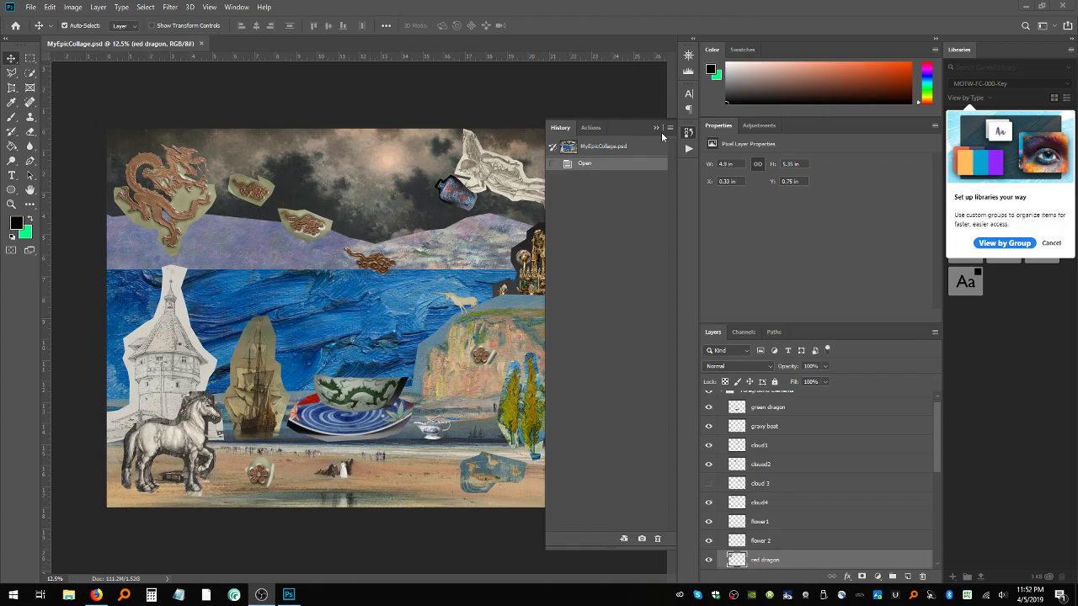
Collapse the floating History/Actions panel and cancel the 'Set up libraries your way' tip
left_click(657, 126)
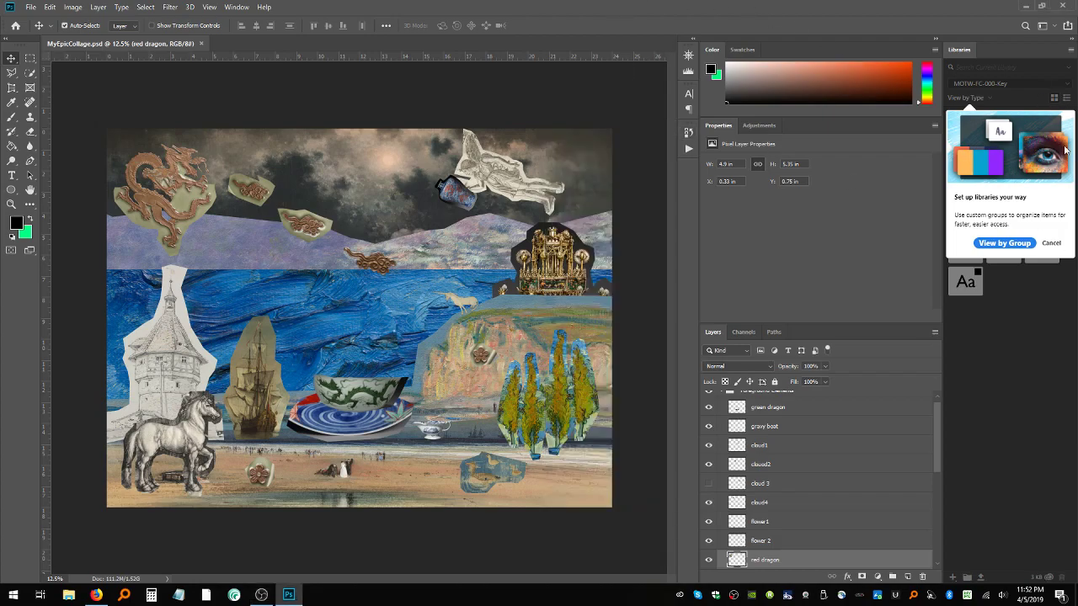
left_click(1052, 243)
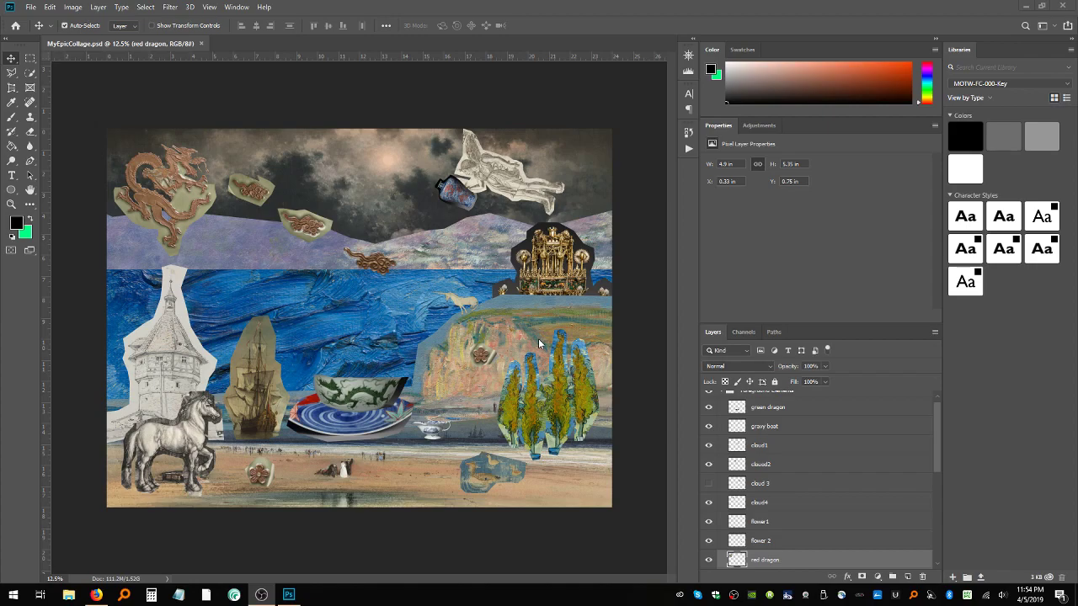
Fit the collage to the screen, then zoom to 200% on the horse's tail and rump
left_click(12, 205)
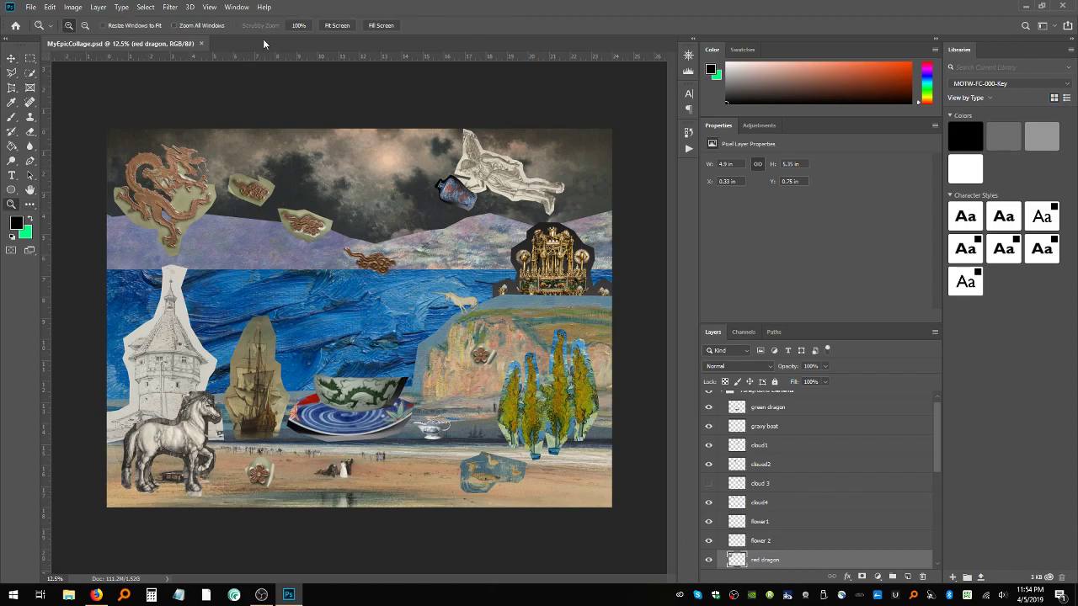
left_click(335, 25)
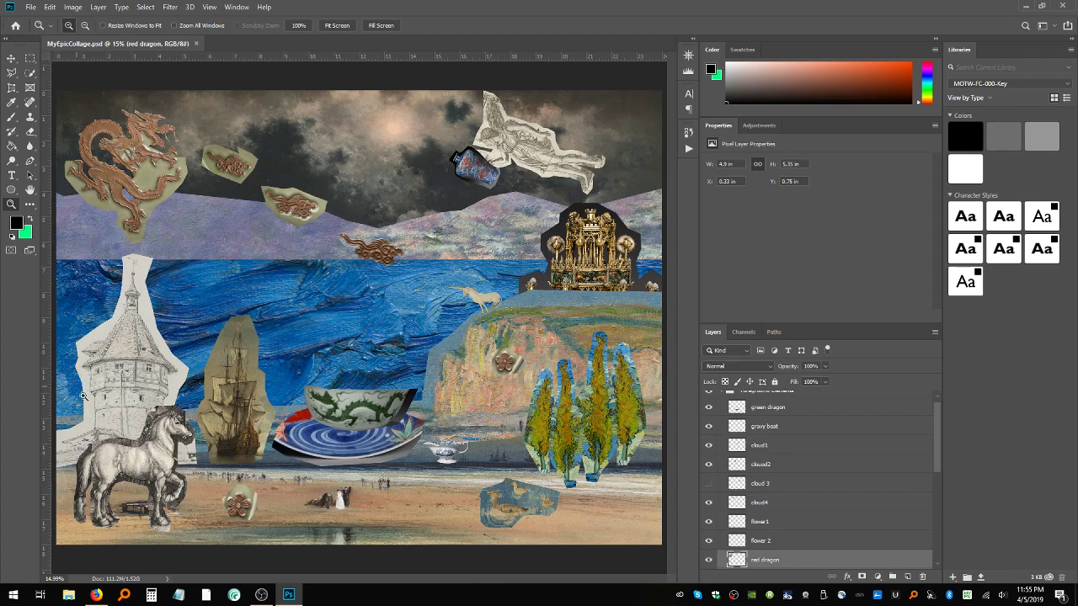
left_click_drag(82, 394, 206, 546)
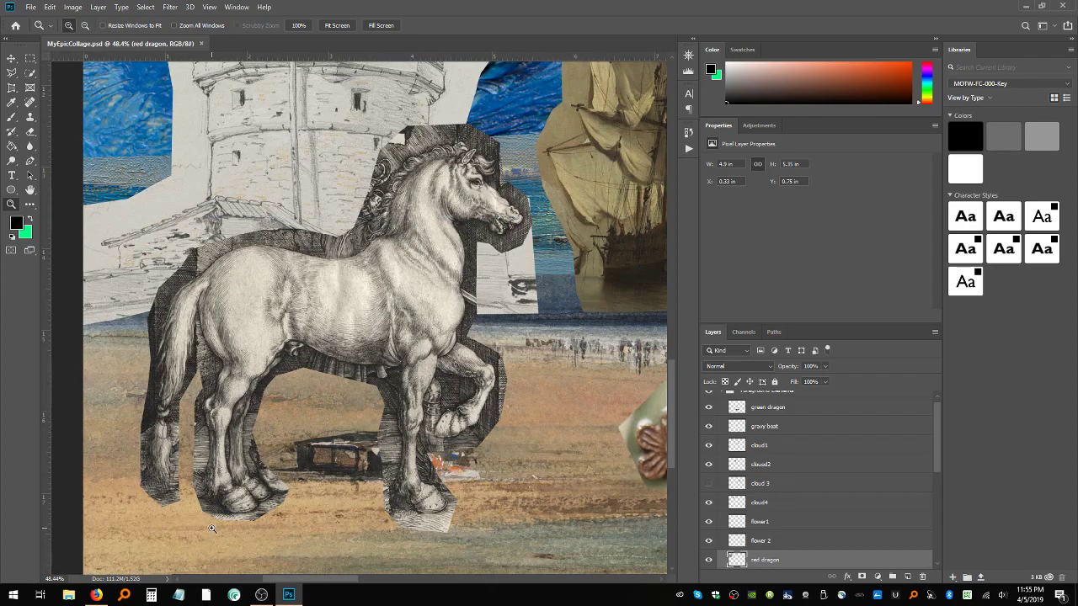
left_click(194, 352)
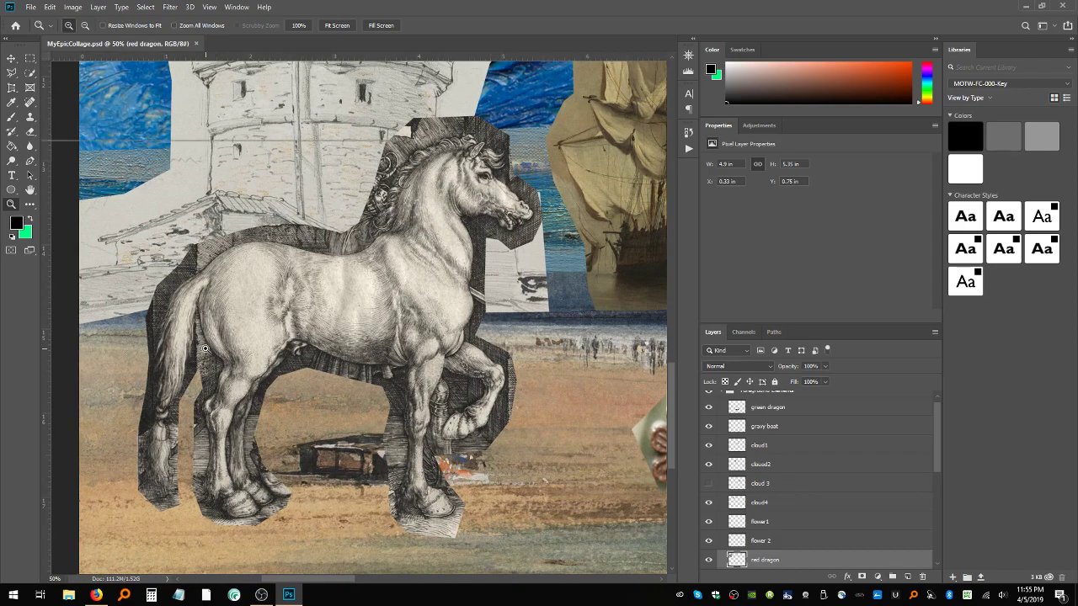
left_click(204, 348)
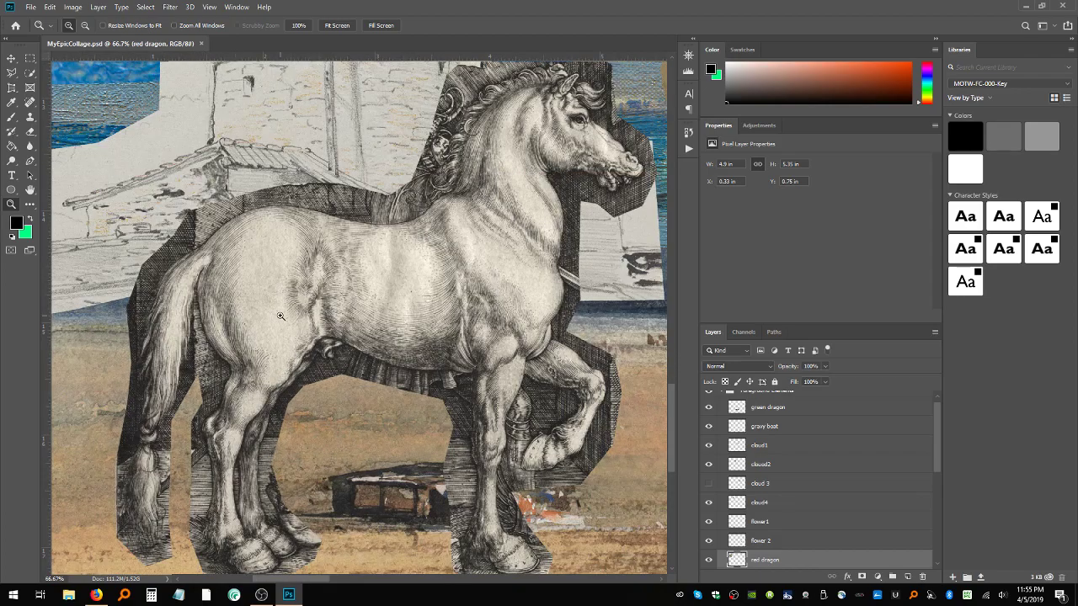
scroll(280, 315, "up", 5)
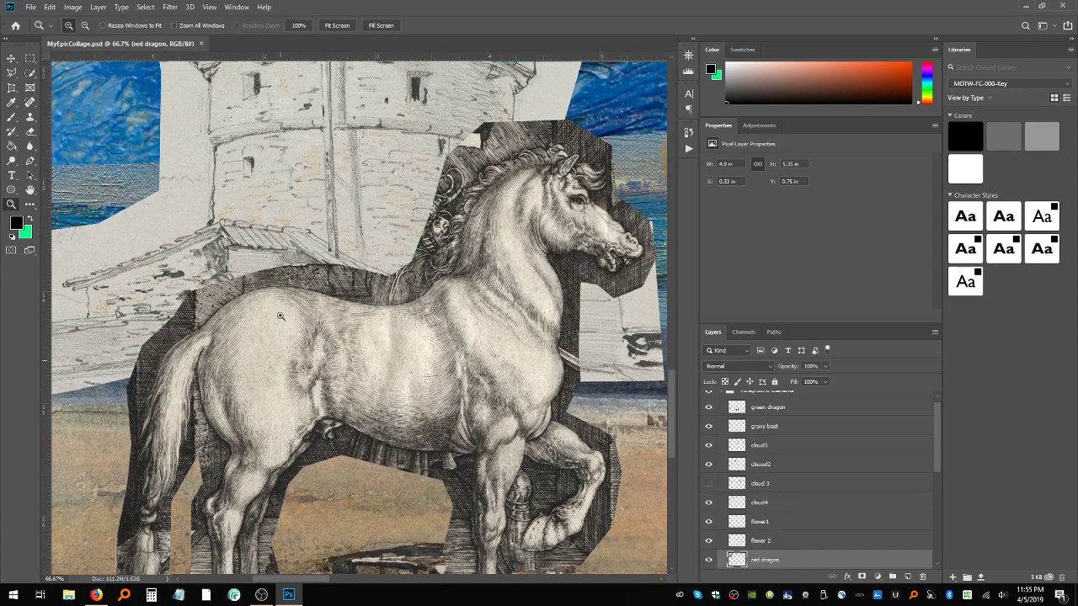
scroll(280, 316, "up", 2)
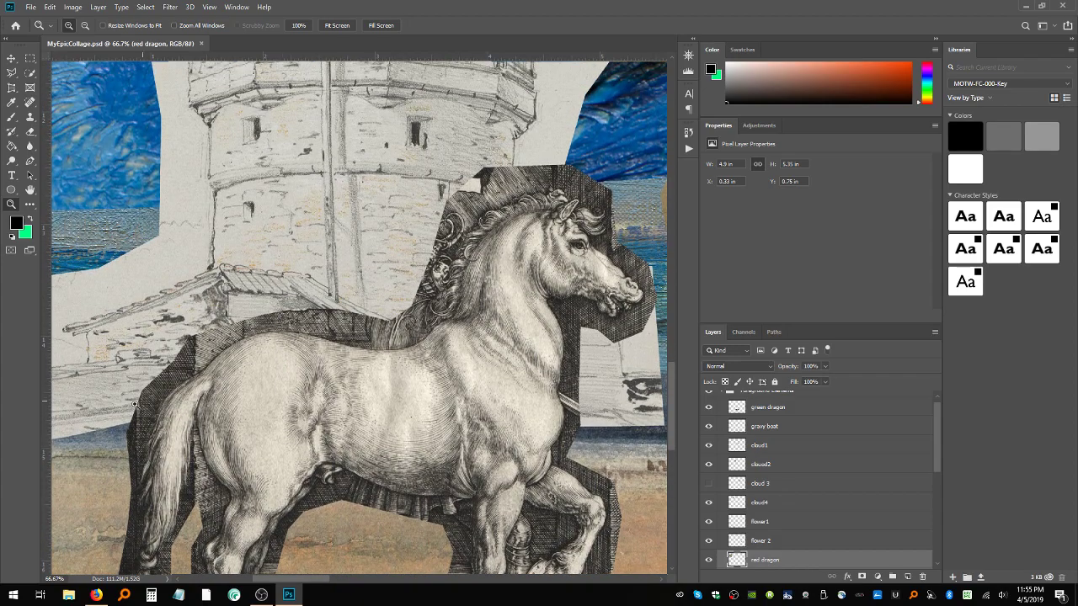
left_click(132, 406)
left_click(158, 384)
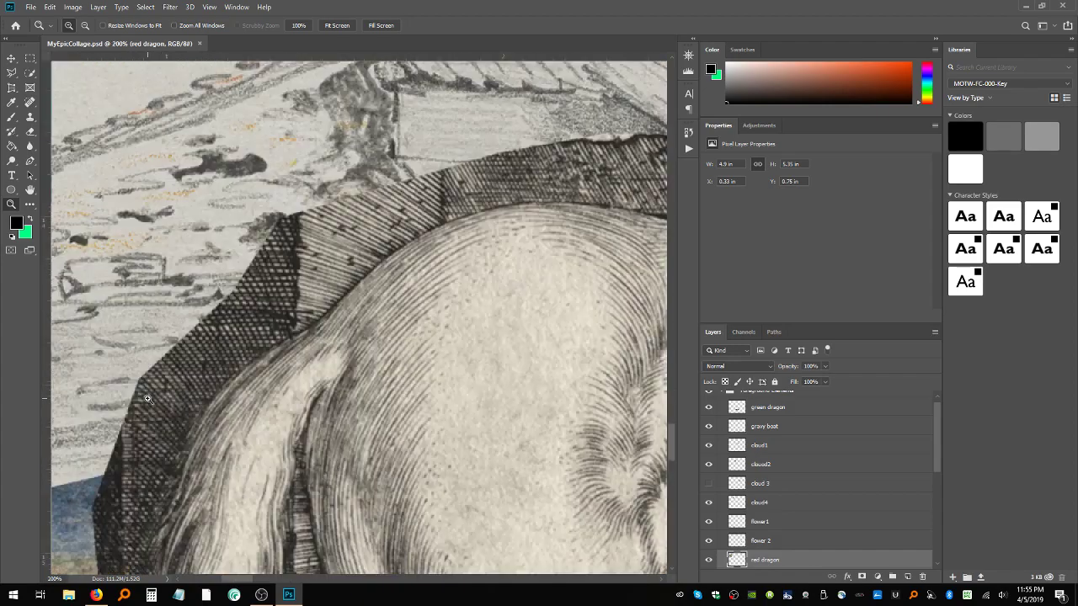
scroll(168, 404, "down", 5)
scroll(174, 409, "down", 2)
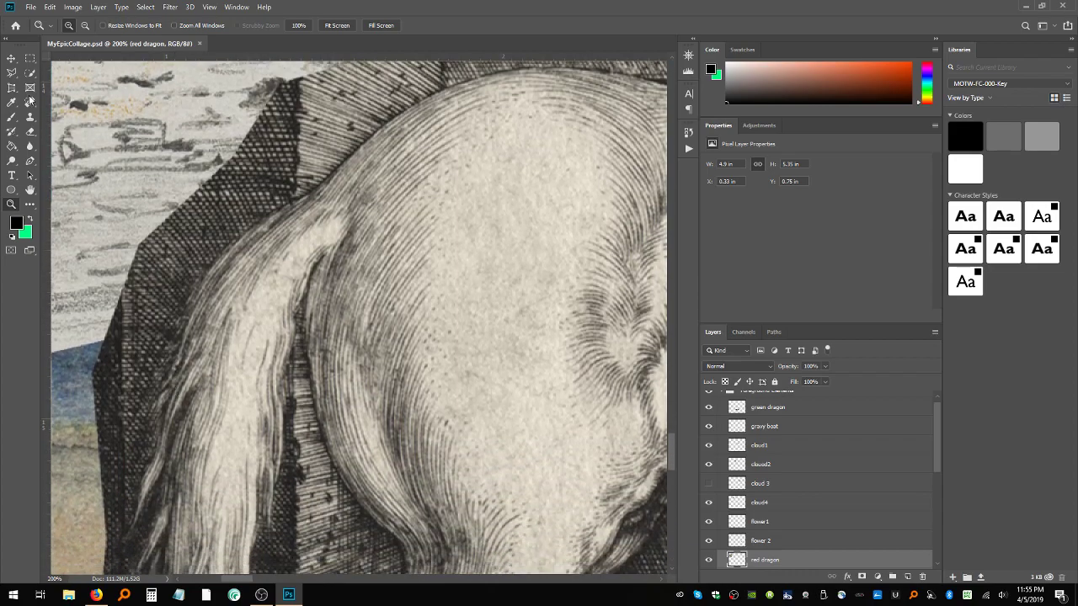
left_click(11, 76)
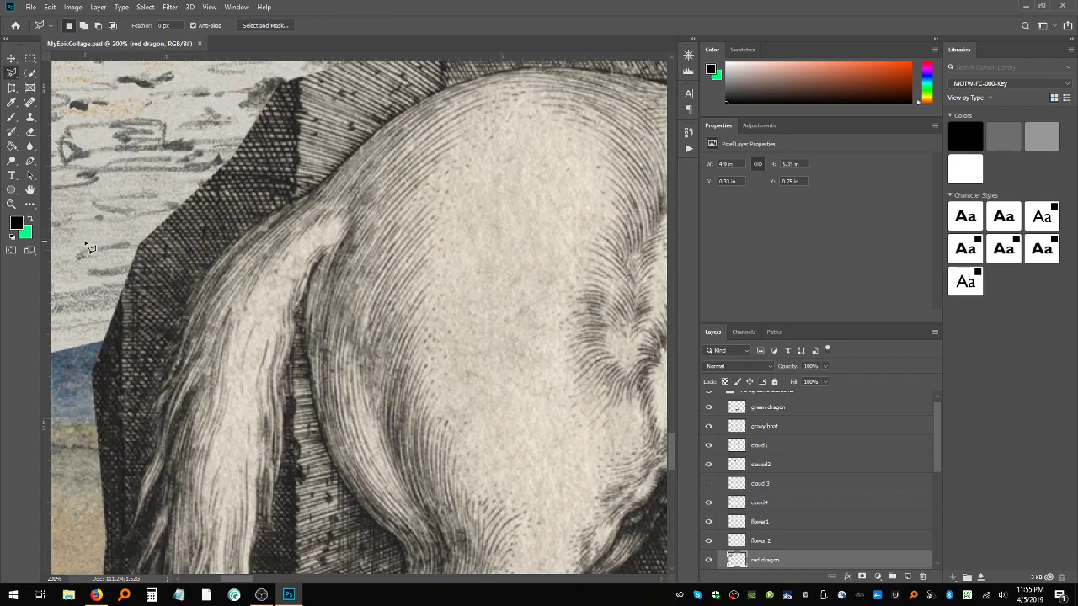
Make the Horse layer active via Move tool Auto-Select and choose the Polygonal Lasso Tool
left_click(7, 59)
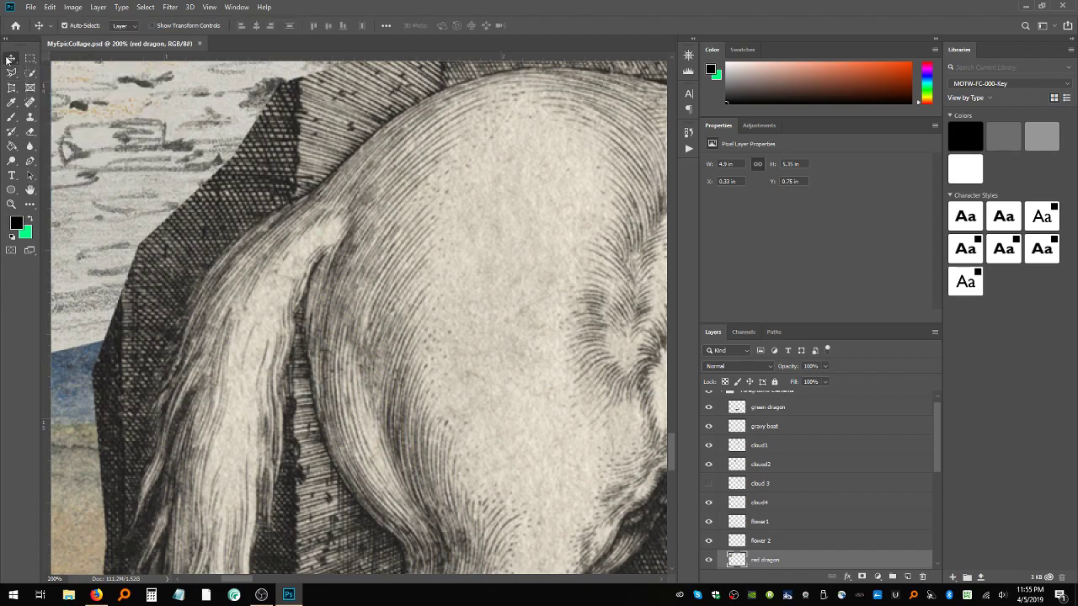
left_click(320, 221)
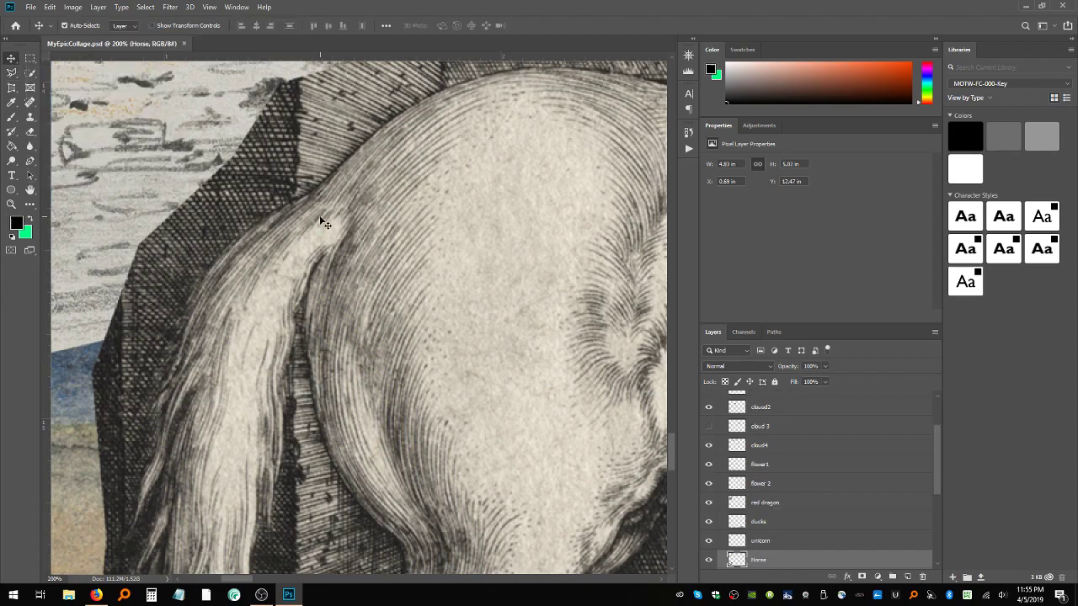
left_click(12, 74)
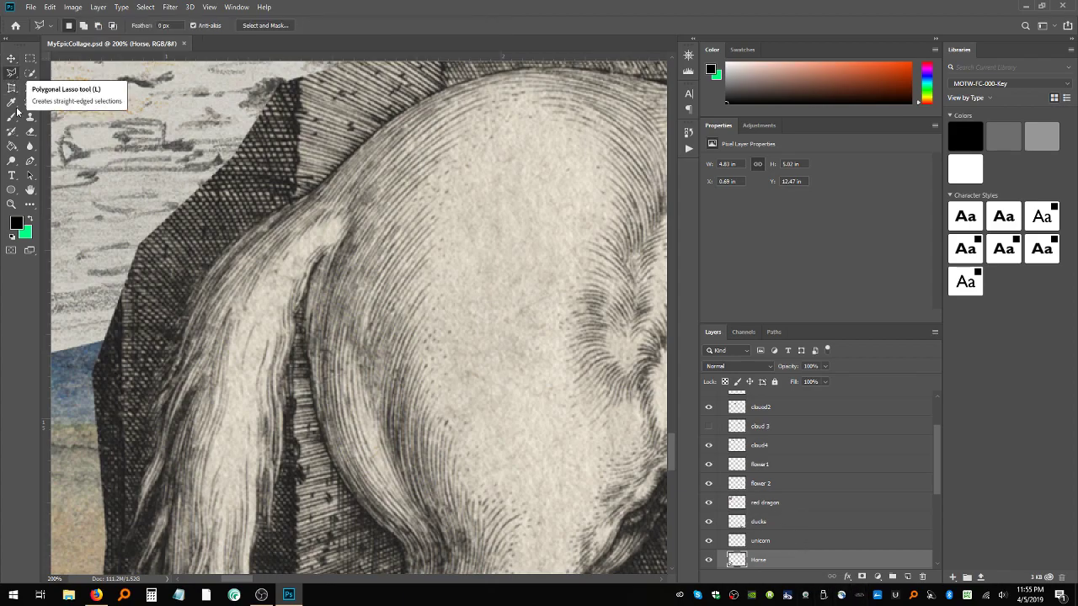
left_click(6, 74)
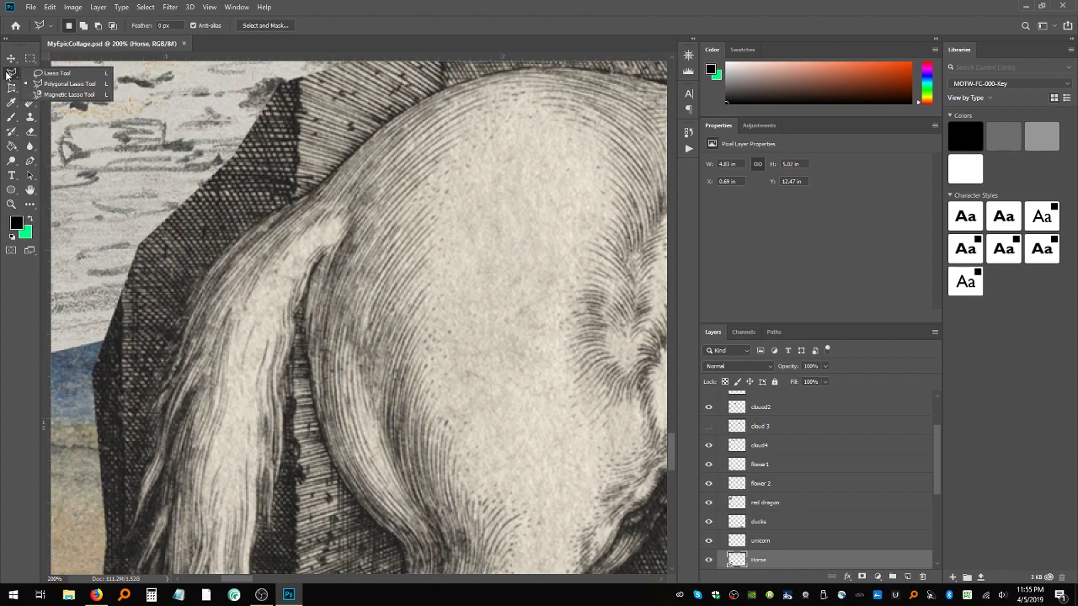
Trace a polygonal outline through the hatched background around the horse's tail up to the rump
left_click(61, 84)
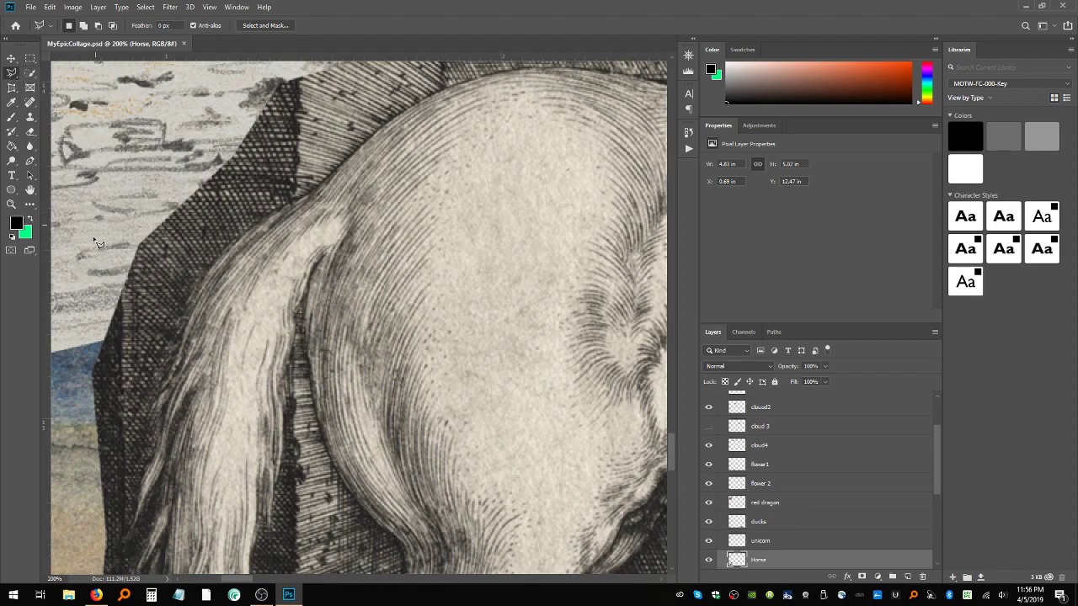
left_click(95, 221)
left_click(74, 386)
left_click(91, 426)
left_click(153, 394)
left_click(178, 317)
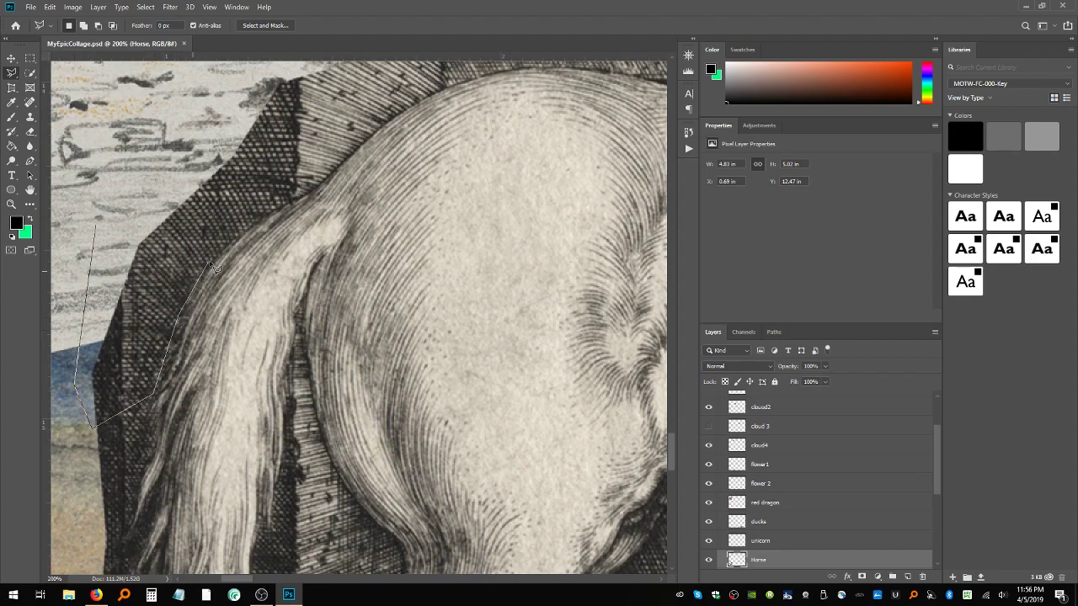
left_click(212, 252)
left_click(252, 223)
Continue the outline along the horse's back and close it around the hatching above
left_click(315, 187)
left_click(390, 123)
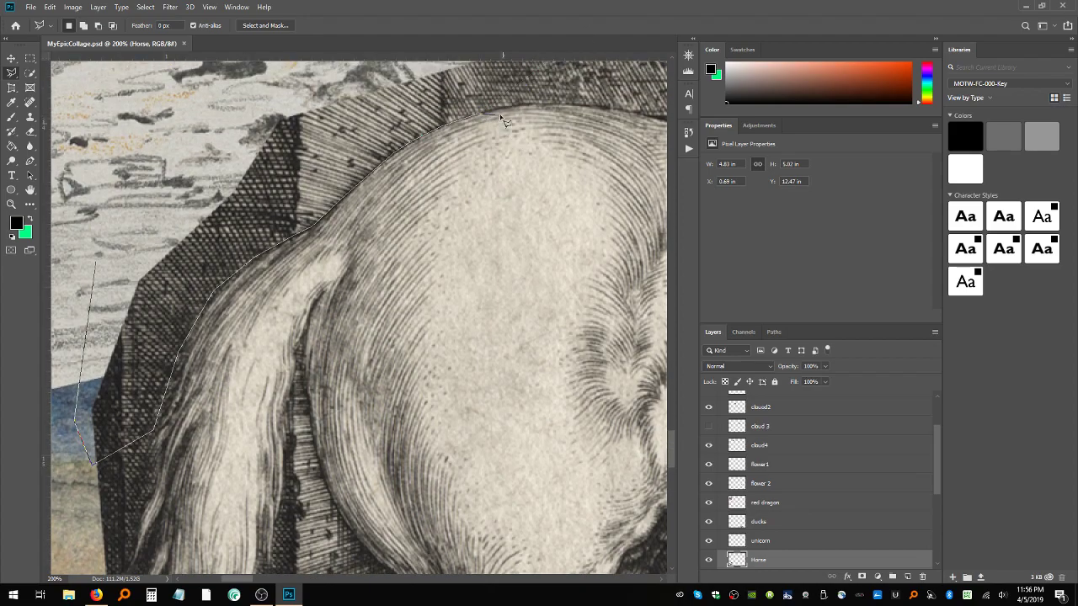
left_click(504, 108)
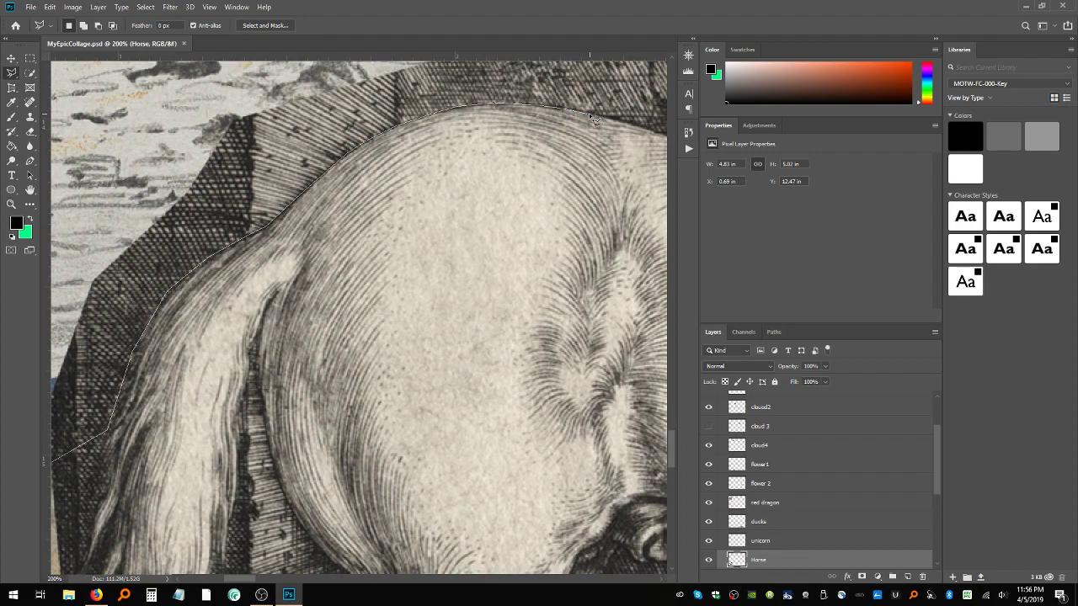
left_click(590, 113)
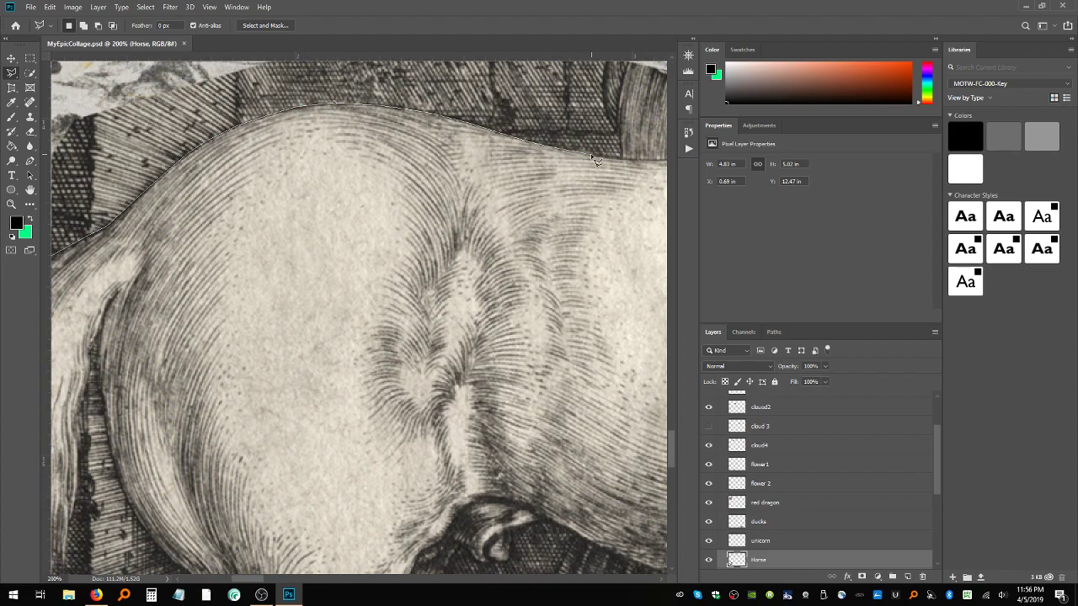
mouse_move(590, 153)
left_mouse_down()
mouse_move(693, 159)
mouse_move(583, 153)
mouse_move(688, 153)
mouse_move(668, 130)
mouse_move(644, 44)
mouse_move(702, 52)
mouse_move(700, 156)
mouse_move(678, 171)
mouse_move(530, 169)
mouse_move(516, 182)
mouse_move(497, 179)
mouse_move(510, 179)
mouse_move(538, 133)
mouse_move(533, 99)
mouse_move(521, 127)
mouse_move(494, 88)
mouse_move(474, 108)
mouse_move(504, 102)
mouse_move(514, 17)
mouse_move(503, 120)
mouse_move(511, 56)
left_mouse_up()
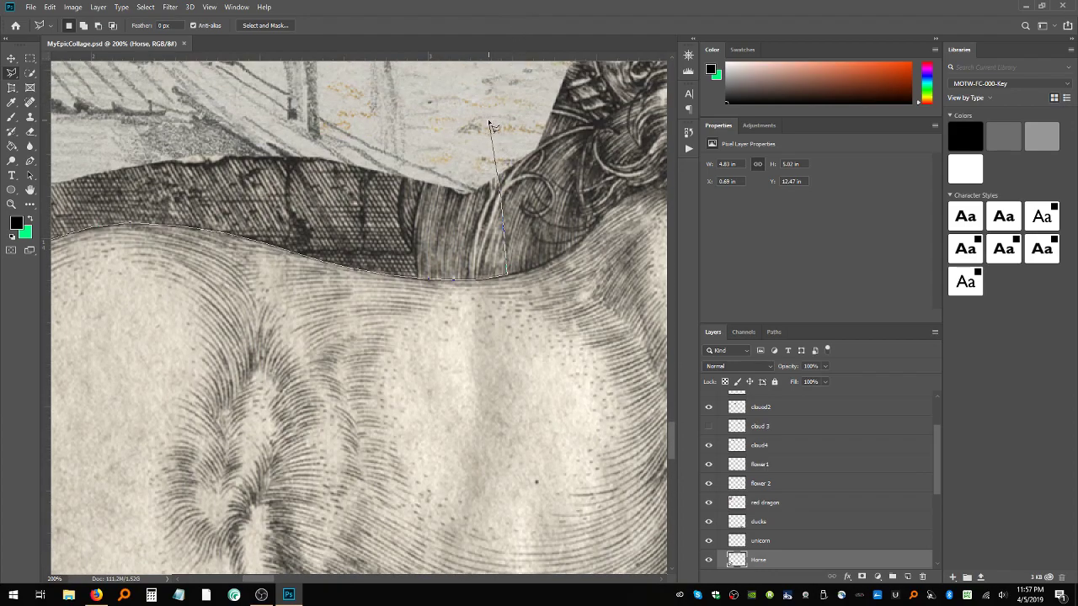
left_click(490, 120)
left_click(377, 100)
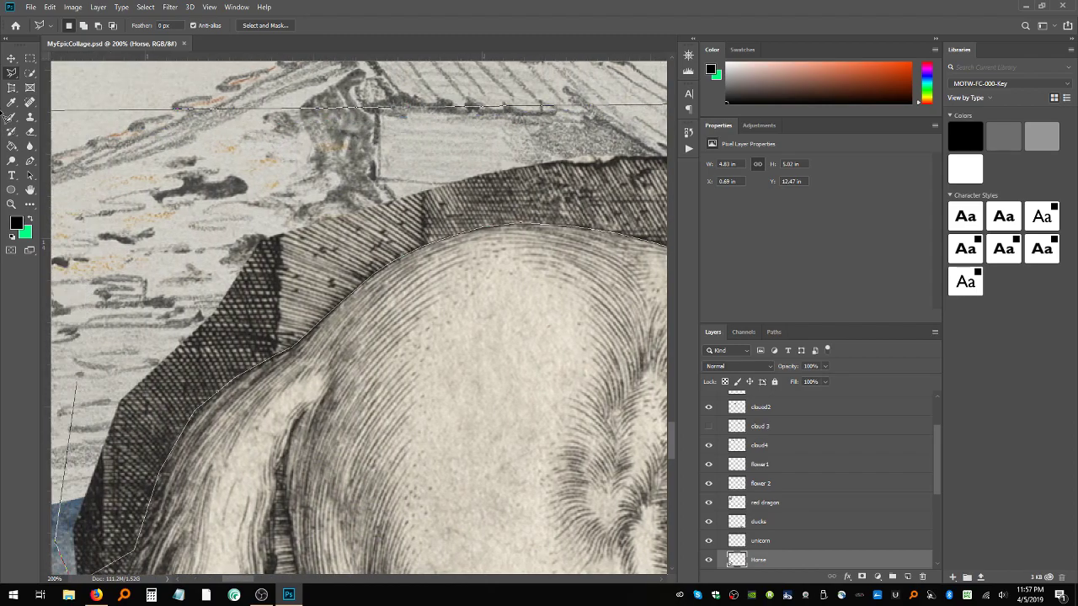
double_click(120, 155)
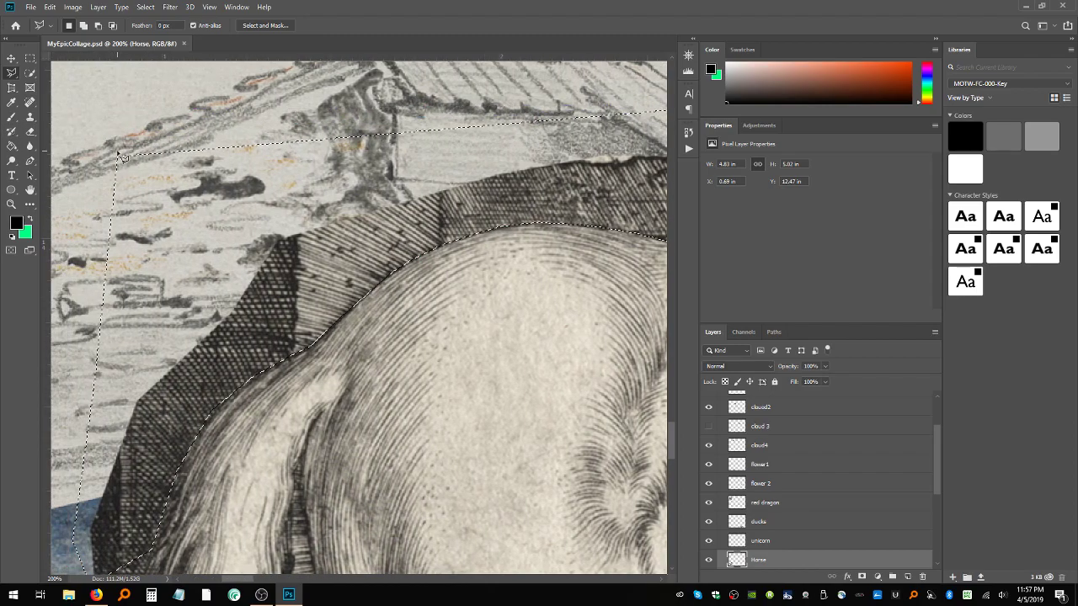
Zoom out from the selection, then zoom to 300% on the horse's nose and muzzle
key("ctrl+minus")
key("ctrl+minus")
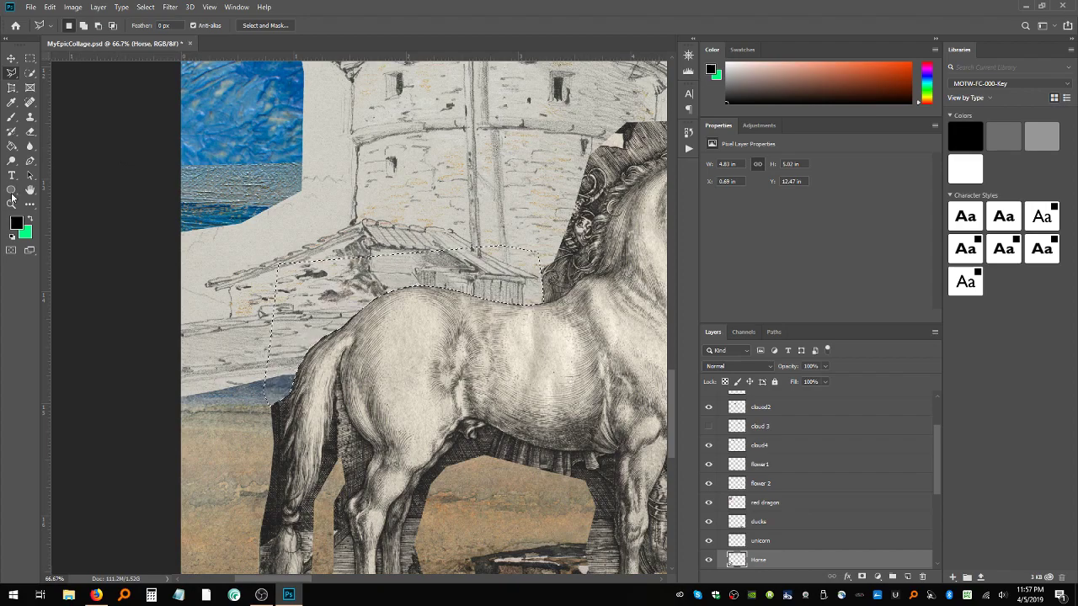
left_click(11, 203)
left_click(630, 267)
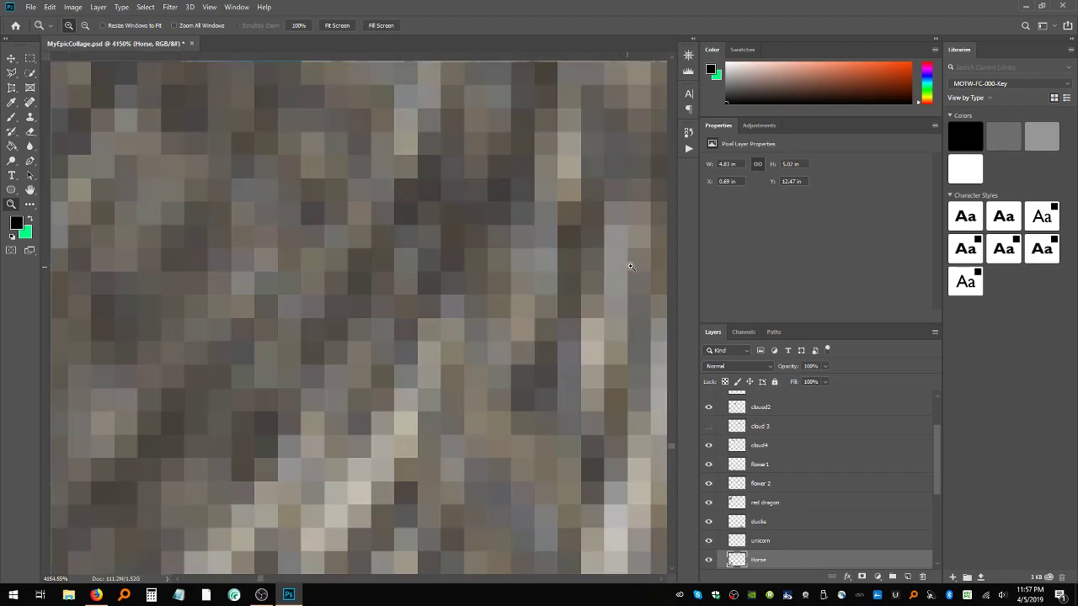
key("ctrl+minus")
key("ctrl+minus")
key("ctrl+minus")
key("ctrl+minus")
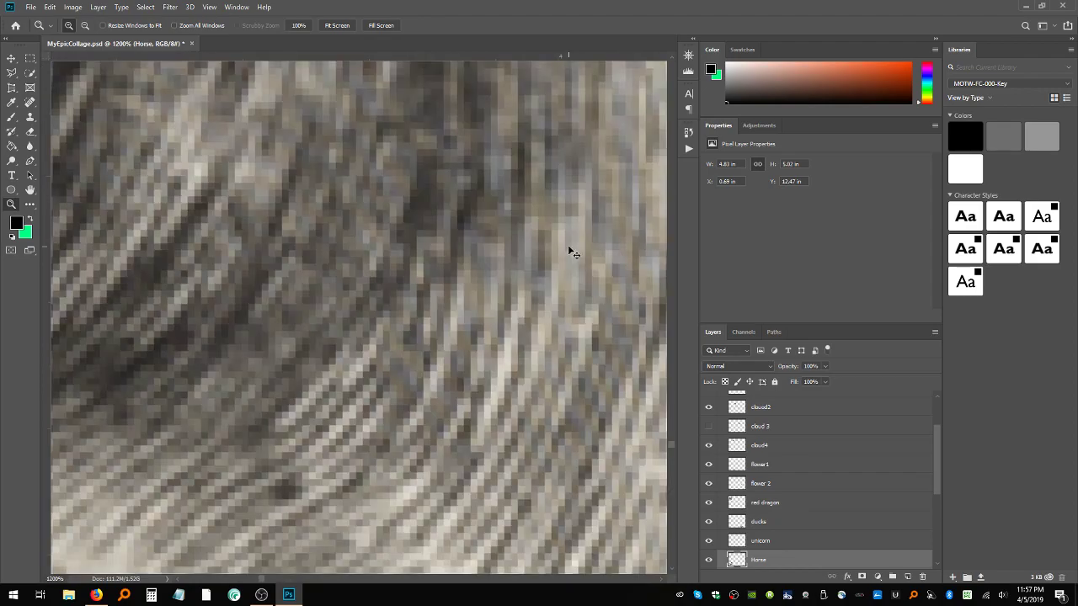
key("ctrl+minus")
key("ctrl+minus")
key("ctrl+minus")
key("ctrl+minus")
key("ctrl+minus")
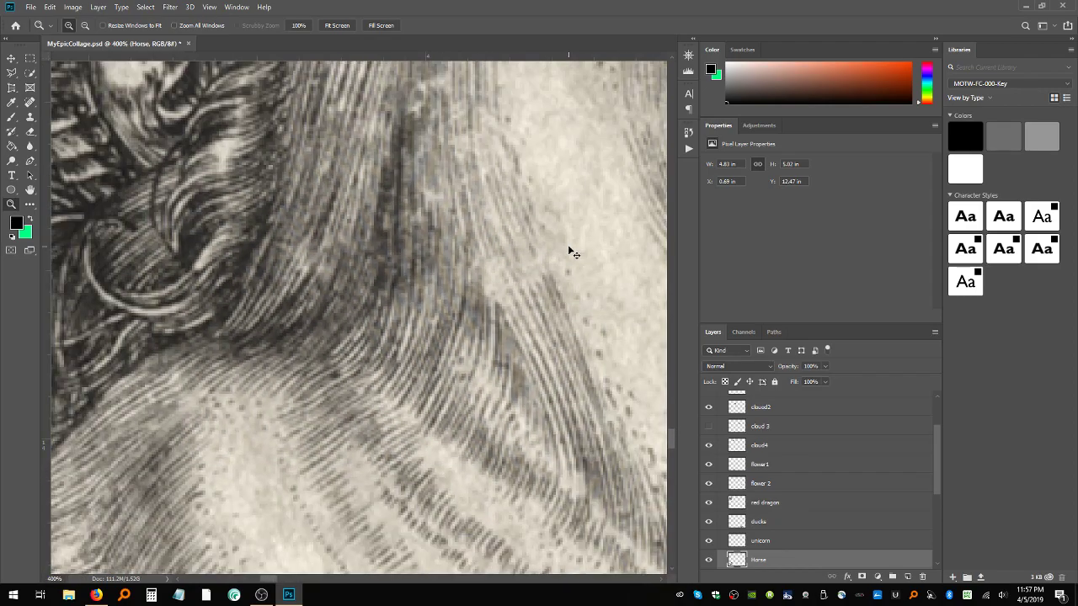
key("ctrl+minus")
key("ctrl+minus")
key("ctrl+minus")
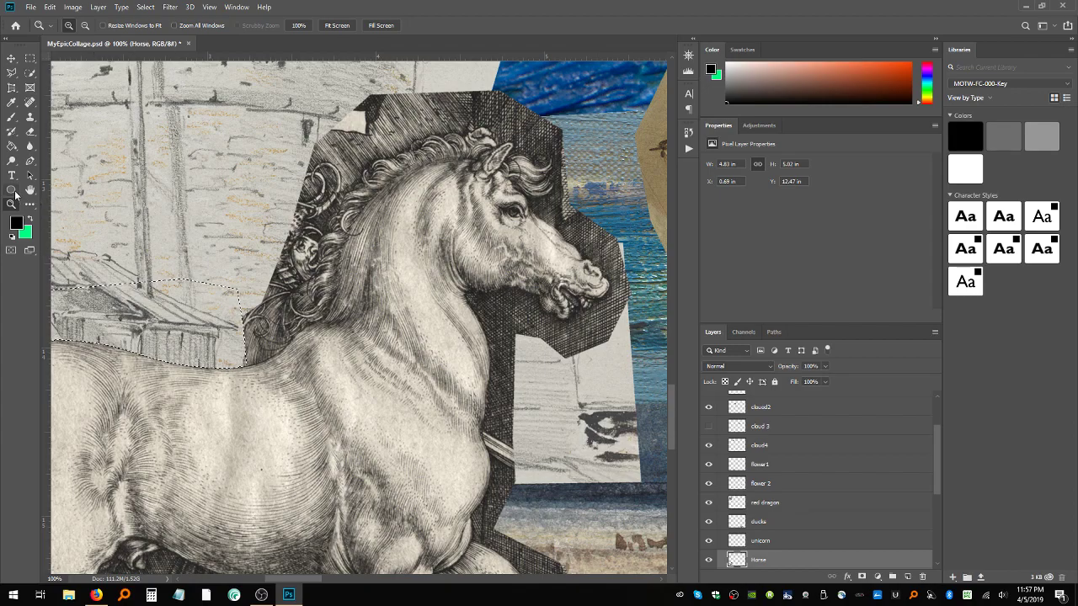
left_click(612, 261)
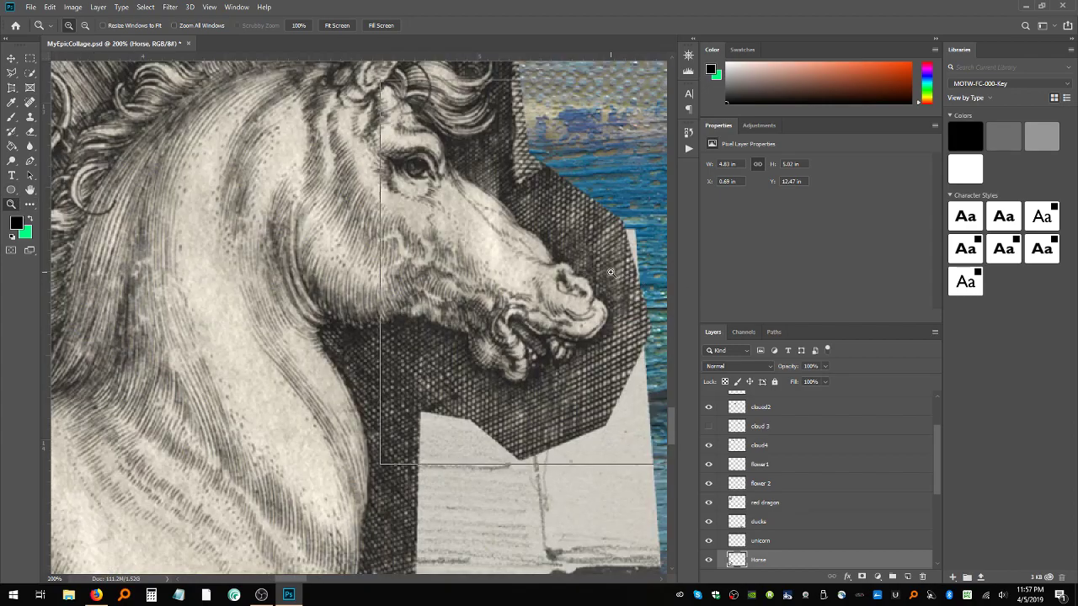
left_click(612, 273)
scroll(56, 143, "up", 3)
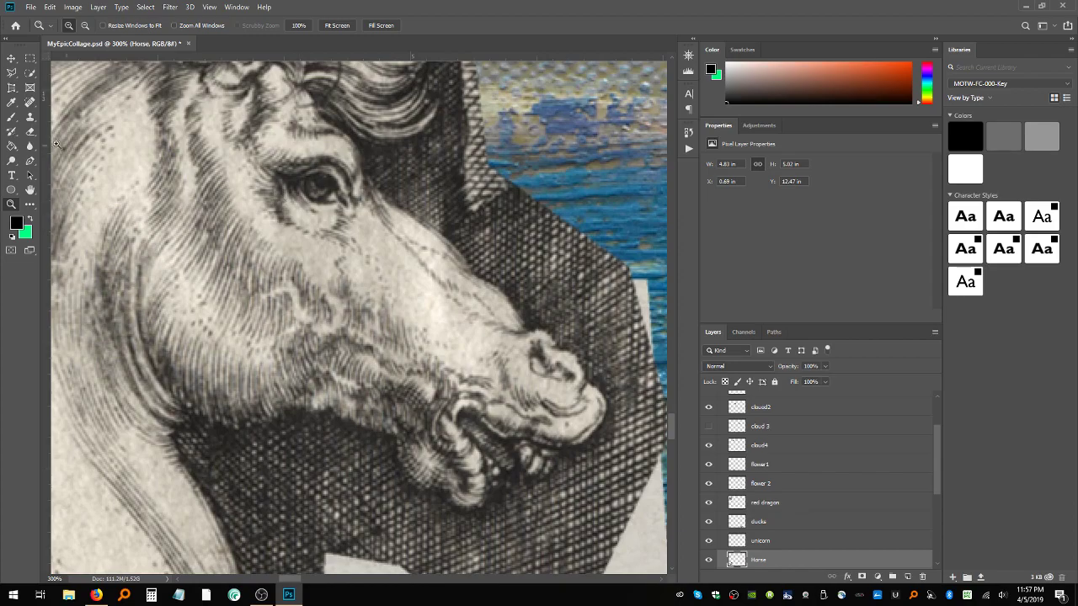
left_click(12, 72)
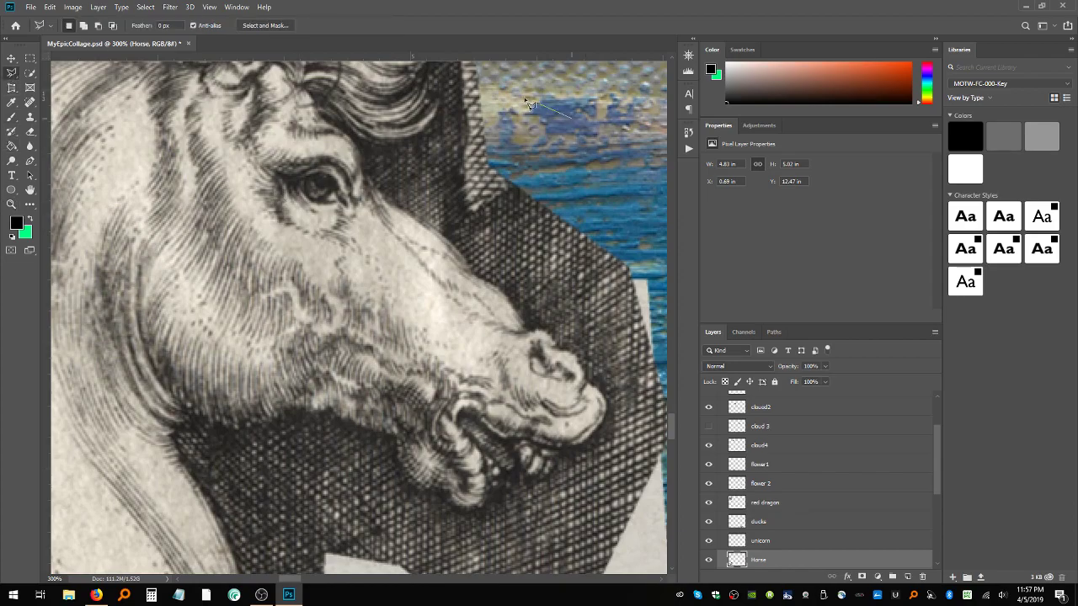
Trace the outline from above the mane down the horse's forehead and along the muzzle edge
left_click(478, 86)
mouse_move(451, 110)
left_mouse_down()
mouse_move(386, 152)
mouse_move(357, 140)
mouse_move(364, 174)
mouse_move(379, 200)
mouse_move(443, 227)
mouse_move(438, 238)
mouse_move(471, 272)
mouse_move(510, 300)
mouse_move(532, 335)
mouse_move(544, 334)
mouse_move(558, 340)
left_mouse_up()
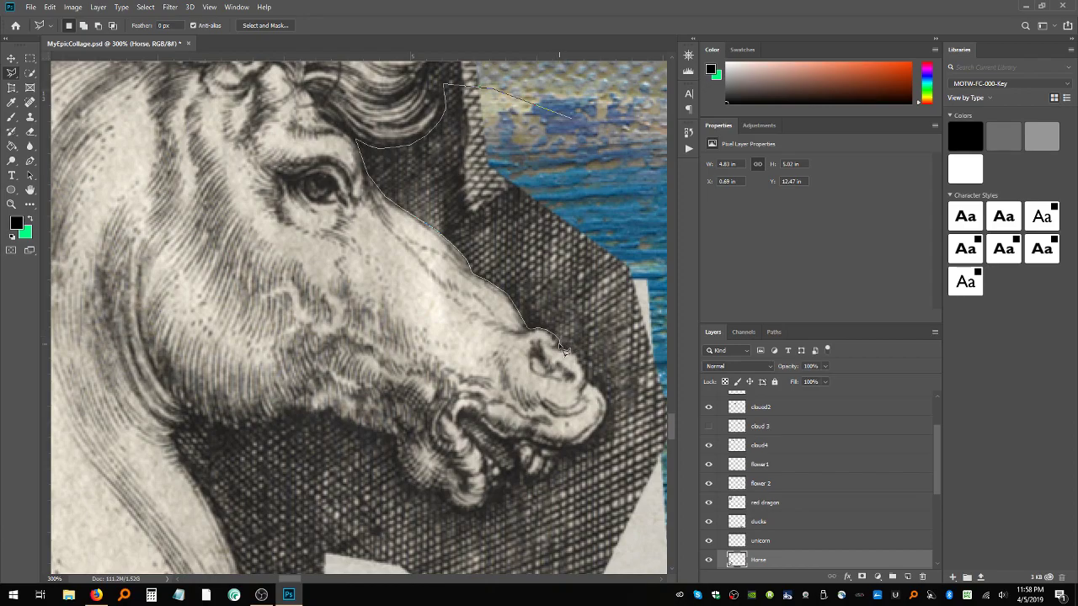
mouse_move(562, 344)
left_mouse_down()
mouse_move(612, 404)
mouse_move(604, 438)
mouse_move(607, 418)
mouse_move(595, 446)
mouse_move(579, 449)
left_mouse_up()
Extend the outline around the horse's mouth and under the jaw toward the neck
mouse_move(577, 455)
left_mouse_down()
mouse_move(548, 483)
mouse_move(530, 479)
mouse_move(515, 445)
mouse_move(468, 416)
mouse_move(494, 469)
mouse_move(523, 480)
mouse_move(512, 448)
mouse_move(520, 472)
mouse_move(505, 492)
mouse_move(516, 481)
mouse_move(469, 519)
mouse_move(404, 487)
mouse_move(398, 444)
mouse_move(337, 421)
mouse_move(239, 436)
mouse_move(201, 421)
mouse_move(182, 441)
mouse_move(188, 463)
mouse_move(257, 565)
mouse_move(276, 519)
mouse_move(247, 536)
left_mouse_up()
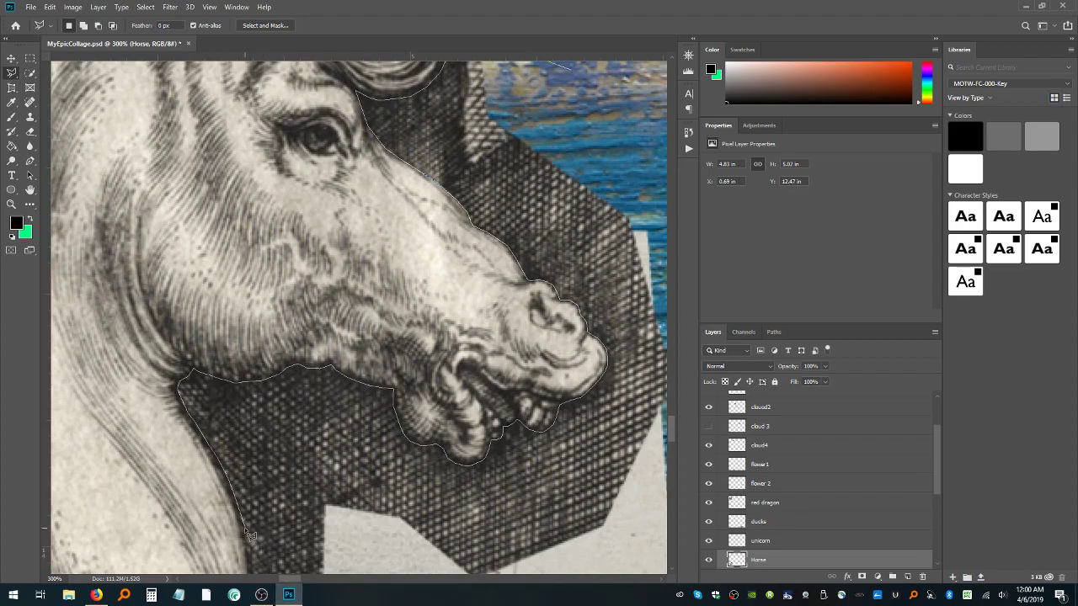
mouse_move(261, 526)
left_mouse_down()
mouse_move(255, 500)
mouse_move(248, 586)
mouse_move(257, 529)
left_mouse_up()
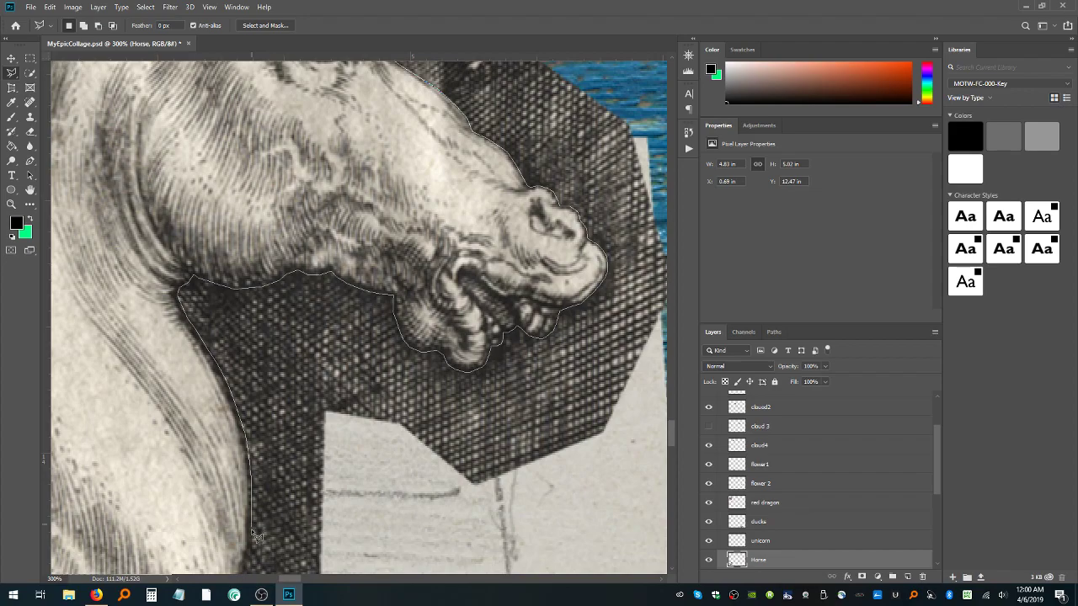
Run the outline down the neck and back up through the hatching, closing the selection
mouse_move(253, 567)
left_mouse_down()
mouse_move(254, 535)
mouse_move(241, 584)
mouse_move(244, 529)
mouse_move(241, 588)
mouse_move(250, 490)
mouse_move(241, 554)
mouse_move(528, 539)
mouse_move(655, 425)
mouse_move(707, 399)
mouse_move(712, 388)
mouse_move(666, 383)
mouse_move(641, 408)
mouse_move(663, 328)
mouse_move(658, 189)
mouse_move(631, 80)
mouse_move(629, 8)
mouse_move(612, 145)
left_mouse_up()
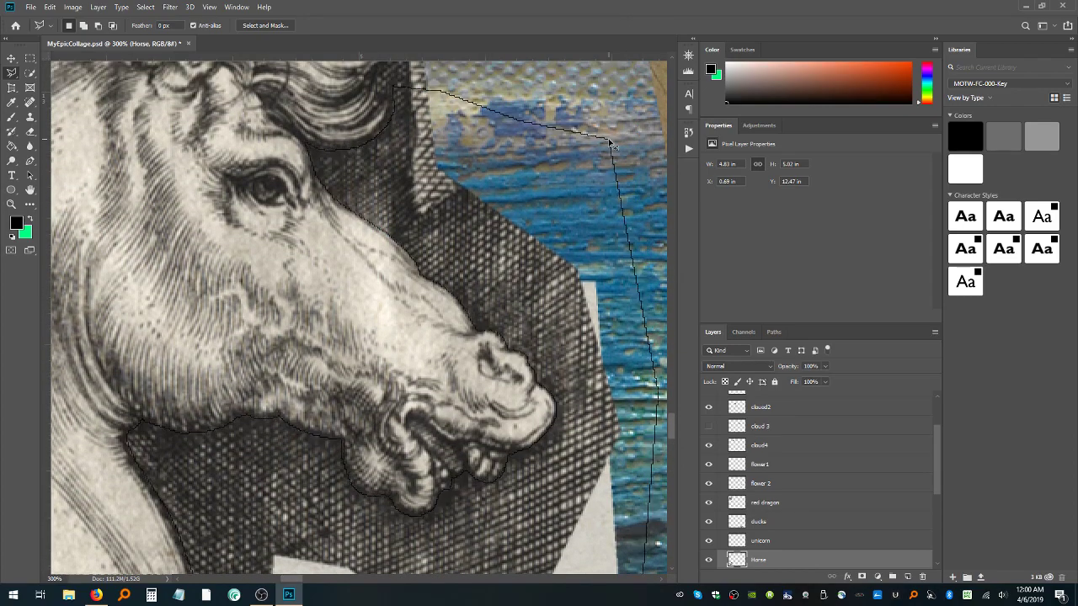
key("ctrl+minus")
key("ctrl+minus")
key("ctrl+minus")
key("ctrl+minus")
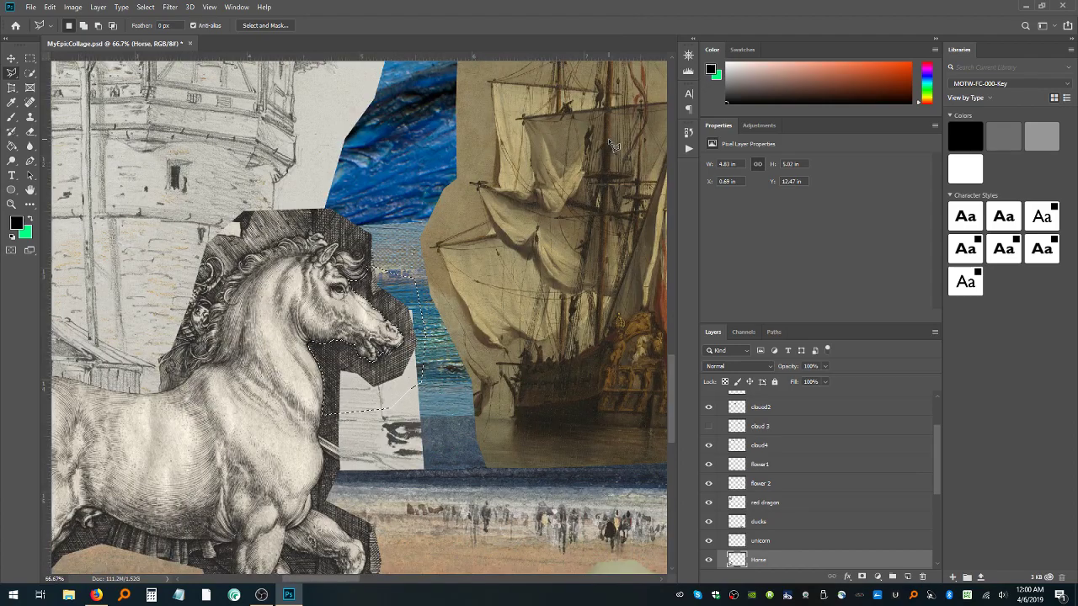
Delete the hatched background behind the horse's head and deselect with Ctrl+D
key("Delete")
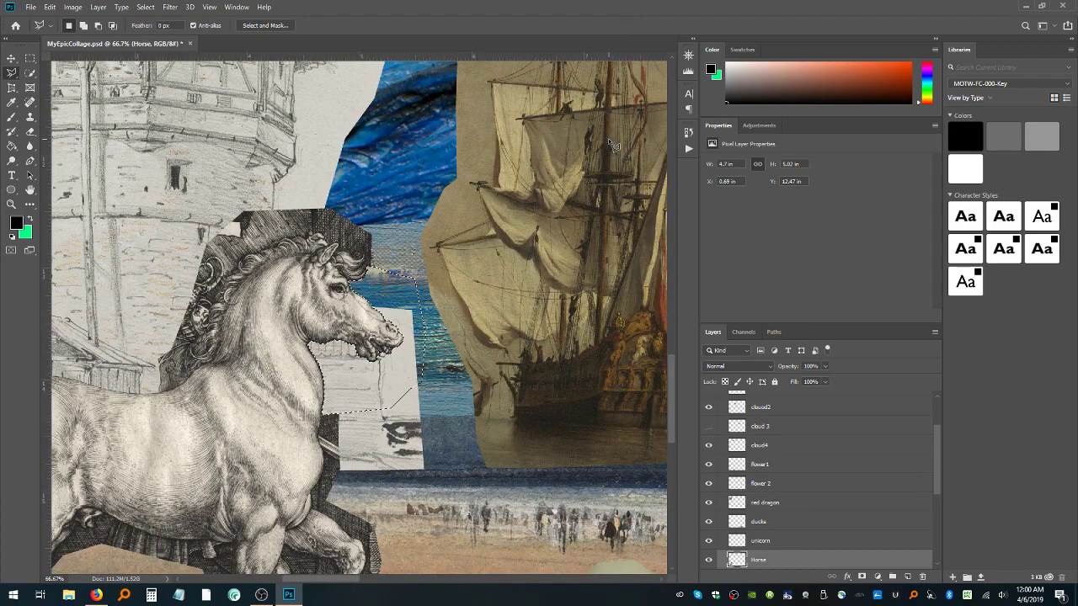
key("ctrl+d")
scroll(230, 332, "down", 3)
scroll(231, 327, "down", 10)
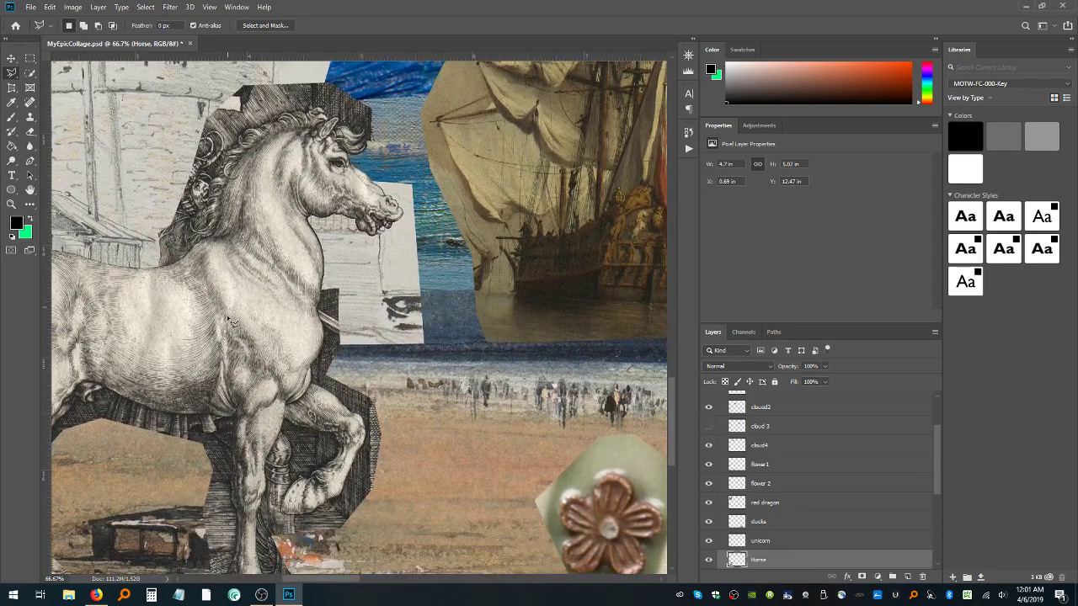
scroll(306, 261, "down", 1)
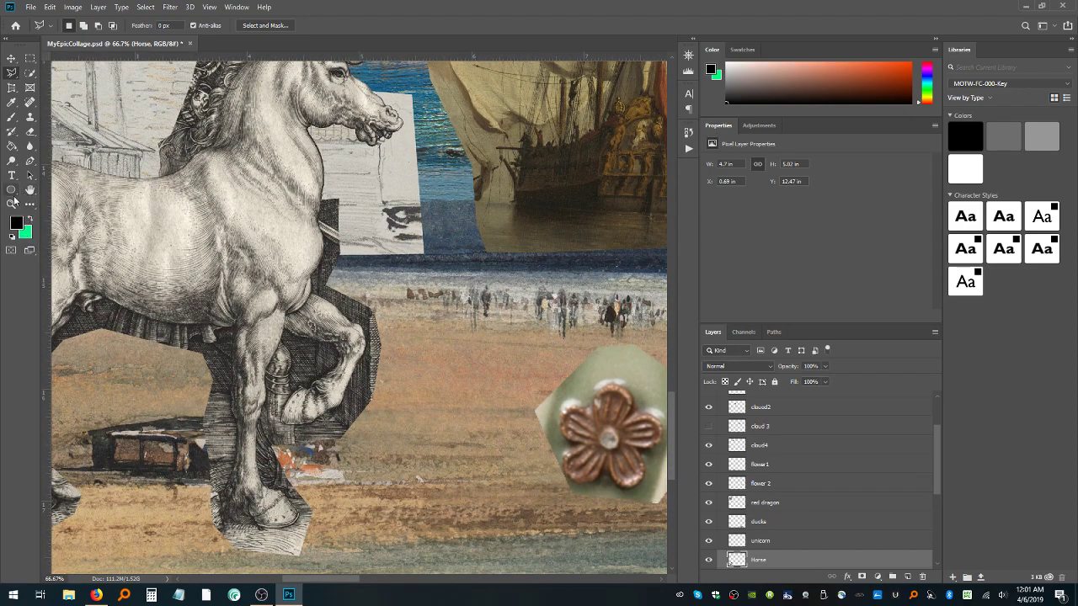
Zoom in to 200% on the horse's belly
left_click(12, 202)
left_click(320, 240)
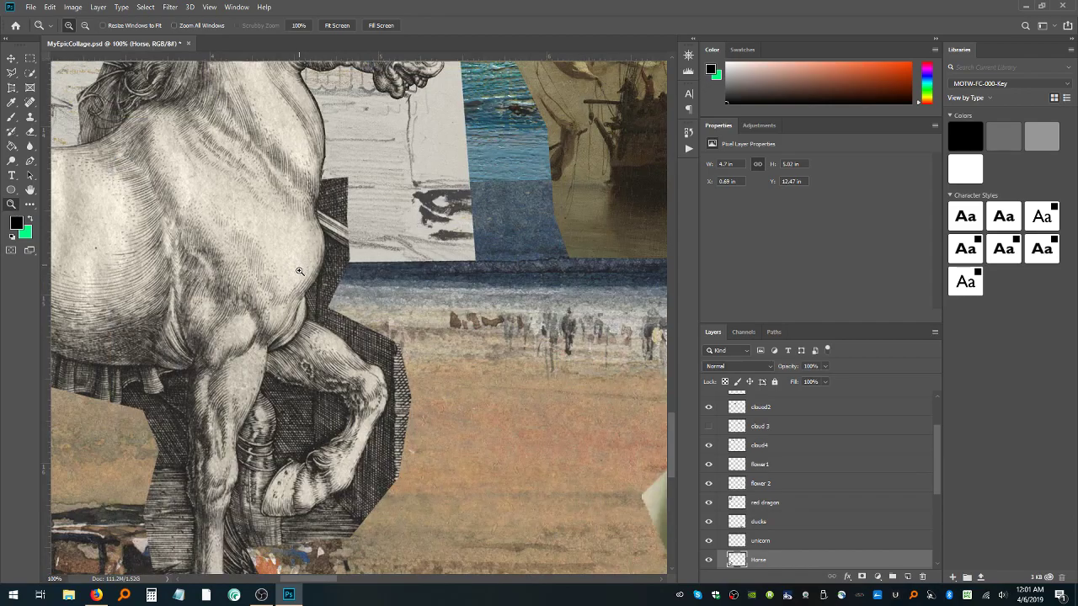
left_click_drag(299, 271, 235, 300)
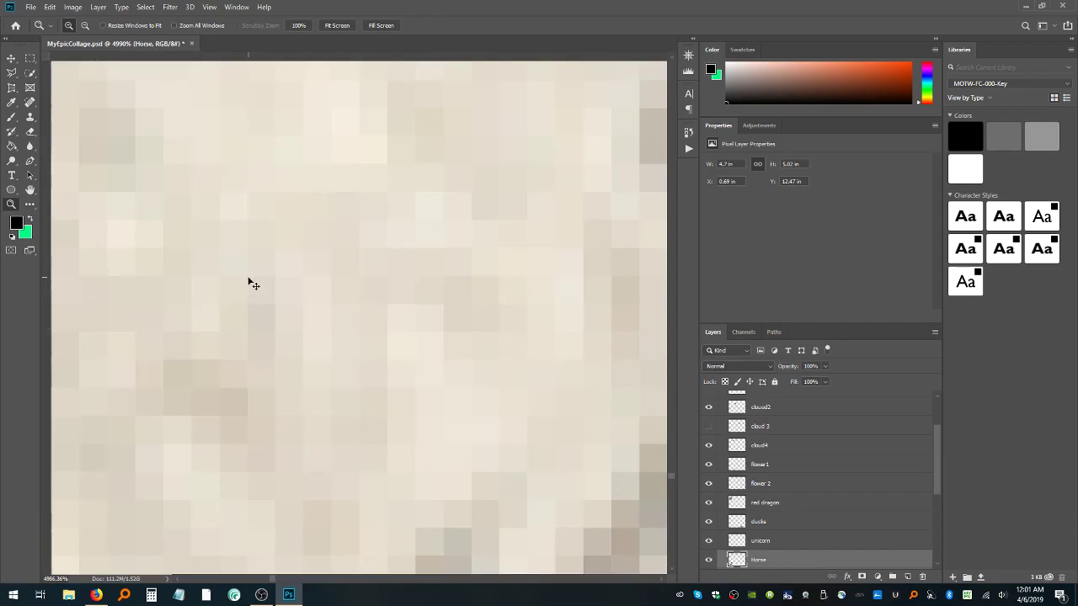
scroll(252, 284, "down", 7)
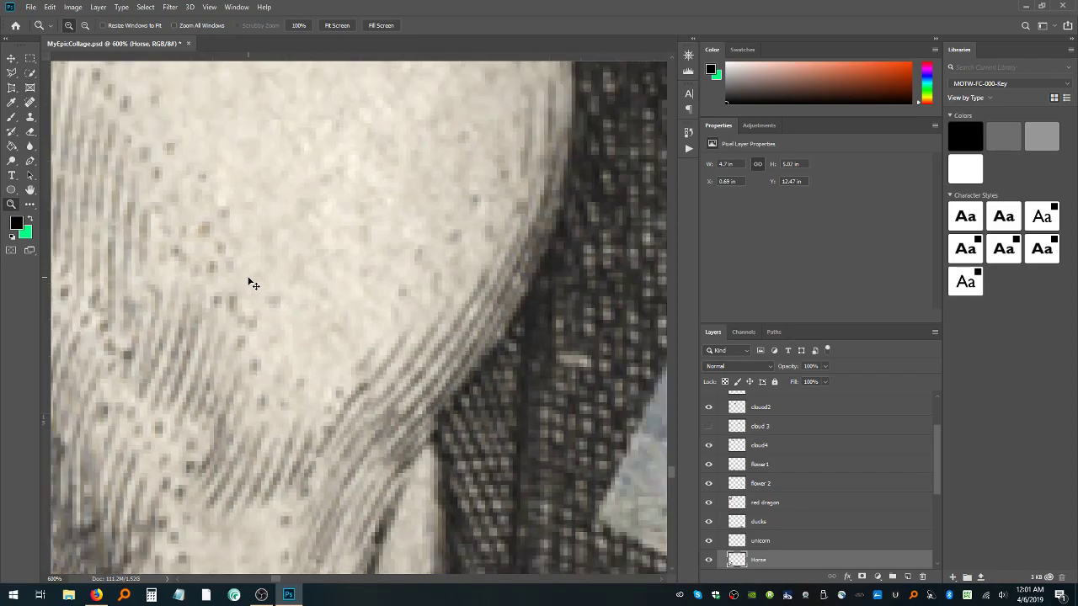
scroll(253, 284, "down", 3)
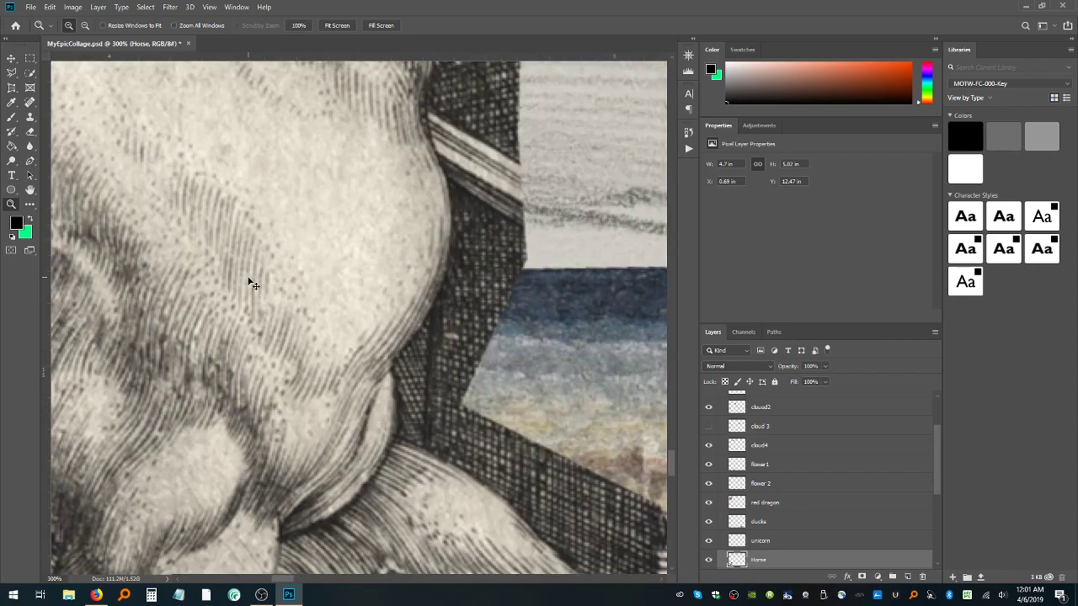
scroll(253, 284, "down", 1)
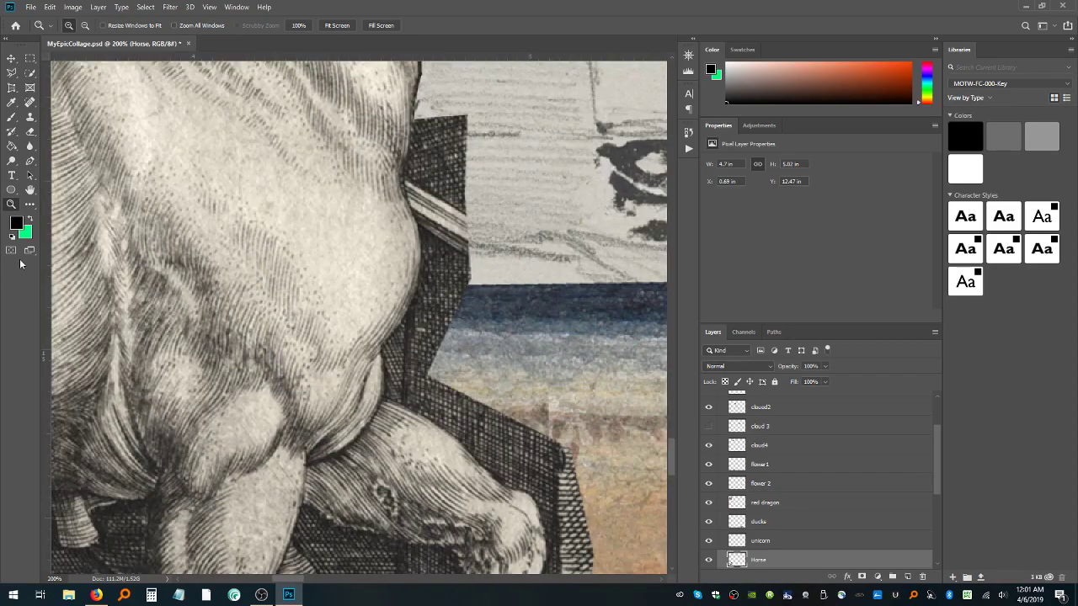
scroll(420, 163, "up", 3)
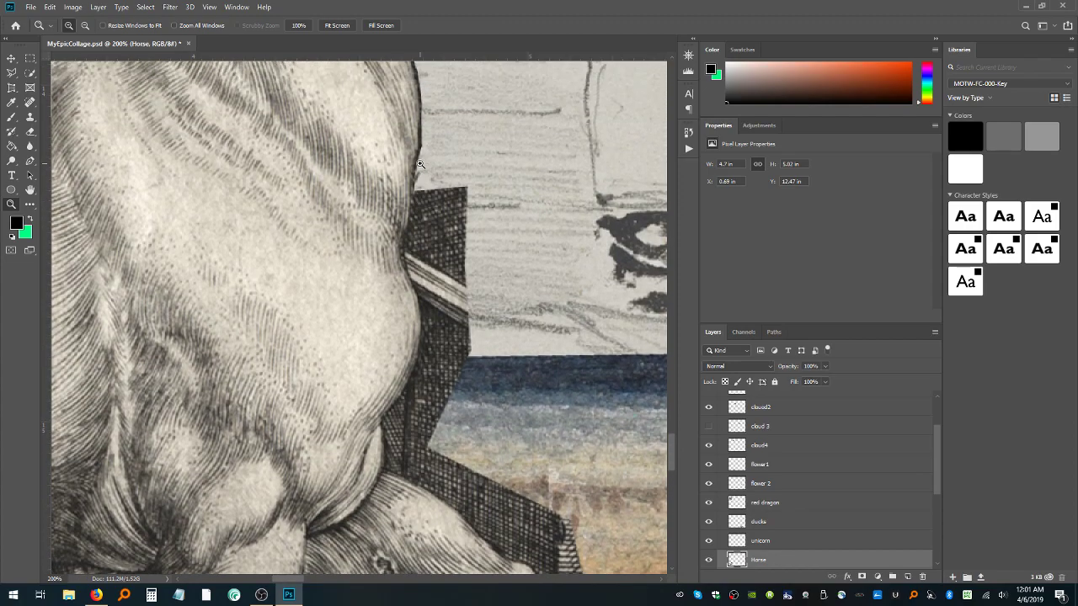
left_click(12, 72)
Start a polygonal outline beside the horse's belly, placing points along its edge
left_click(500, 144)
left_click(428, 140)
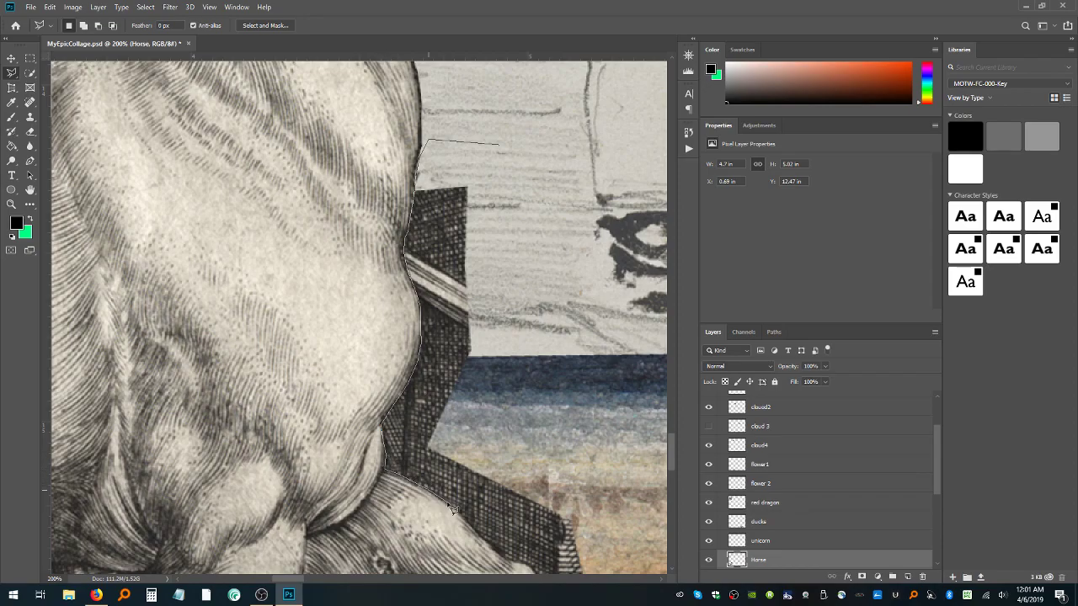
scroll(455, 505, "down", 2)
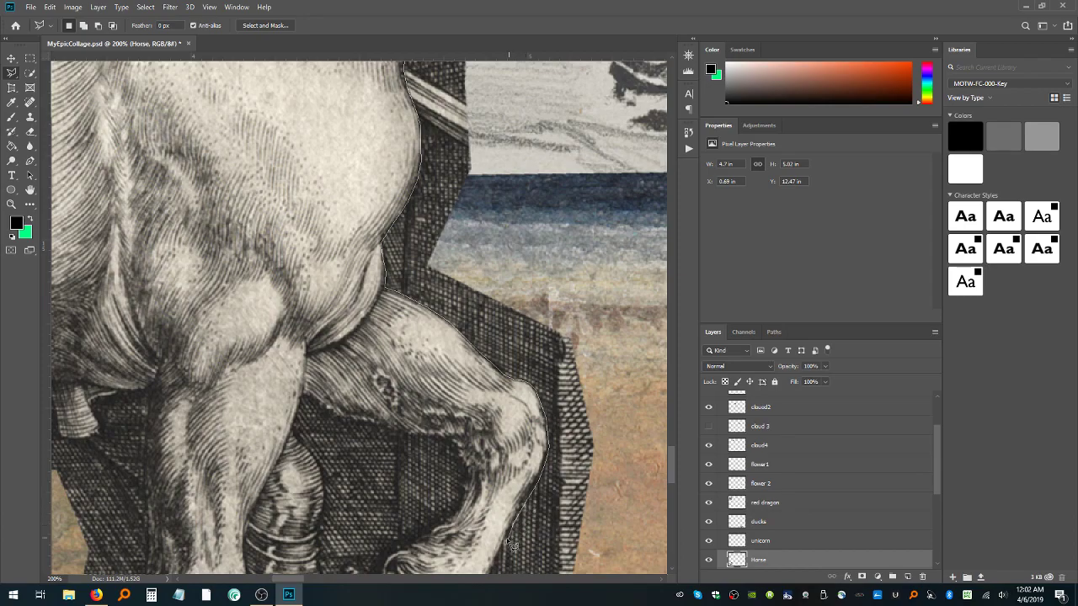
Finish tracing the hatched background around the raised foreleg and close it into a selection
left_click_drag(505, 547, 497, 480)
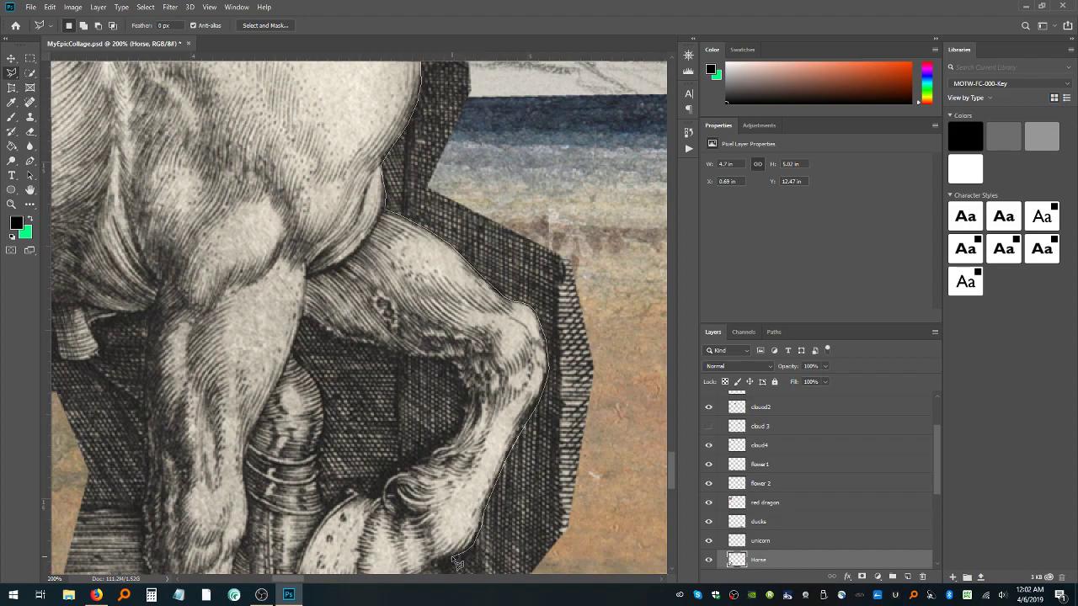
scroll(451, 563, "down", 5)
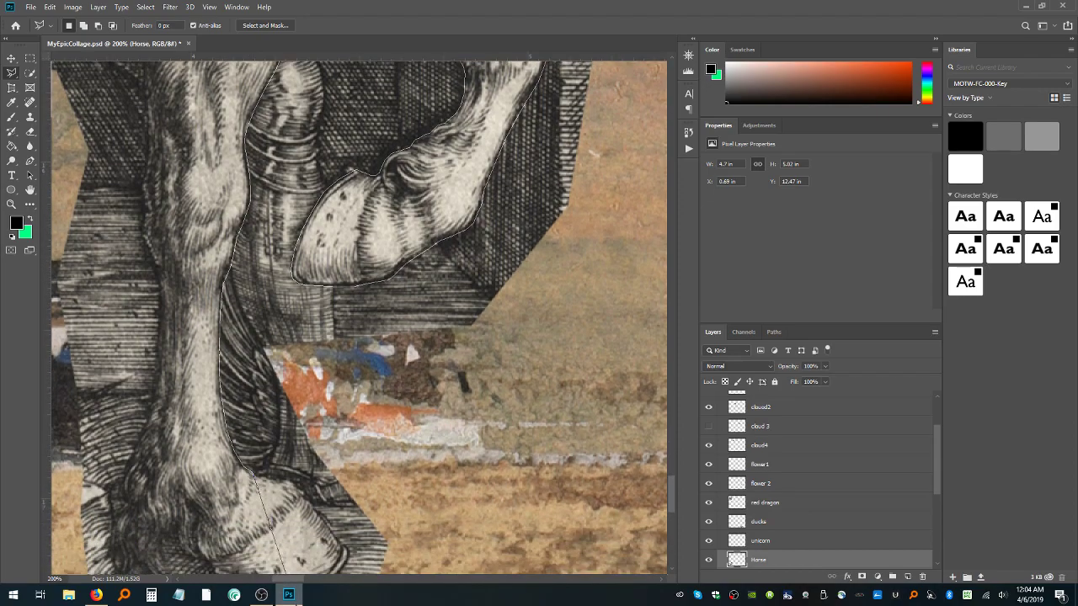
mouse_move(289, 596)
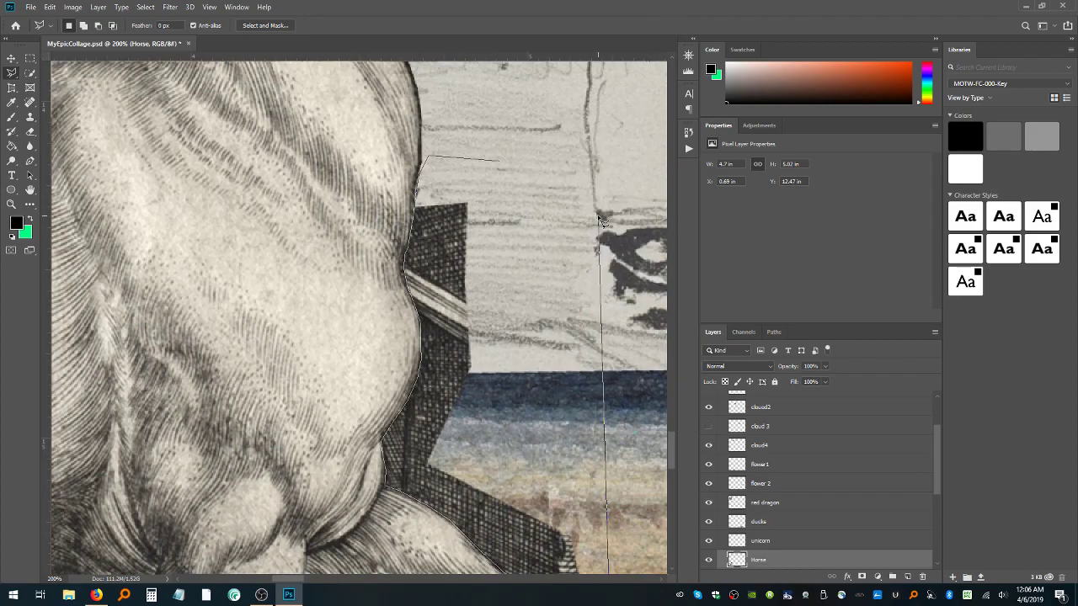
double_click(599, 219)
Zoom out, delete the selected hatching around the raised foreleg, and deselect
key("ctrl+minus")
key("ctrl+minus")
key("ctrl+minus")
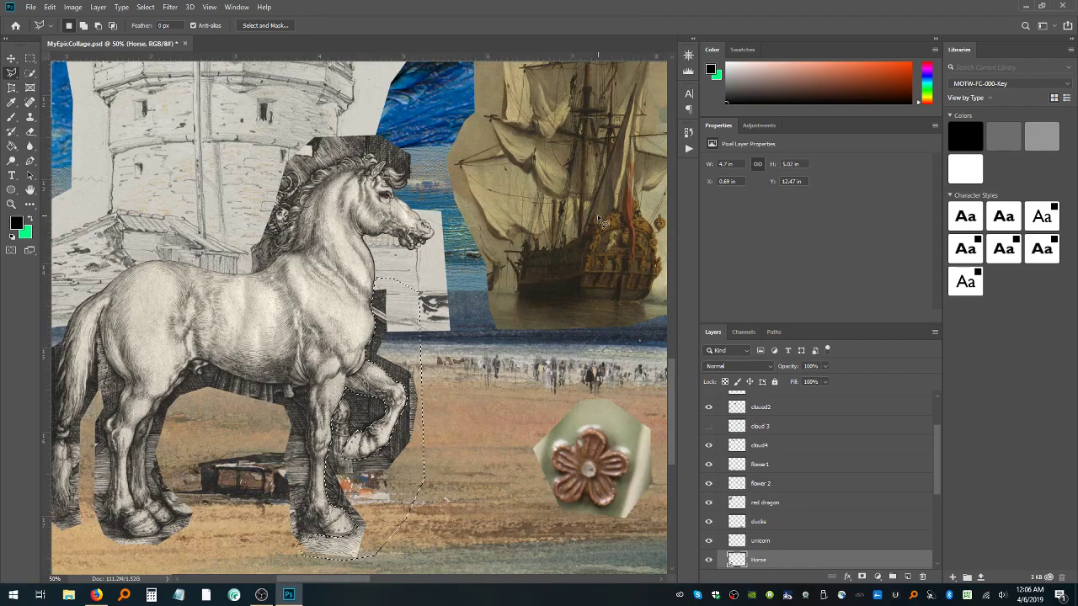
key("Delete")
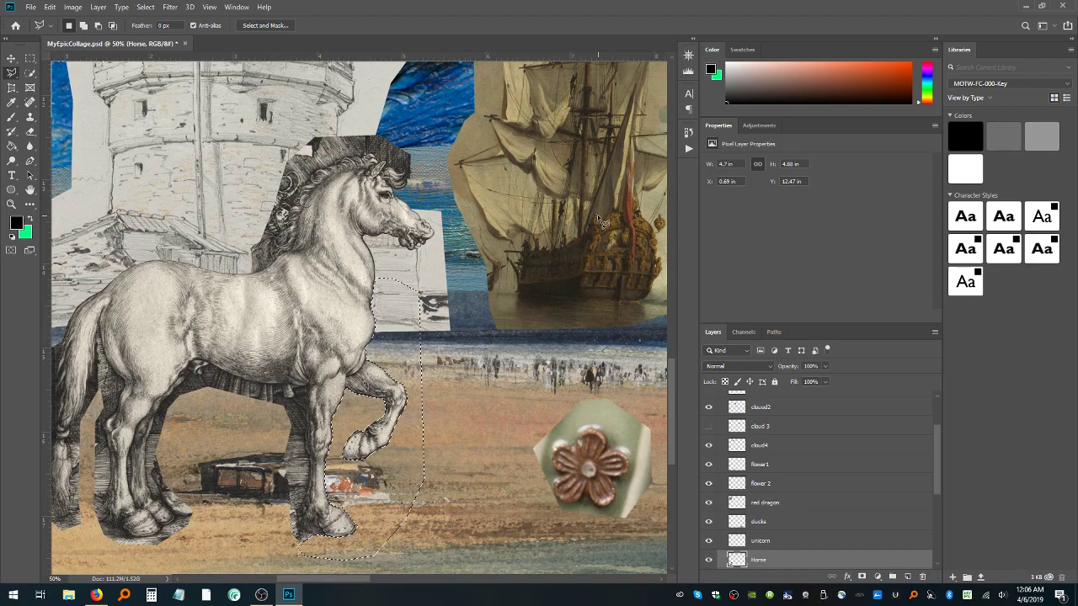
key("ctrl+d")
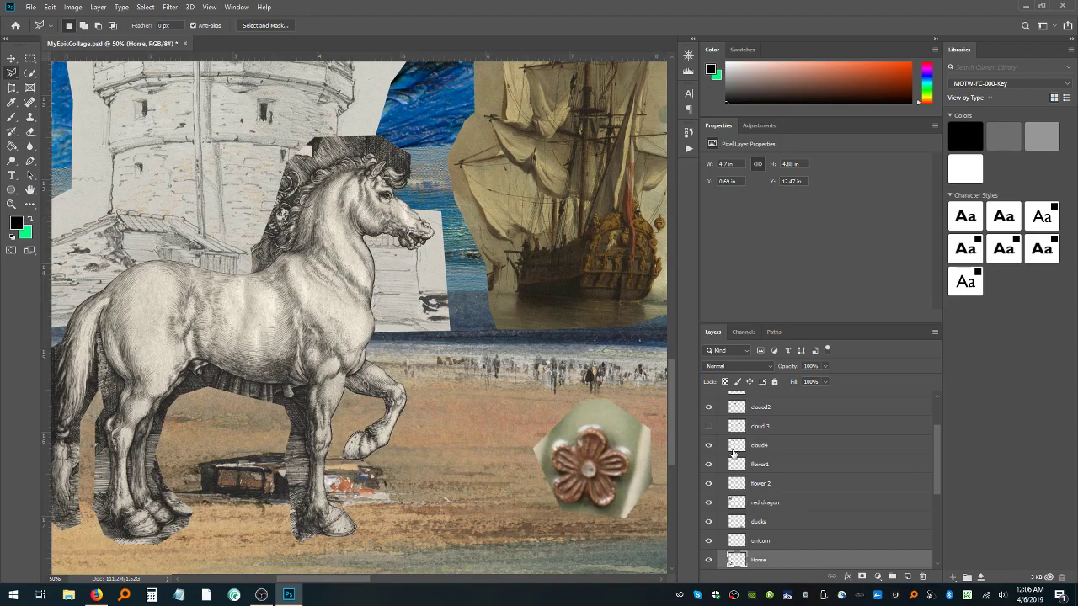
Turn off the tower layer's visibility so the blue swirl shows behind the horse
scroll(733, 455, "down", 4)
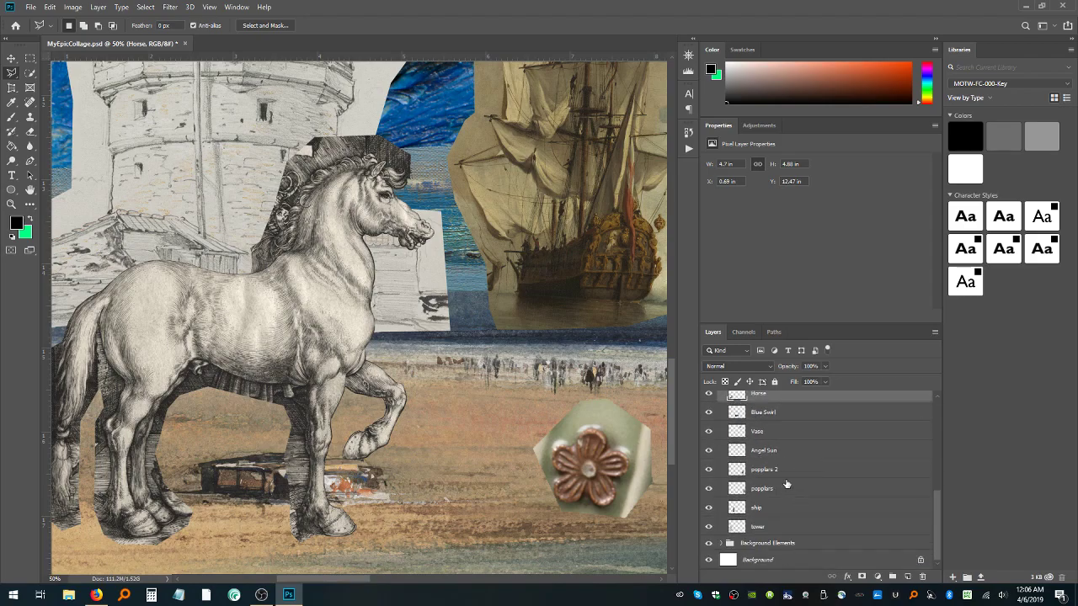
left_click(709, 527)
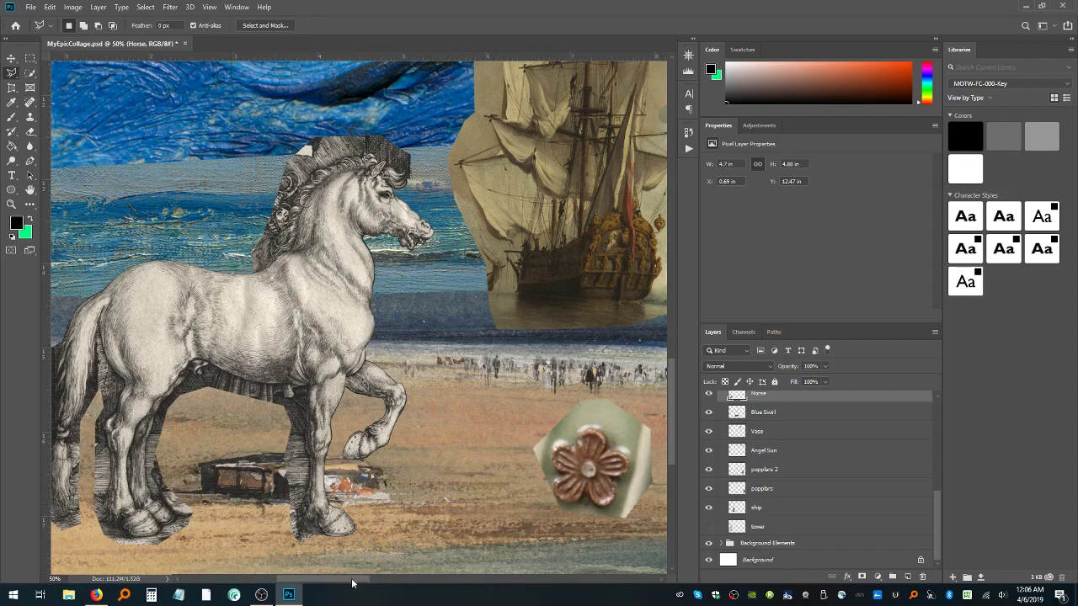
left_click_drag(353, 581, 331, 593)
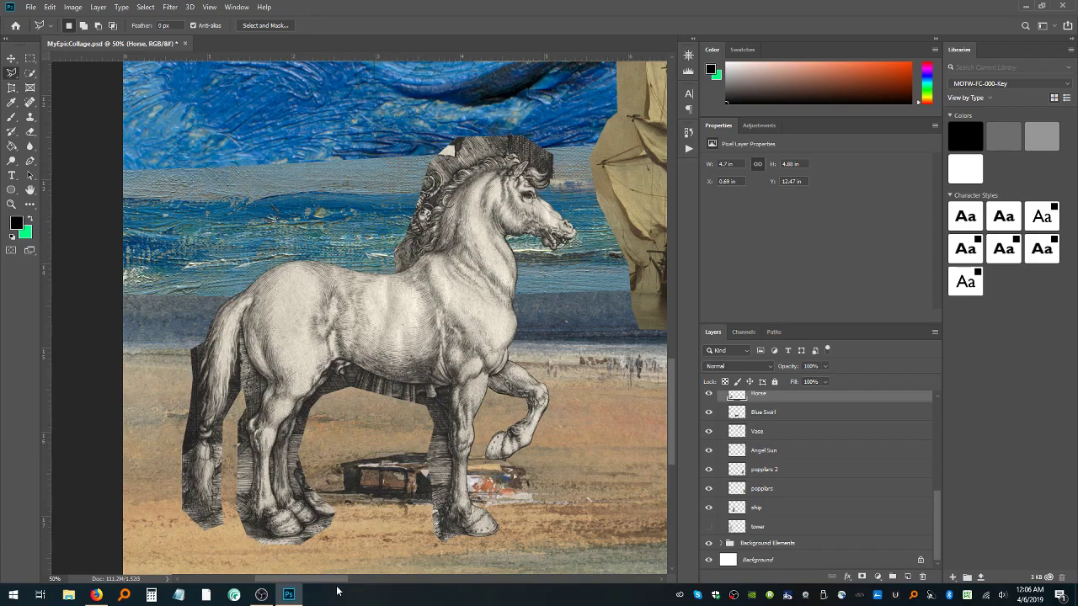
Zoom to 200% on the horse's hind legs and scroll down to the hooves
left_click(11, 204)
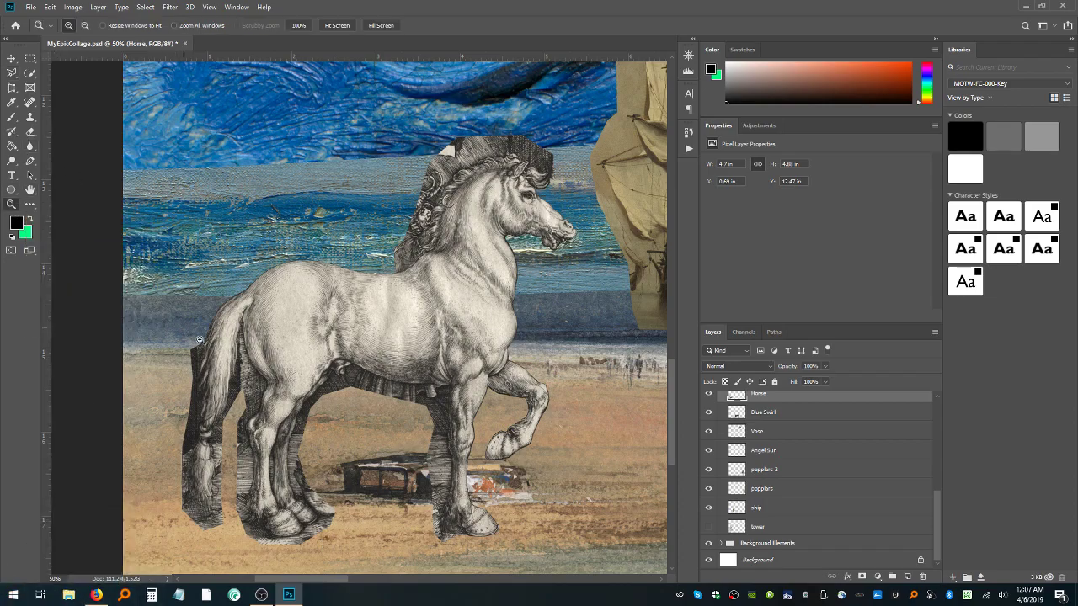
left_click(296, 411)
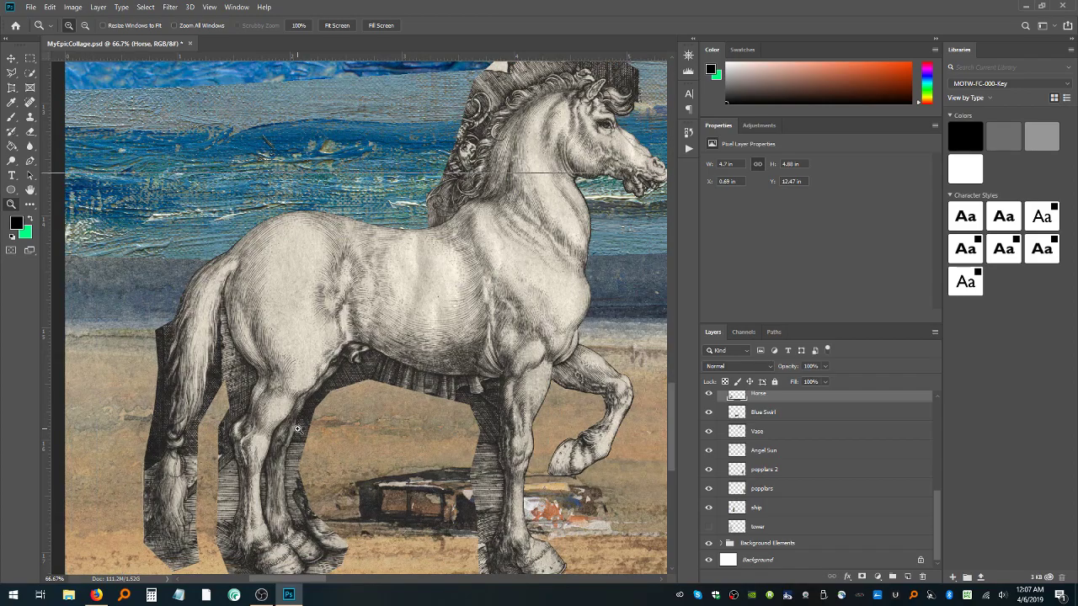
left_click(298, 429)
left_click(297, 430)
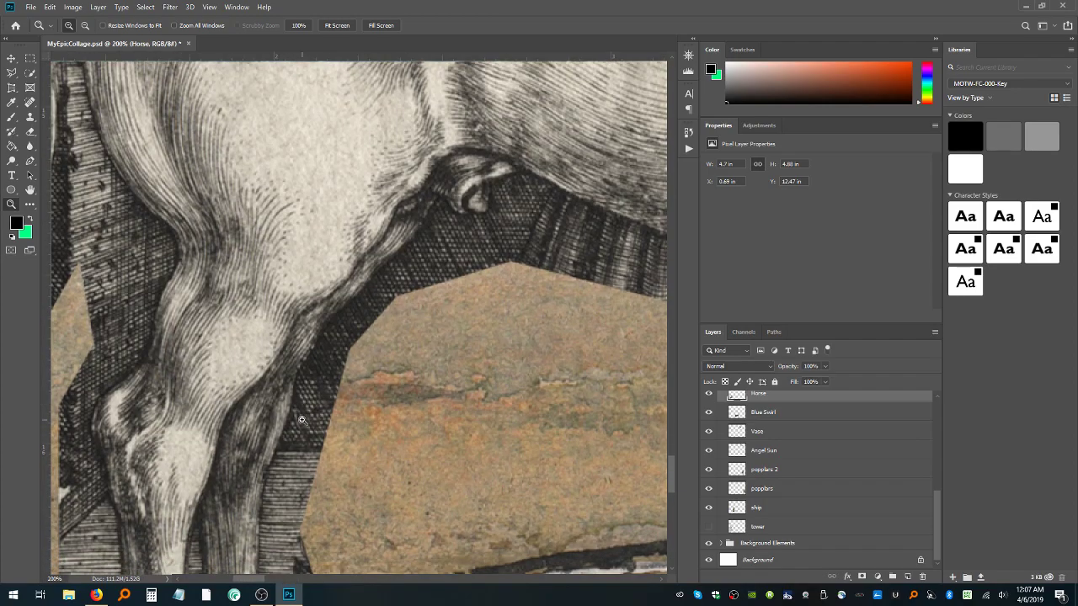
scroll(301, 420, "down", 8)
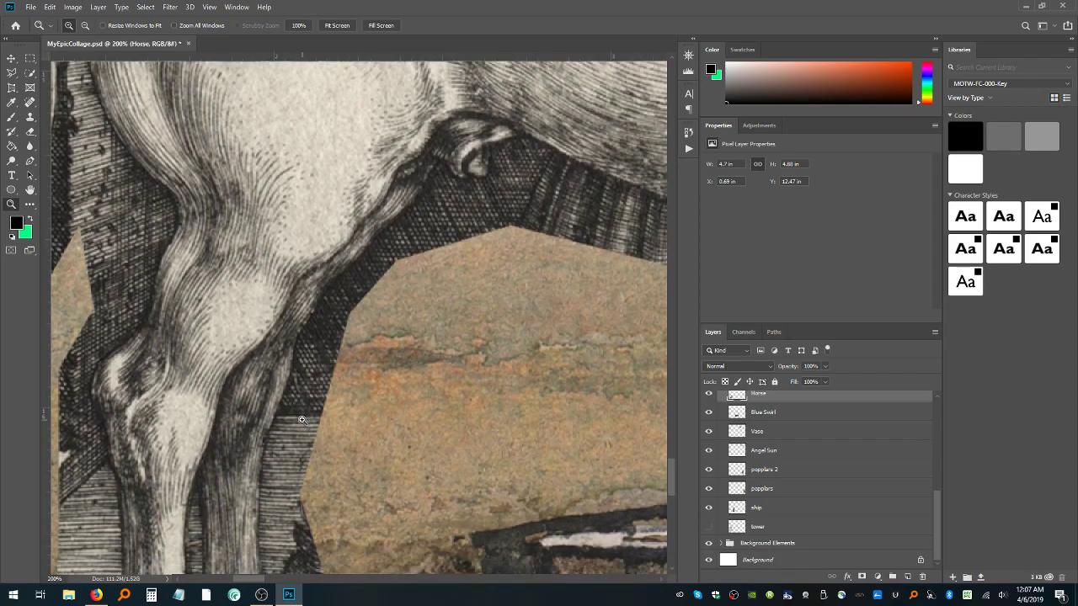
scroll(302, 419, "down", 7)
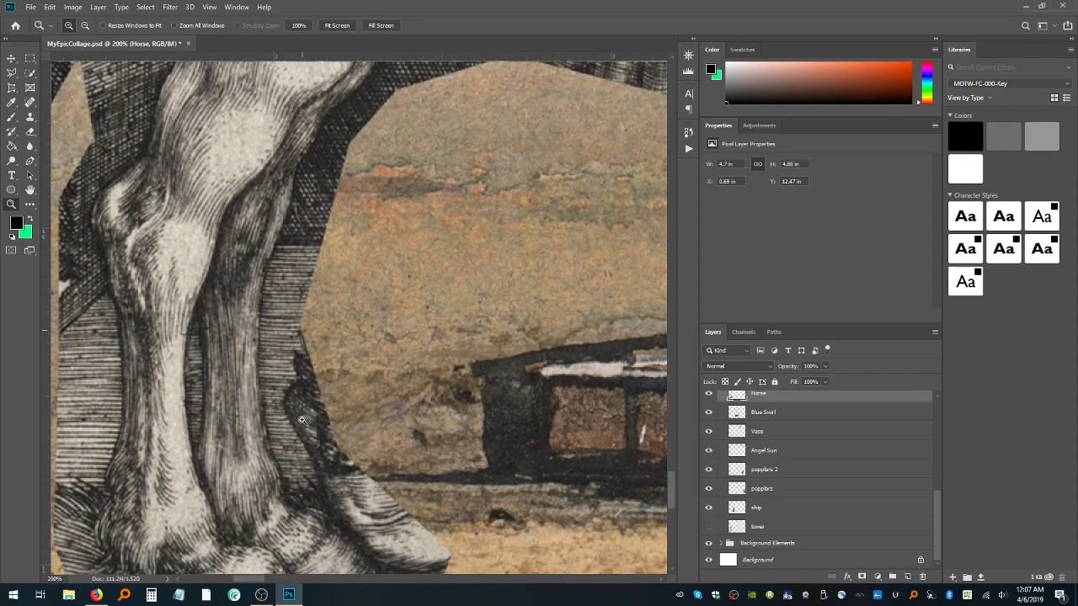
scroll(301, 420, "down", 3)
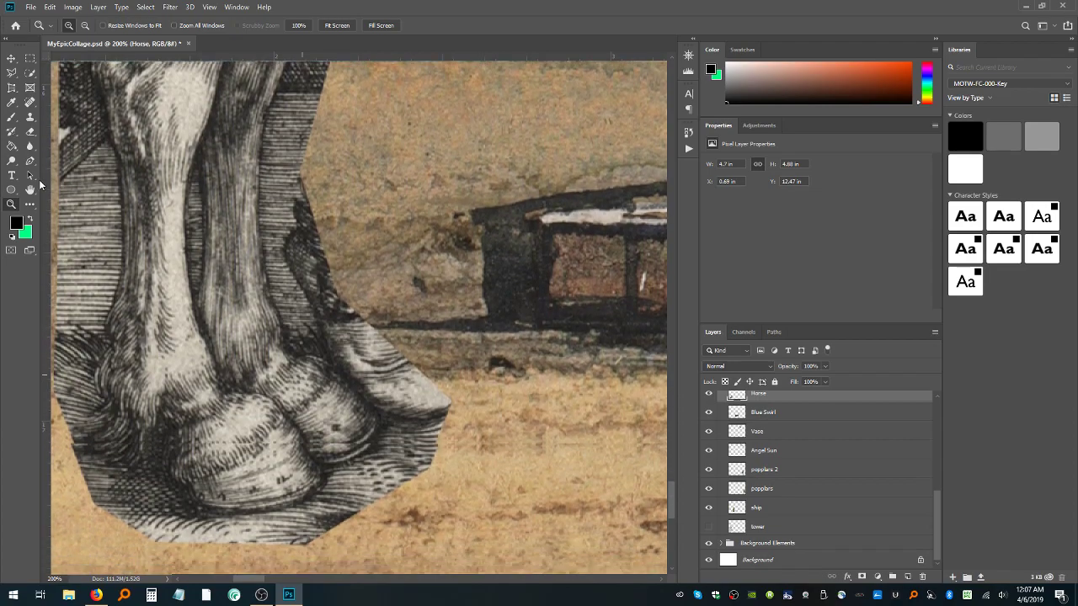
With the Lasso tool, start an outline beneath the hind hooves and up the back of the leg
key("l")
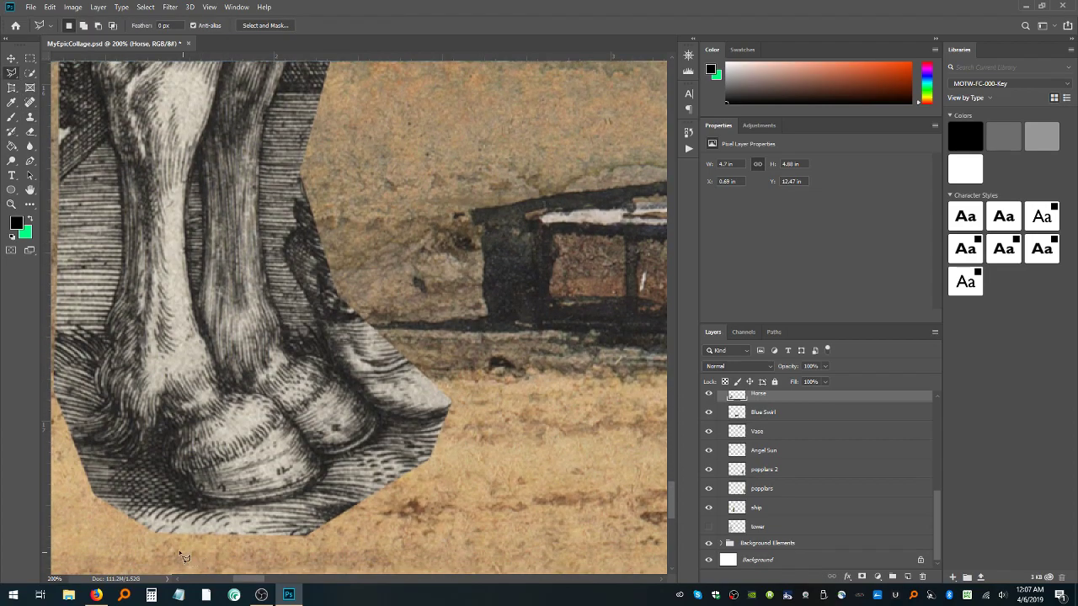
mouse_move(166, 543)
left_mouse_down()
mouse_move(188, 501)
mouse_move(225, 511)
mouse_move(302, 501)
mouse_move(329, 474)
mouse_move(327, 459)
mouse_move(351, 459)
mouse_move(339, 457)
mouse_move(381, 416)
left_mouse_up()
mouse_move(362, 391)
left_mouse_down()
mouse_move(288, 350)
mouse_move(281, 294)
mouse_move(263, 285)
mouse_move(274, 304)
mouse_move(268, 276)
left_mouse_up()
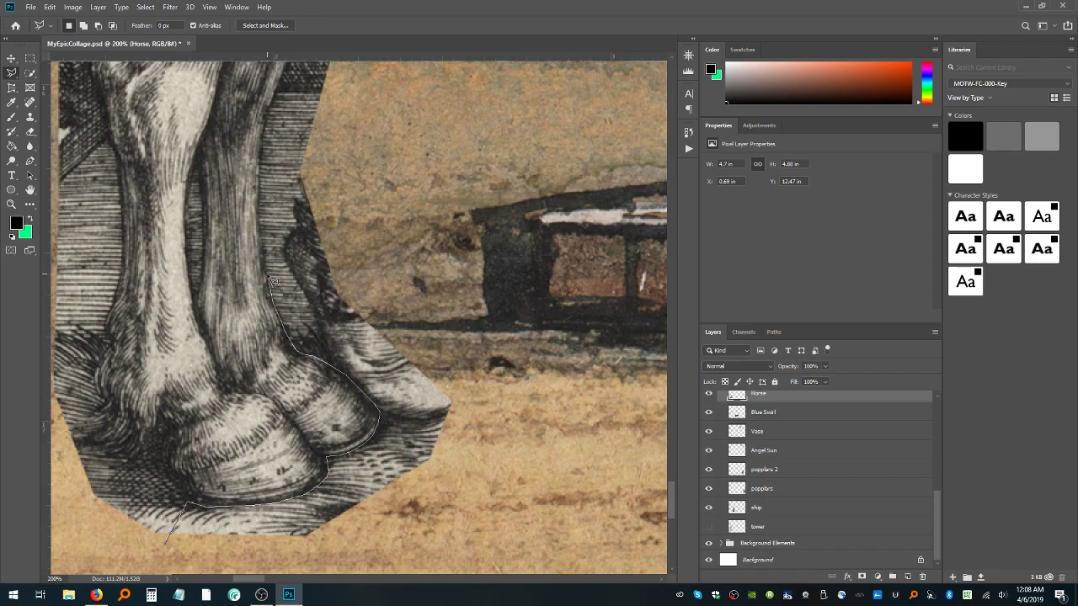
Extend the outline along the belly's underside and down the next leg's inner edge
mouse_move(264, 240)
left_mouse_down()
mouse_move(254, 204)
mouse_move(272, 229)
mouse_move(259, 212)
mouse_move(268, 123)
mouse_move(245, 129)
mouse_move(234, 266)
mouse_move(221, 3)
mouse_move(299, 186)
mouse_move(319, 132)
mouse_move(287, 221)
mouse_move(256, 203)
mouse_move(282, 99)
mouse_move(310, 44)
mouse_move(289, 138)
mouse_move(313, 52)
mouse_move(305, 179)
mouse_move(351, 105)
mouse_move(377, 91)
mouse_move(407, 31)
mouse_move(375, 171)
mouse_move(422, 123)
mouse_move(445, 62)
mouse_move(457, 247)
left_mouse_up()
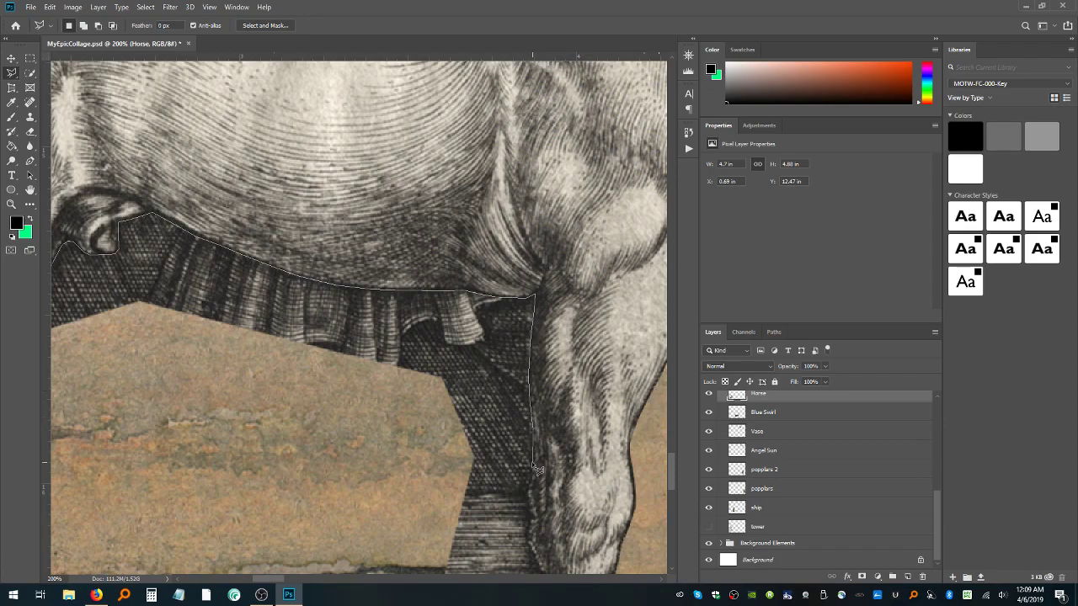
Scroll the canvas down to follow the outline around the hoof and across the sand
scroll(548, 421, "down", 2)
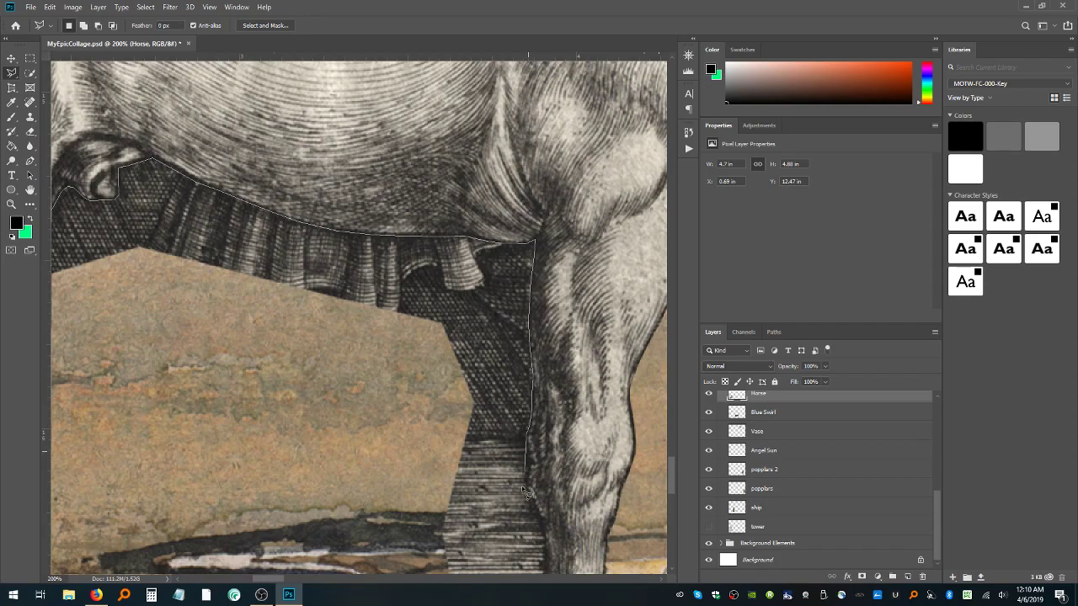
scroll(522, 417, "down", 2)
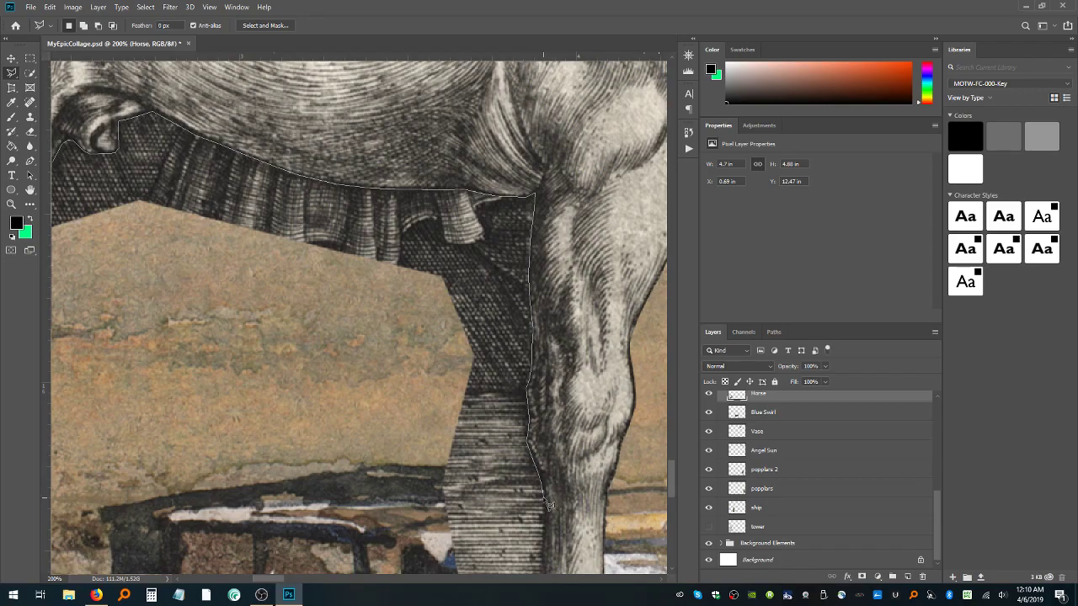
scroll(546, 530, "down", 5)
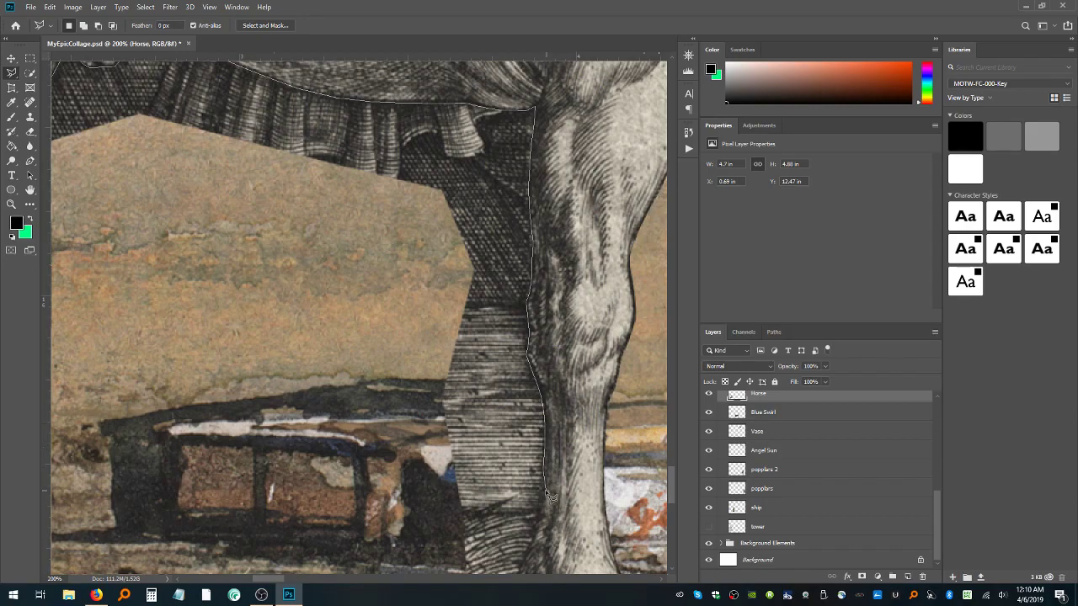
scroll(551, 495, "down", 4)
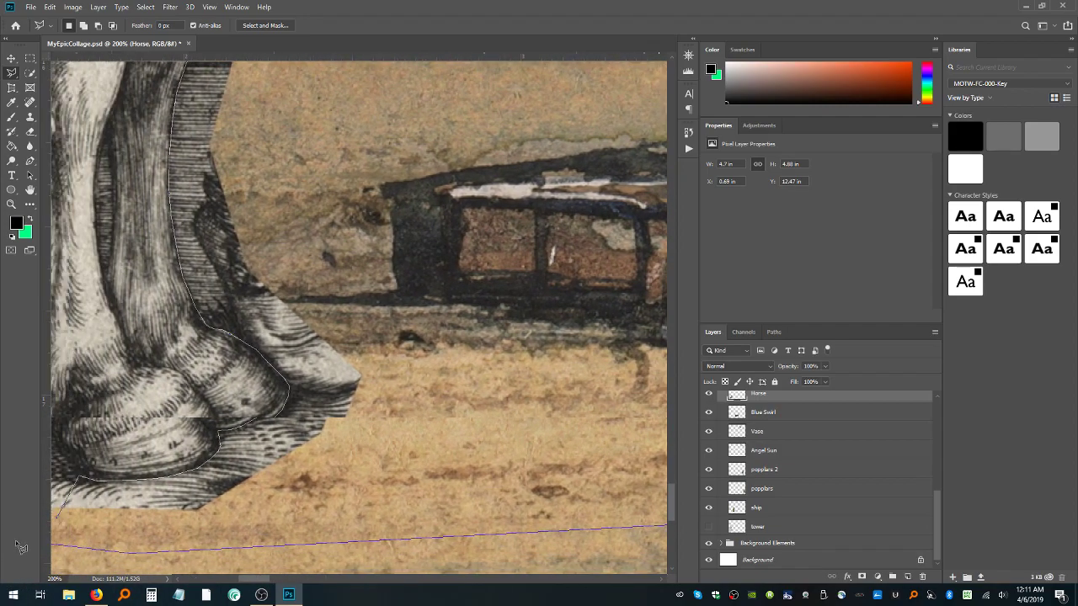
Close the outline, zoom out, delete the hatched patch between the hind legs, and deselect
double_click(123, 566)
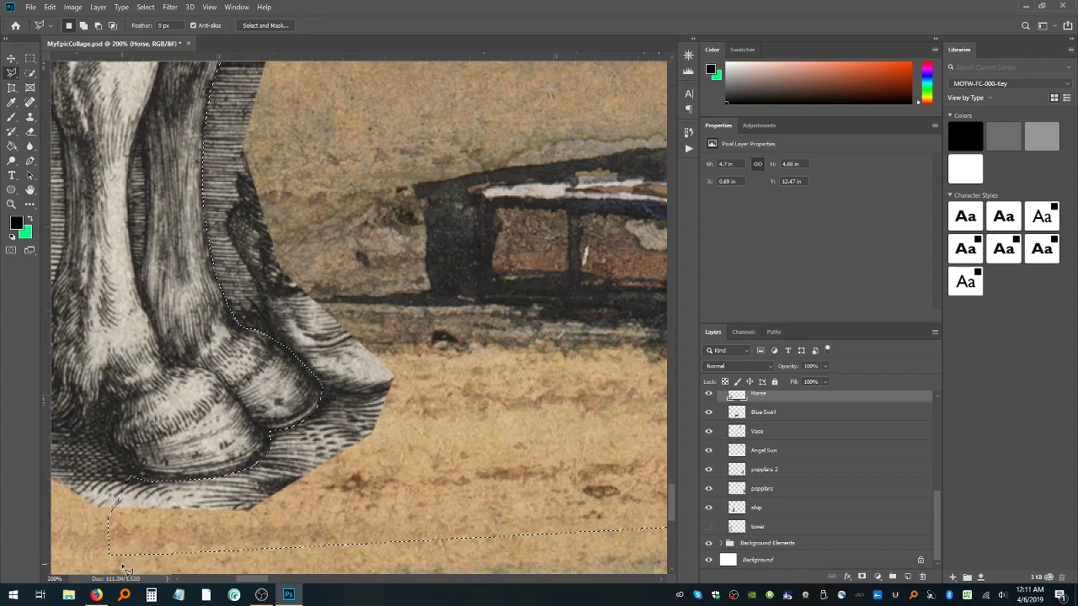
key("ctrl+minus")
key("ctrl+minus")
key("ctrl+minus")
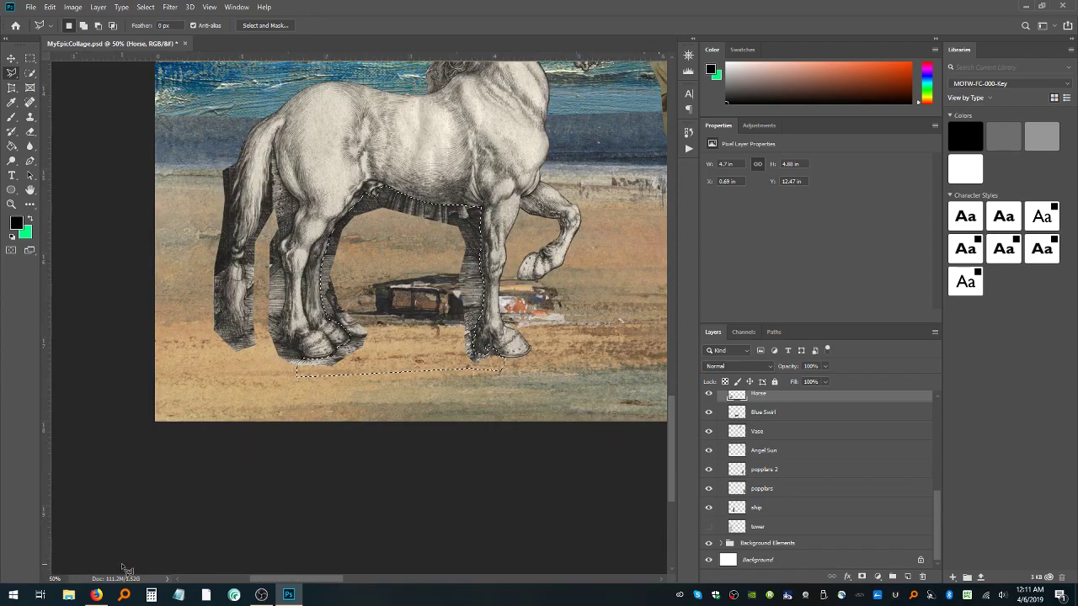
key("Delete")
key("ctrl+d")
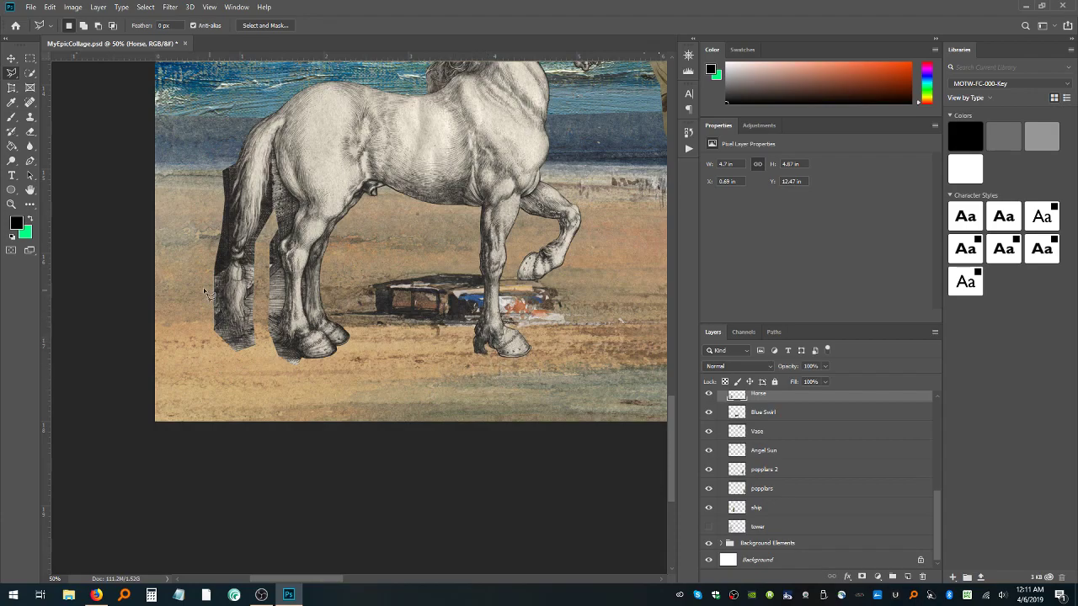
Zoom to 200% on the horse's front standing hoof
left_click(11, 204)
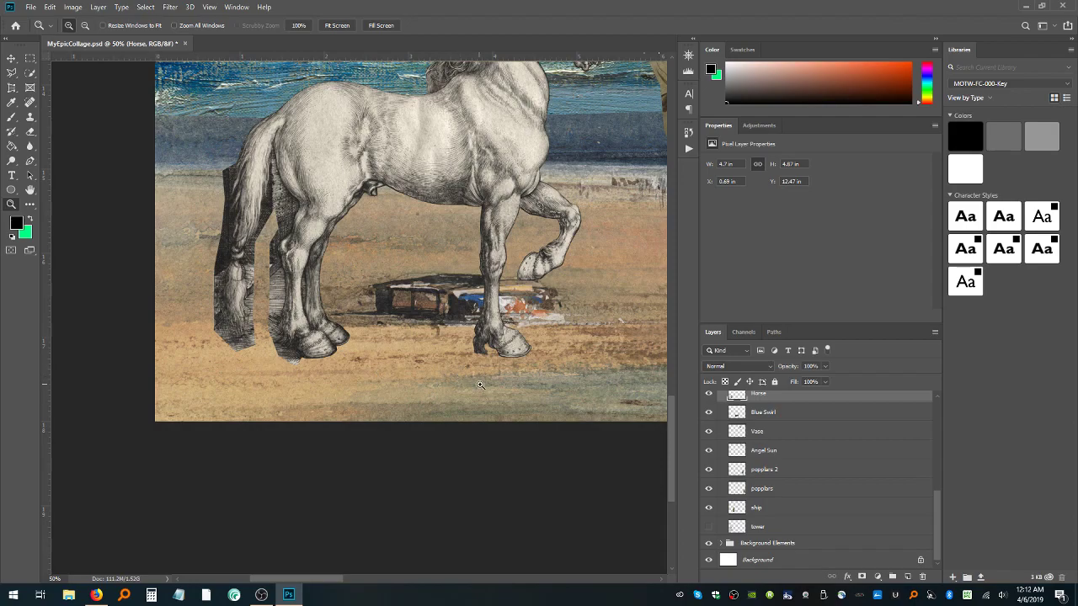
left_click(491, 362)
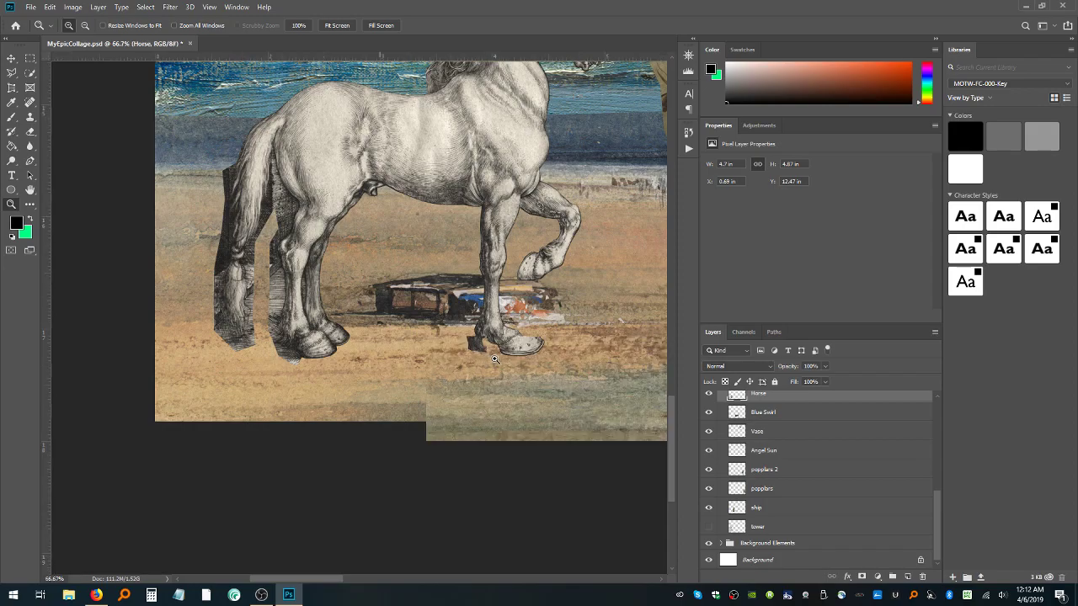
left_click(495, 355)
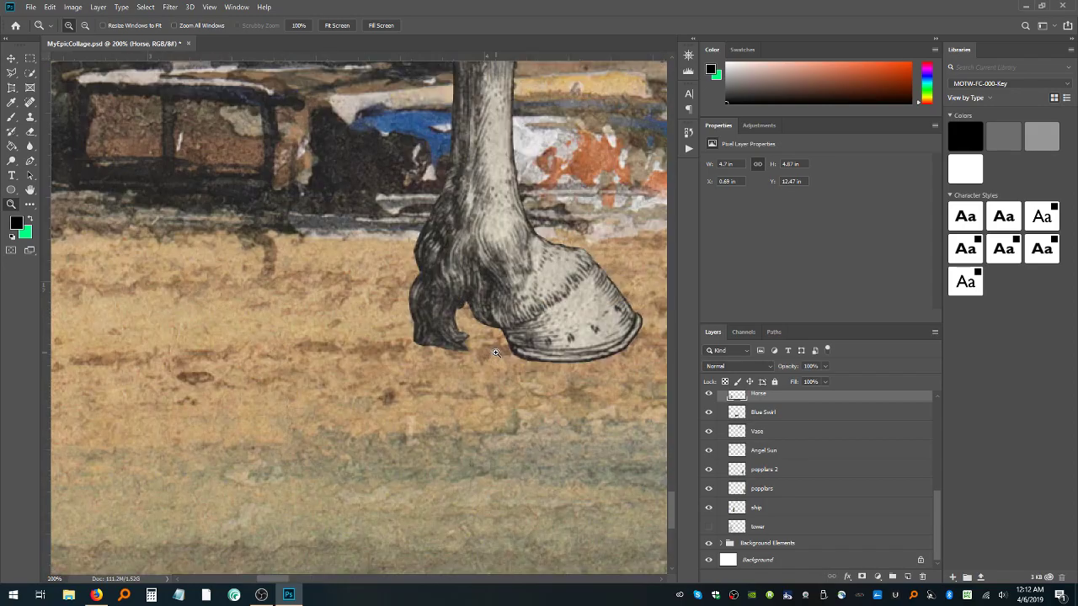
left_click(495, 354)
Lasso the dark patch beside the front hoof, delete it, deselect and zoom out
left_click(14, 74)
mouse_move(476, 380)
left_mouse_down()
mouse_move(493, 354)
mouse_move(470, 296)
left_mouse_up()
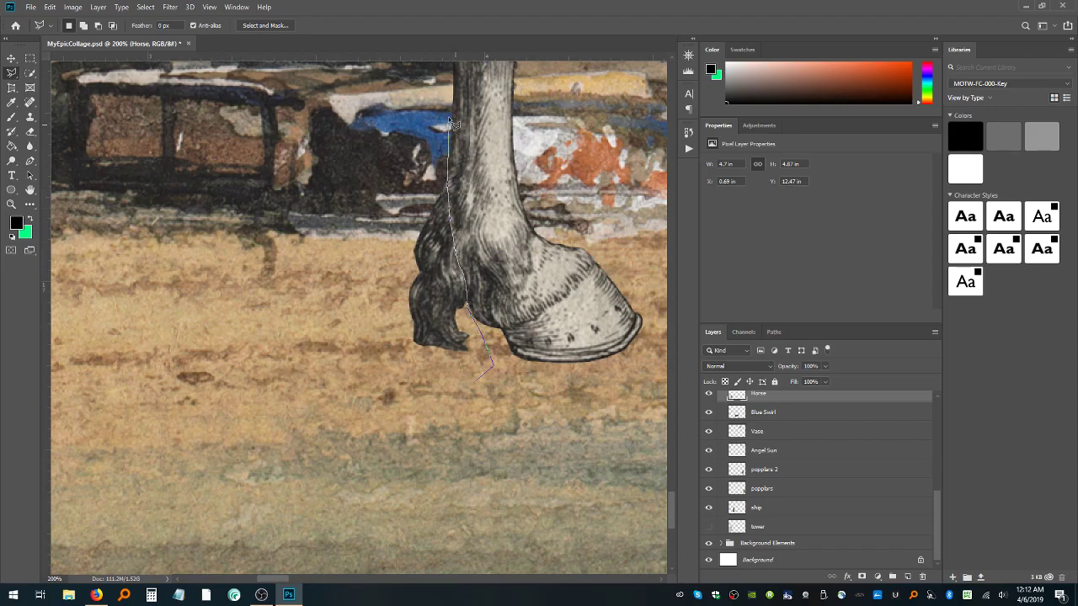
double_click(313, 381)
key("Delete")
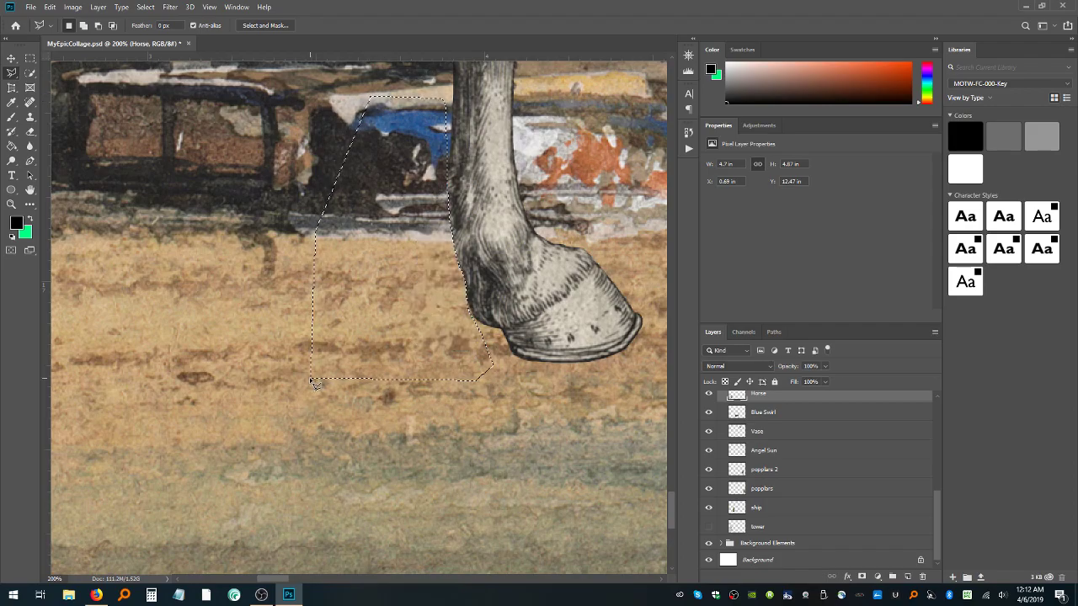
key("ctrl+d")
key("ctrl+minus")
key("ctrl+minus")
key("ctrl+minus")
key("ctrl+minus")
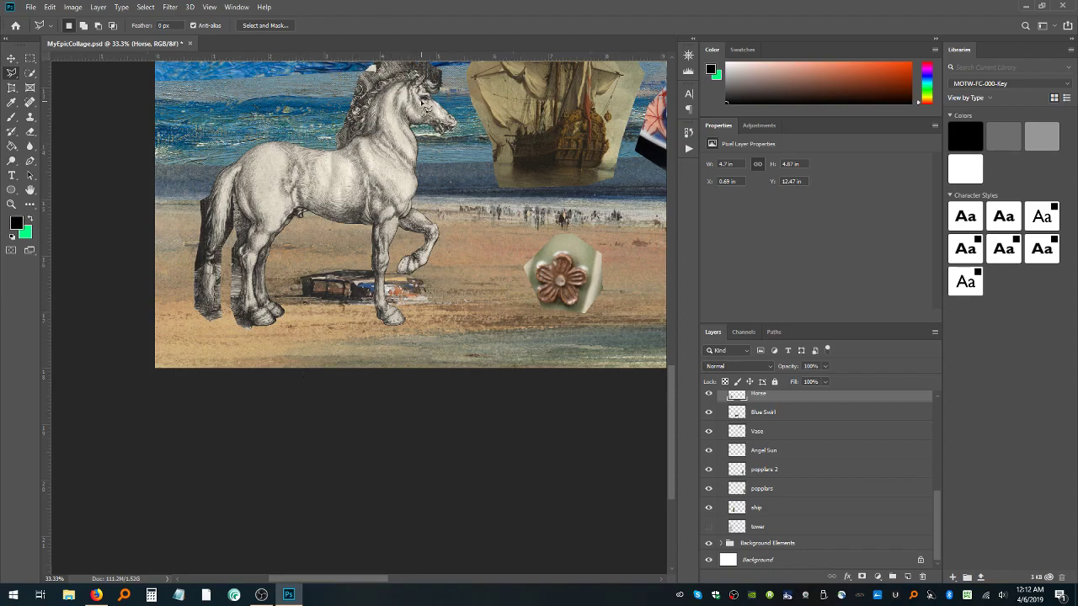
Zoom to 200% on the hind legs and lasso a thin sliver along the leg's inner edge
left_click(11, 203)
left_click(225, 286)
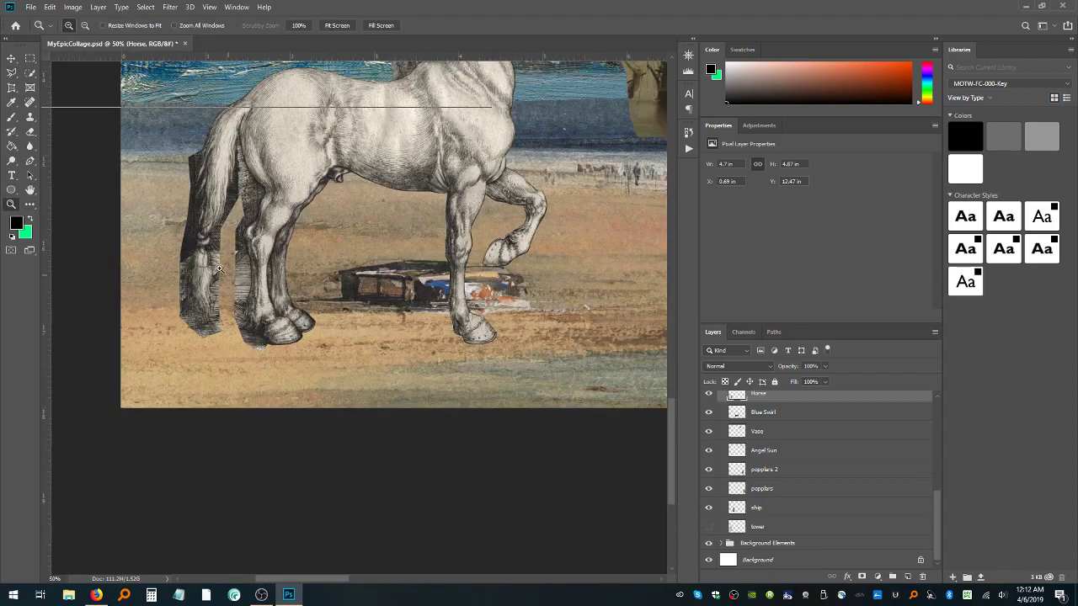
left_click(213, 265)
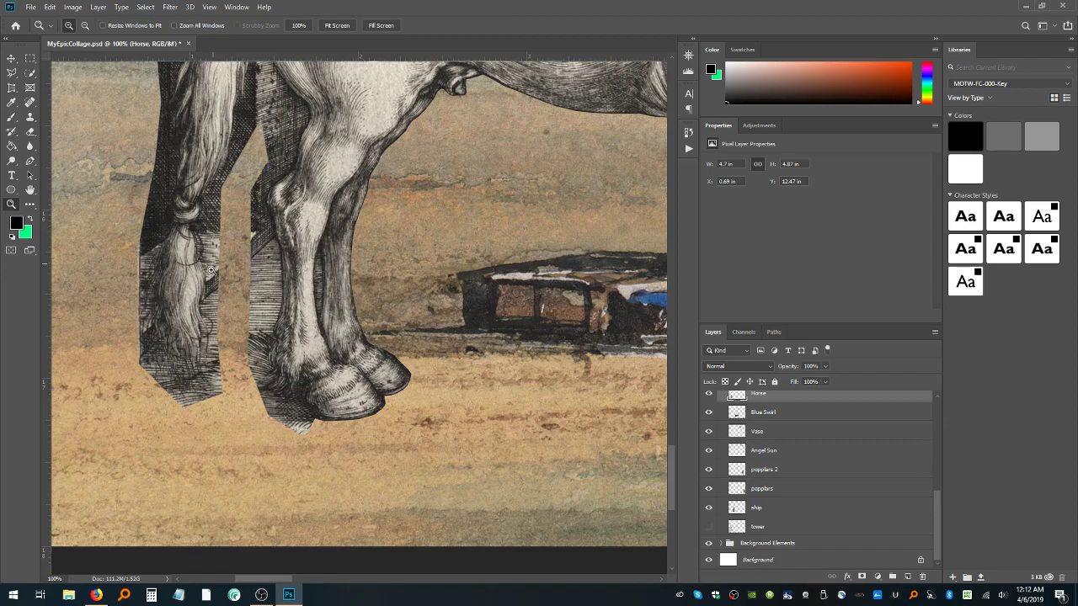
left_click(173, 307)
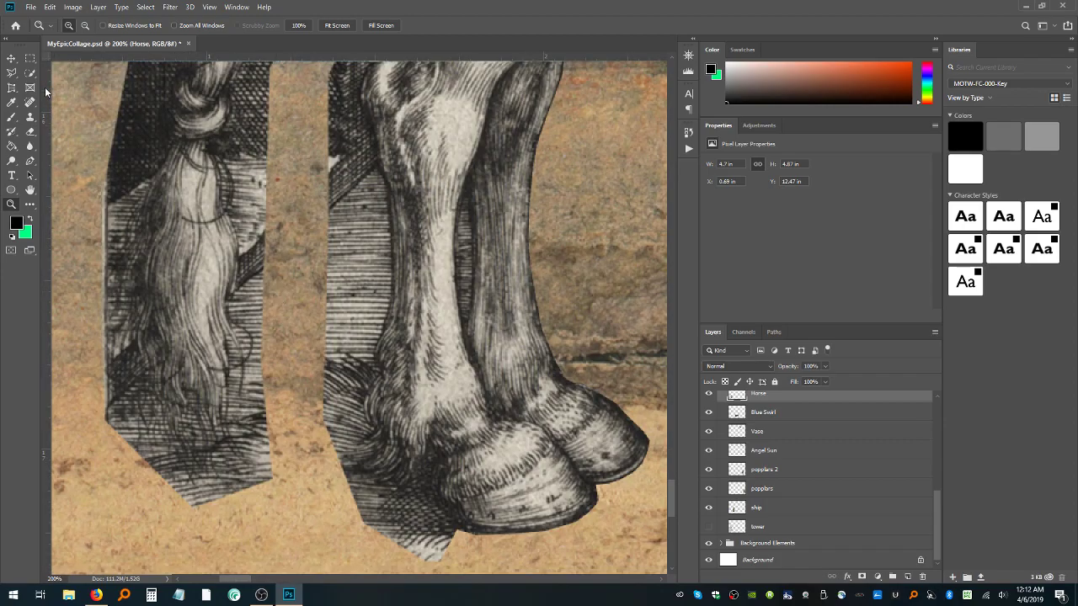
left_click(13, 76)
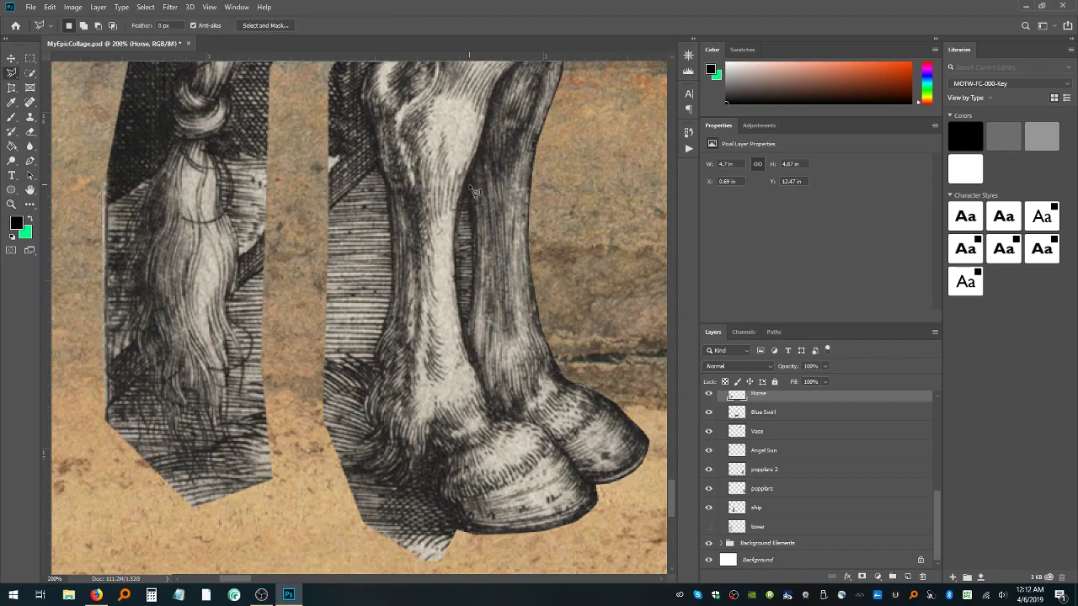
mouse_move(467, 180)
left_mouse_down()
mouse_move(466, 339)
mouse_move(455, 252)
mouse_move(466, 183)
left_mouse_up()
Deselect the sliver on the hind leg and scroll the view back to the tail
key("ctrl+d")
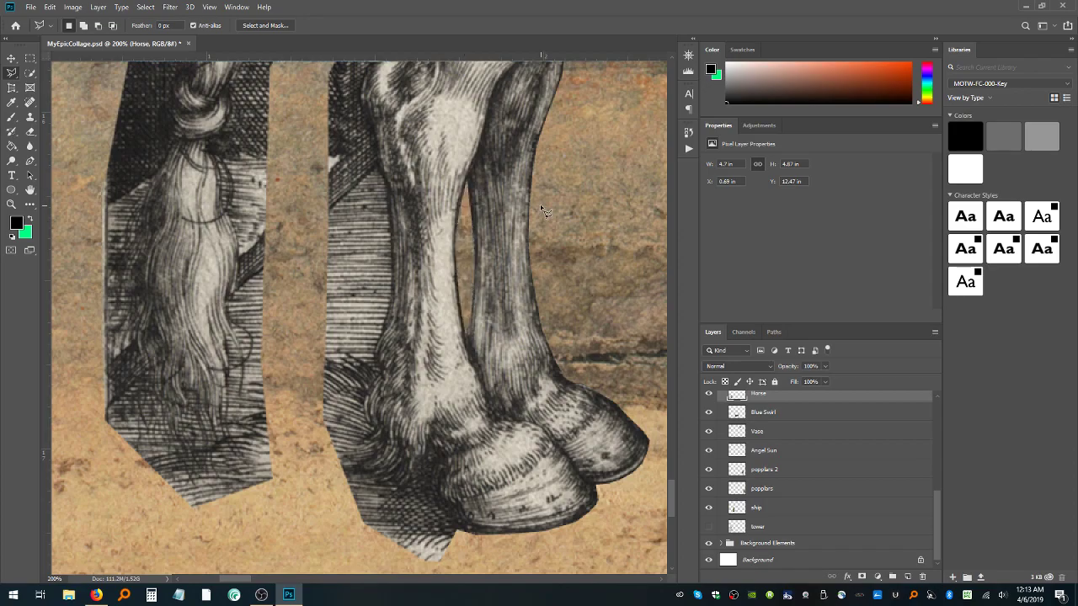
scroll(290, 410, "up", 5)
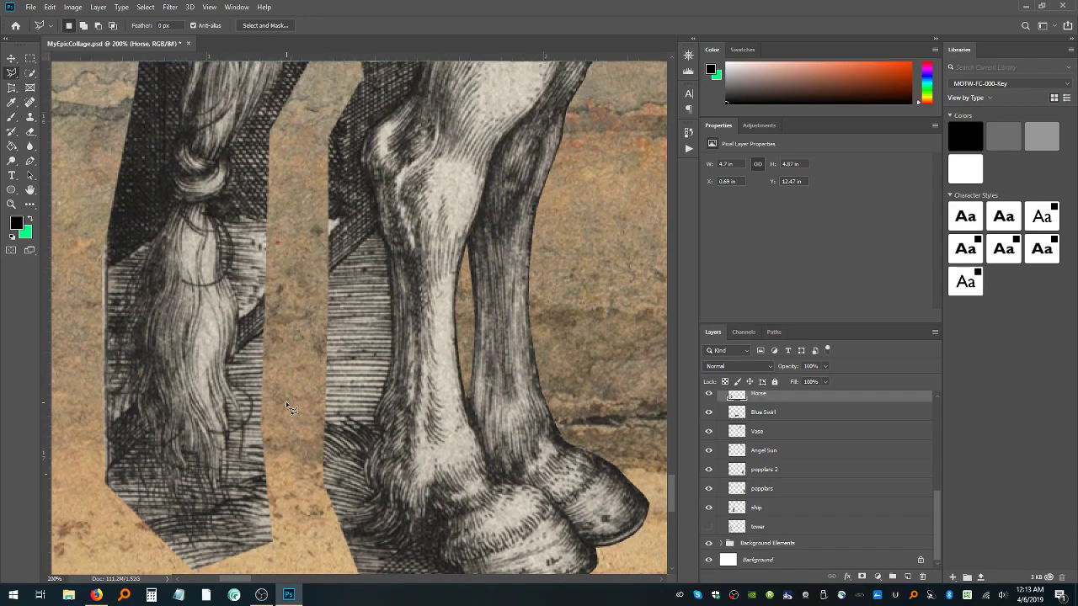
scroll(288, 409, "up", 5)
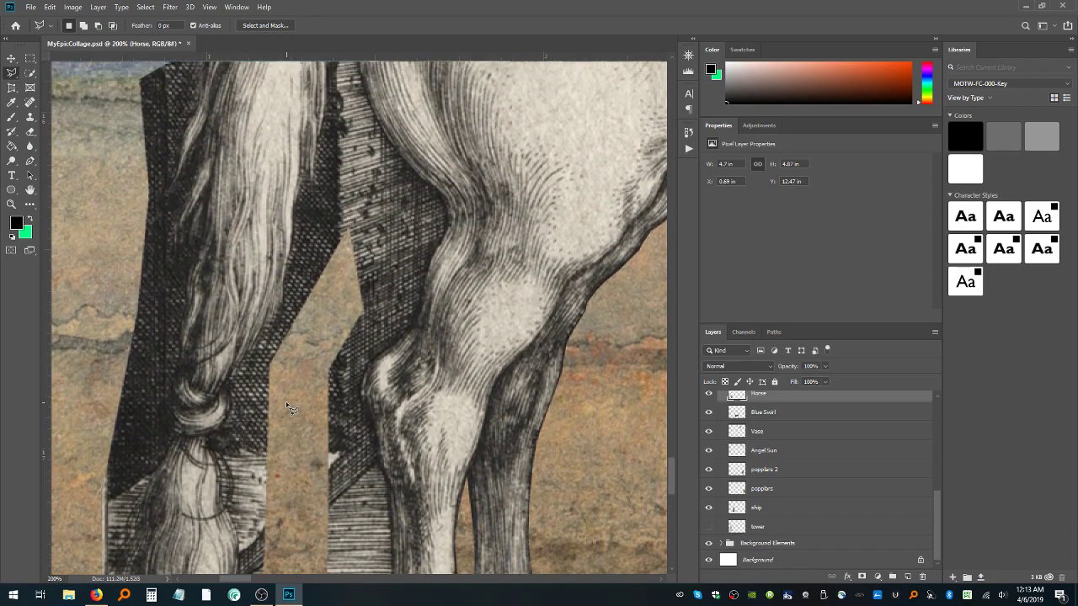
scroll(288, 409, "up", 3)
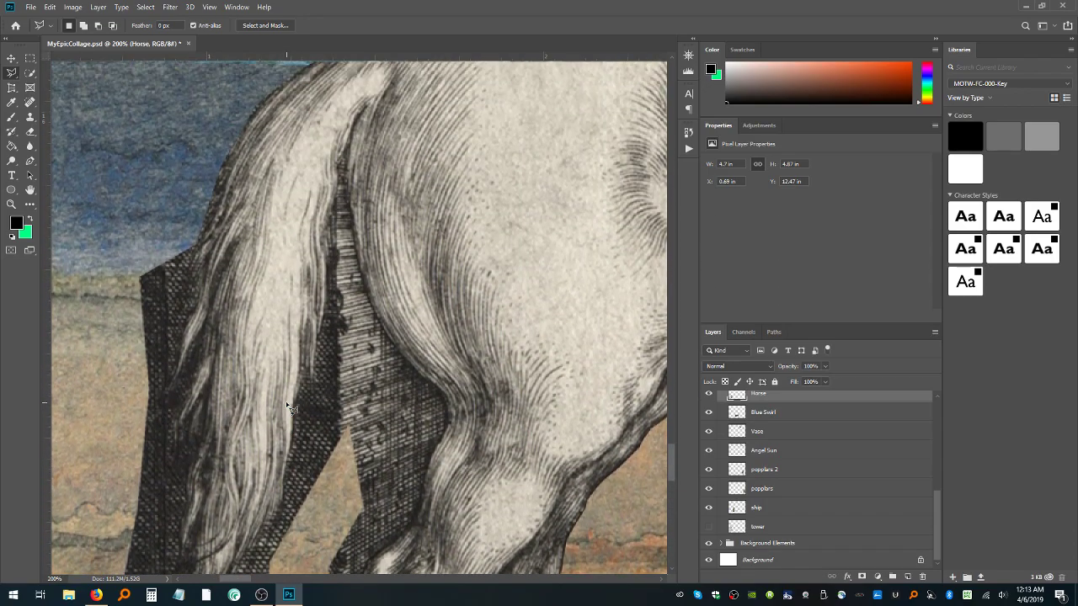
scroll(299, 446, "down", 5)
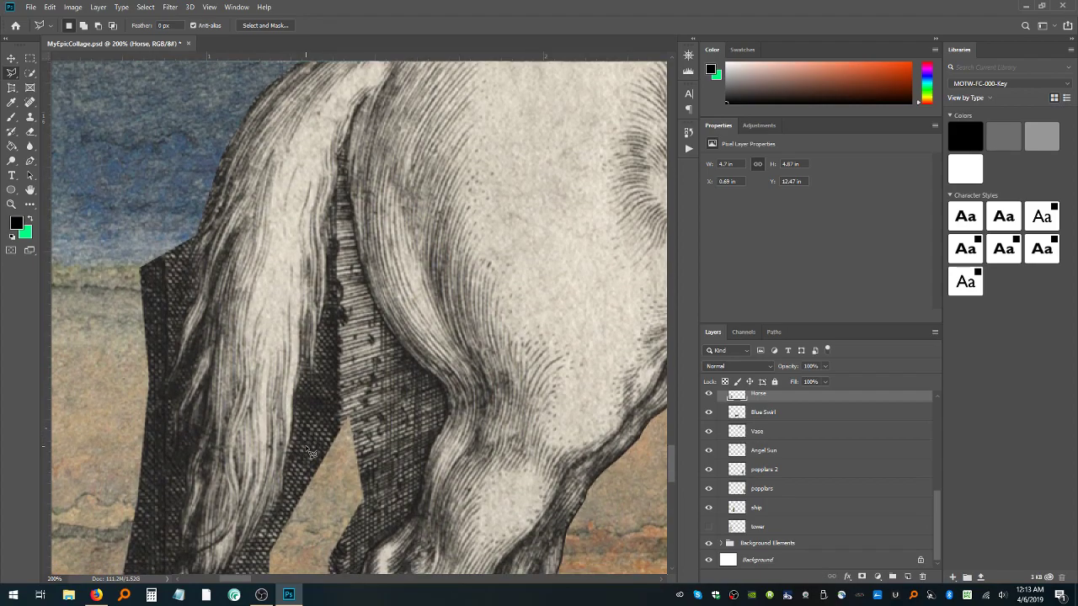
scroll(309, 453, "down", 5)
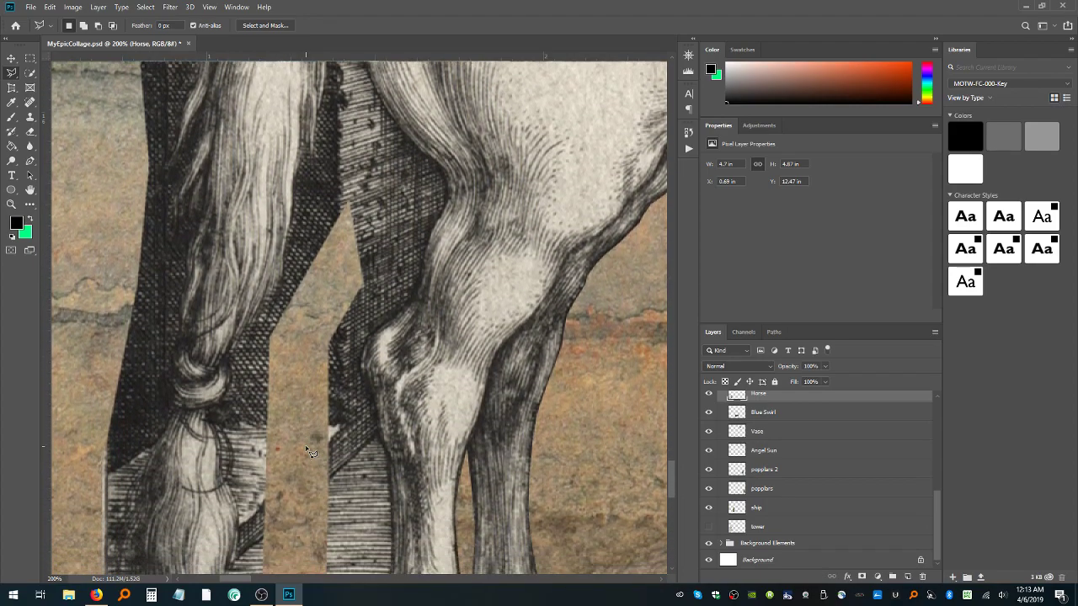
scroll(304, 472, "down", 2)
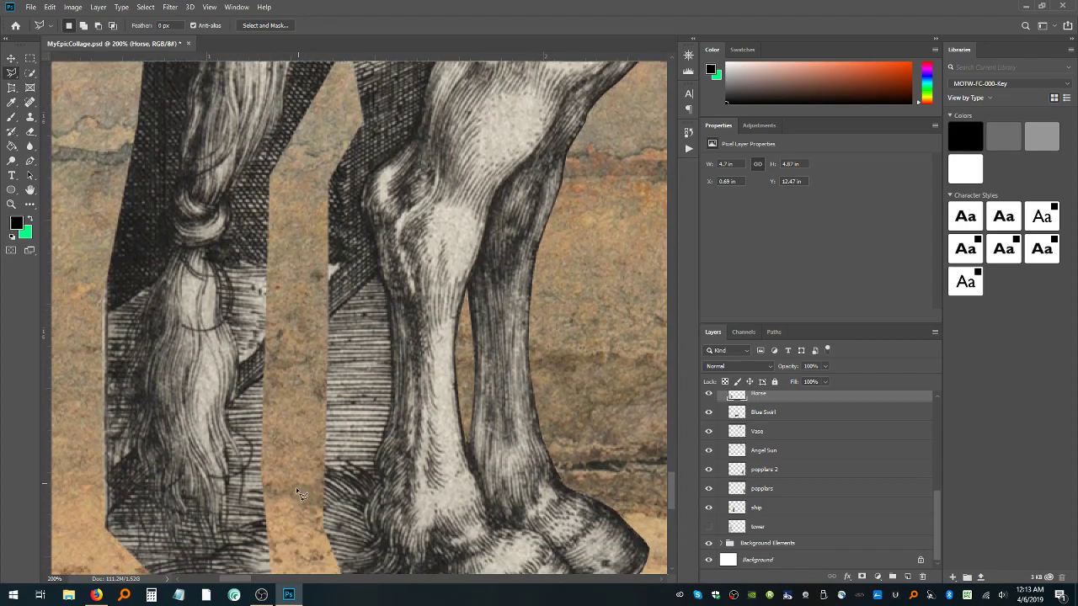
Trace a trial Polygonal Lasso outline up beside the tail, then cancel it
left_click(282, 367)
left_click(239, 344)
left_click(229, 318)
left_click(224, 312)
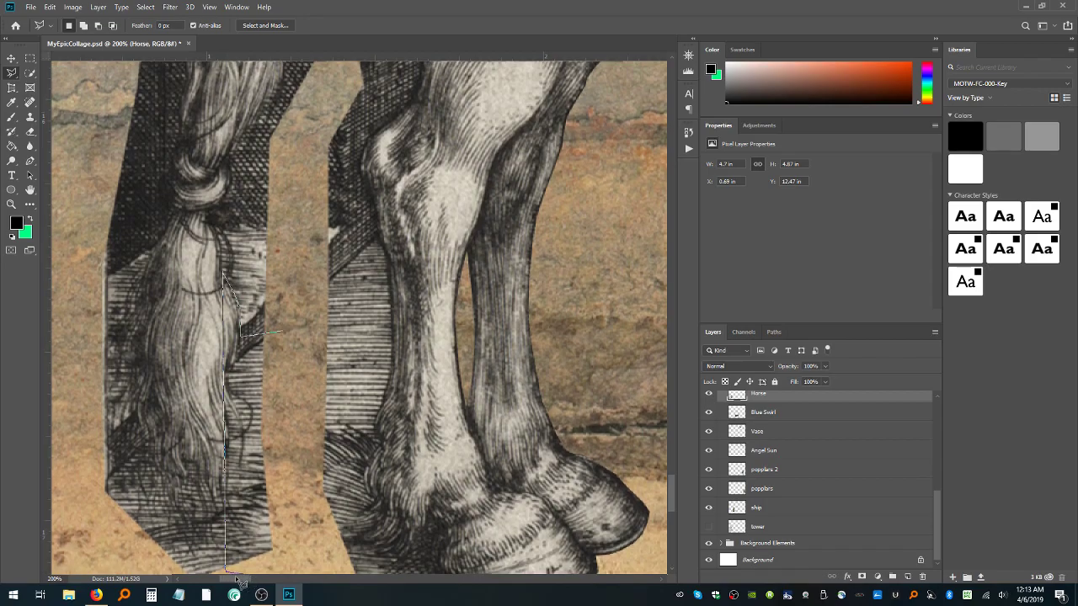
key("Escape")
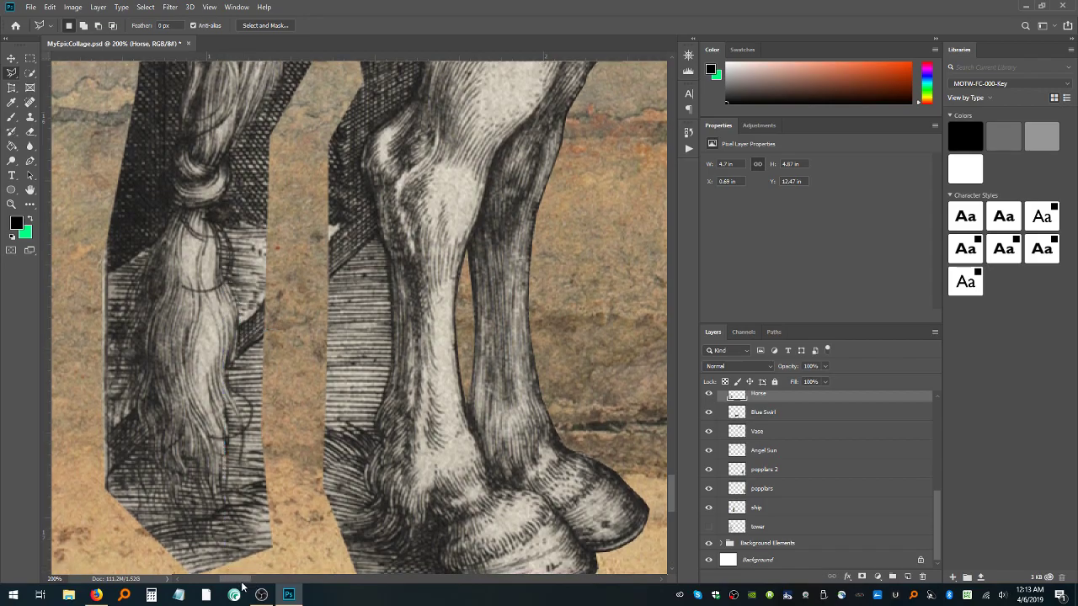
Anchor a Polygonal Lasso at the hatched strip's bottom and trace up the tail's right edge
scroll(241, 580, "left", 5)
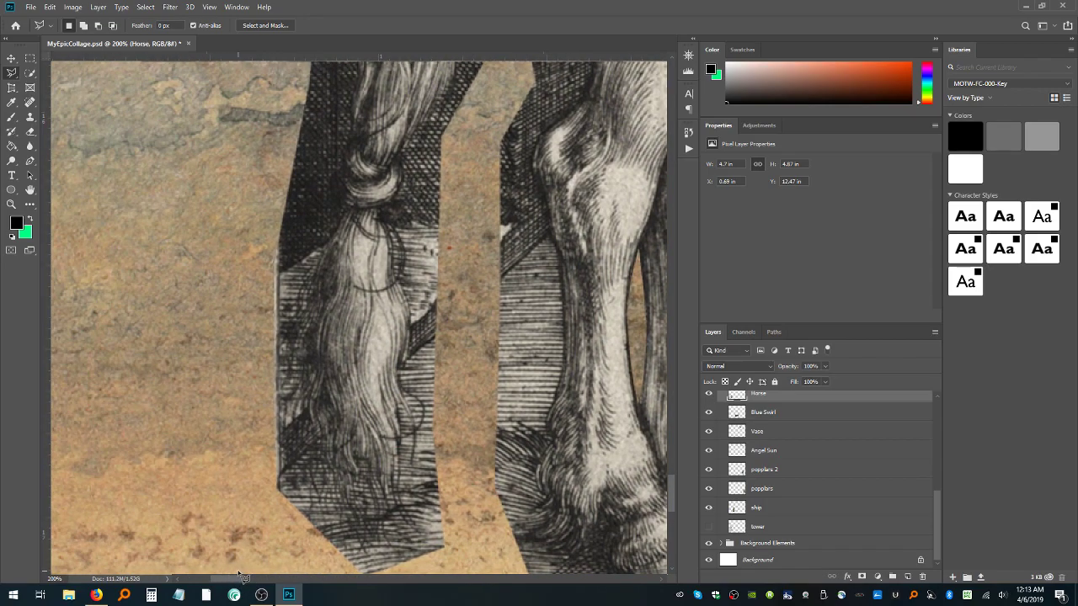
scroll(241, 579, "left", 3)
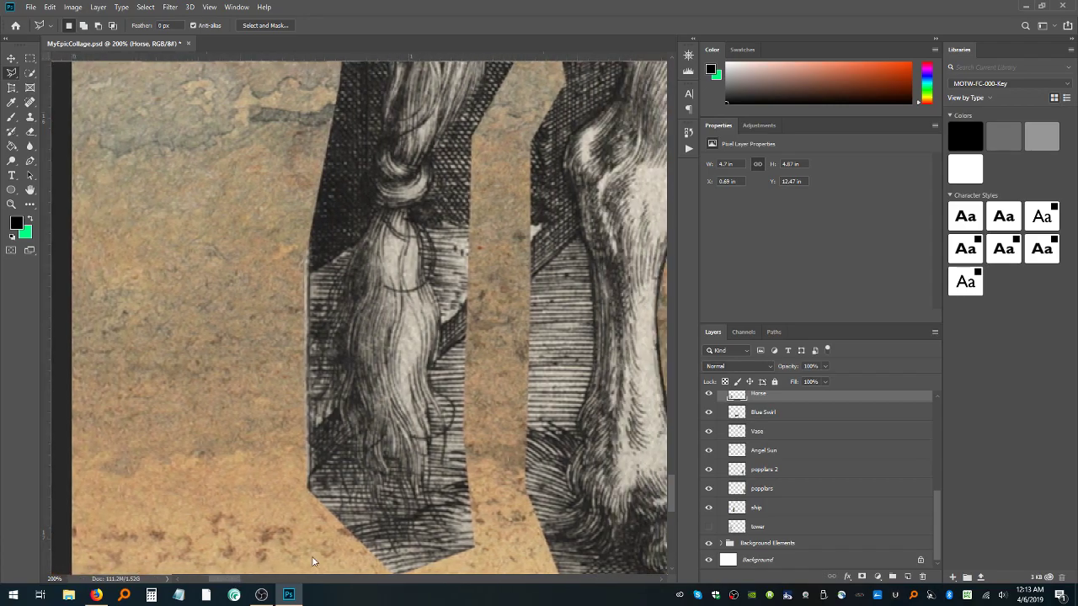
scroll(403, 415, "up", 5)
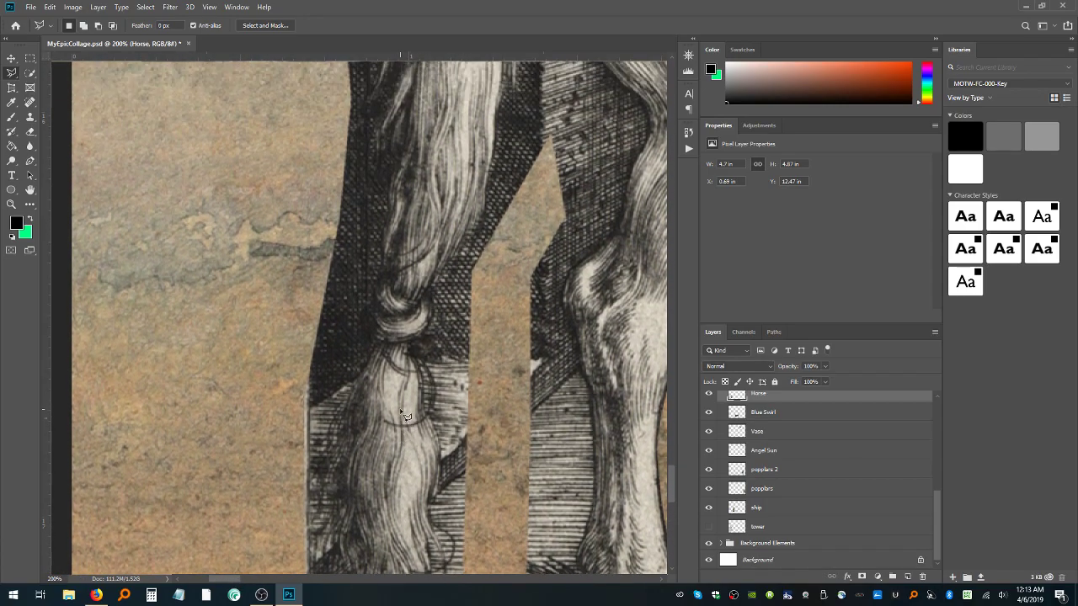
scroll(403, 415, "up", 1)
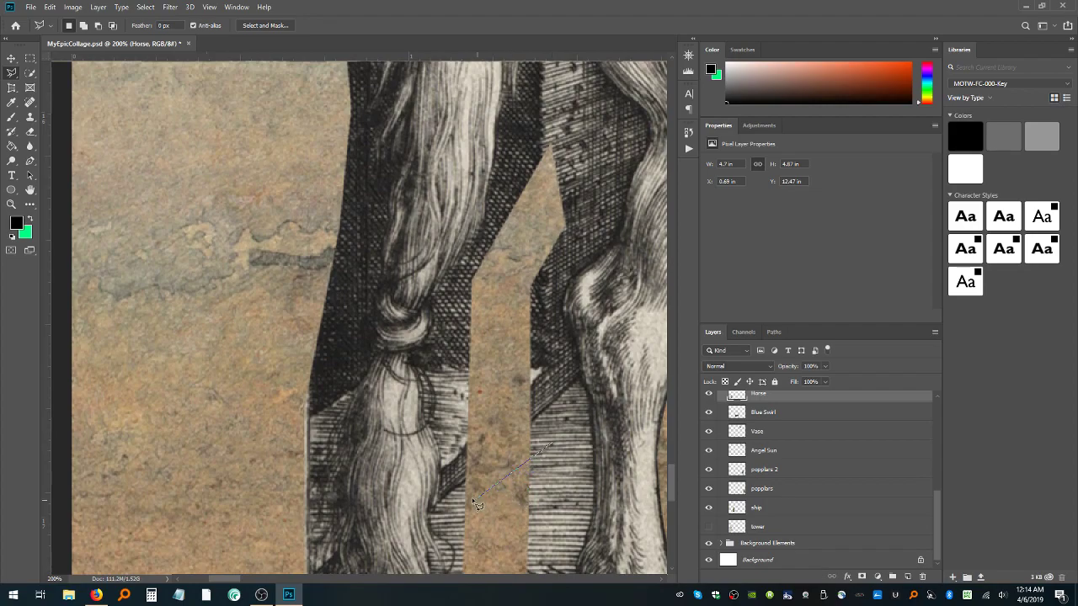
left_click(439, 494)
mouse_move(428, 344)
left_mouse_down()
mouse_move(431, 272)
mouse_move(447, 368)
mouse_move(430, 305)
mouse_move(436, 294)
mouse_move(439, 314)
mouse_move(435, 292)
mouse_move(464, 259)
mouse_move(486, 207)
mouse_move(487, 224)
mouse_move(502, 83)
mouse_move(500, 198)
left_mouse_up()
key("space")
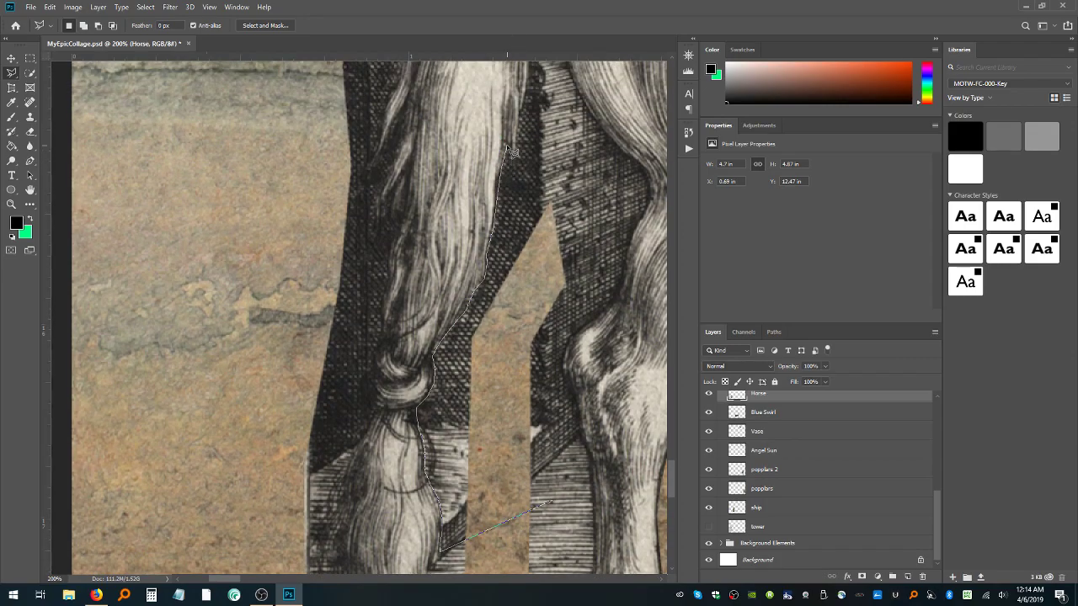
Carry the outline over the top of the hatched wedge and back down the hind leg's edge
key("space")
mouse_move(508, 150)
left_mouse_down()
mouse_move(526, 40)
mouse_move(520, 7)
mouse_move(489, 274)
mouse_move(506, 247)
mouse_move(508, 209)
mouse_move(520, 239)
mouse_move(533, 30)
mouse_move(532, 213)
mouse_move(526, 173)
mouse_move(546, 96)
mouse_move(556, 154)
left_mouse_up()
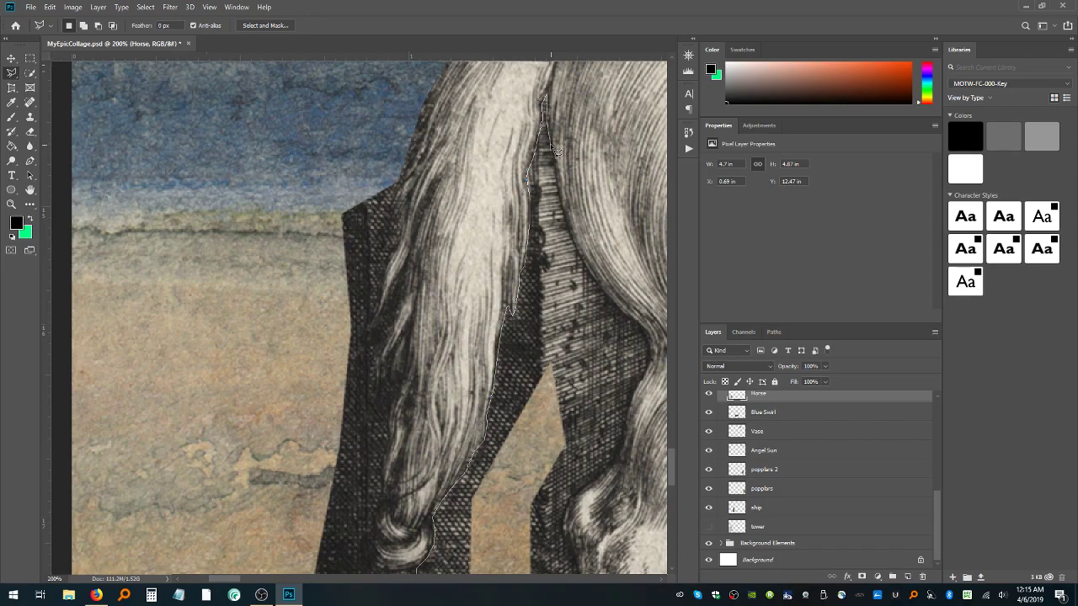
mouse_move(556, 152)
left_mouse_down()
mouse_move(551, 141)
mouse_move(586, 267)
left_mouse_up()
mouse_move(590, 269)
left_mouse_down()
mouse_move(613, 322)
mouse_move(621, 310)
mouse_move(654, 344)
mouse_move(640, 384)
mouse_move(642, 344)
mouse_move(633, 430)
left_mouse_up()
mouse_move(628, 434)
left_mouse_down()
mouse_move(613, 463)
mouse_move(613, 432)
mouse_move(598, 484)
left_mouse_up()
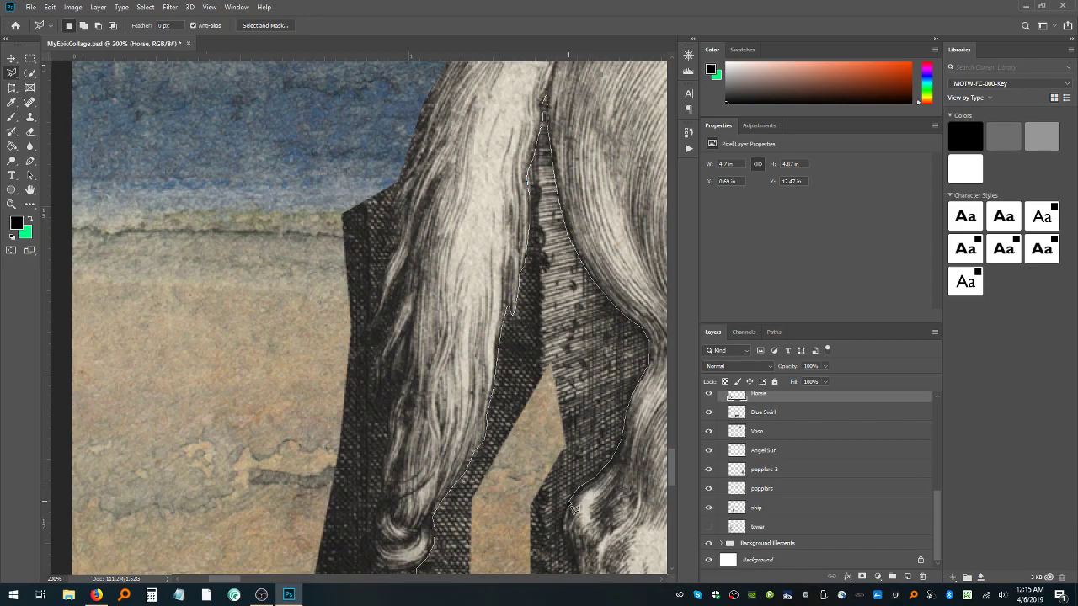
mouse_move(569, 502)
left_mouse_down()
mouse_move(587, 469)
mouse_move(595, 548)
mouse_move(570, 602)
mouse_move(577, 455)
mouse_move(566, 387)
mouse_move(591, 495)
mouse_move(596, 604)
mouse_move(590, 573)
mouse_move(605, 604)
mouse_move(602, 408)
mouse_move(601, 545)
mouse_move(600, 475)
mouse_move(590, 510)
mouse_move(667, 514)
mouse_move(536, 354)
mouse_move(533, 399)
mouse_move(526, 345)
left_mouse_up()
Close the outline into a selection around the hatched strip between tail and hind leg
scroll(593, 488, "down", 3)
scroll(601, 543, "down", 3)
scroll(600, 546, "down", 3)
scroll(590, 510, "down", 5)
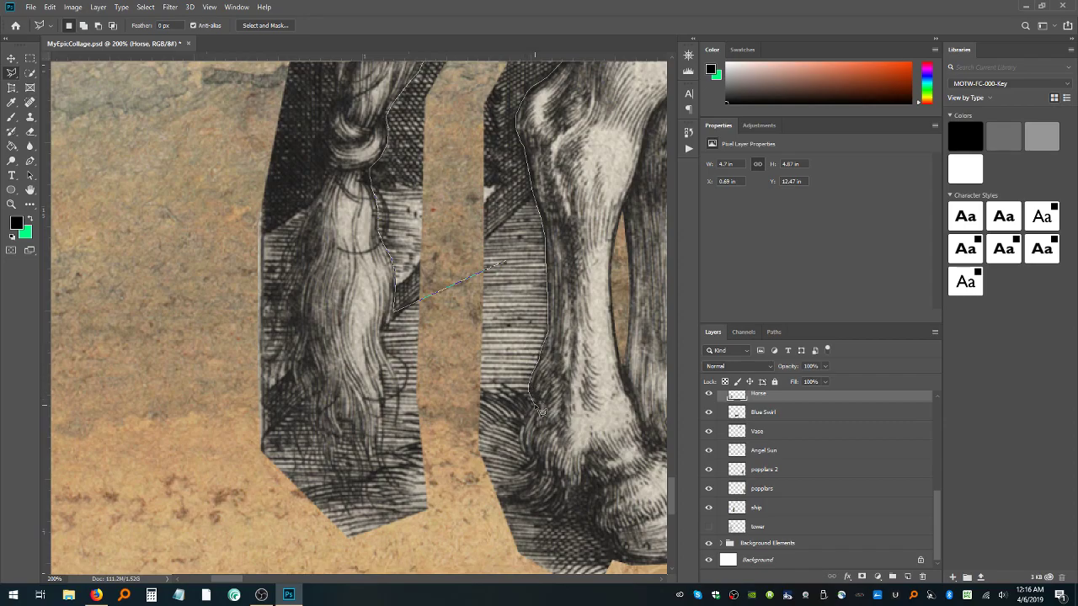
mouse_move(541, 412)
left_mouse_down()
mouse_move(522, 431)
mouse_move(534, 470)
mouse_move(514, 489)
mouse_move(606, 536)
mouse_move(640, 568)
mouse_move(492, 507)
mouse_move(712, 499)
mouse_move(565, 499)
mouse_move(613, 489)
mouse_move(590, 502)
mouse_move(601, 500)
mouse_move(631, 478)
mouse_move(634, 508)
mouse_move(547, 549)
mouse_move(383, 547)
mouse_move(320, 496)
mouse_move(303, 276)
left_mouse_up()
scroll(305, 278, "down", 1)
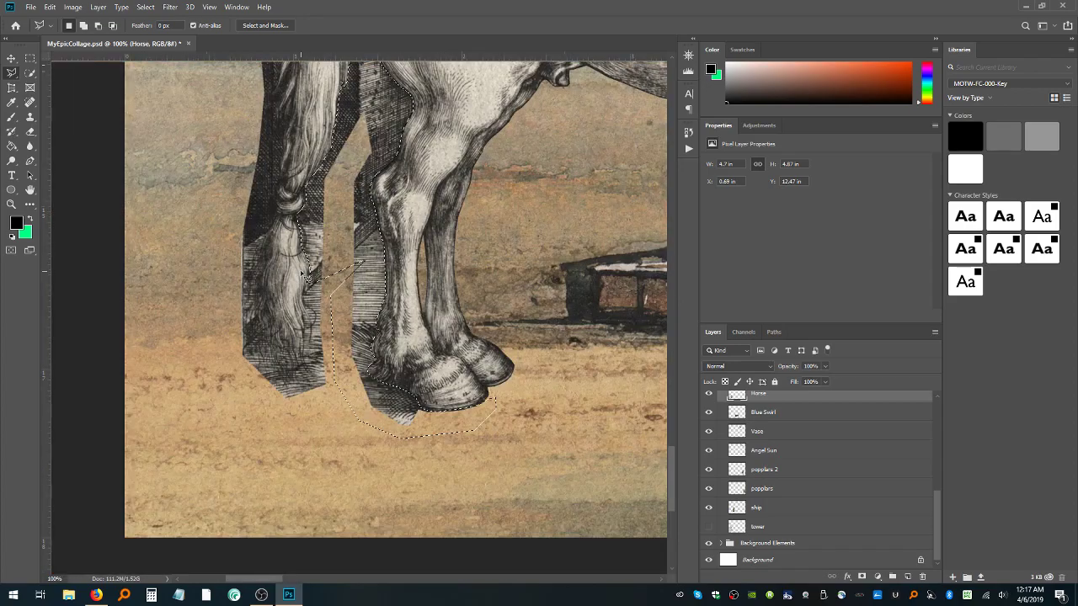
Deselect, then zoom in to 300% on the horse's hooves
key("ctrl+d")
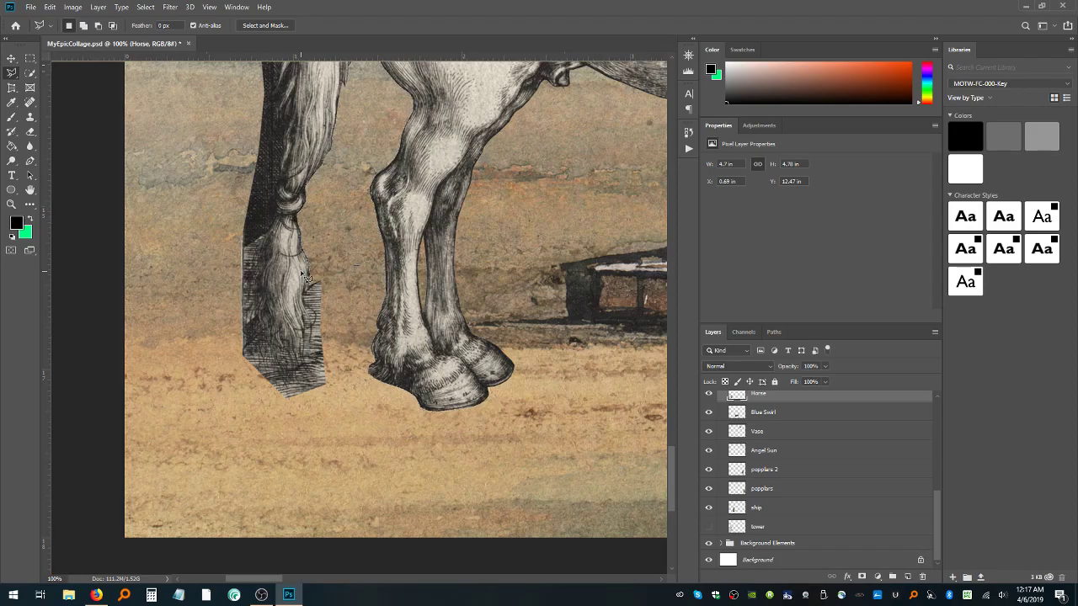
scroll(400, 236, "up", 3)
scroll(399, 235, "up", 3)
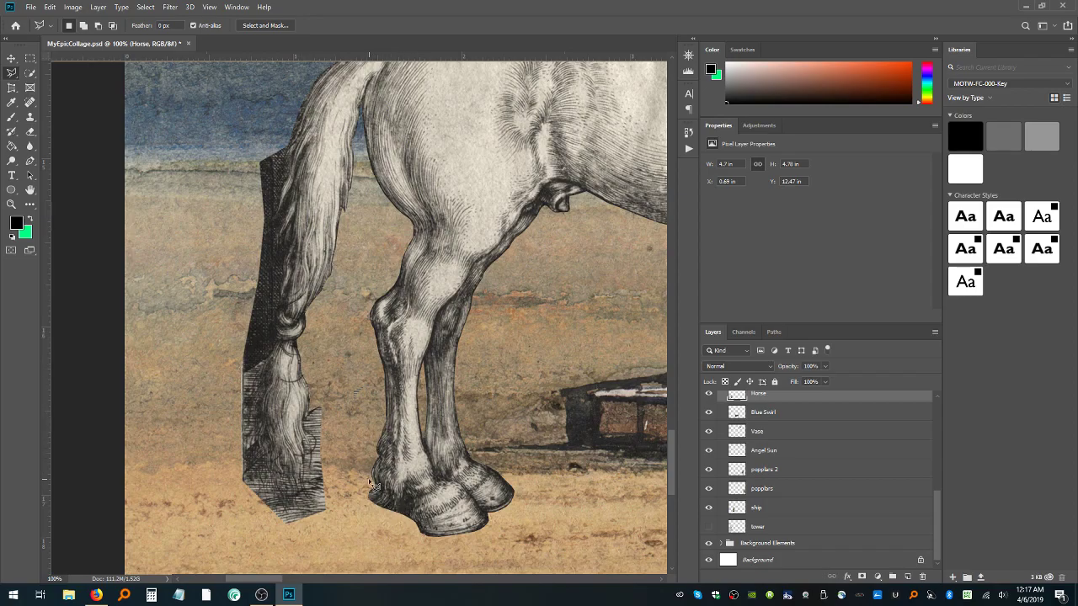
left_click(11, 204)
left_click(363, 537)
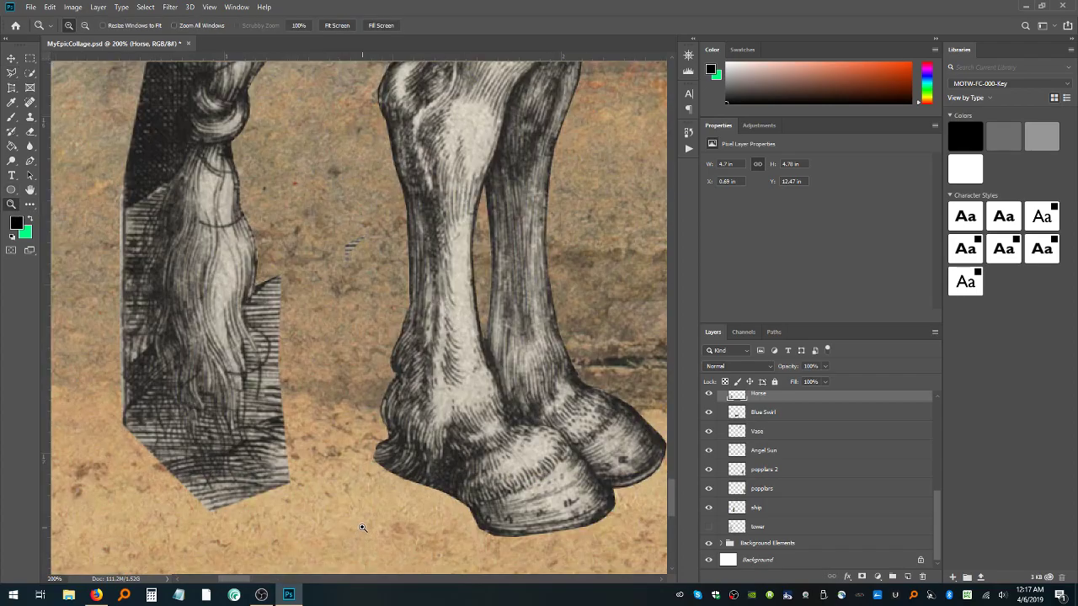
left_click(365, 506)
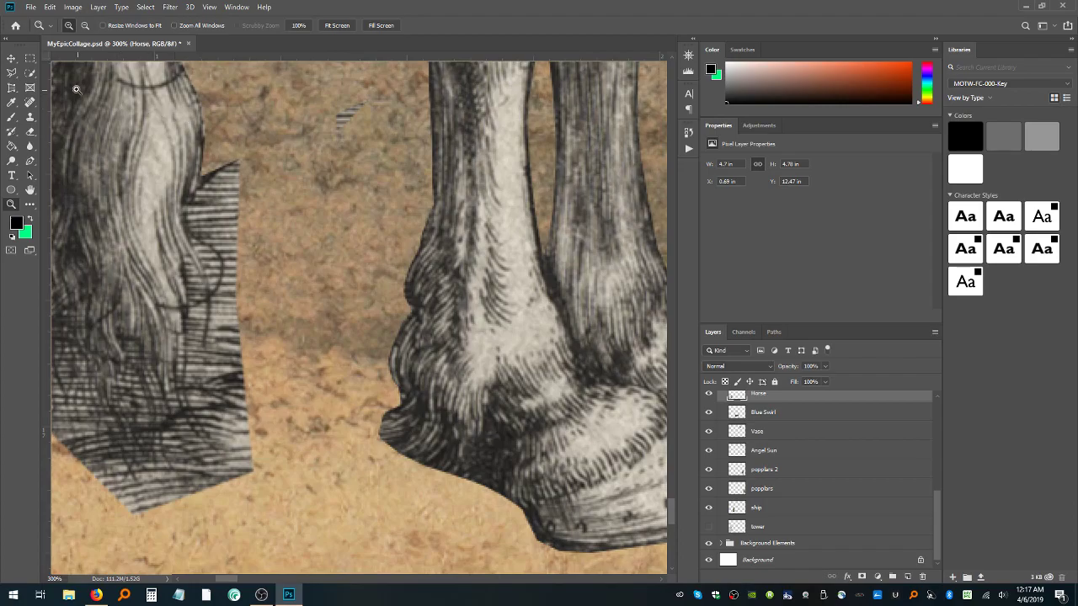
Draw a trial Lasso selection below the hoof, discard it, and zoom out to 50%
left_click(12, 73)
mouse_move(342, 522)
left_mouse_down()
mouse_move(364, 382)
mouse_move(392, 383)
mouse_move(403, 407)
mouse_move(511, 488)
mouse_move(566, 558)
mouse_move(546, 539)
mouse_move(548, 549)
mouse_move(600, 564)
mouse_move(539, 569)
mouse_move(412, 541)
left_mouse_up()
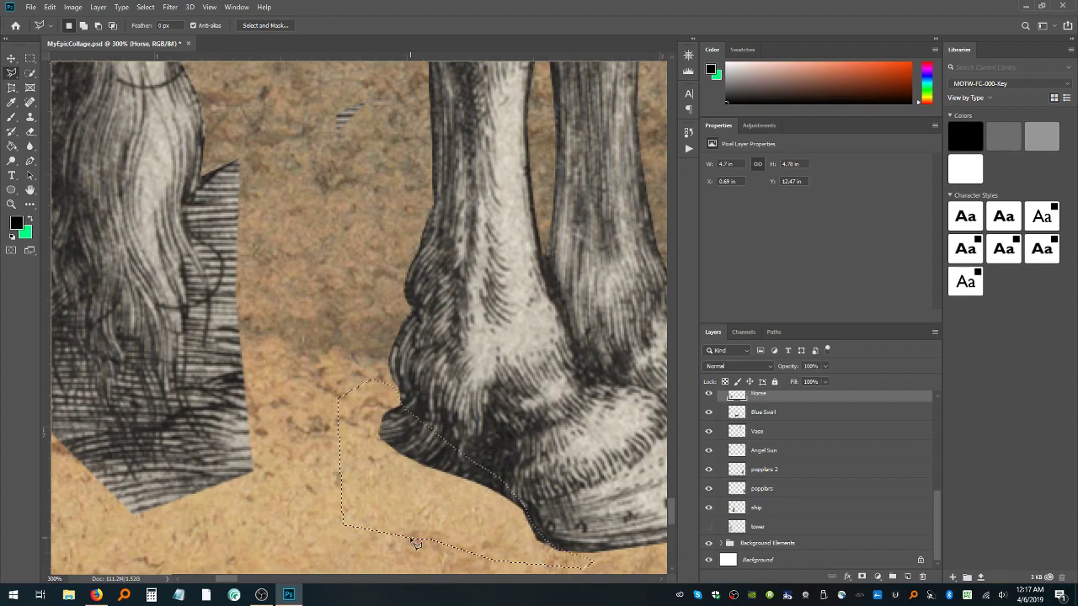
key("ctrl+d")
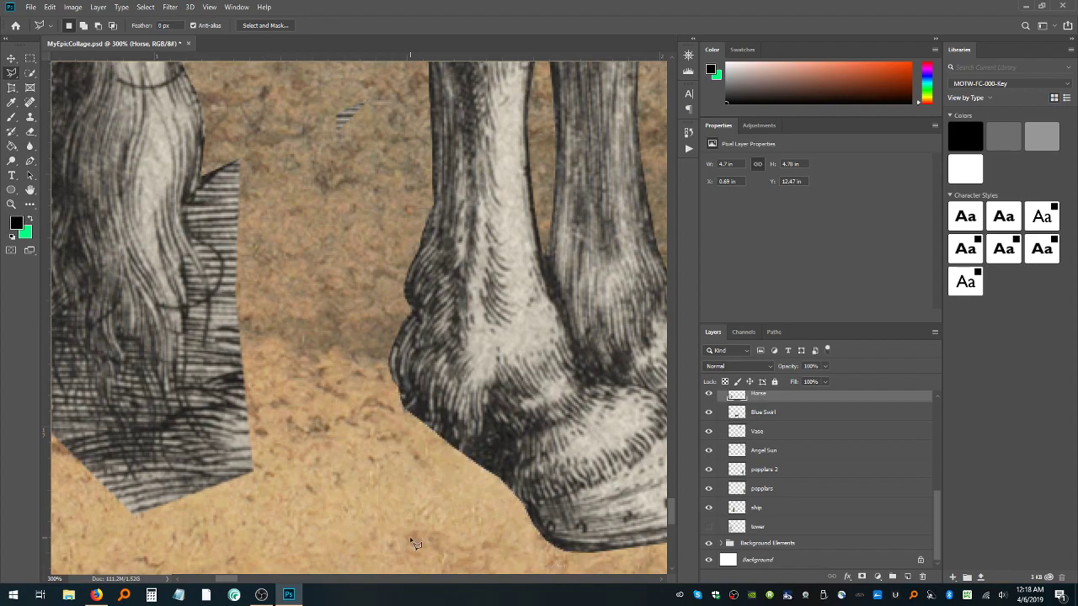
key("ctrl+minus")
key("ctrl+minus")
key("ctrl+minus")
key("ctrl+minus")
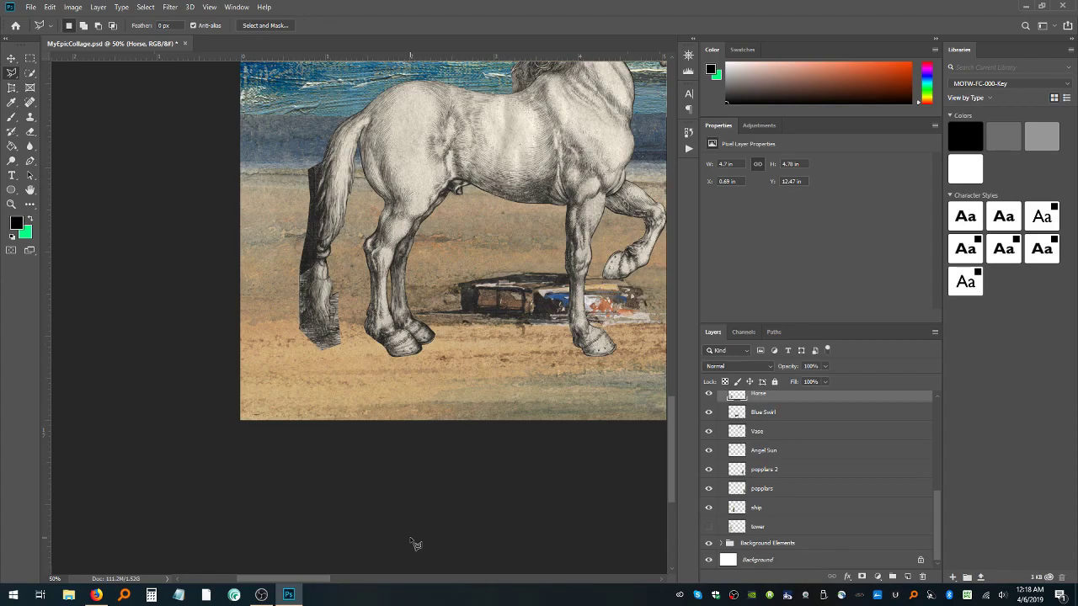
Show the History panel and step back through recent states to compare them
left_click(231, 8)
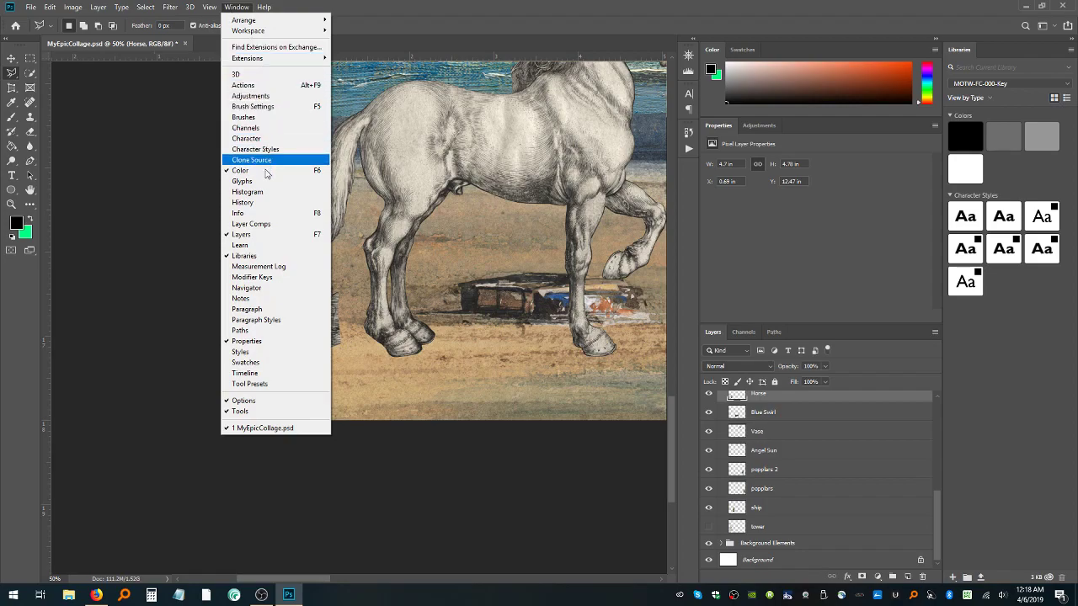
left_click(268, 203)
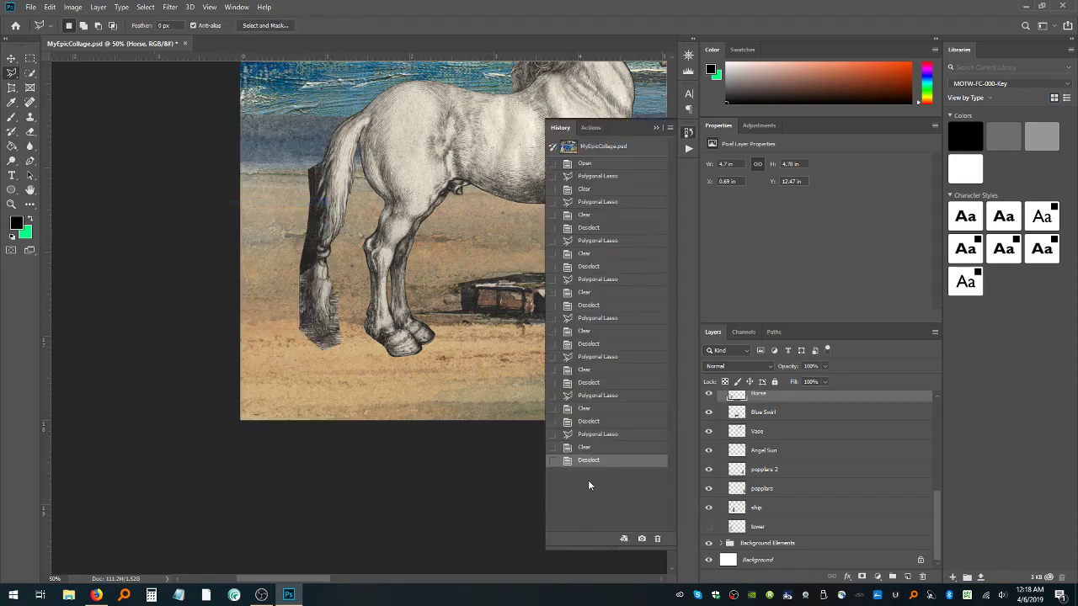
left_click(601, 447)
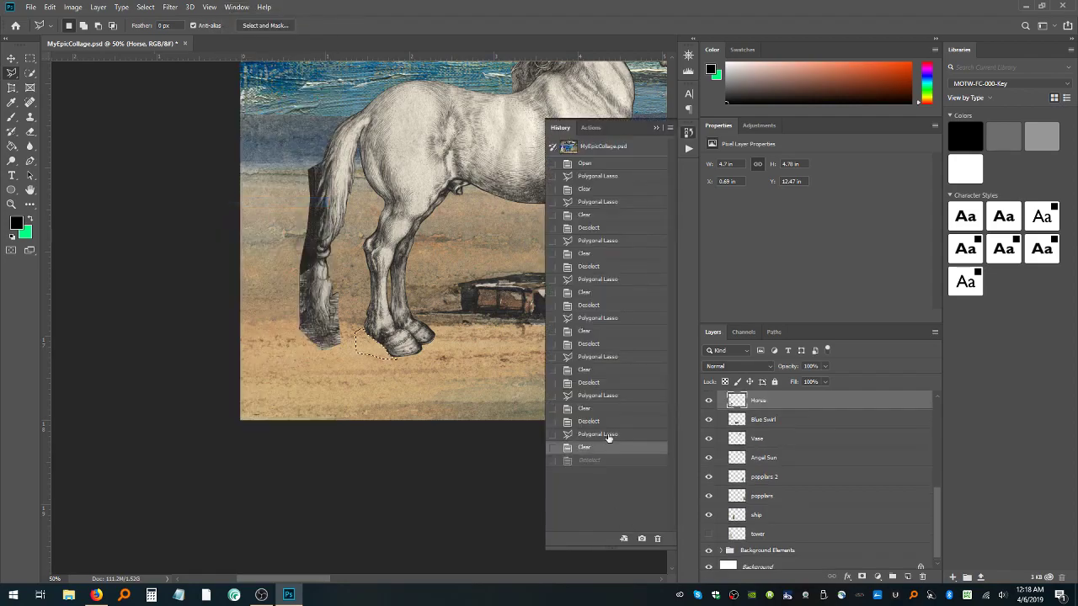
left_click(608, 435)
left_click(611, 424)
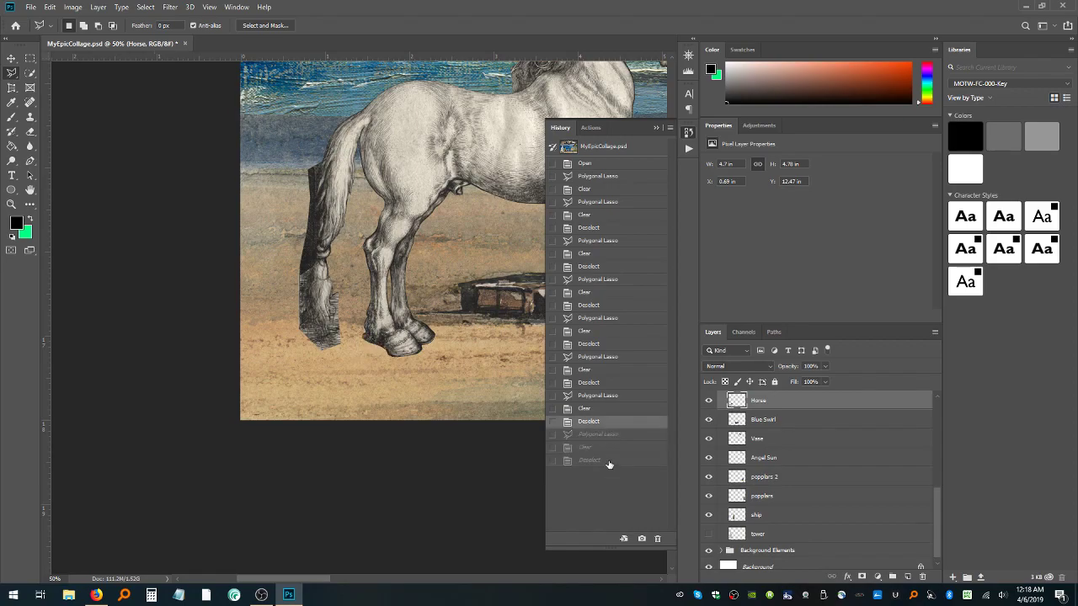
left_click(608, 463)
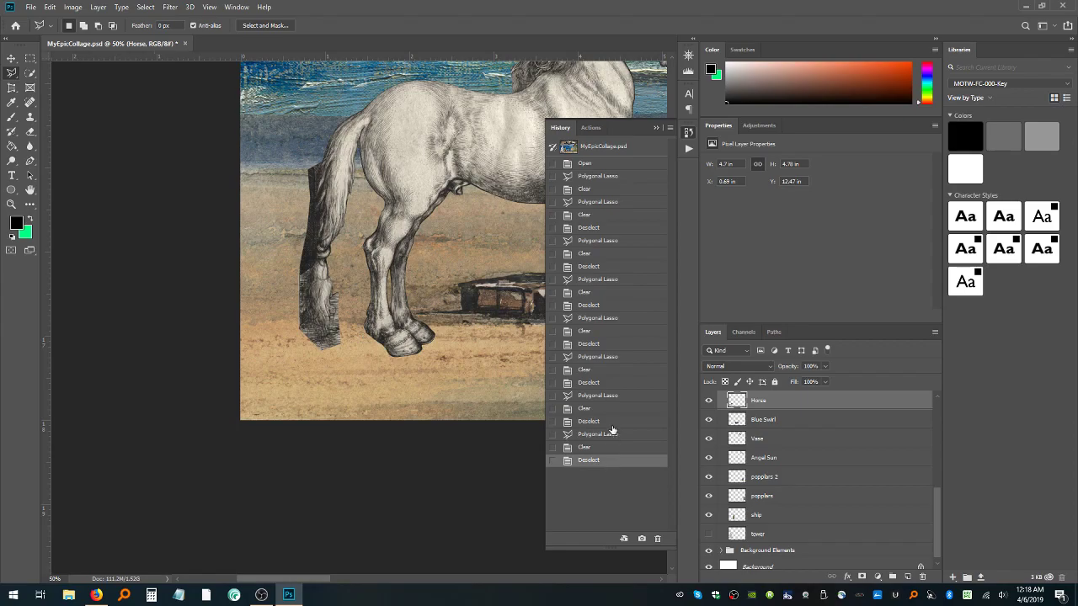
Revert to the state before the last cut below the hoof and zoom in on the hind hooves
left_click(619, 432)
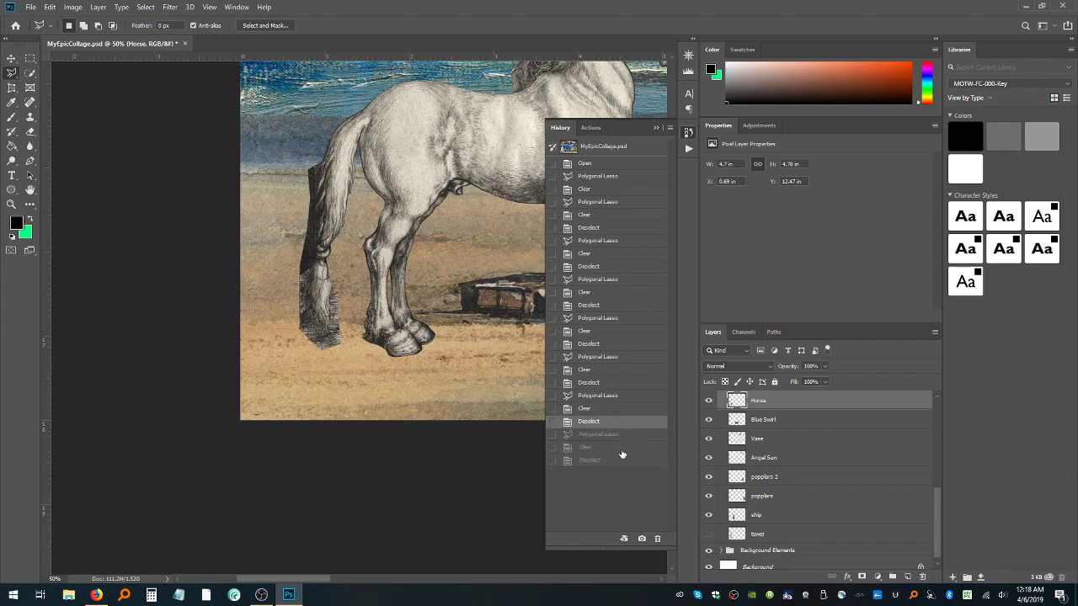
left_click(621, 461)
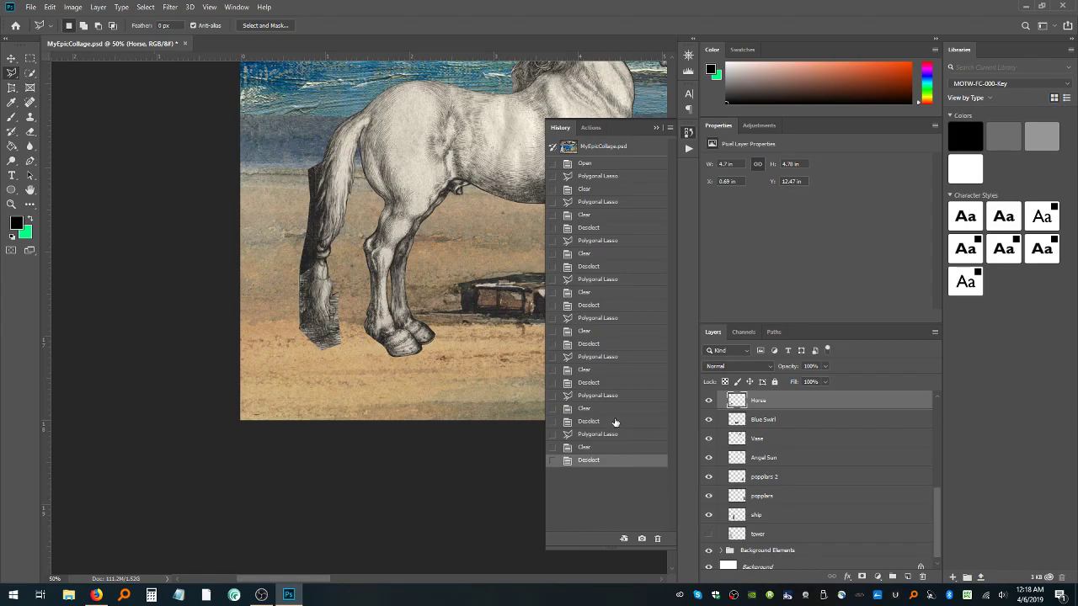
left_click(615, 422)
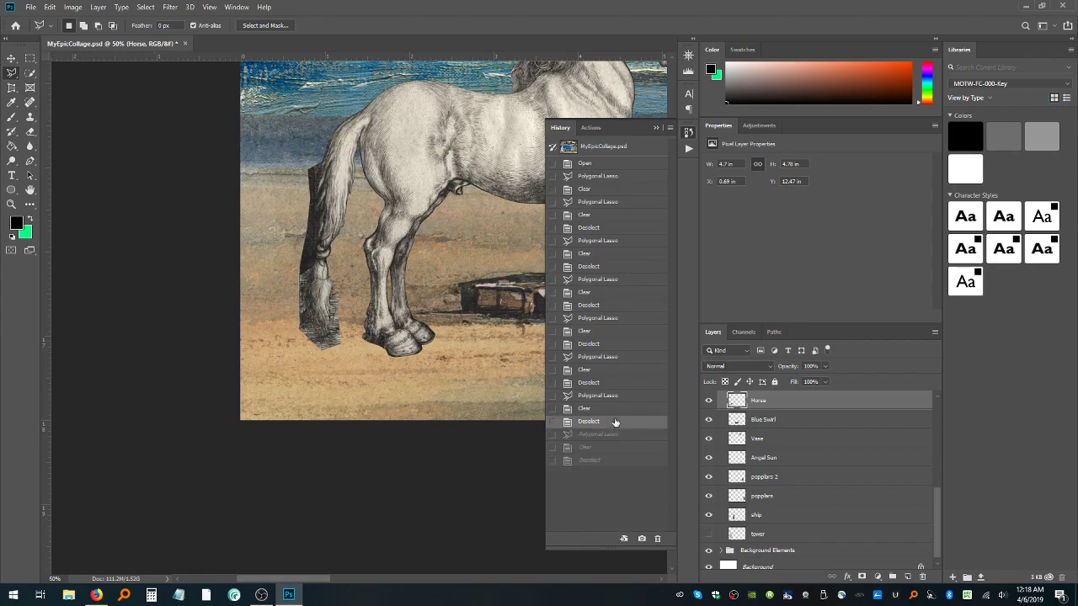
left_click(604, 460)
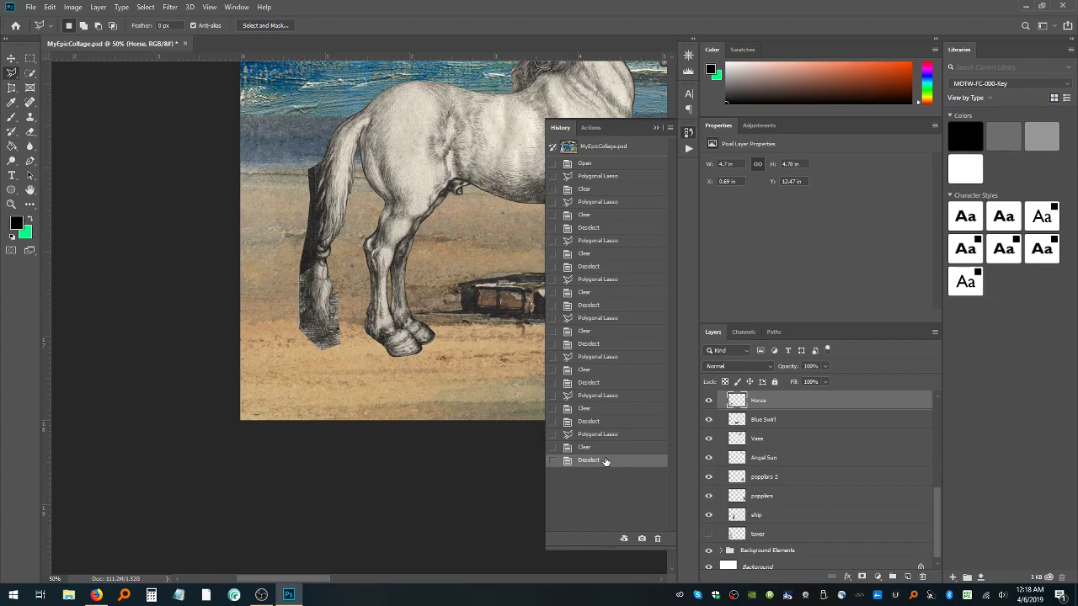
left_click(618, 422)
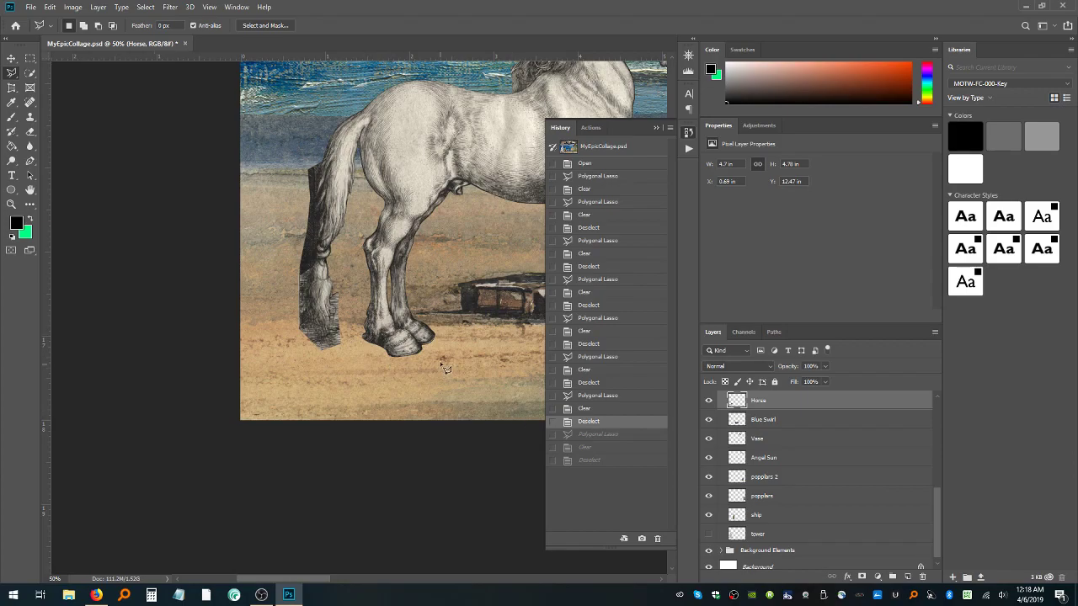
left_click(11, 204)
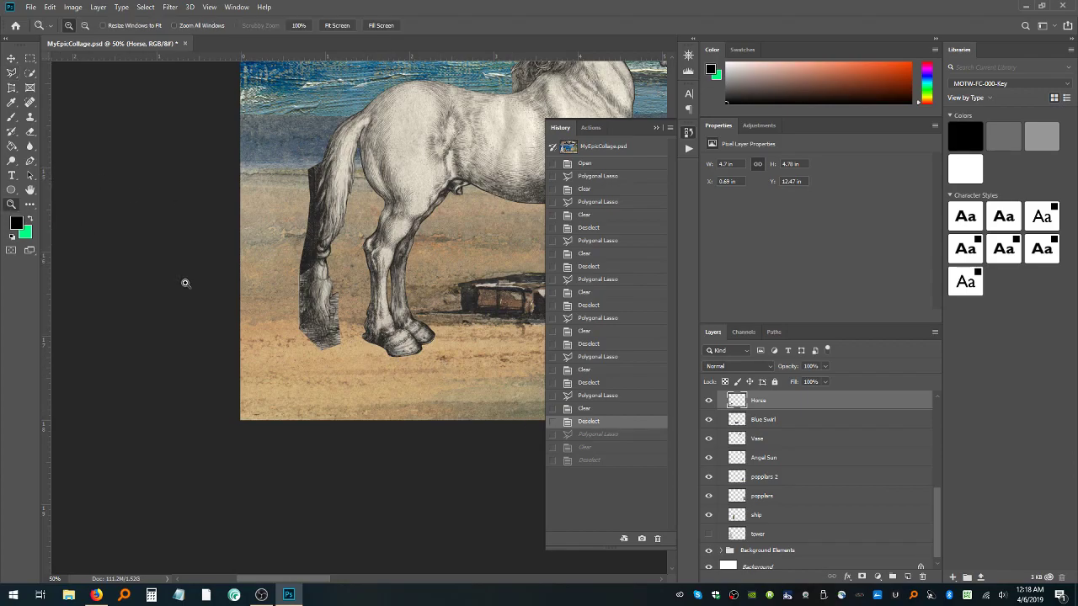
left_click(386, 354)
Zoom closer and delete the hatched patch below the hoof with a Polygonal Lasso cut
left_click(383, 358)
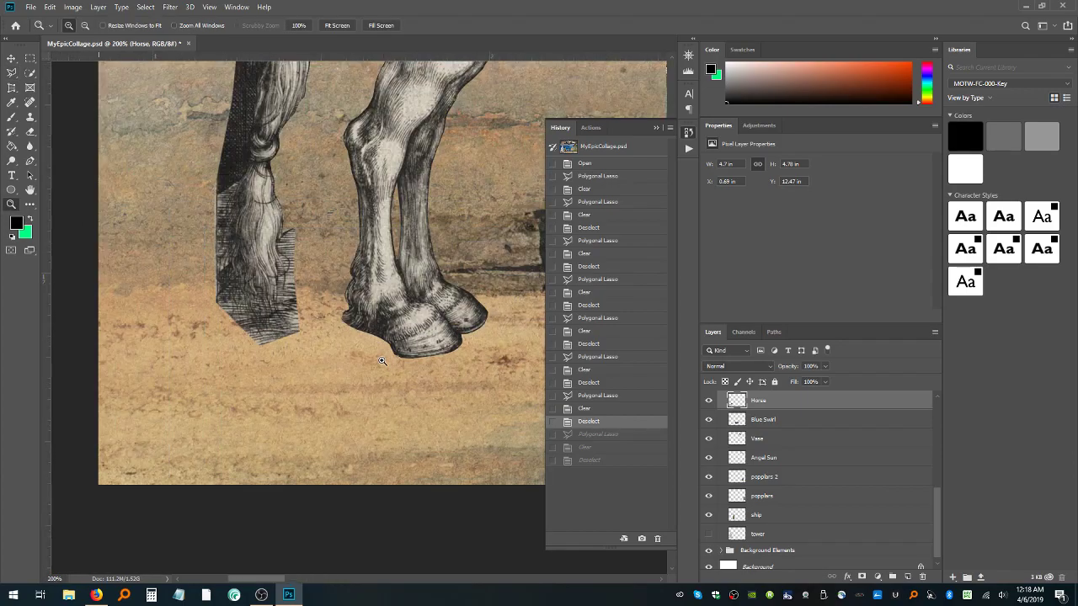
left_click(383, 350)
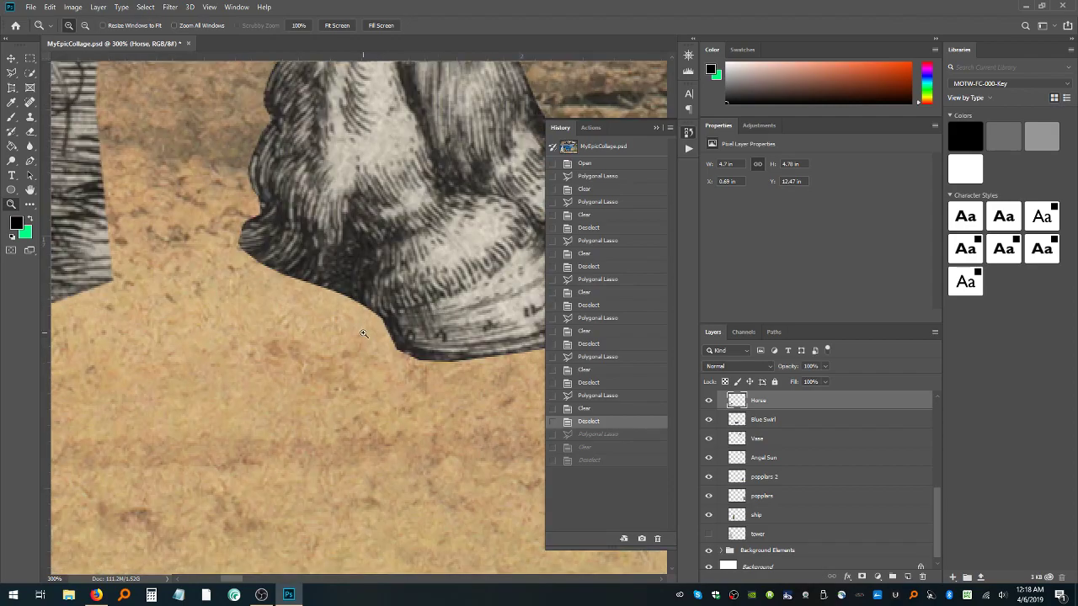
left_click(11, 72)
left_click(356, 337)
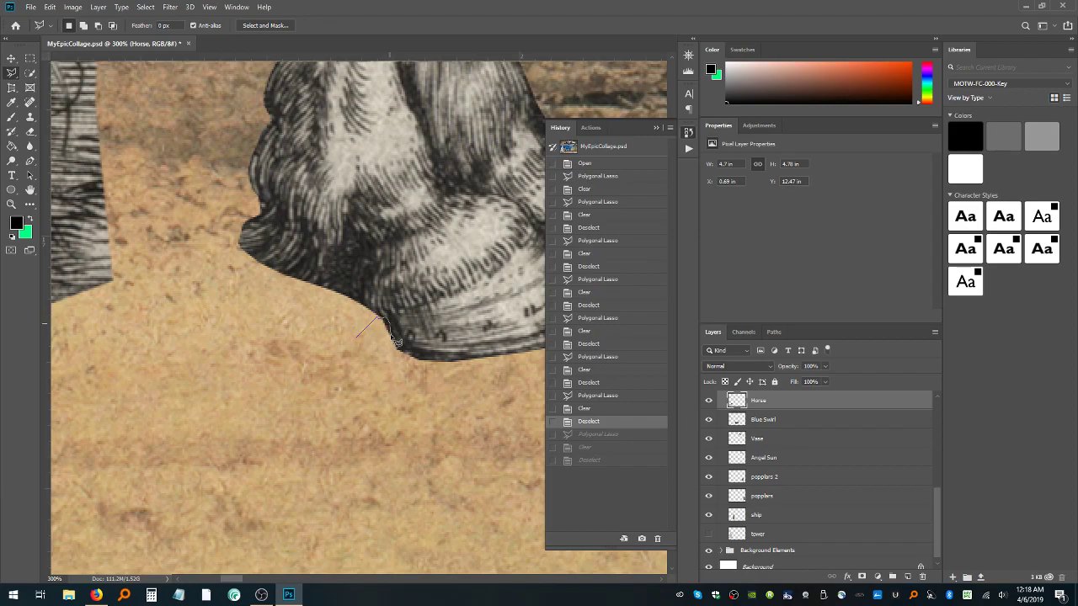
left_click(395, 341)
mouse_move(415, 353)
left_mouse_down()
mouse_move(541, 350)
mouse_move(540, 374)
mouse_move(462, 457)
left_mouse_up()
left_click(459, 452)
double_click(308, 464)
key("Delete")
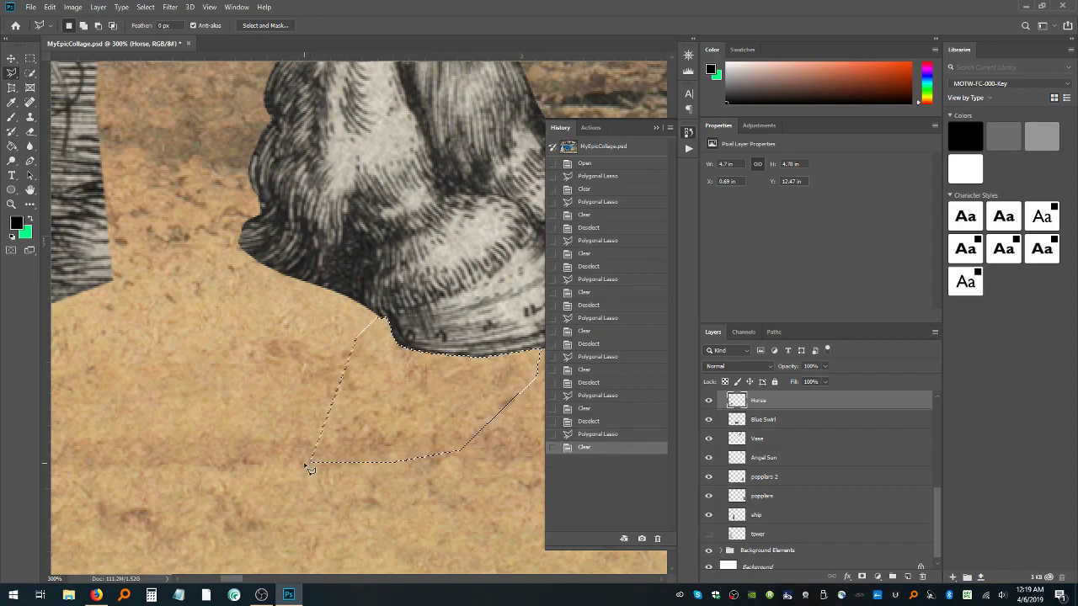
key("ctrl+d")
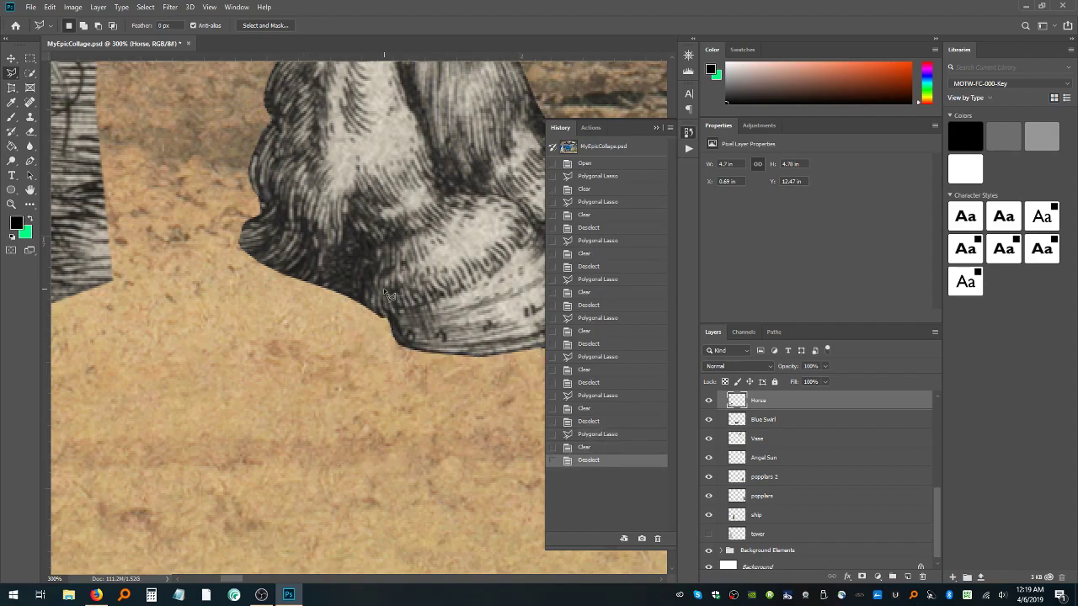
Outline the leftover background along the leg's edge around the hoof and delete it
left_click(178, 118)
left_click(238, 190)
left_click(261, 207)
left_click(252, 224)
left_click(266, 260)
left_click(314, 285)
left_click(327, 310)
left_click(320, 353)
left_click(240, 354)
left_click(162, 242)
double_click(145, 195)
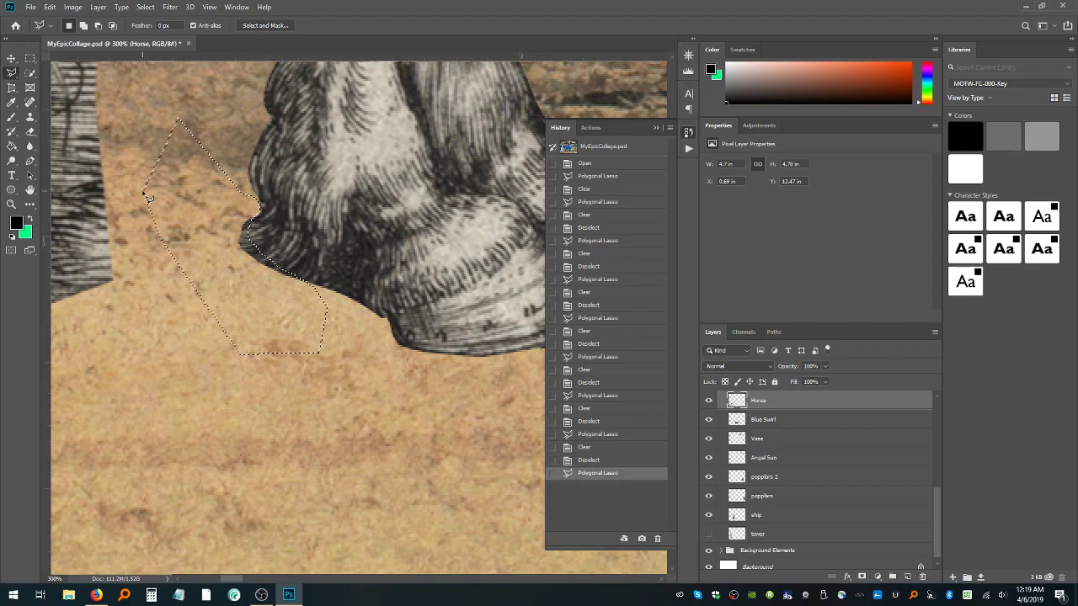
key("Delete")
key("ctrl+d")
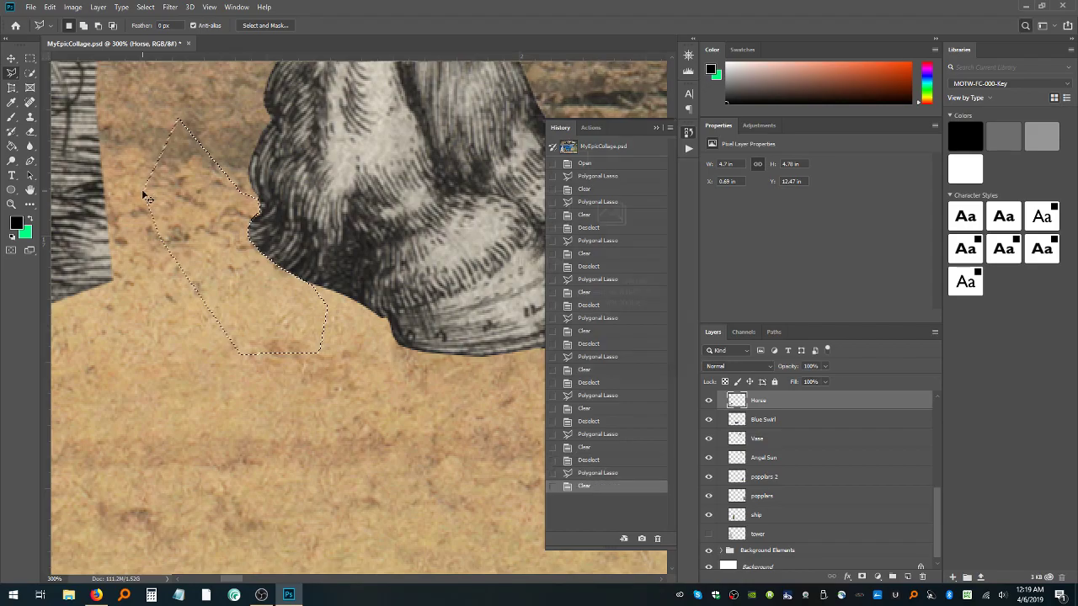
Zoom out and compare with an earlier history state before returning to the latest
key("ctrl+minus")
key("ctrl+minus")
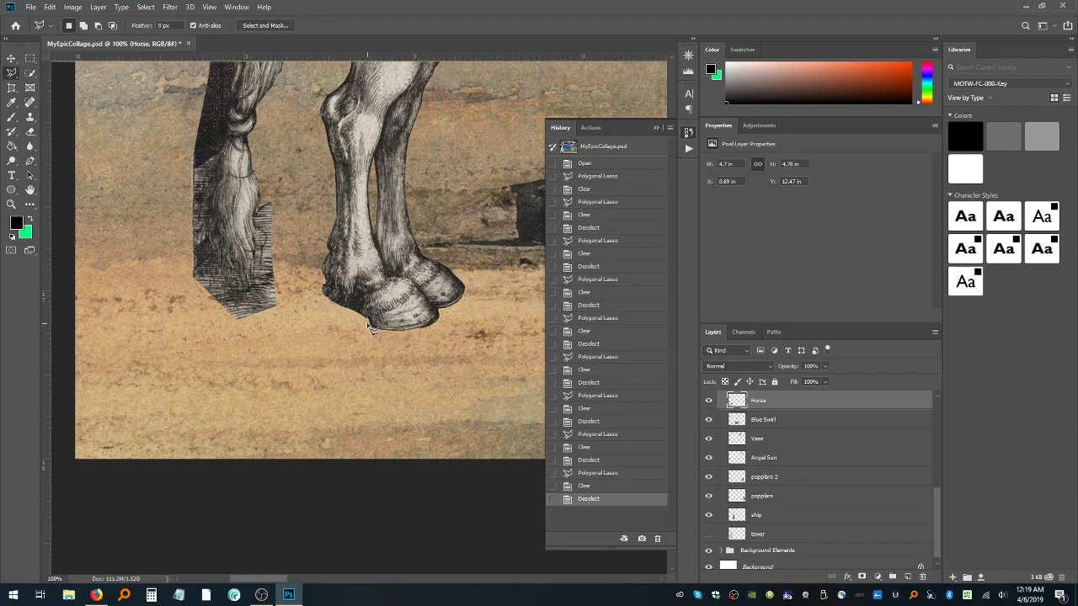
left_click(606, 425)
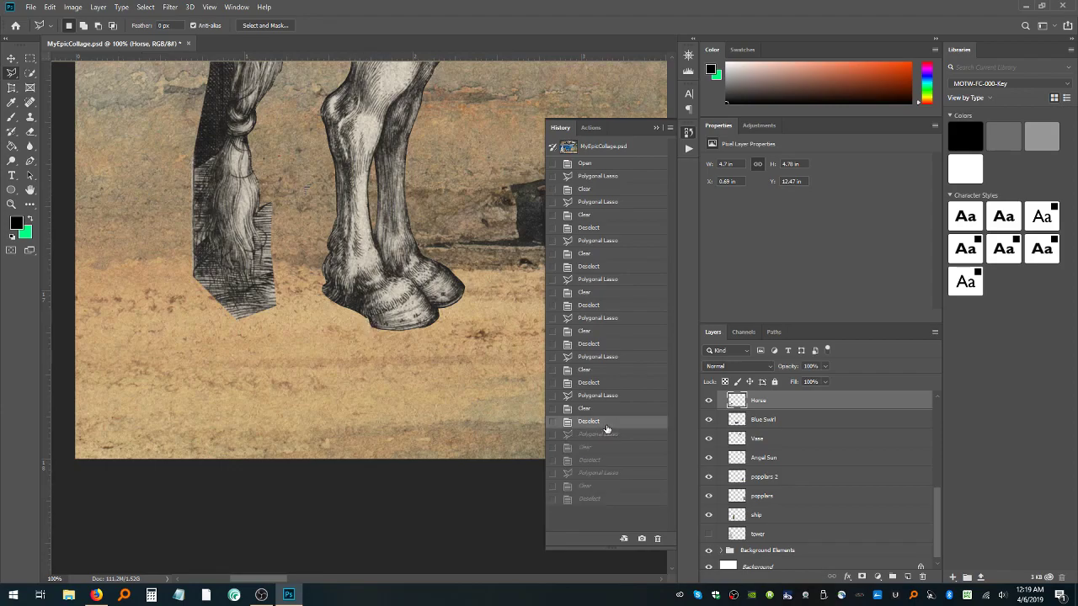
left_click(611, 500)
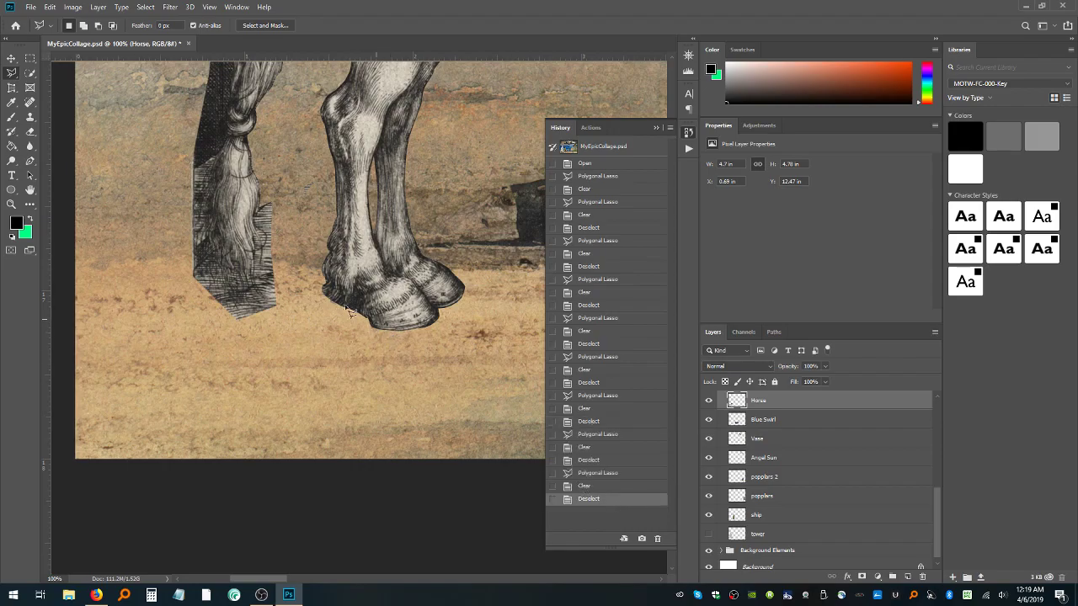
Zoom in to 400% on the hoof
left_click(10, 205)
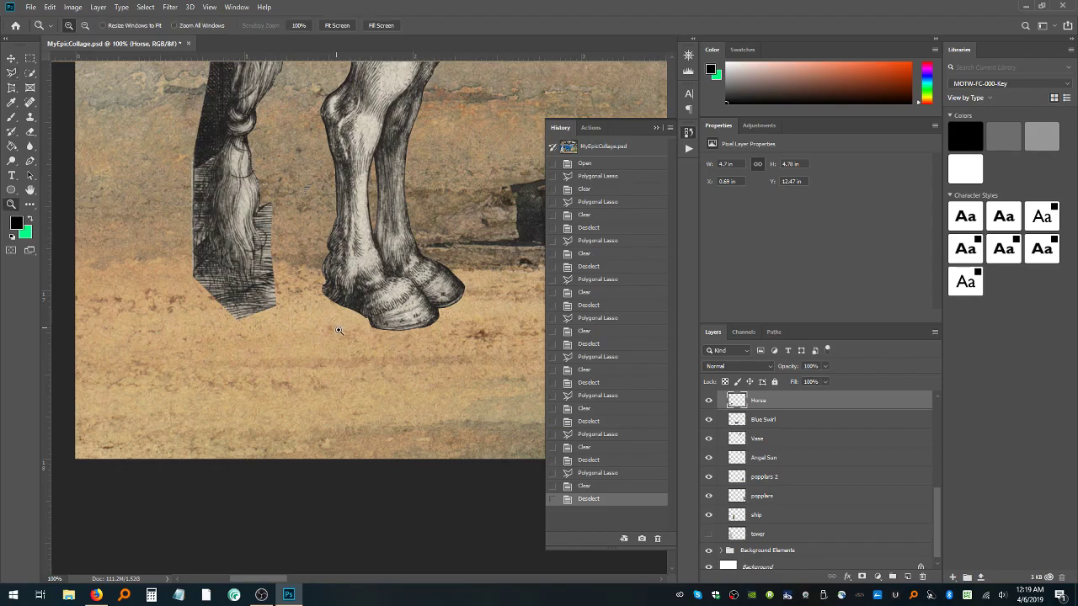
left_click(377, 319)
left_click(377, 319)
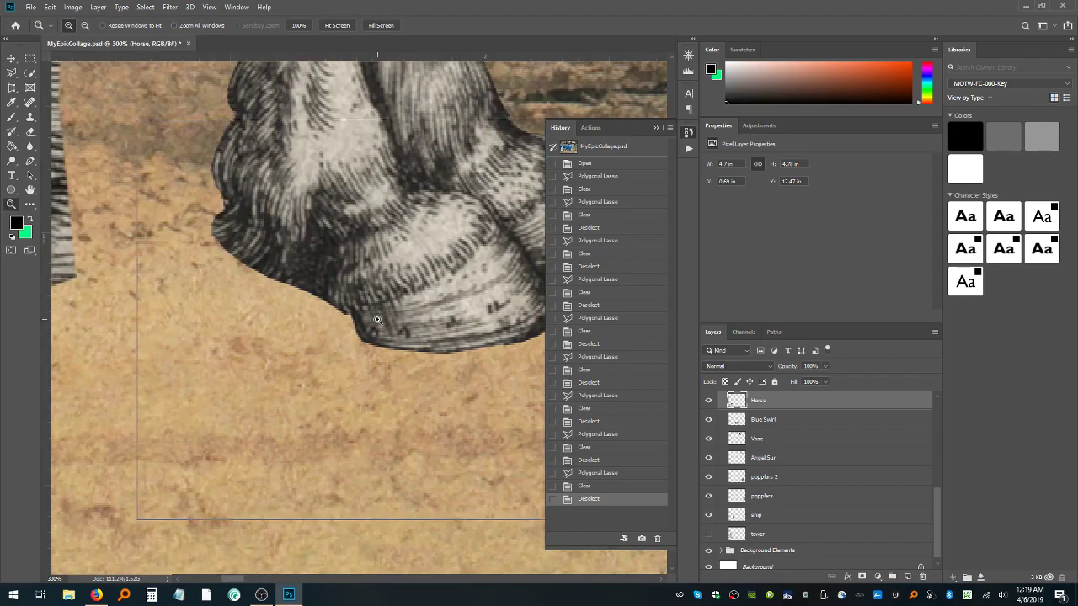
left_click(377, 319)
Select the background sliver along the hoof's back edge, delete it, deselect, and zoom out
left_click(12, 72)
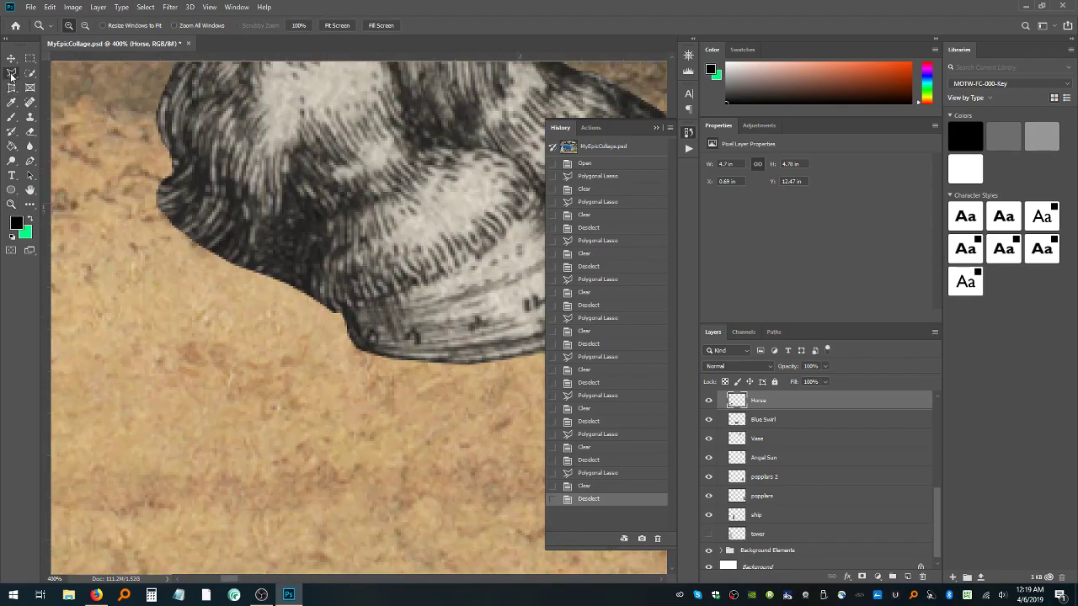
left_click(271, 353)
left_click(327, 345)
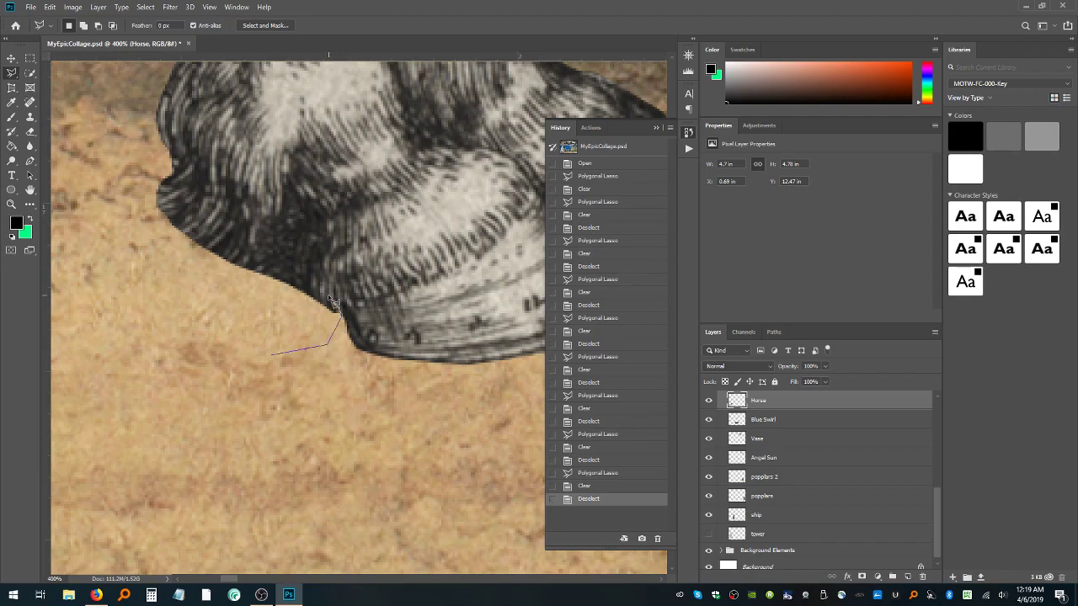
mouse_move(325, 296)
left_mouse_down()
mouse_move(220, 240)
mouse_move(227, 246)
mouse_move(242, 257)
mouse_move(204, 223)
mouse_move(168, 158)
mouse_move(135, 148)
mouse_move(91, 207)
mouse_move(106, 342)
mouse_move(152, 364)
left_mouse_up()
key("Delete")
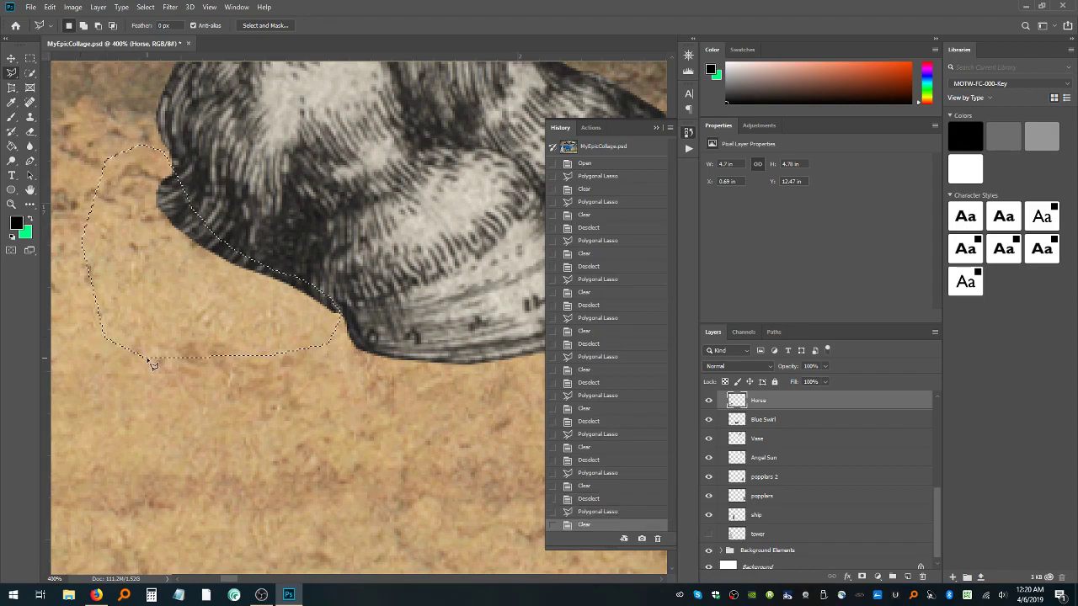
key("ctrl+d")
key("ctrl+minus")
key("ctrl+minus")
key("ctrl+minus")
key("ctrl+minus")
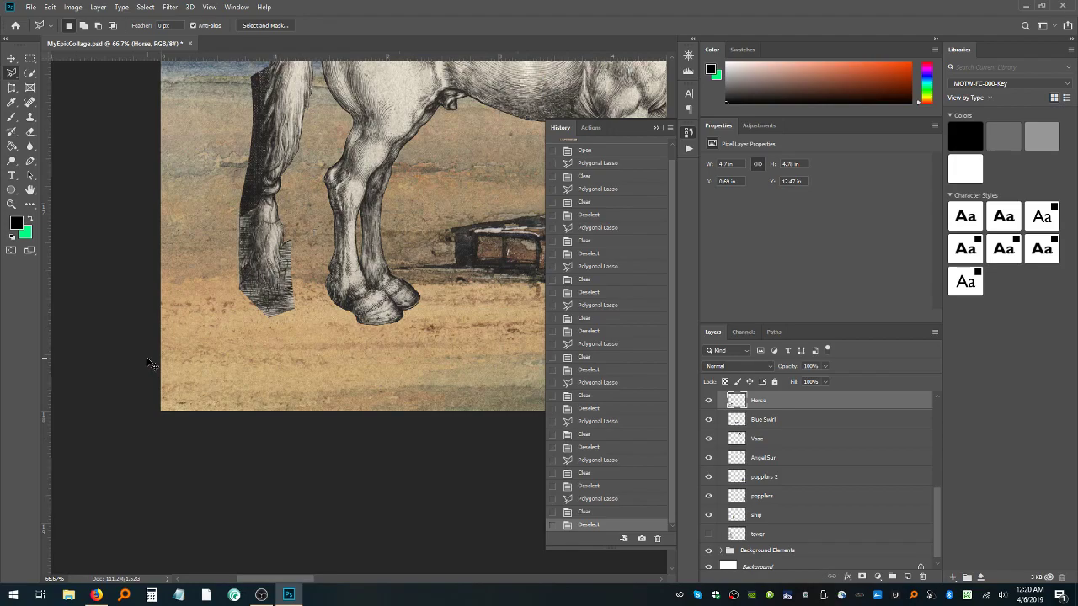
Zoom out to 33.3%, then zoom into the hind legs at 100%
key("ctrl+minus")
key("ctrl+minus")
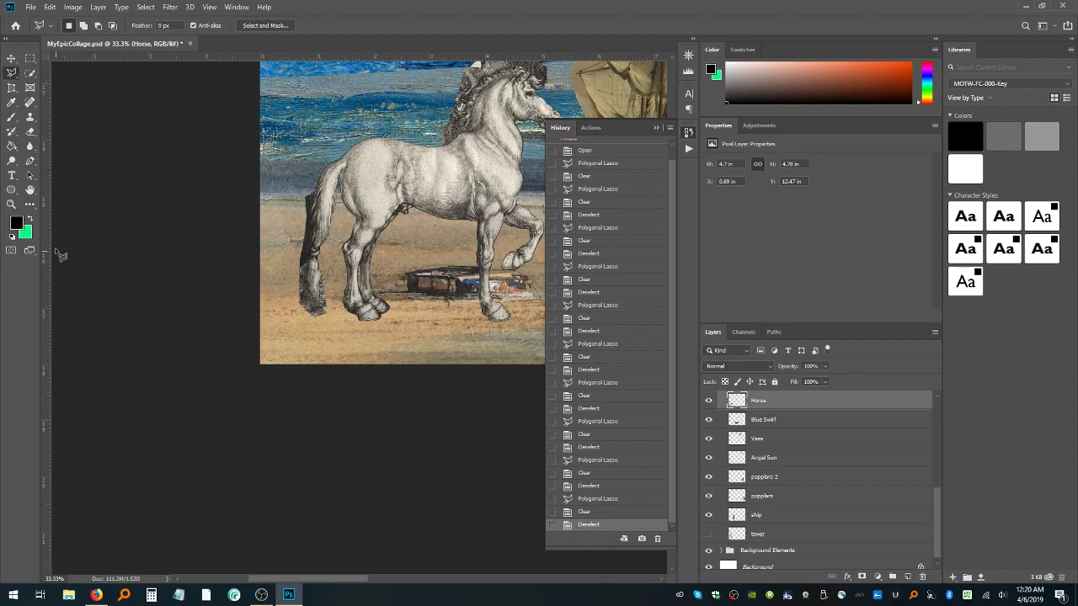
left_click(11, 205)
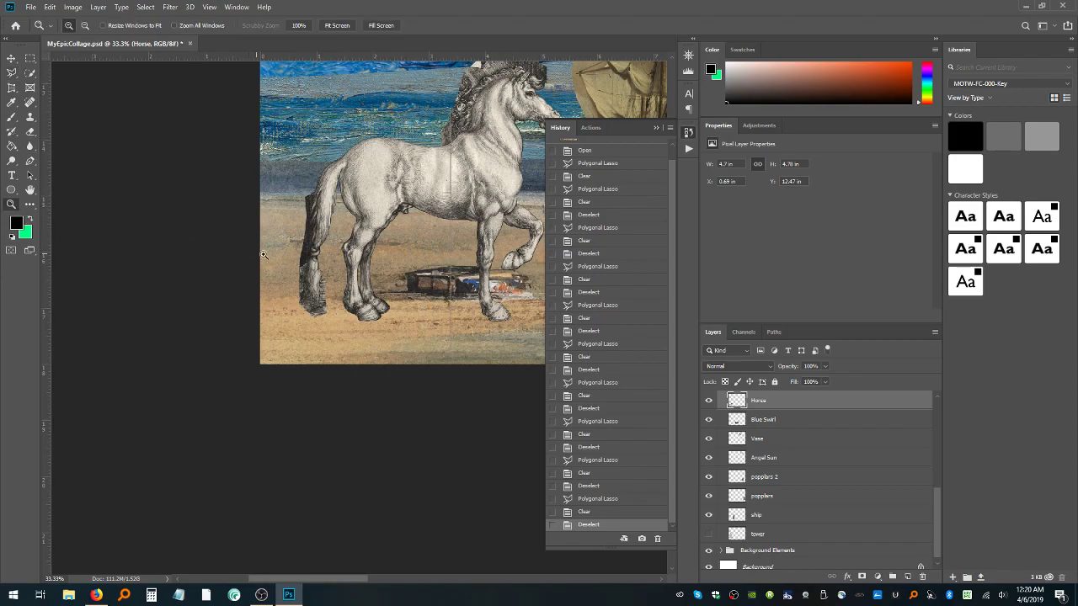
left_click(260, 255)
left_click(271, 257)
Zoom in on the hind leg and start a Polygonal Lasso outline down the tail's edge
left_click(360, 204)
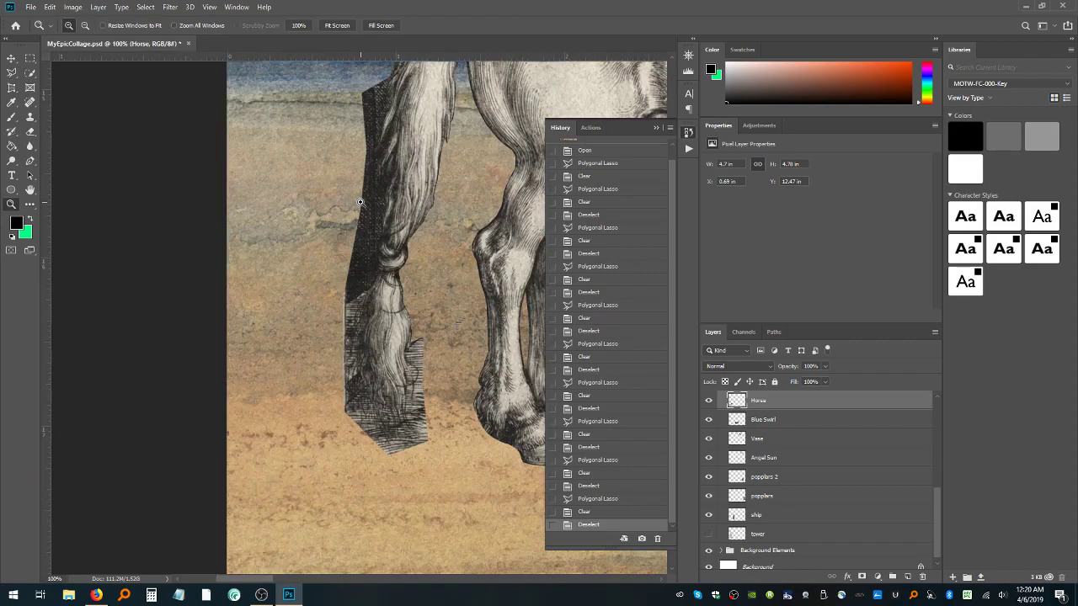
scroll(368, 226, "up", 3)
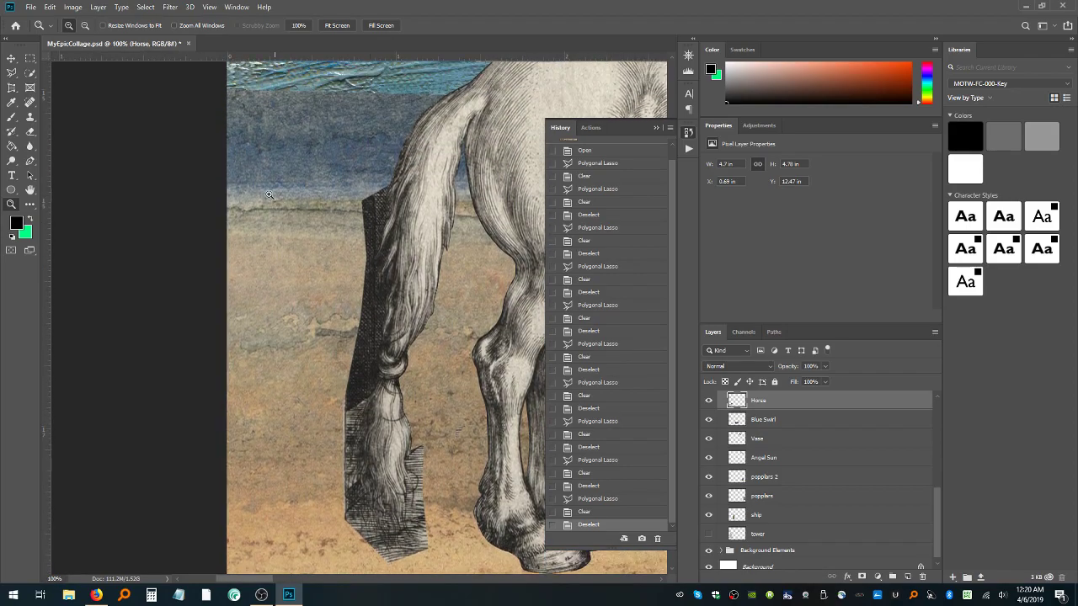
left_click(12, 72)
left_click(323, 127)
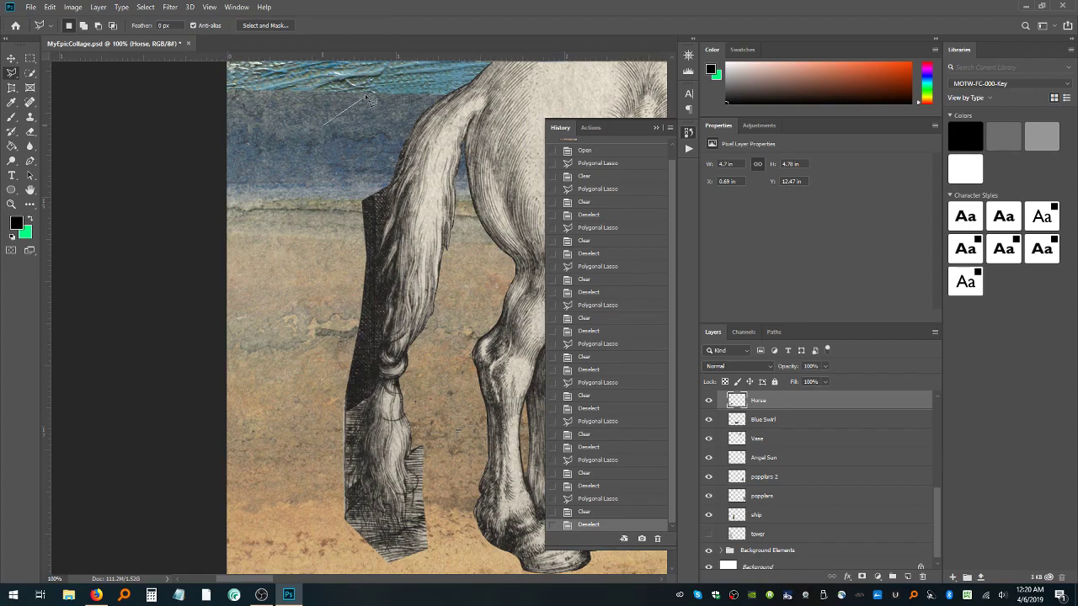
left_click(372, 90)
left_click(469, 87)
left_click(419, 124)
Extend the outline to the left canvas edge, delete that background, and deselect
left_click(359, 323)
left_click(329, 373)
left_click(221, 374)
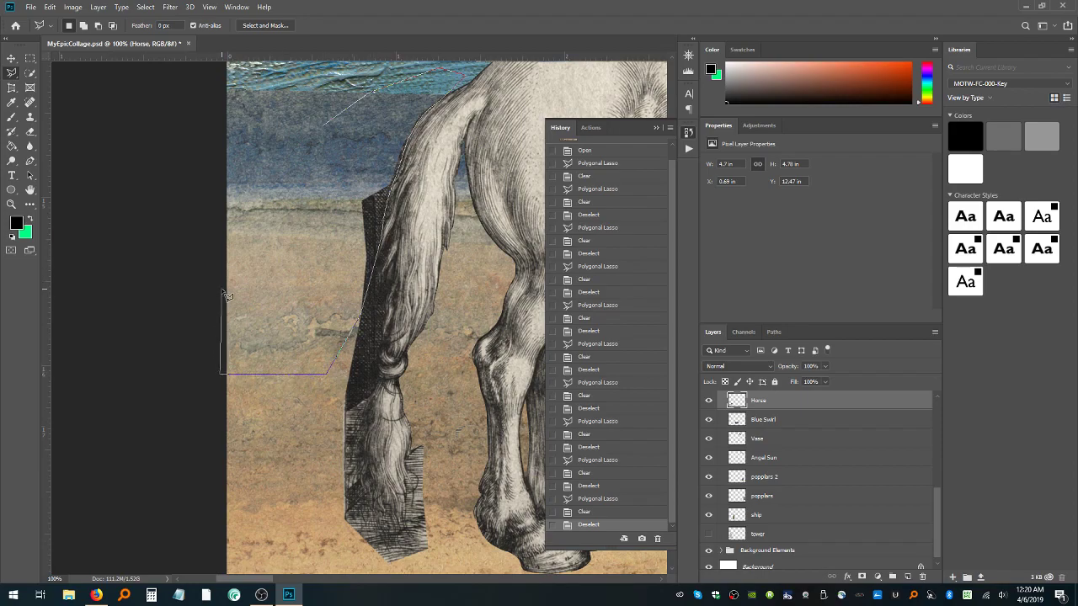
double_click(221, 288)
key("Delete")
key("ctrl+f")
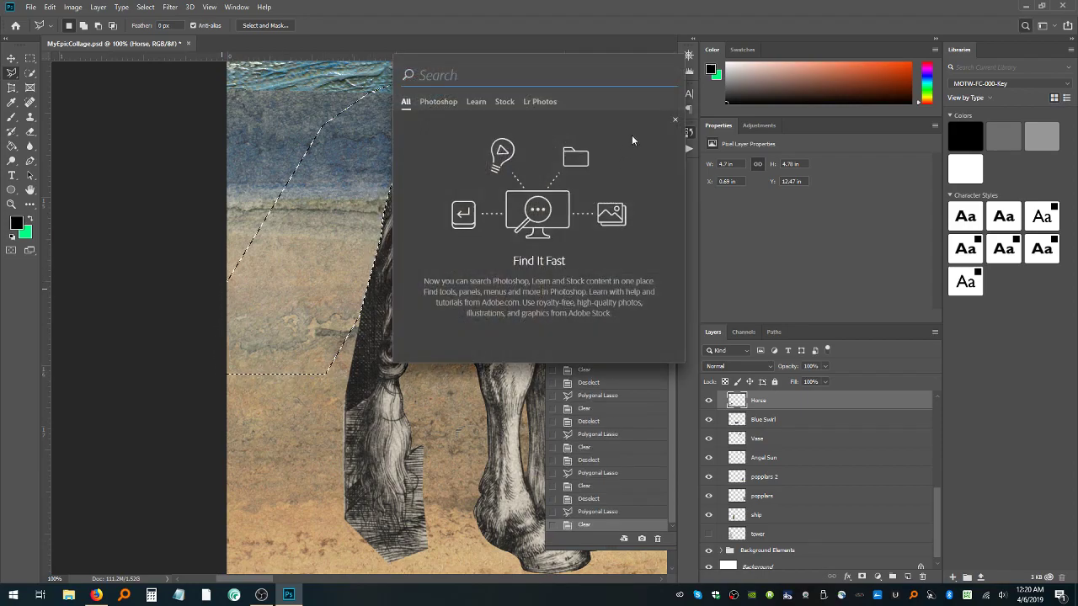
key("Escape")
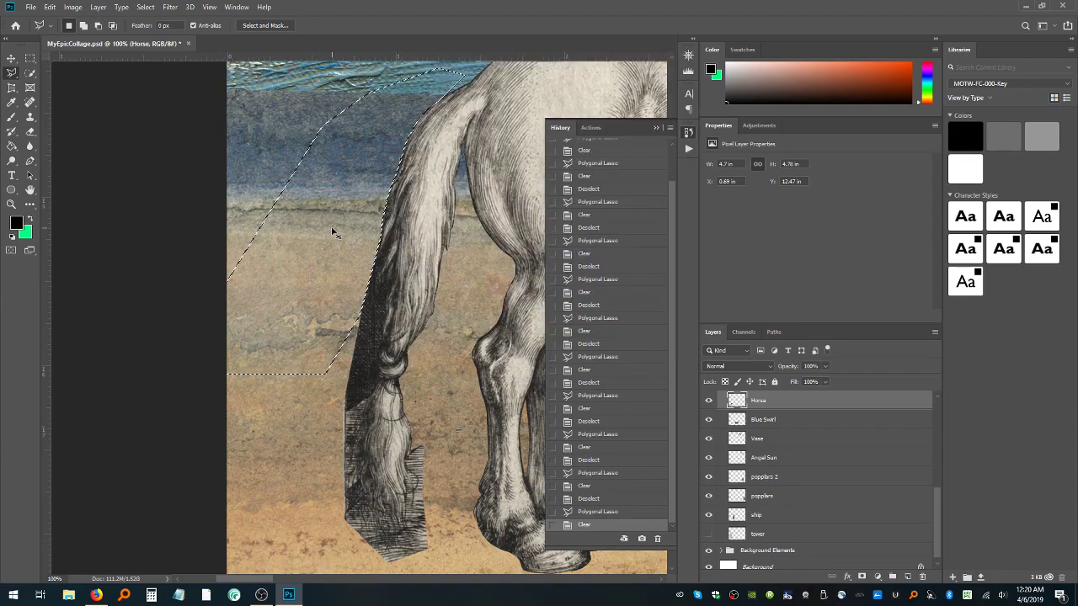
key("ctrl+d")
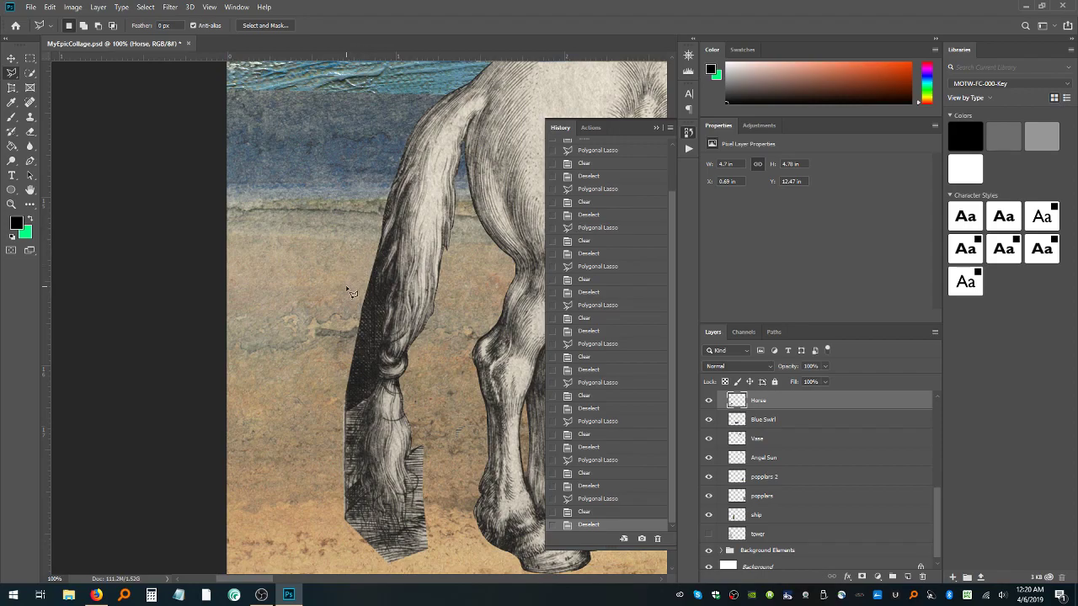
Cut away the hatched background beside the leg's edge with a Polygonal Lasso selection
left_click(347, 286)
left_click(394, 230)
left_click(359, 318)
double_click(297, 377)
key("Delete")
key("ctrl+d")
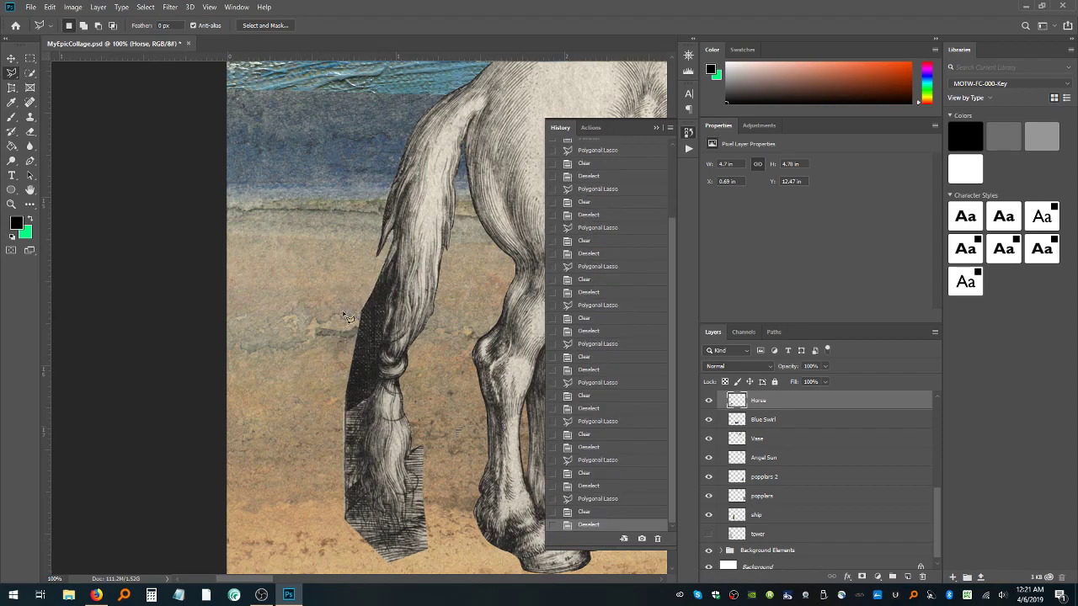
Delete a wedge of hatching beside the top of the tail, then deselect
left_click(330, 273)
left_click(392, 201)
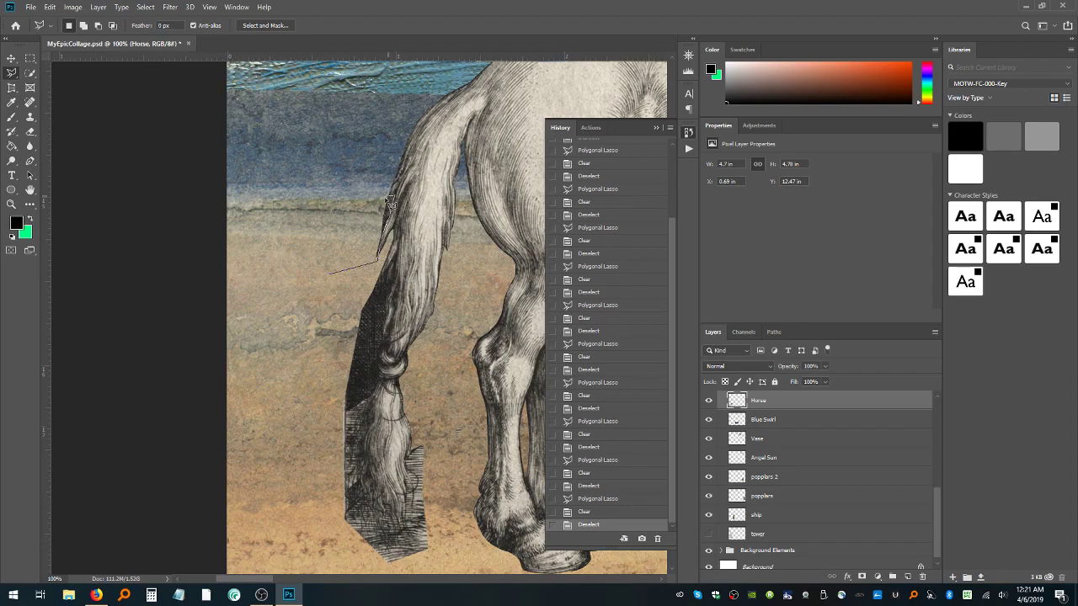
double_click(333, 233)
key("Delete")
left_click(1025, 25)
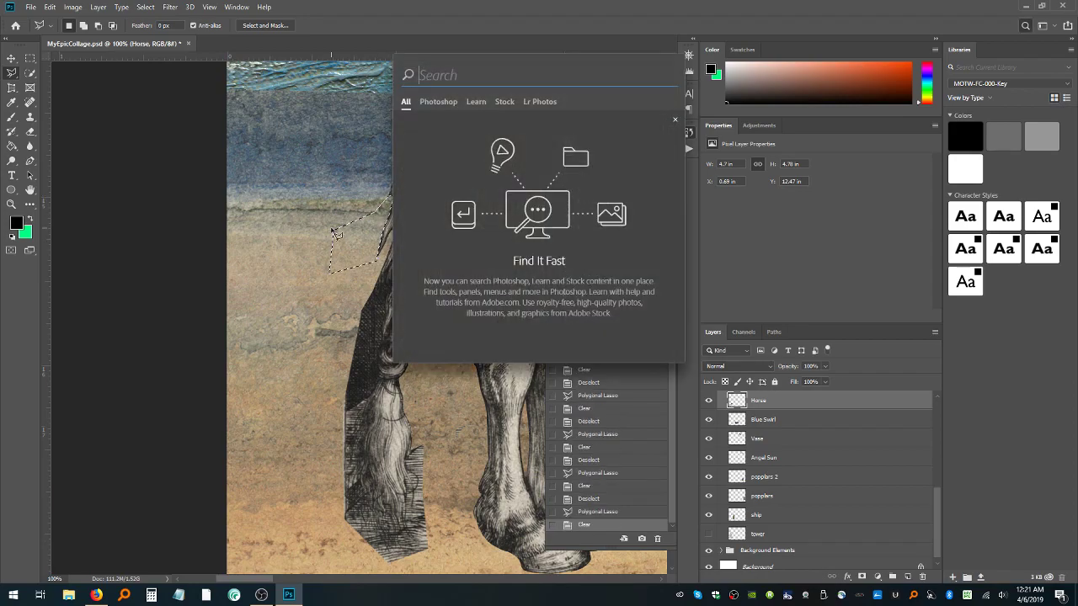
left_click(665, 48)
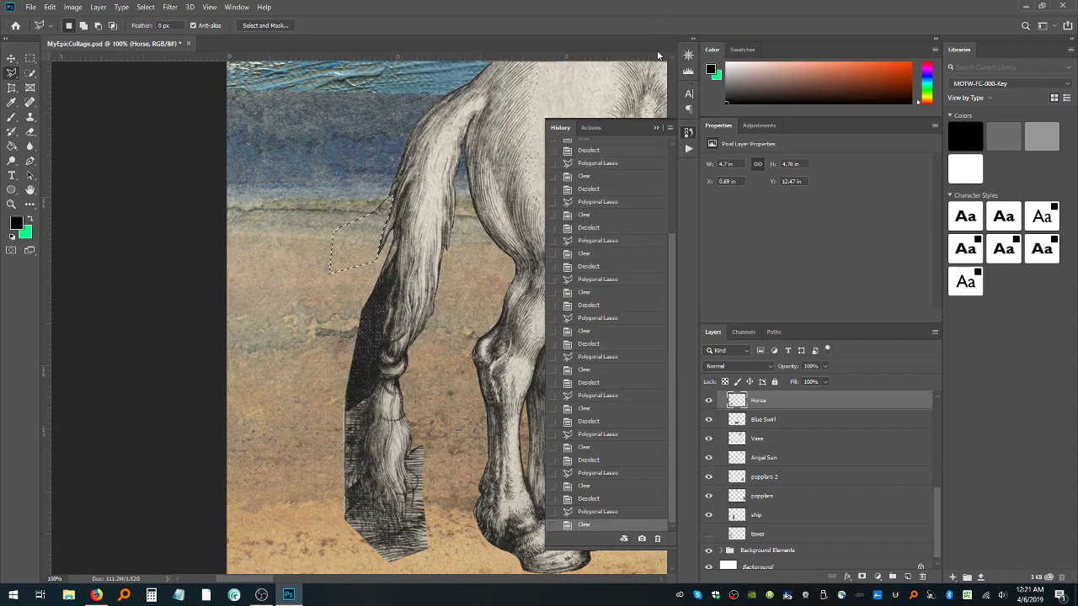
key("ctrl+d")
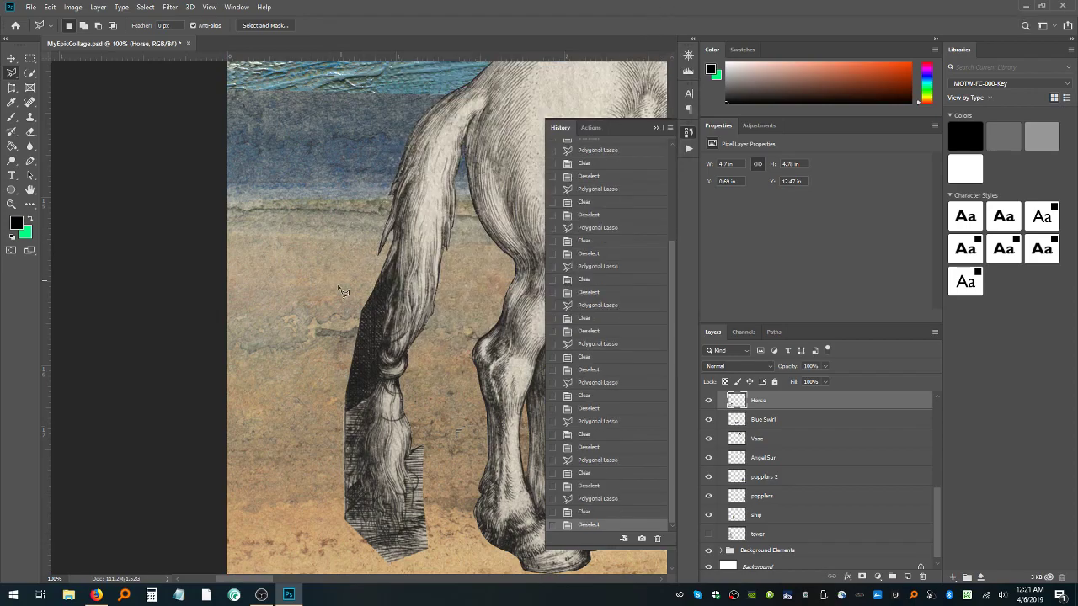
Begin a new straight-edged outline along the tail edge above the remaining strip
left_click(323, 308)
key("Escape")
left_click(337, 312)
left_click(388, 272)
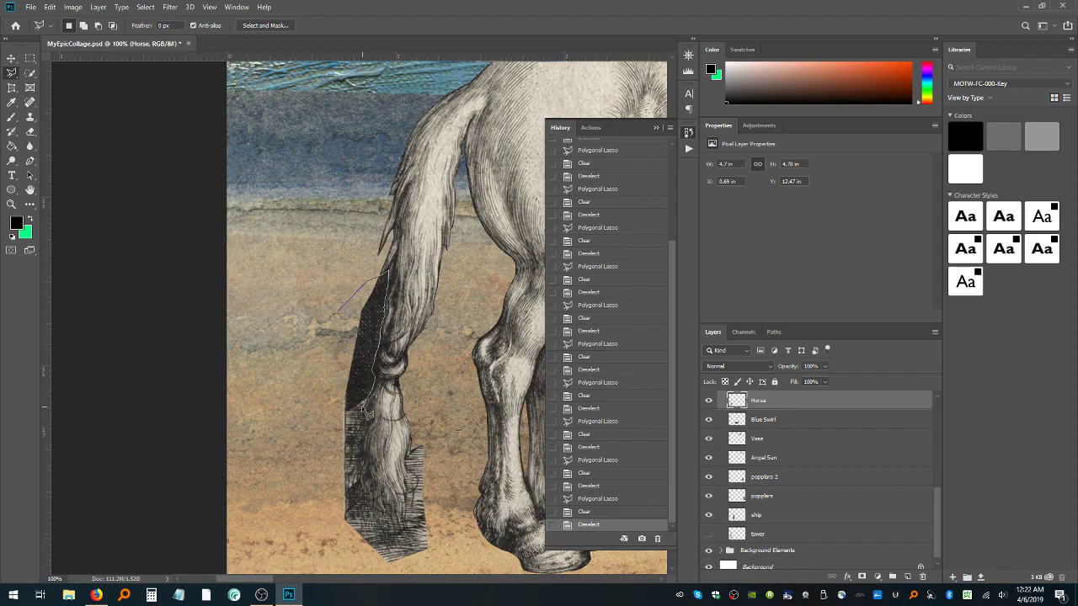
Lasso and erase the leftover paper to the left of the horse's tail, then deselect
mouse_move(360, 427)
left_mouse_down()
mouse_move(370, 511)
mouse_move(372, 476)
mouse_move(377, 549)
mouse_move(392, 537)
mouse_move(378, 524)
mouse_move(400, 564)
left_mouse_up()
left_click(391, 568)
left_click(329, 561)
left_click(253, 449)
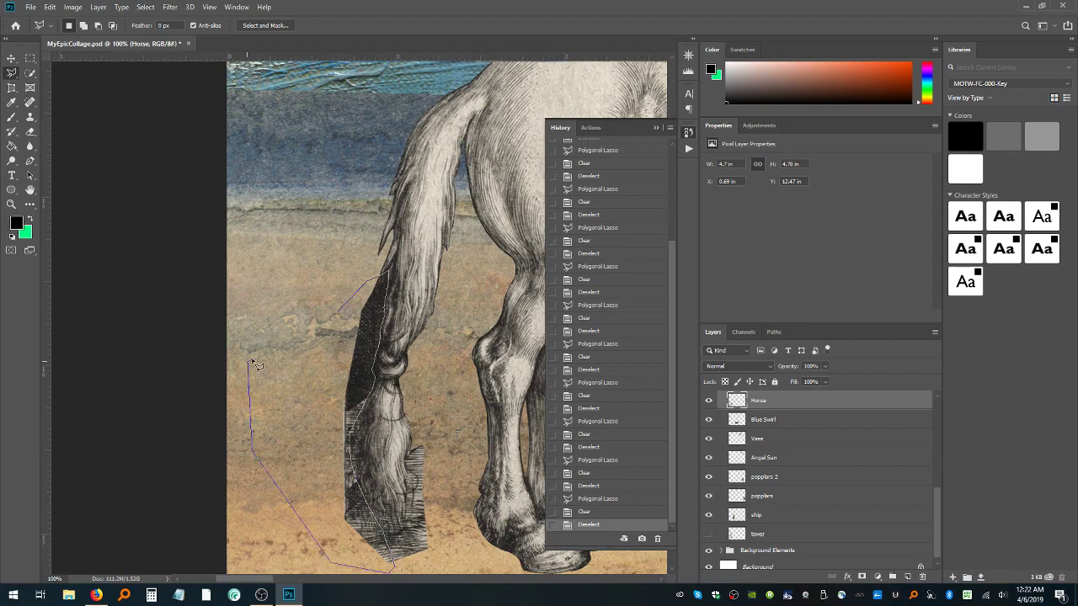
double_click(252, 362)
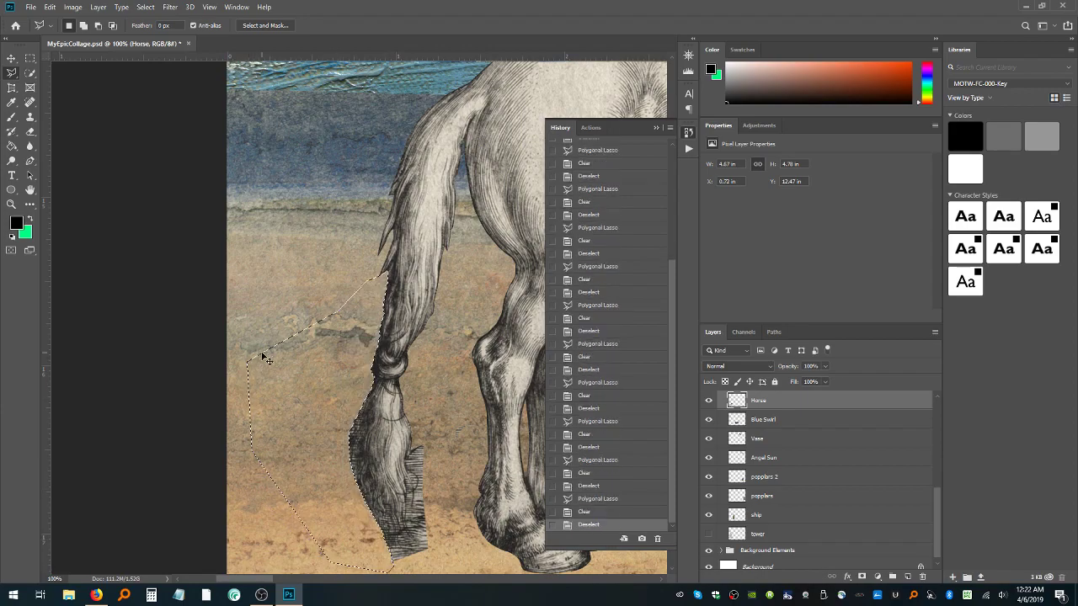
key("Delete")
key("ctrl+d")
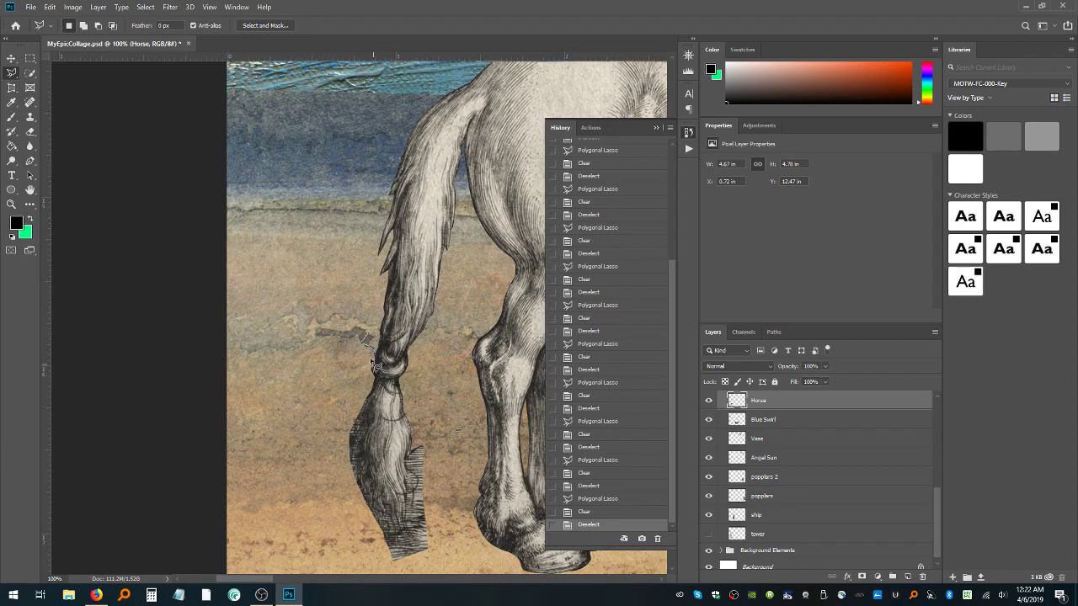
left_click(11, 204)
Zoom the tail to 200% and erase the paper scrap by the tail knot
left_click(383, 445)
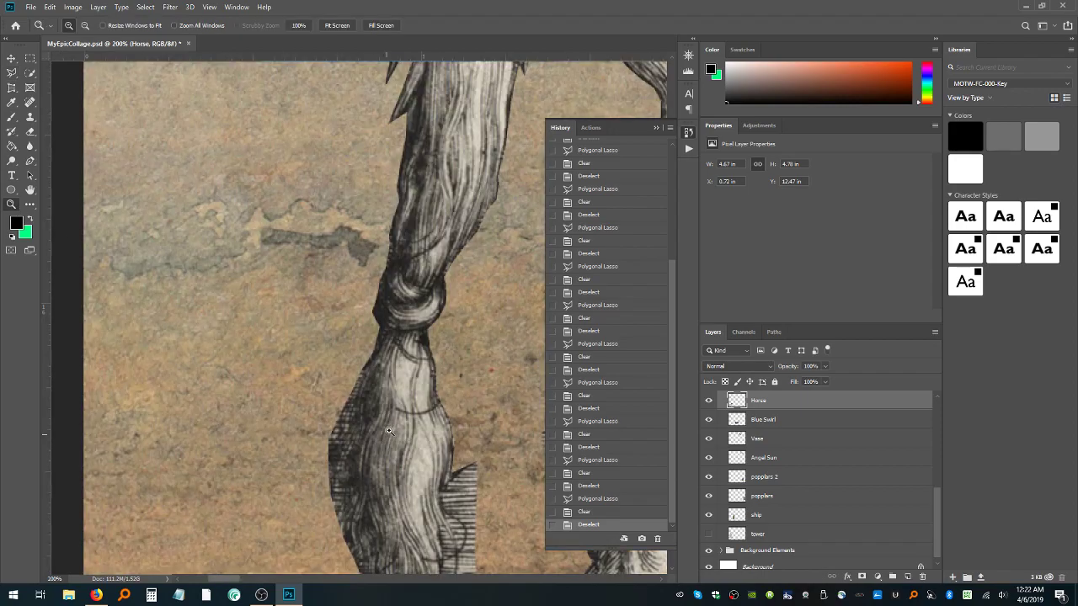
scroll(396, 405, "down", 4)
scroll(401, 378, "down", 1)
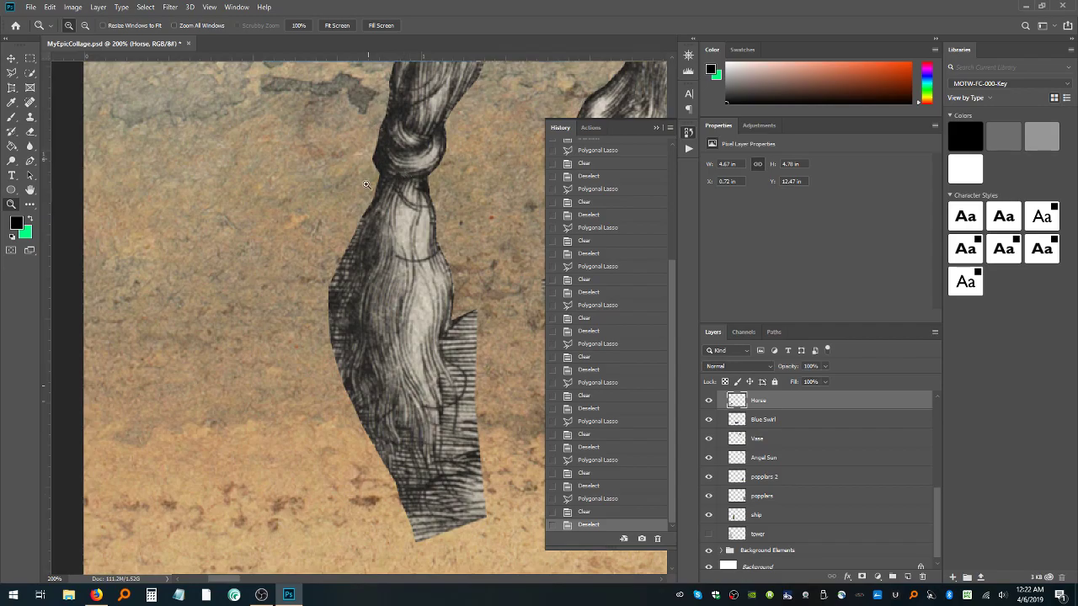
left_click(11, 73)
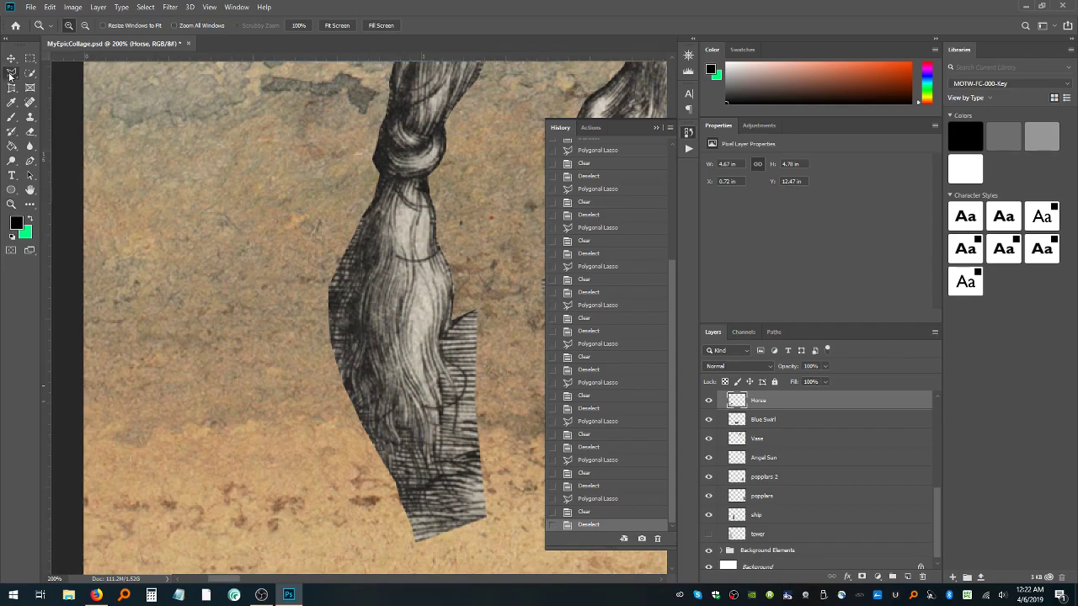
left_click(346, 108)
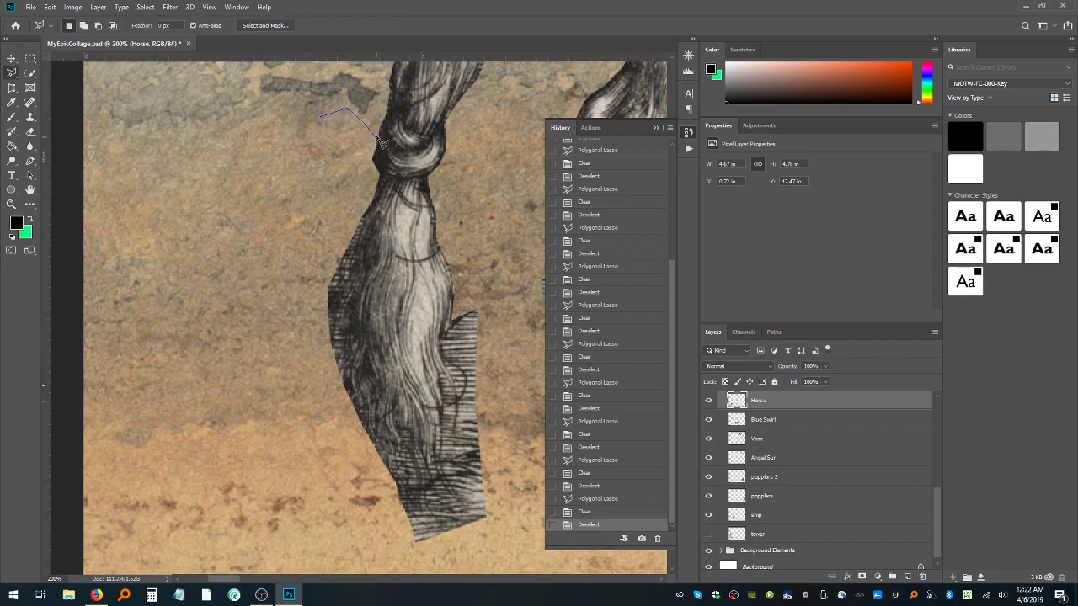
left_click(371, 128)
left_click(375, 151)
left_click(377, 175)
double_click(310, 193)
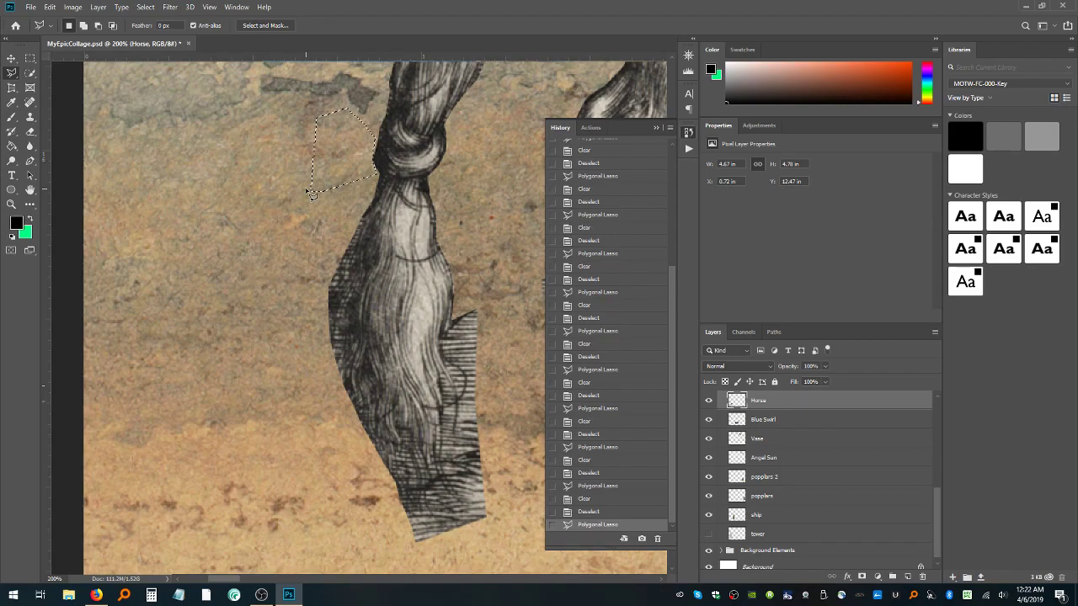
key("Delete")
key("ctrl+d")
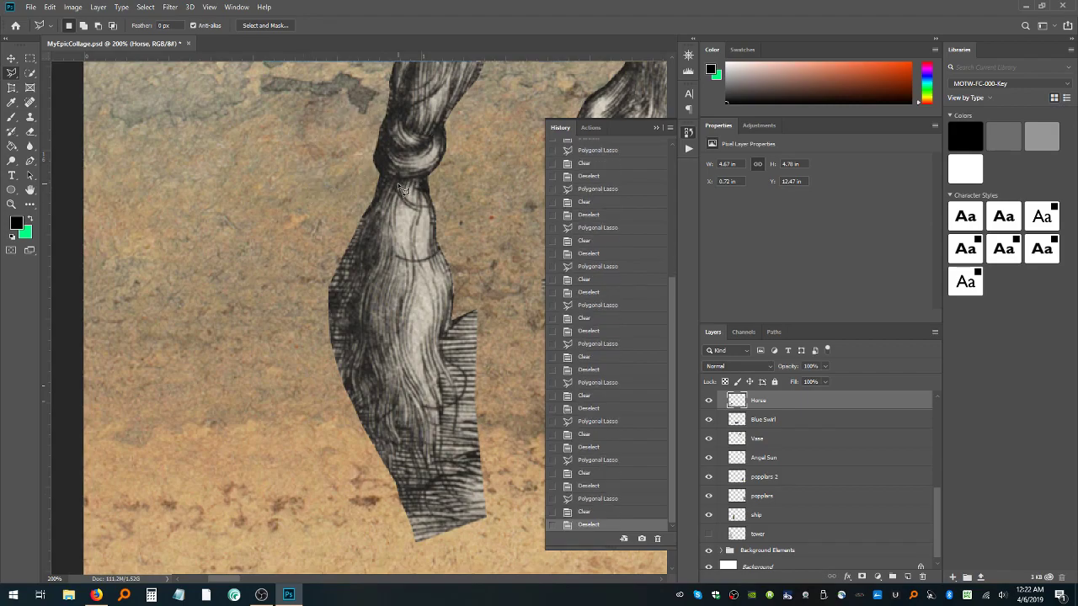
Lasso and erase the paper along the tail hair's left edge
left_click(297, 166)
left_click(359, 165)
left_click(380, 176)
mouse_move(341, 318)
left_mouse_down()
mouse_move(343, 425)
mouse_move(314, 431)
mouse_move(253, 422)
mouse_move(196, 318)
left_mouse_up()
key("Delete")
key("ctrl+d")
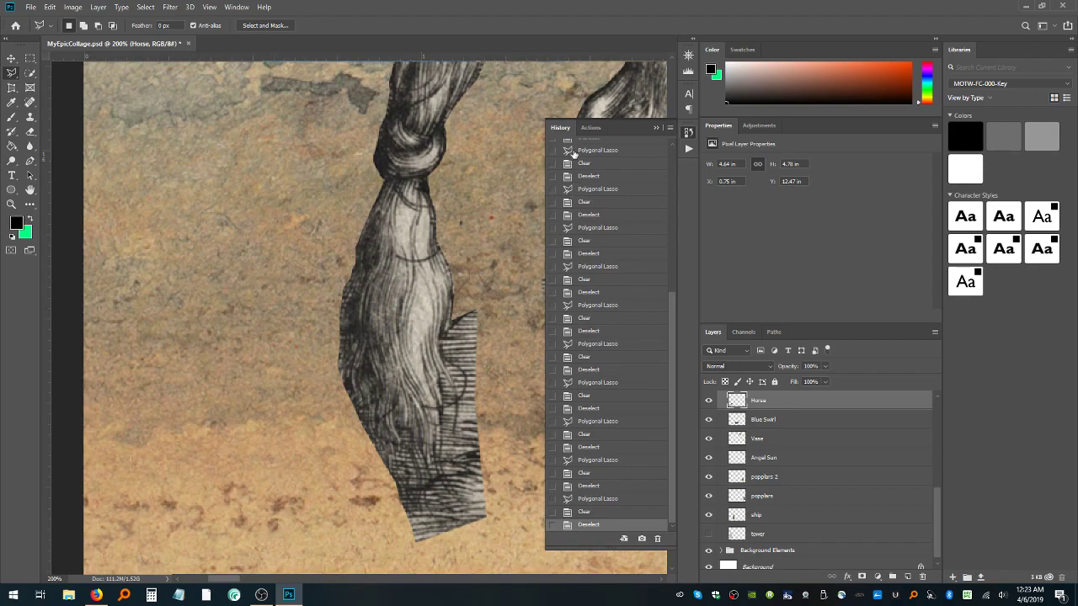
Try outlining the paper beside the tail knot, discarding the unfinished outlines
left_click(318, 238)
left_click(351, 183)
left_click(378, 187)
key("Escape")
left_click(305, 211)
left_click(379, 183)
left_click(267, 158)
left_click(323, 137)
key("Escape")
Outline the paper around the tail's far side and bottom, erase it, and deselect
left_click(324, 150)
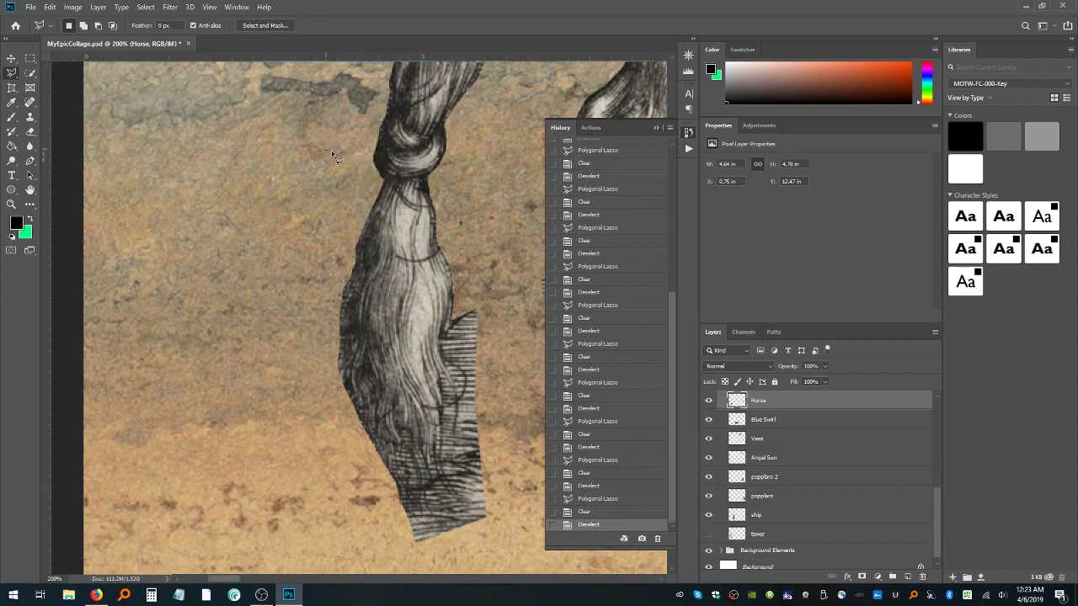
left_click(383, 177)
mouse_move(361, 325)
left_mouse_down()
mouse_move(354, 392)
mouse_move(371, 439)
mouse_move(400, 463)
mouse_move(432, 459)
mouse_move(447, 400)
mouse_move(455, 308)
left_mouse_up()
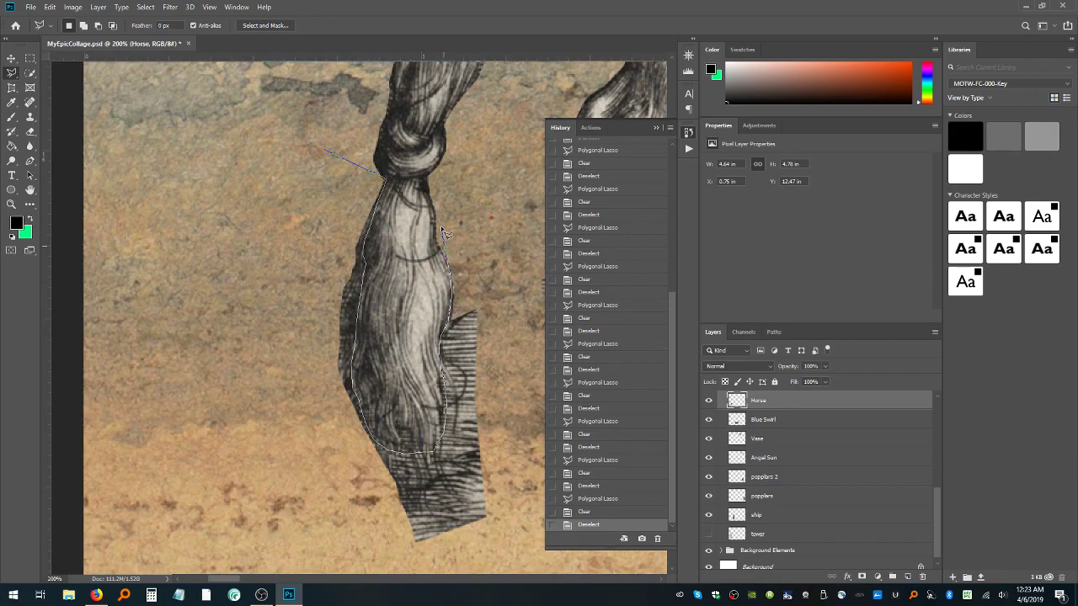
mouse_move(442, 229)
left_mouse_down()
mouse_move(492, 187)
mouse_move(517, 216)
mouse_move(510, 543)
left_mouse_up()
left_click(508, 541)
left_click(434, 564)
left_click(310, 533)
double_click(206, 280)
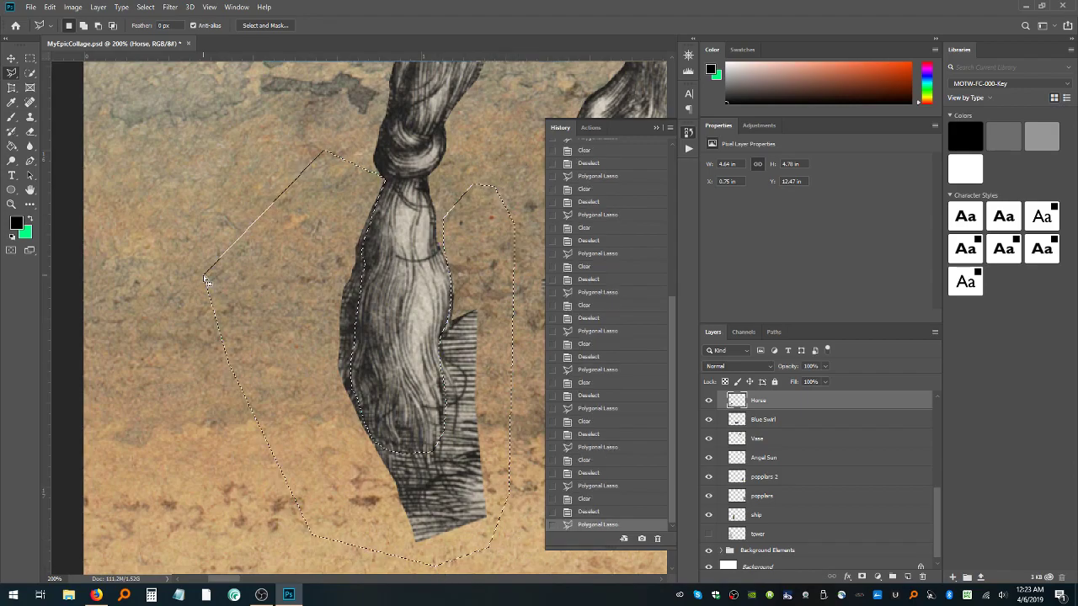
key("Delete")
key("ctrl+d")
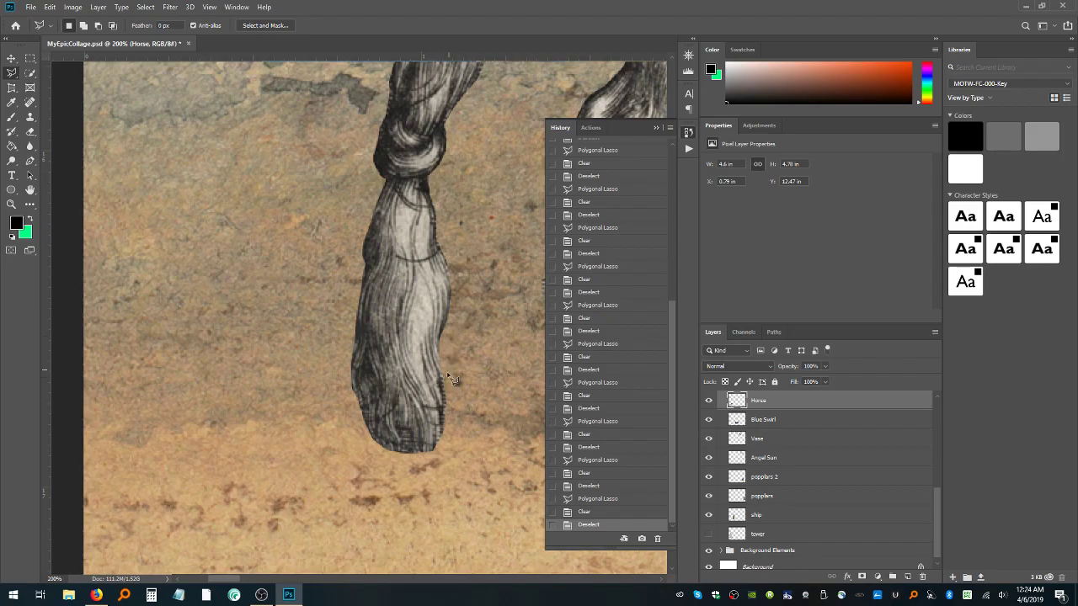
Begin outlining the paper below the tail tip, then cancel the outline
left_click(431, 468)
left_click(448, 449)
left_click(465, 434)
left_click(500, 383)
left_click(486, 287)
left_click(461, 321)
key("Escape")
Lasso and erase the paper beside the tail tip, then clear the selection
left_click(439, 476)
left_click(446, 436)
left_click(441, 354)
left_click(480, 335)
double_click(504, 435)
key("Delete")
key("ctrl+f")
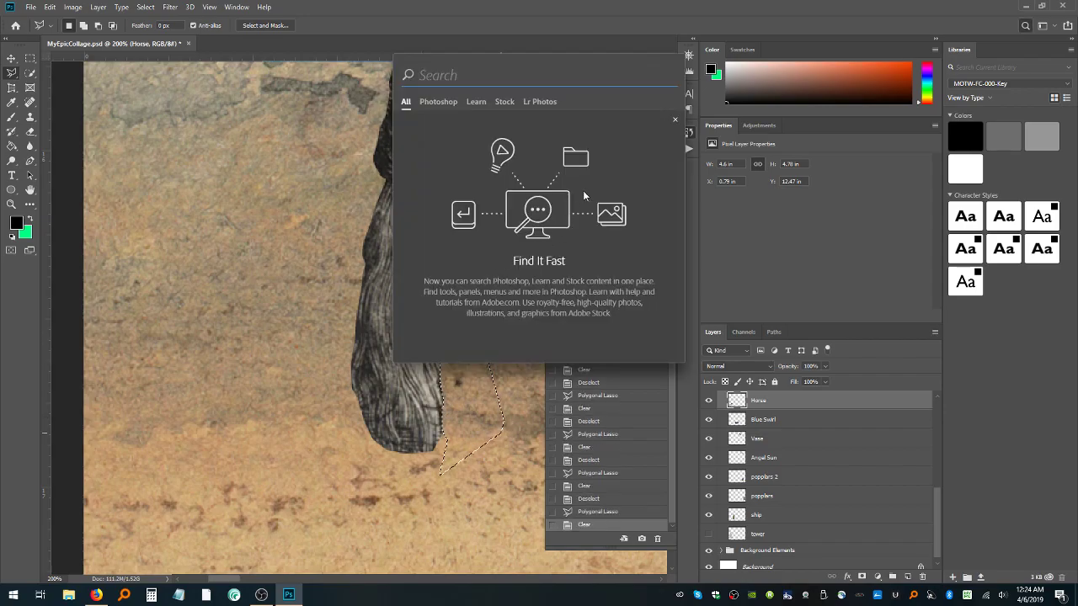
key("Escape")
left_click(541, 349)
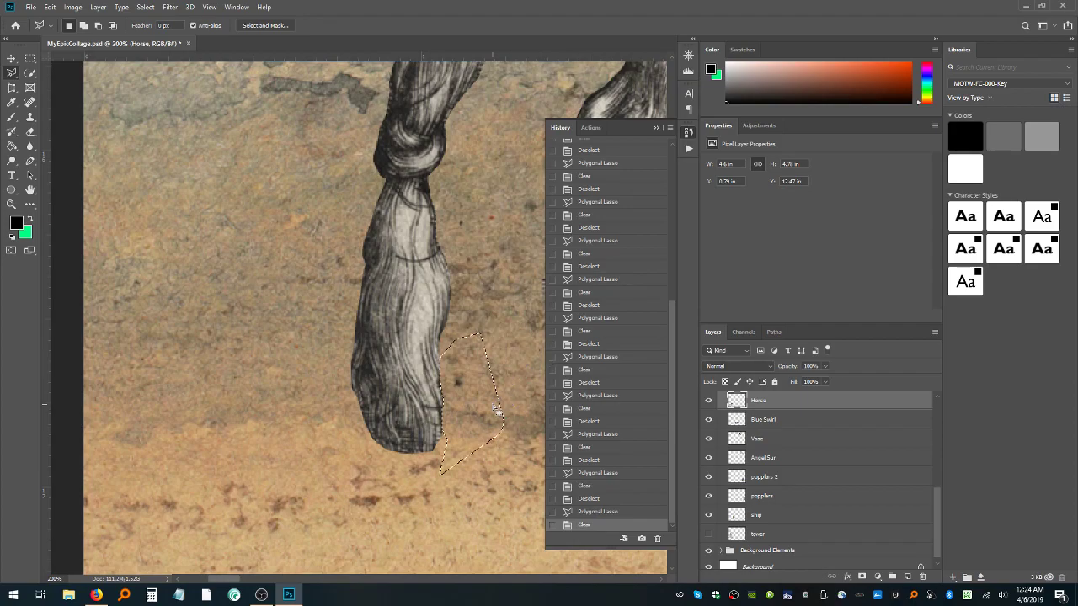
key("Escape")
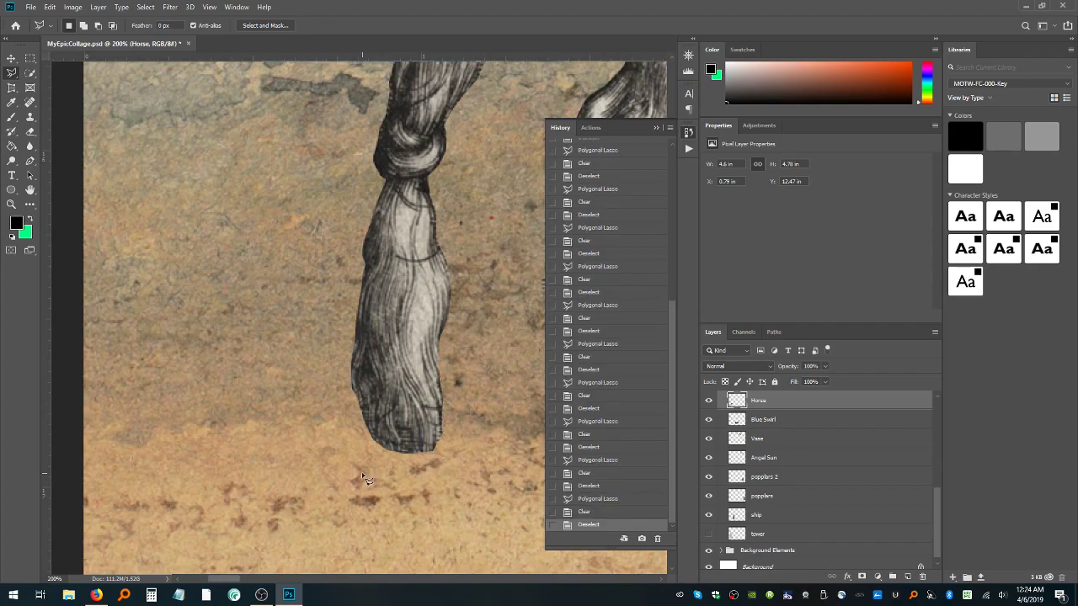
Outline the paper along the tail's left side and down its edge
left_click(266, 341)
left_click(297, 212)
left_click(343, 183)
left_click(340, 251)
left_click(346, 275)
left_click(354, 273)
left_click(353, 363)
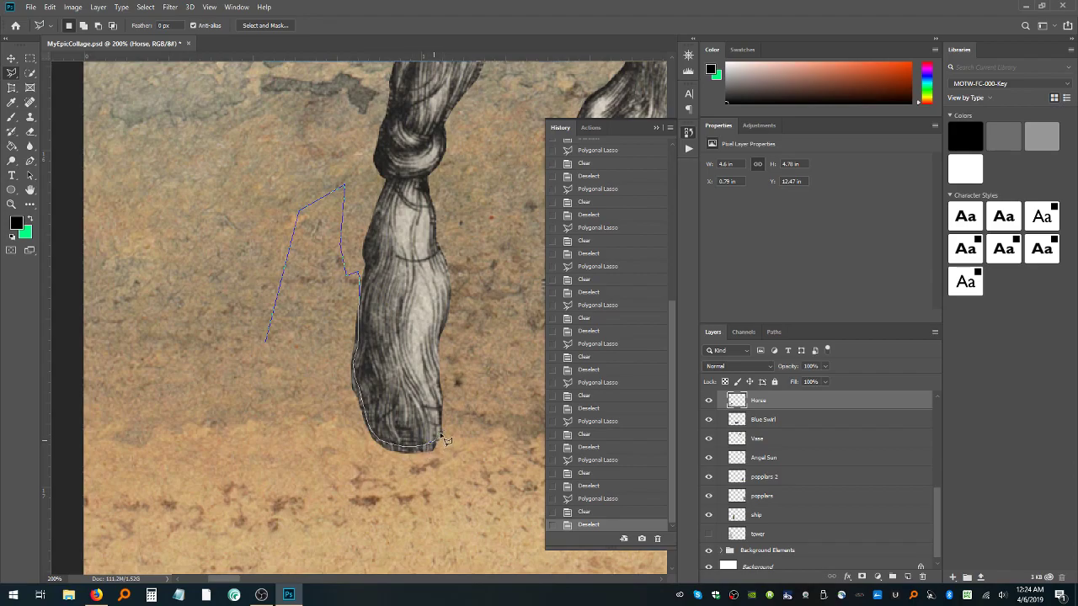
Close the outline around the tail tip's paper, erase it, deselect, and zoom out
left_click(484, 382)
left_click(498, 429)
left_click(487, 484)
double_click(252, 485)
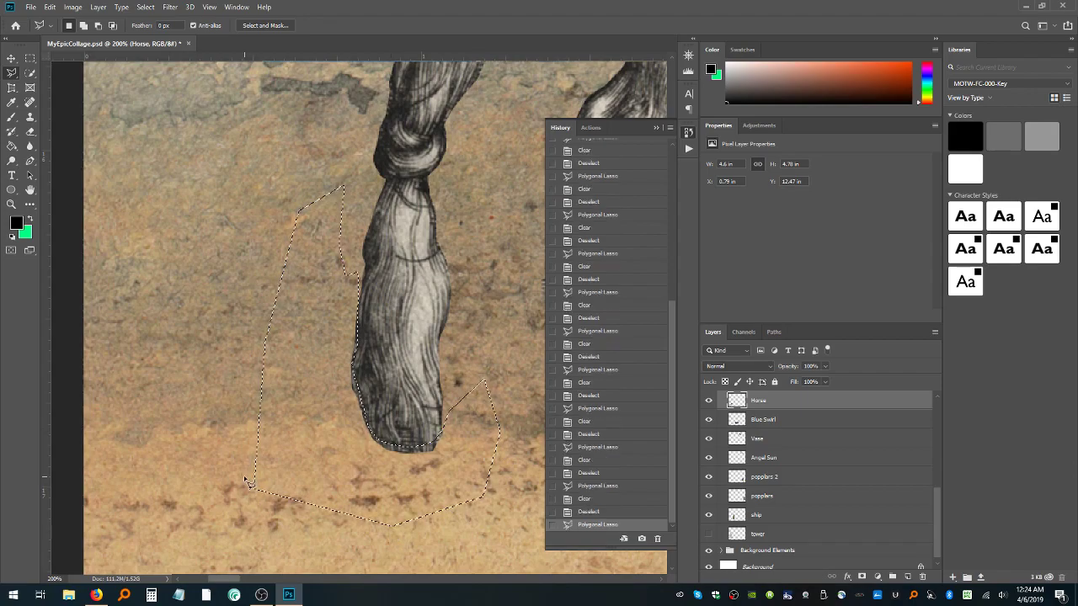
key("Delete")
key("ctrl+d")
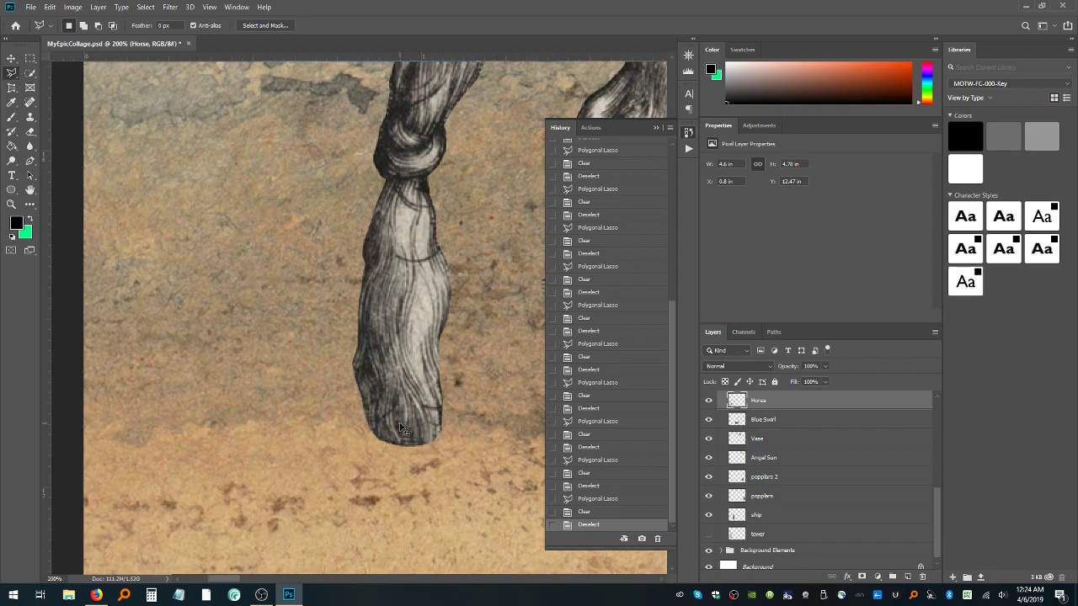
key("ctrl+minus")
key("ctrl+minus")
key("ctrl+minus")
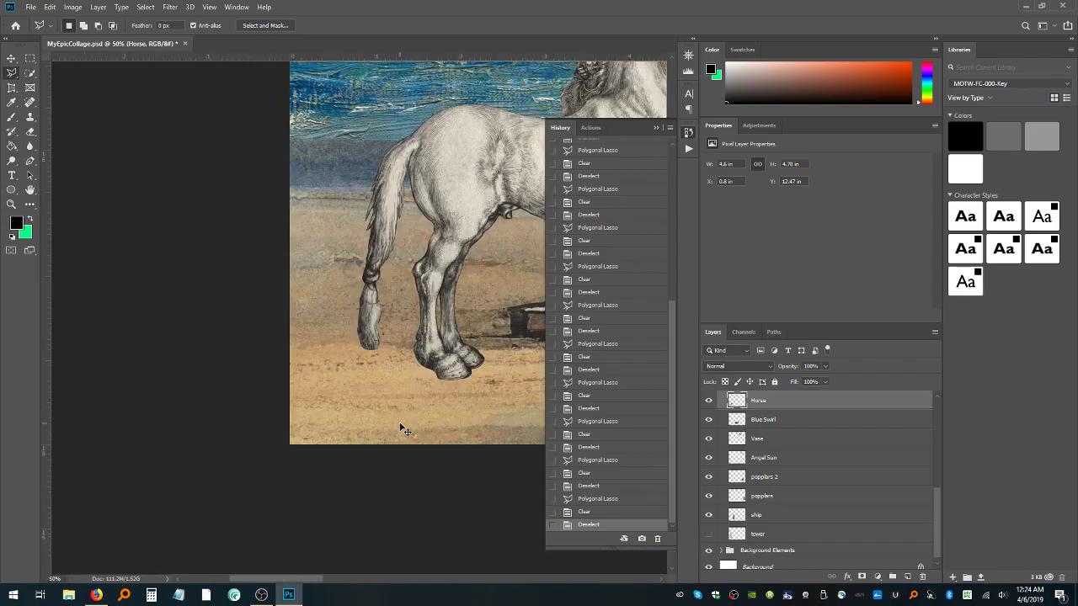
Zoom out to 25%, then zoom in closely on the horse's head
key("ctrl+minus")
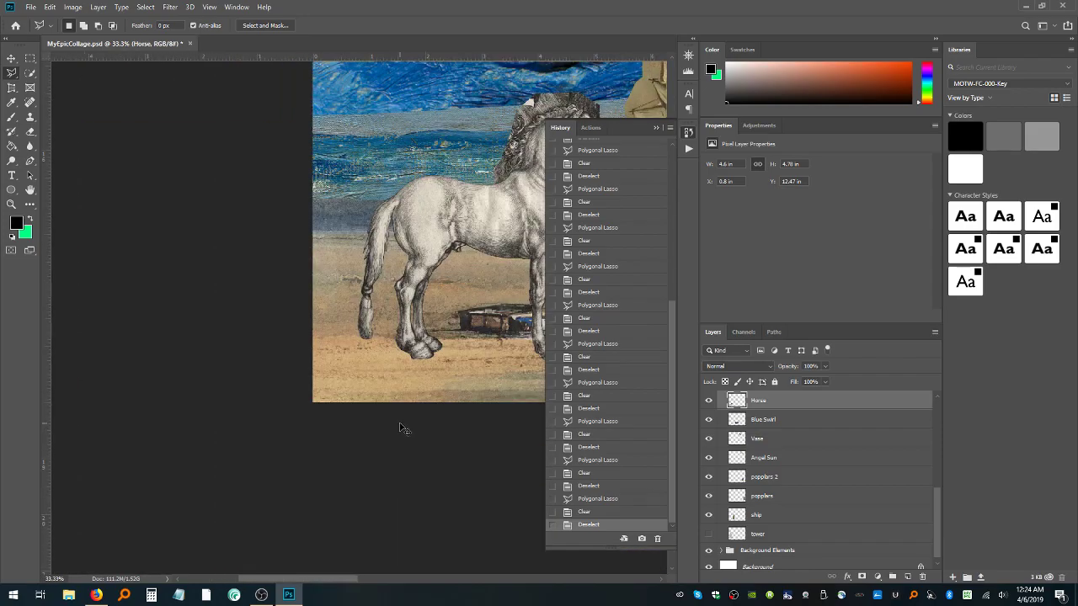
key("ctrl+minus")
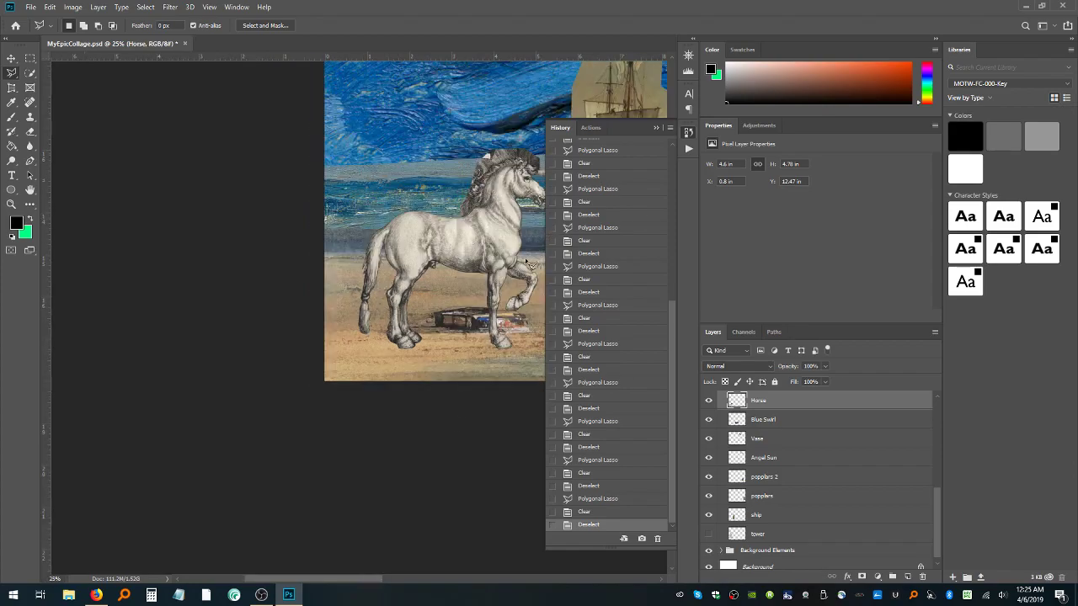
left_click(11, 205)
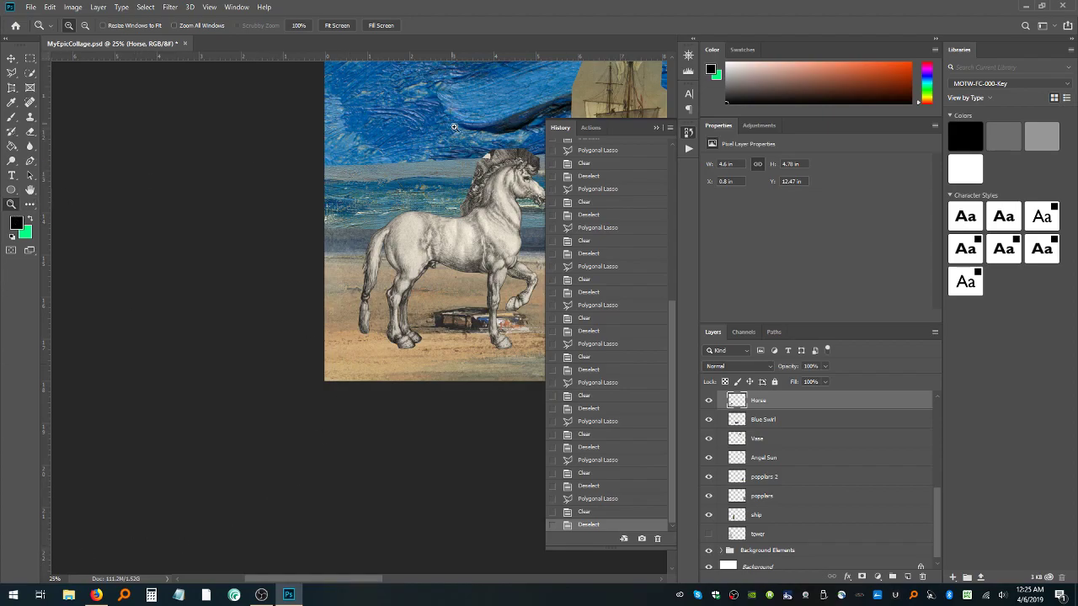
left_click_drag(454, 128, 586, 226)
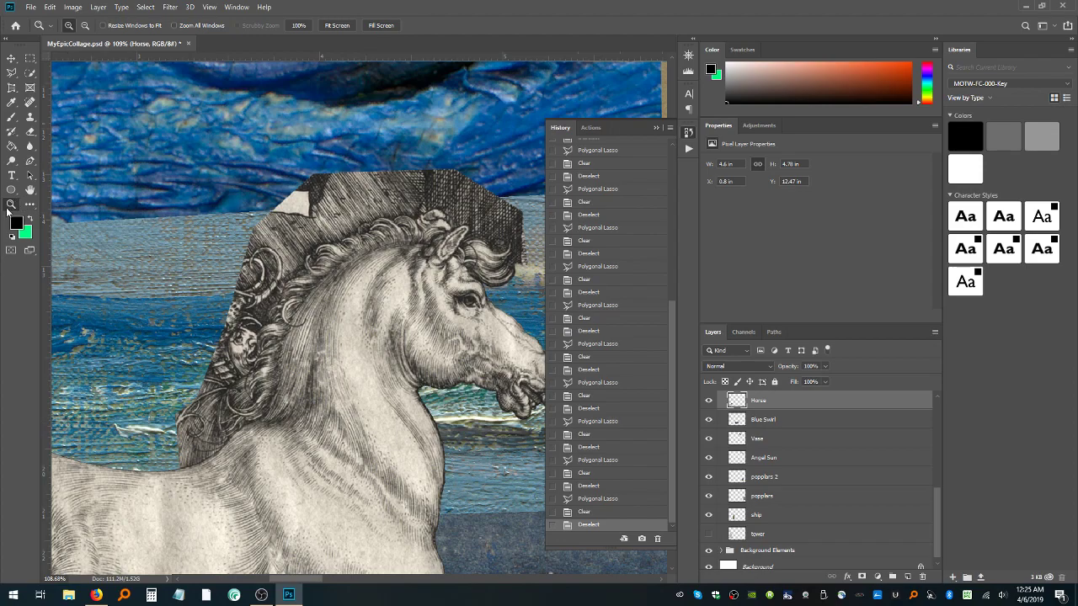
Zoom the mane to 200% and place Polygonal Lasso points along its edge
left_click(300, 248)
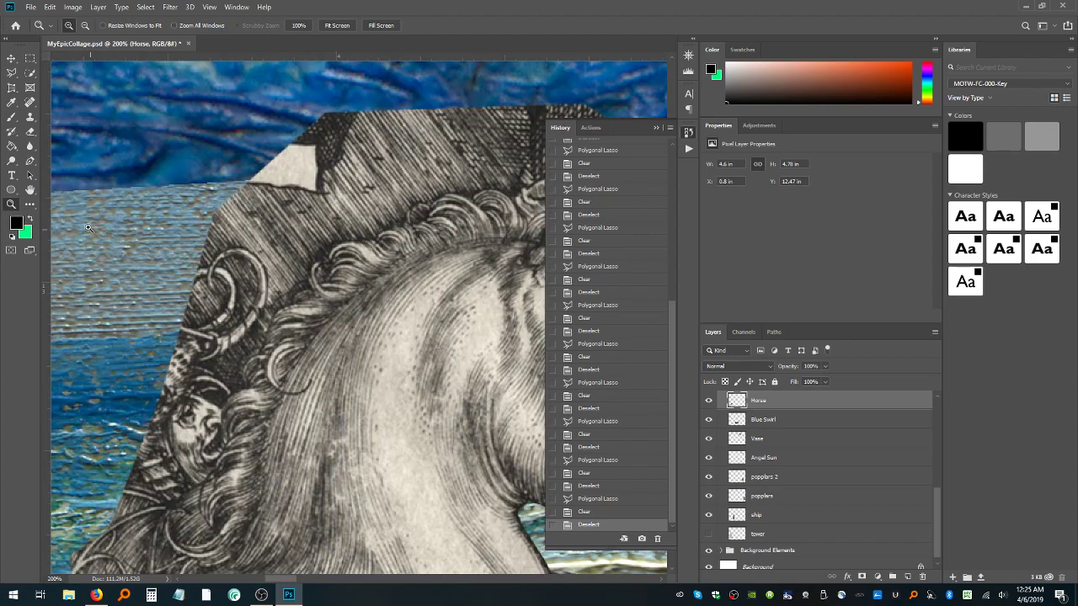
left_click(12, 73)
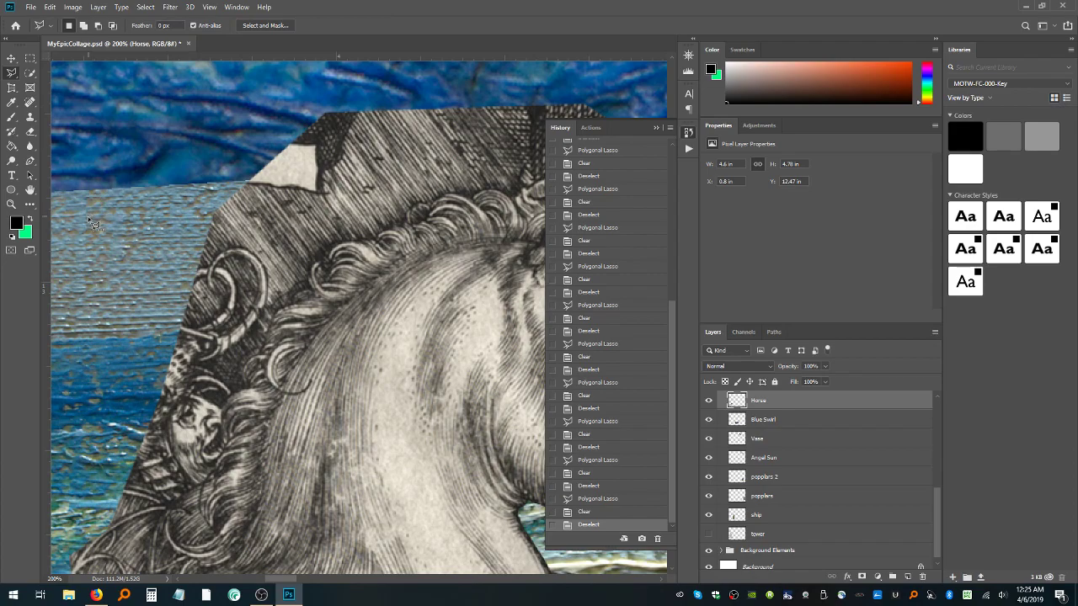
left_click(88, 218)
left_click(127, 304)
left_click(228, 376)
left_click_drag(245, 367, 262, 357)
left_click(275, 307)
left_click(381, 236)
Extend the lasso outline along the mane's curls
left_click(417, 204)
left_click(435, 202)
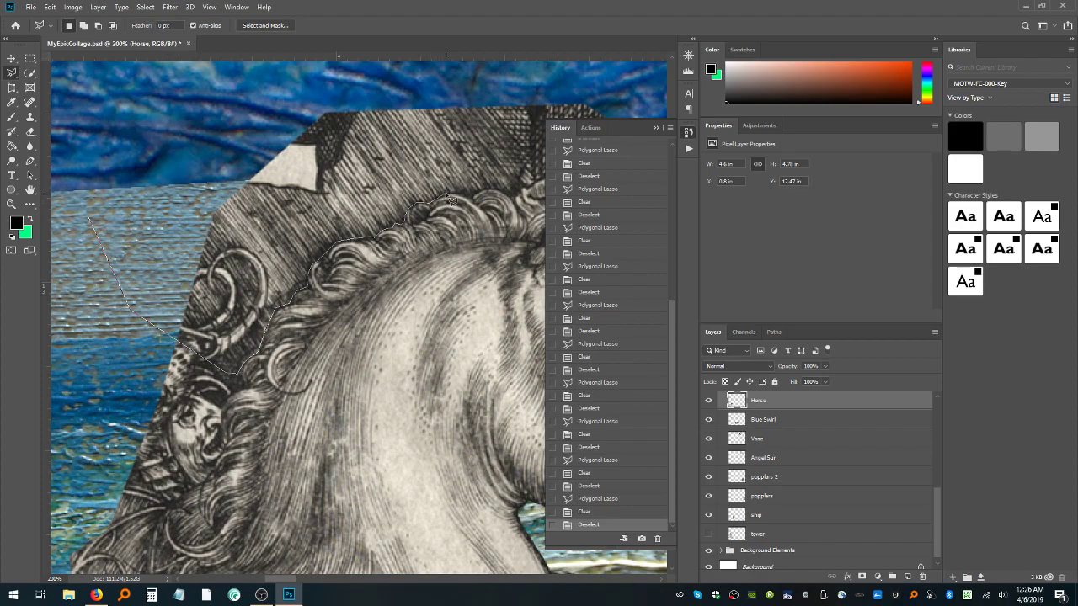
left_click(447, 195)
left_click(470, 195)
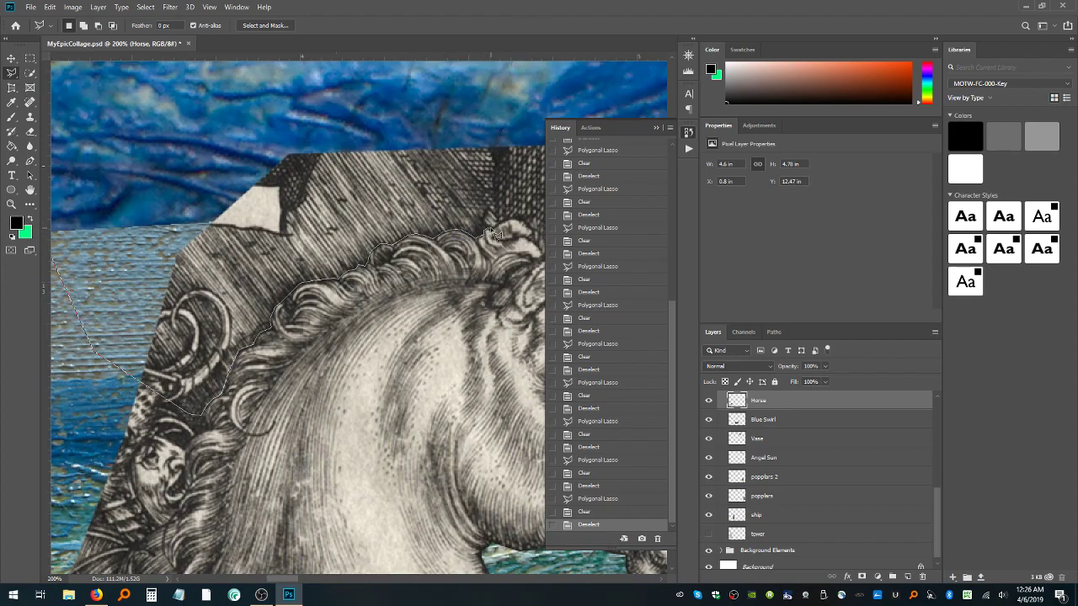
left_click(491, 221)
left_click(510, 219)
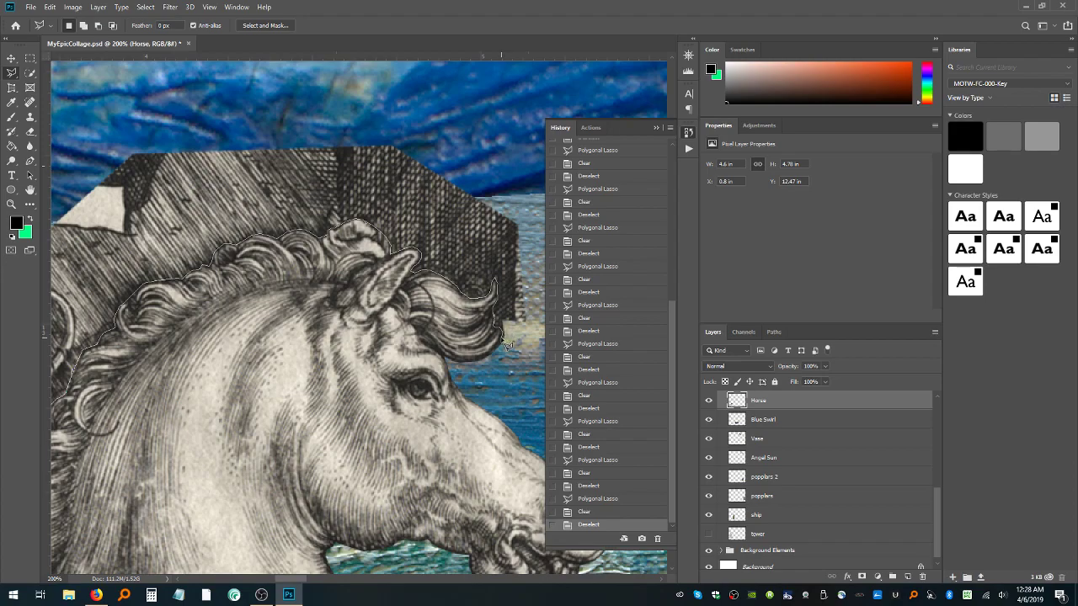
Close the outline over the paper above the head and delete that scrap
mouse_move(503, 350)
left_mouse_down()
mouse_move(527, 312)
mouse_move(533, 322)
mouse_move(538, 211)
mouse_move(510, 134)
left_mouse_up()
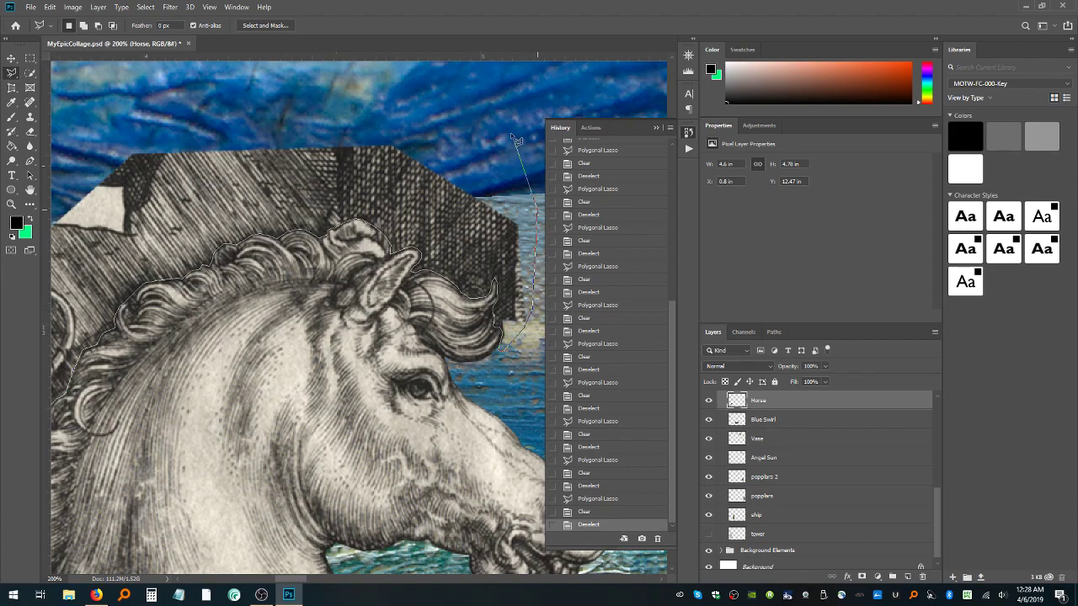
left_click(442, 91)
left_click(120, 100)
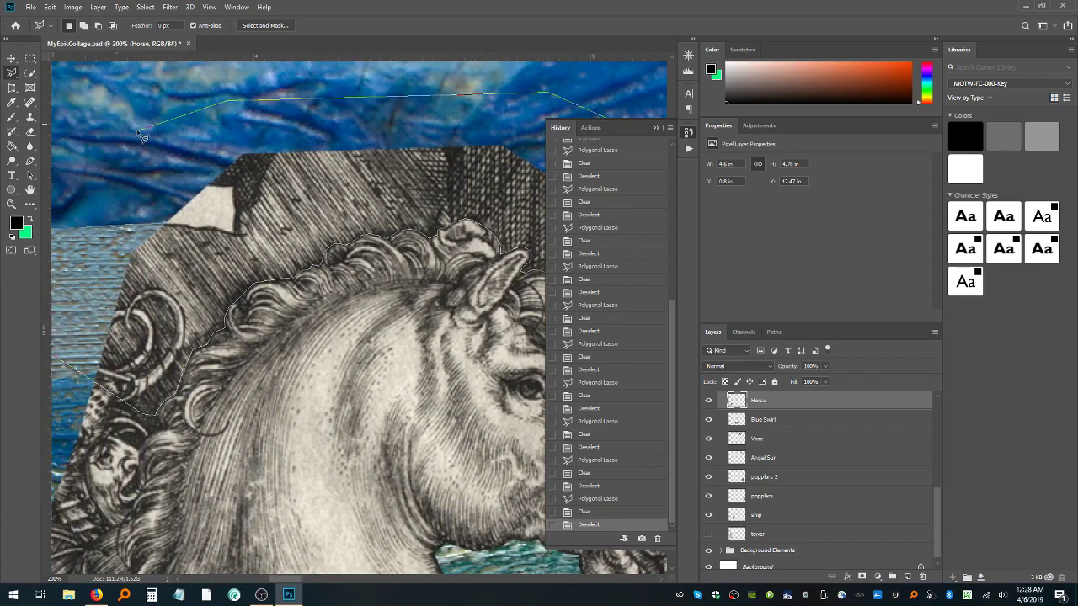
double_click(99, 172)
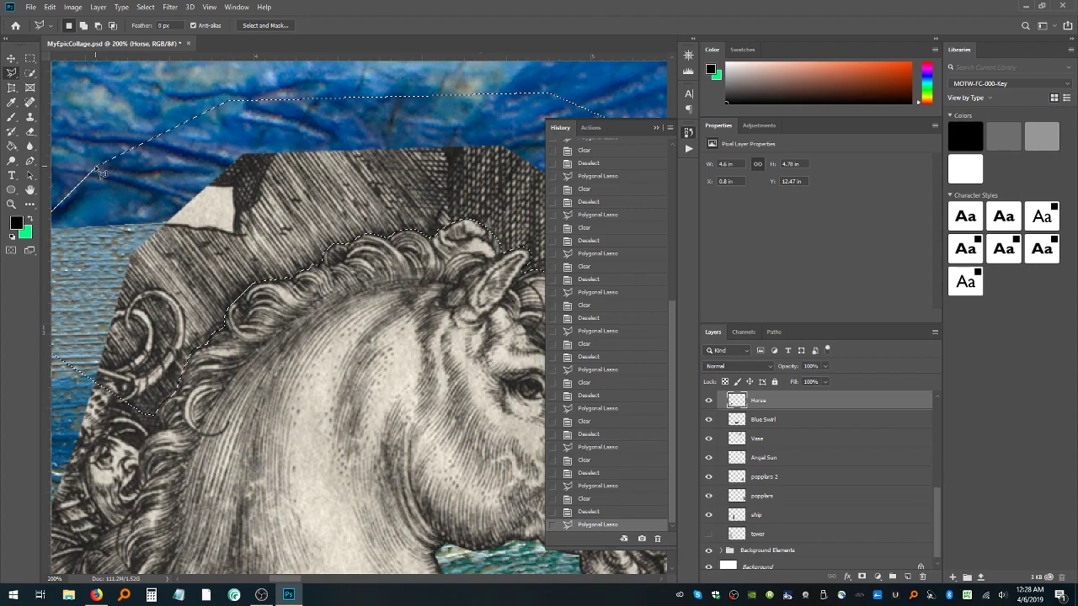
key("ctrl+minus")
key("ctrl+minus")
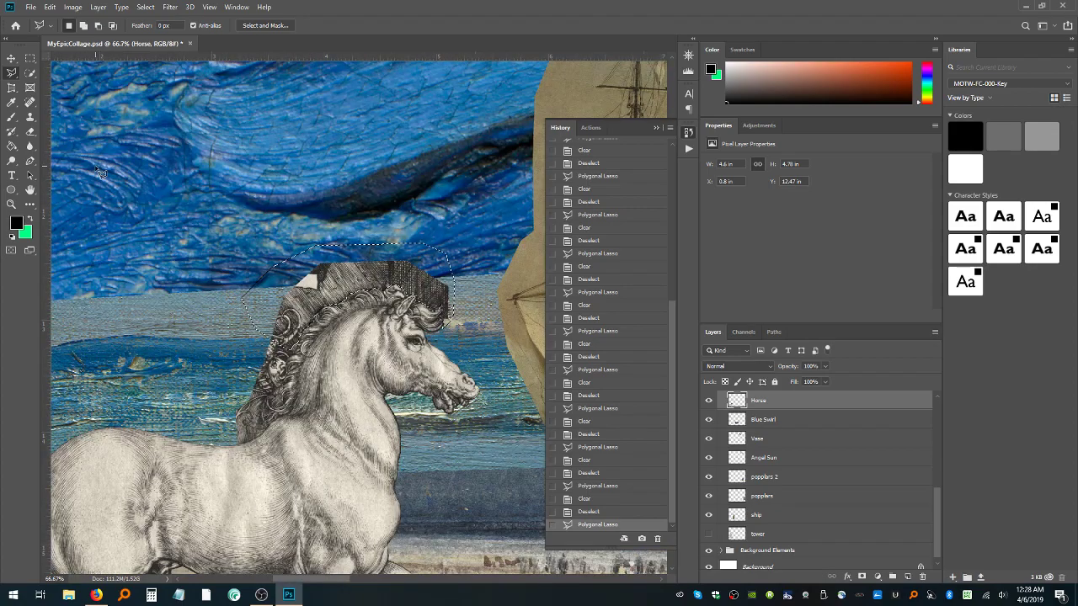
key("Delete")
Deselect and zoom in on the horse's head
key("ctrl+d")
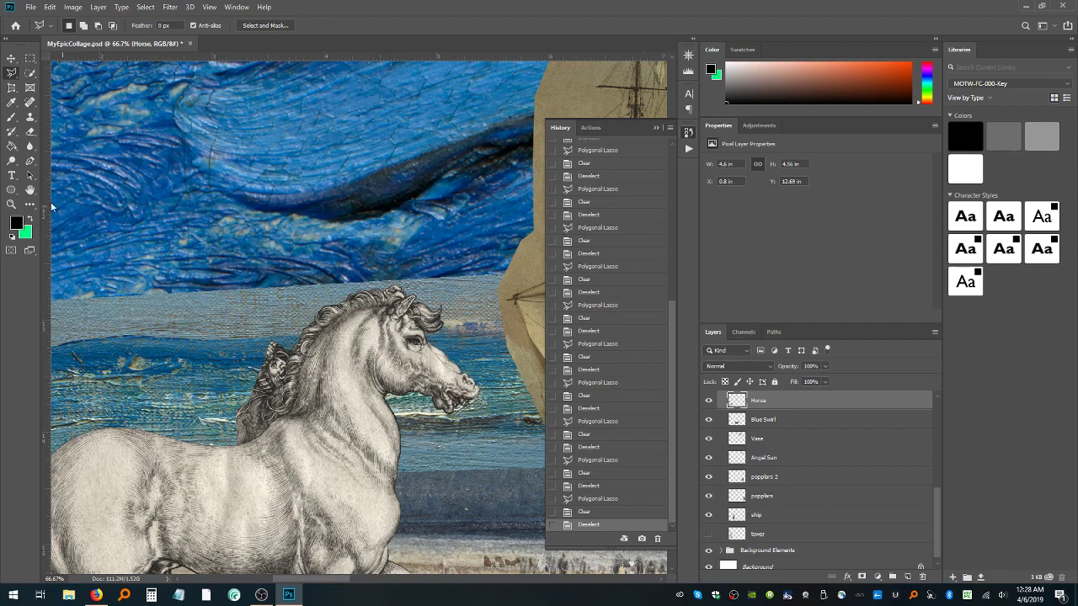
left_click(13, 205)
left_click(394, 337)
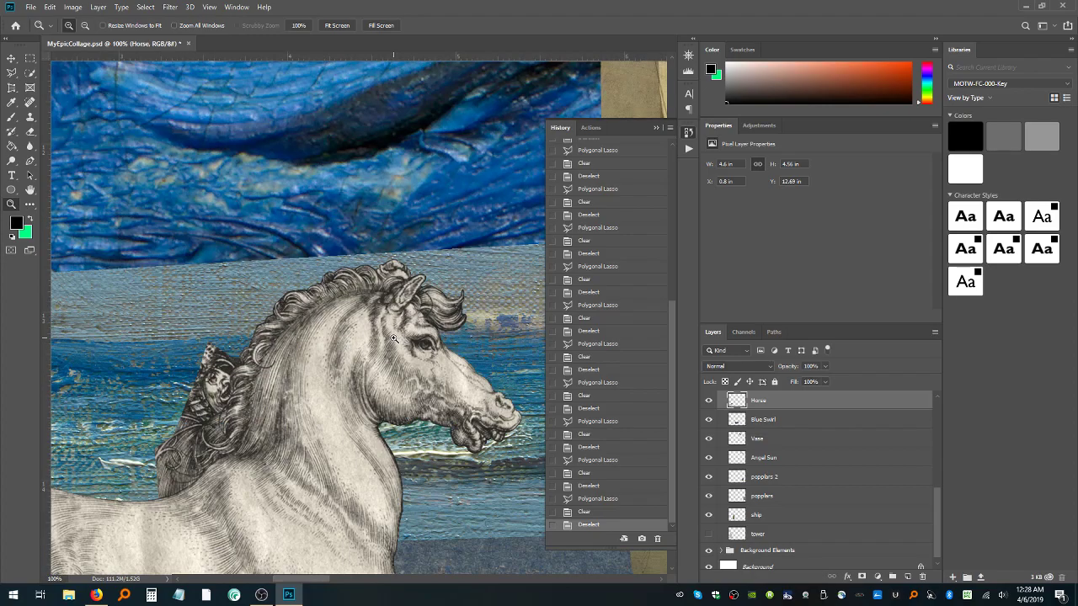
left_click(392, 341)
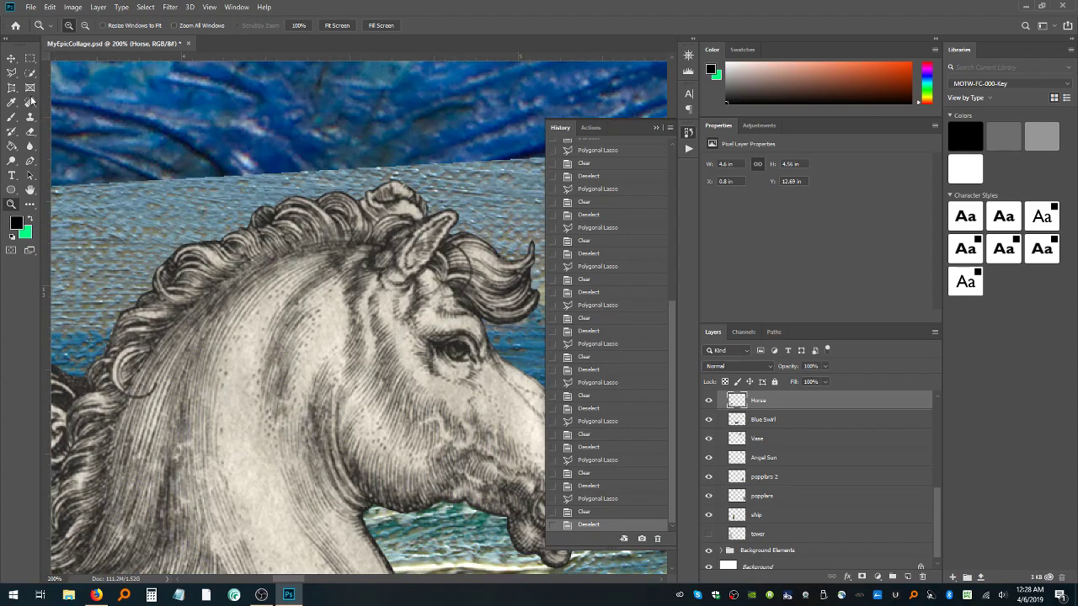
Start outlining a scrap near the horse's ear, then cancel it
left_click(11, 73)
left_click(427, 136)
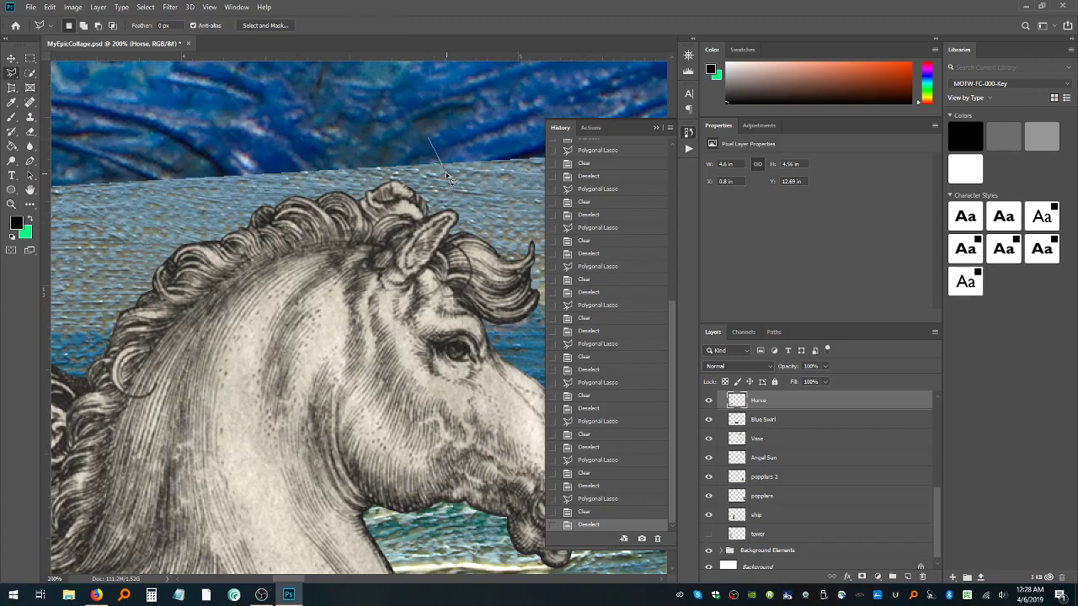
left_click(455, 192)
left_click(457, 202)
left_click(426, 214)
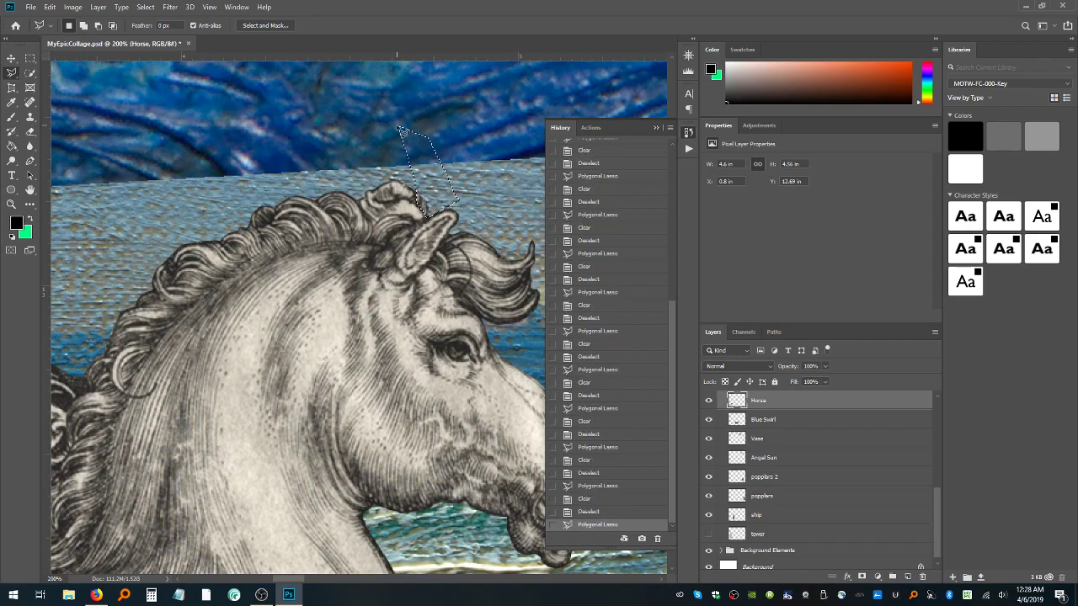
key("Escape")
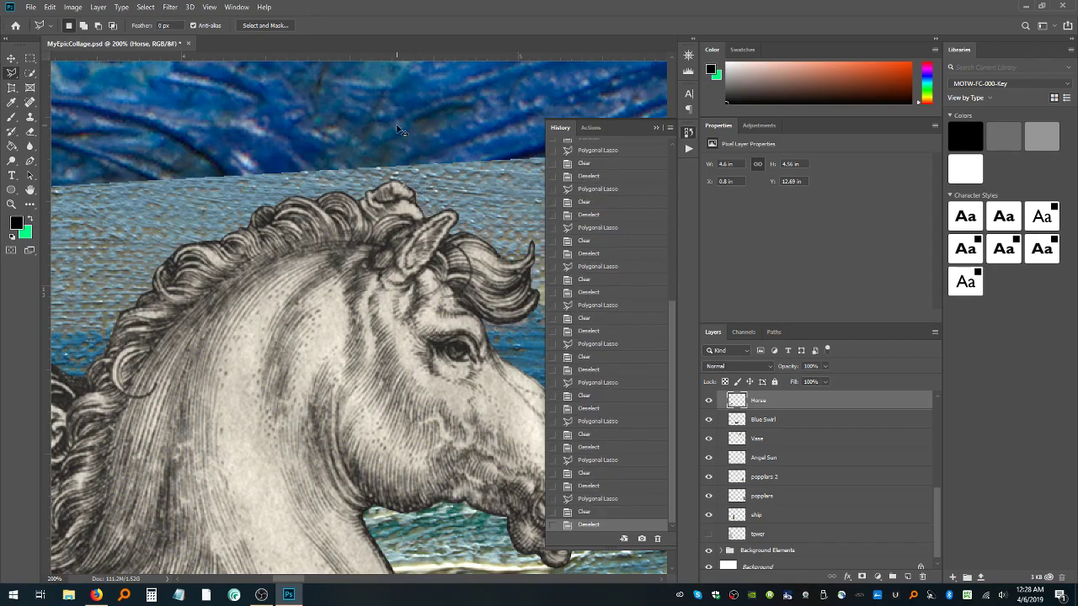
Zoom in on the engraved figure behind the mane at the neck
key("ctrl+minus")
key("ctrl+minus")
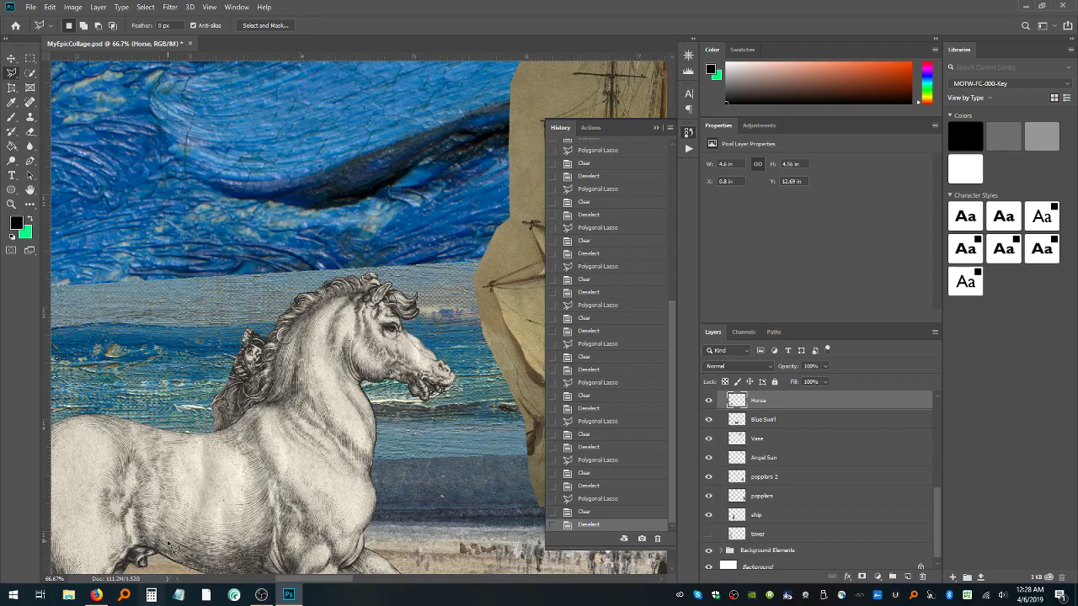
left_click(11, 204)
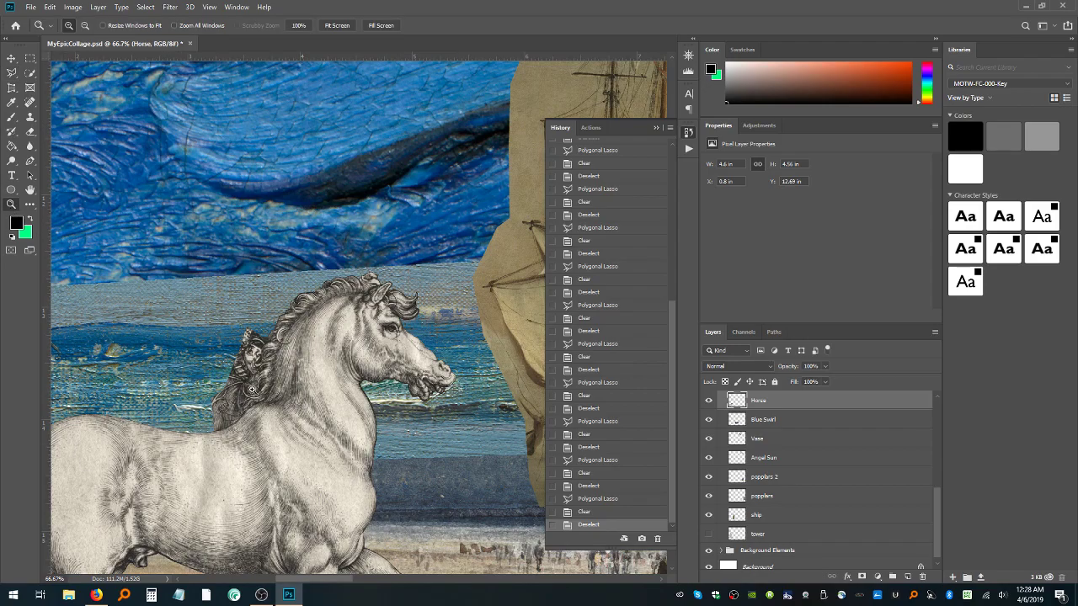
left_click(205, 403)
left_click(205, 402)
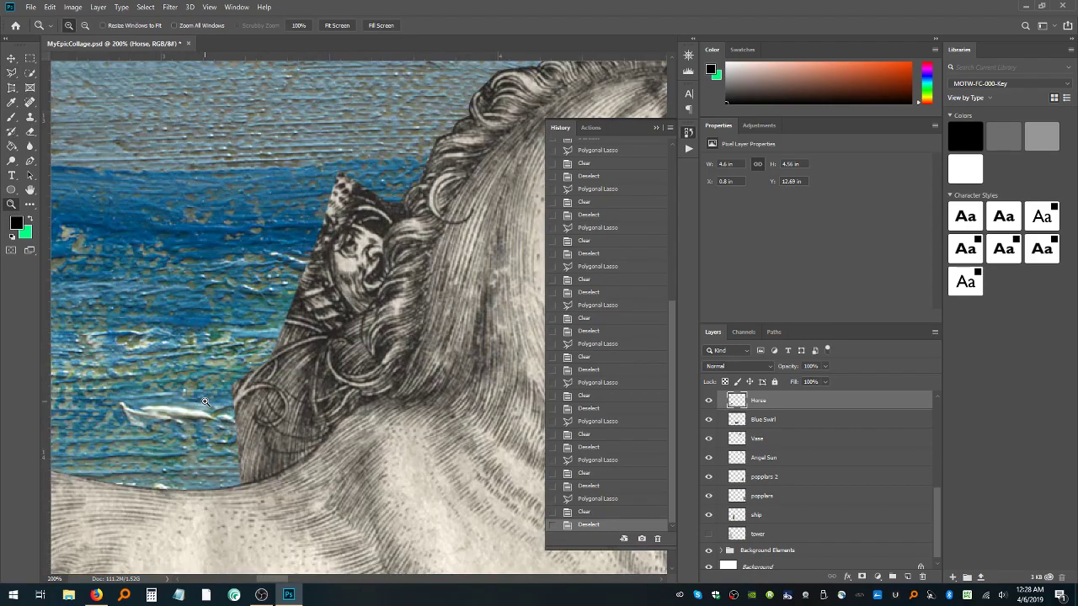
scroll(270, 402, "down", 2)
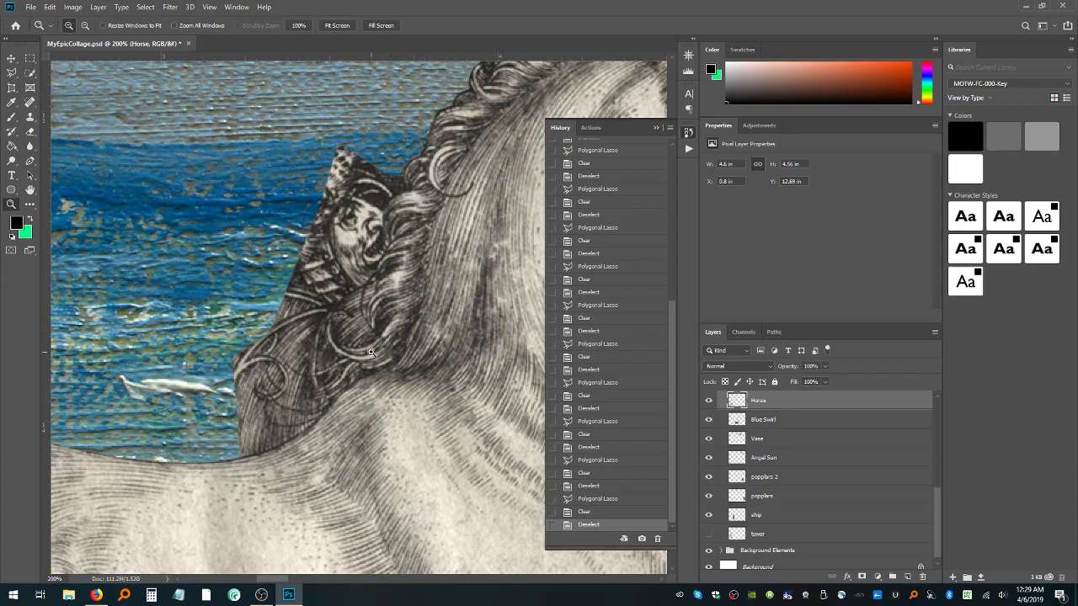
left_click(13, 73)
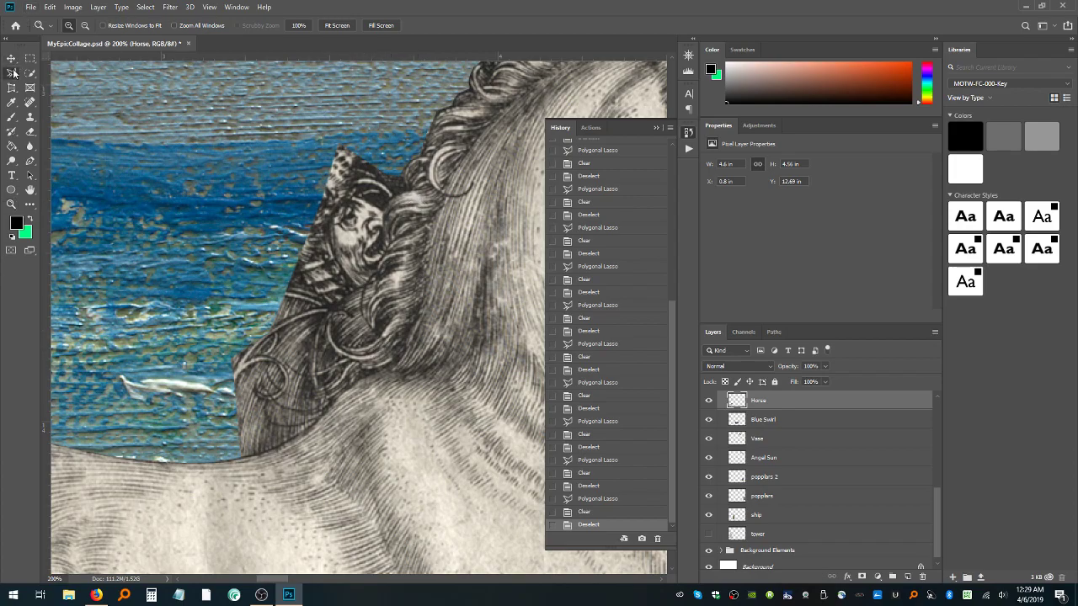
Lasso the engraved figure along the horse's back and mane, delete it, and deselect
left_click(151, 314)
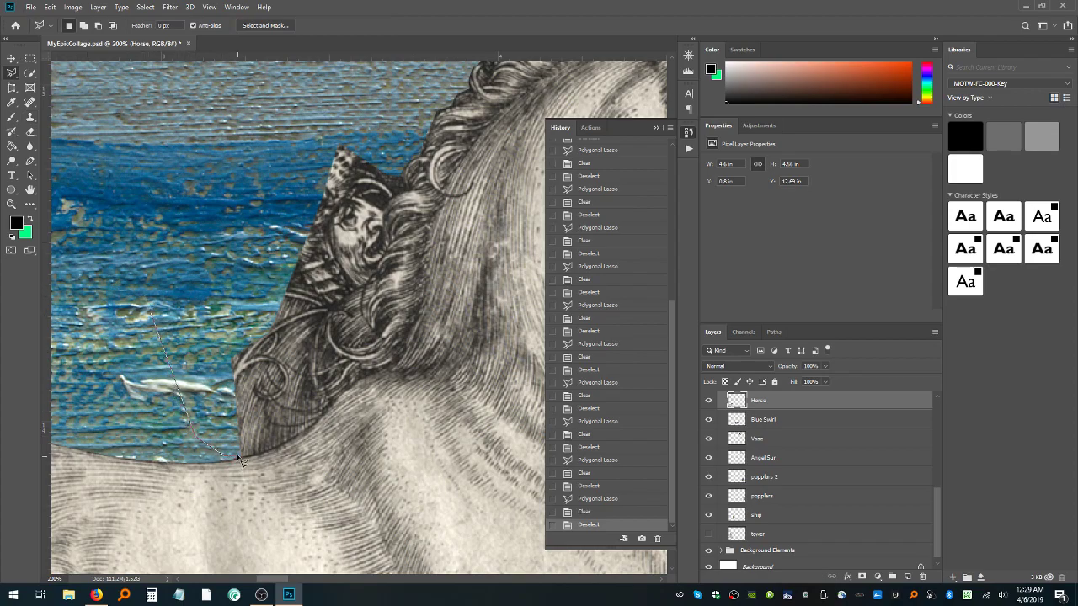
mouse_move(242, 463)
left_mouse_down()
mouse_move(299, 438)
mouse_move(376, 377)
mouse_move(342, 350)
mouse_move(353, 356)
mouse_move(374, 344)
mouse_move(368, 310)
mouse_move(390, 239)
left_mouse_up()
mouse_move(388, 223)
left_mouse_down()
mouse_move(411, 194)
mouse_move(397, 181)
mouse_move(428, 153)
mouse_move(423, 128)
mouse_move(462, 115)
mouse_move(457, 94)
mouse_move(475, 96)
mouse_move(468, 85)
mouse_move(326, 91)
mouse_move(212, 150)
mouse_move(166, 218)
left_mouse_up()
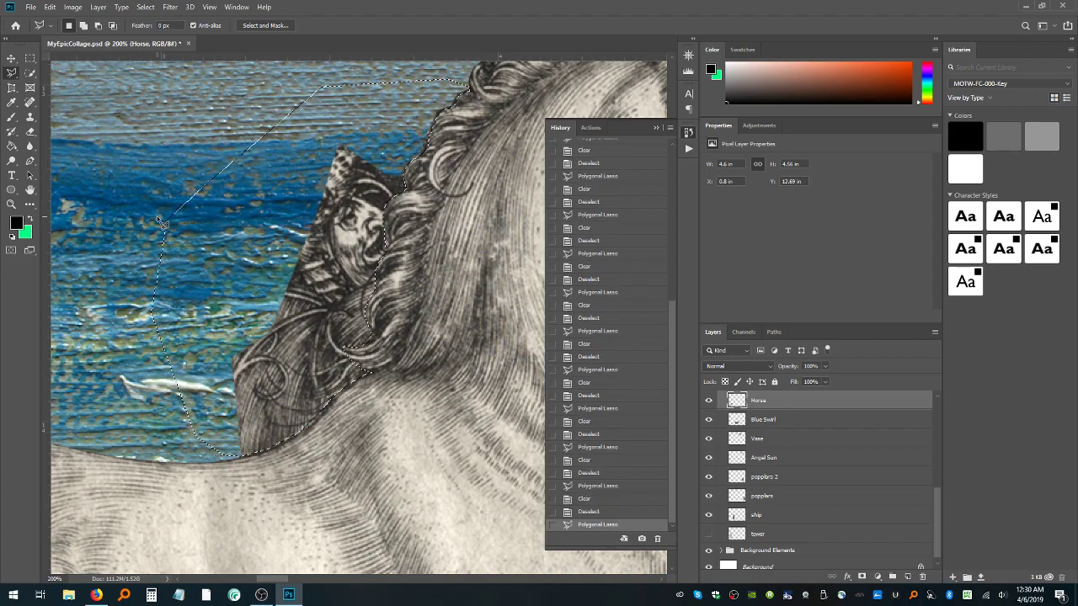
double_click(156, 215)
key("Delete")
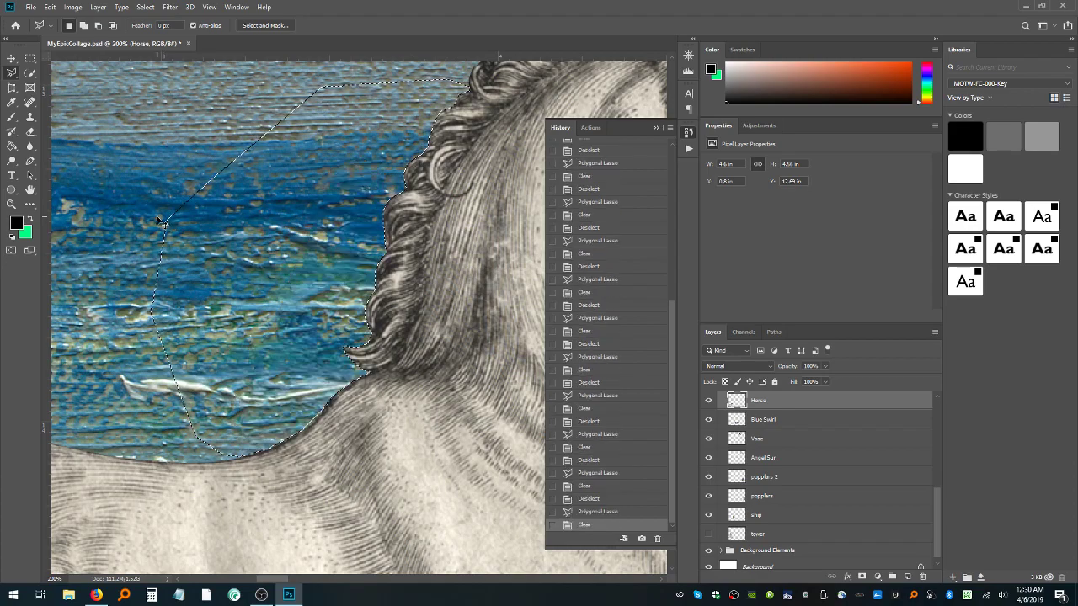
key("ctrl+d")
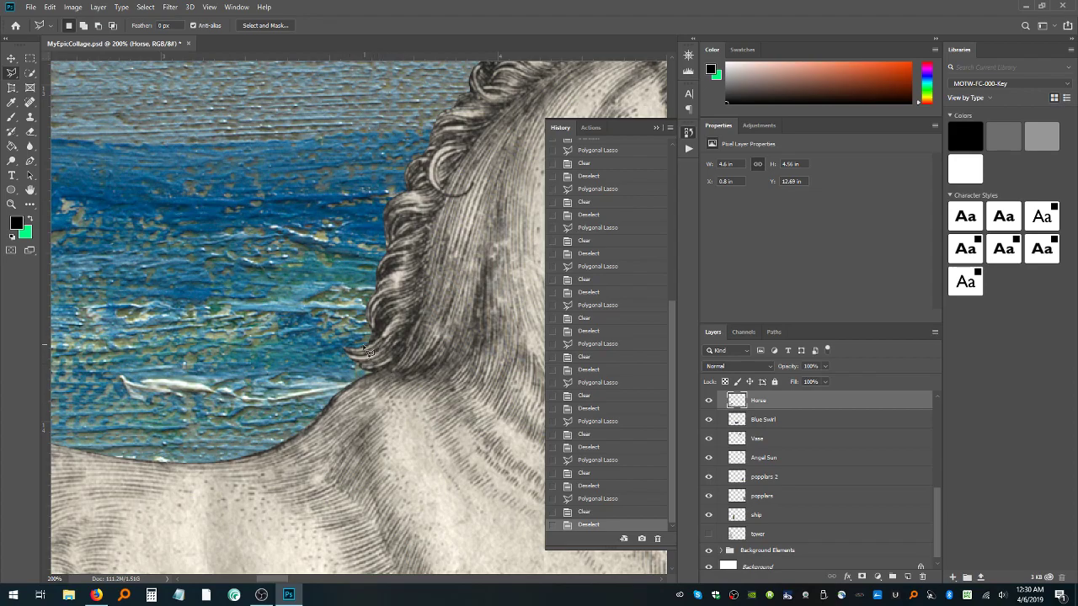
scroll(733, 510, "down", 1)
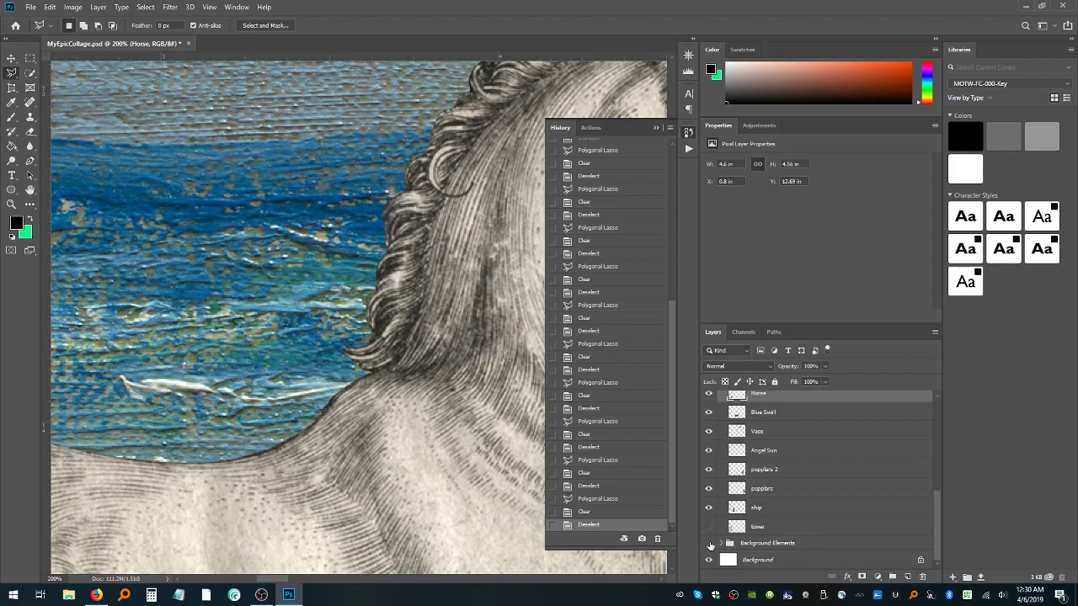
Hide the Background Elements group and delete the paper scrap atop the mane
left_click(709, 544)
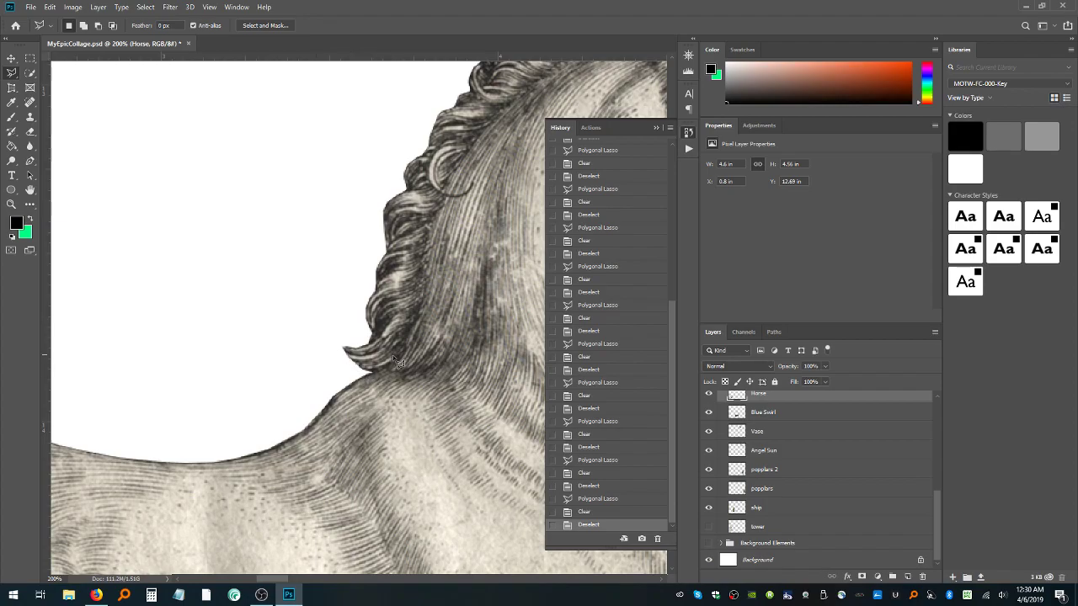
scroll(392, 355, "up", 3)
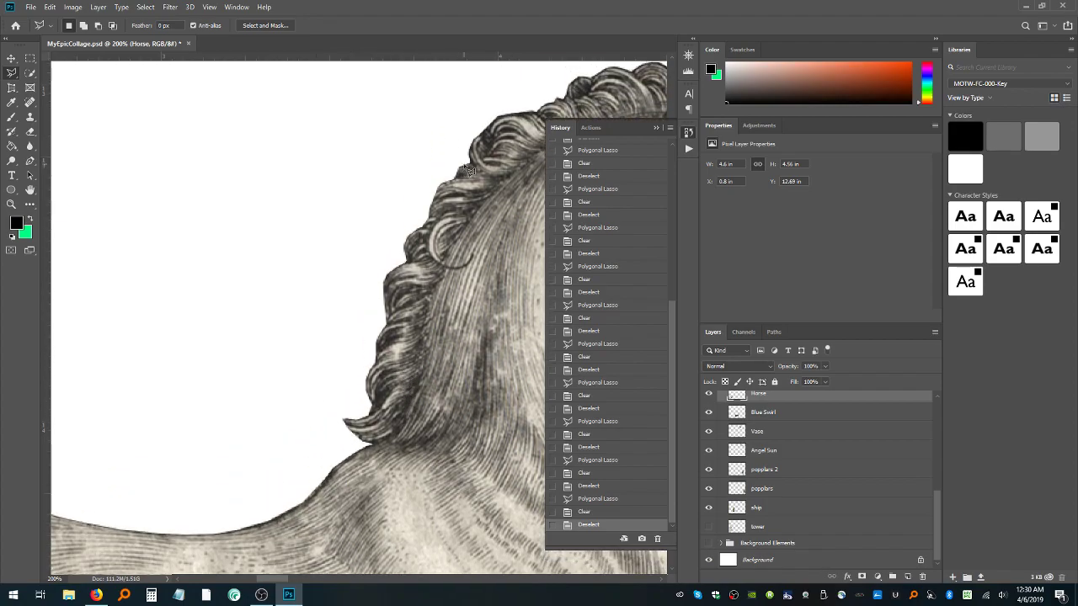
left_click(531, 94)
double_click(569, 91)
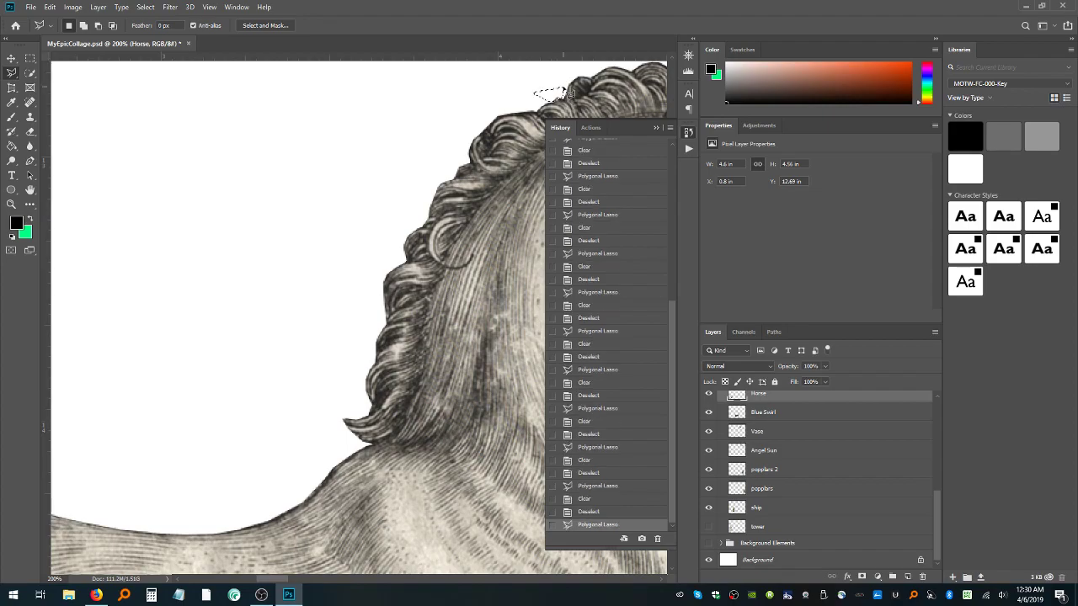
key("Delete")
key("ctrl+d")
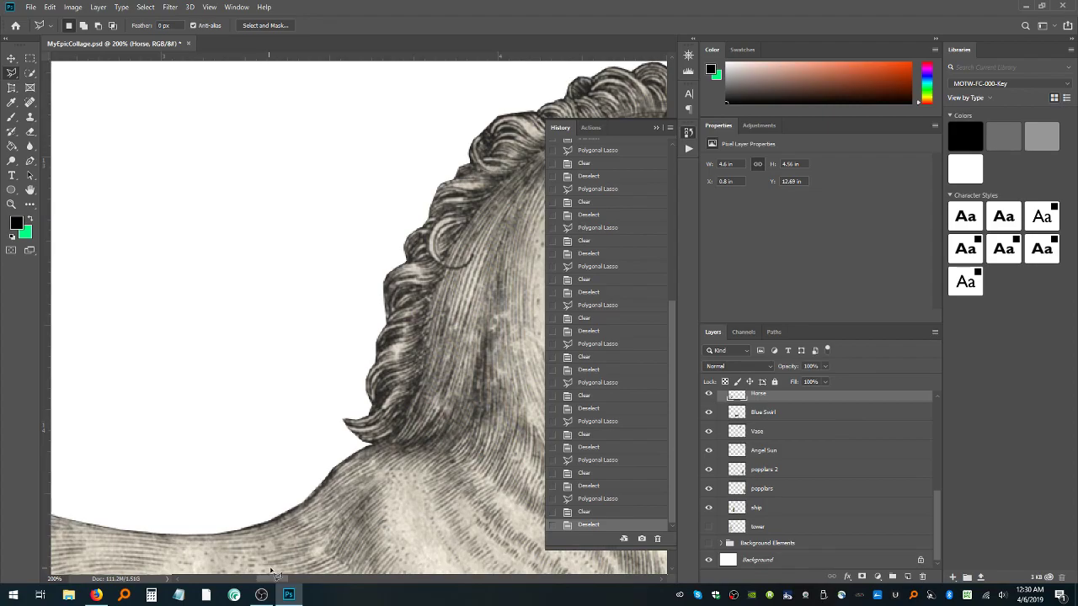
mouse_move(292, 581)
left_mouse_down()
mouse_move(314, 581)
mouse_move(298, 581)
left_mouse_up()
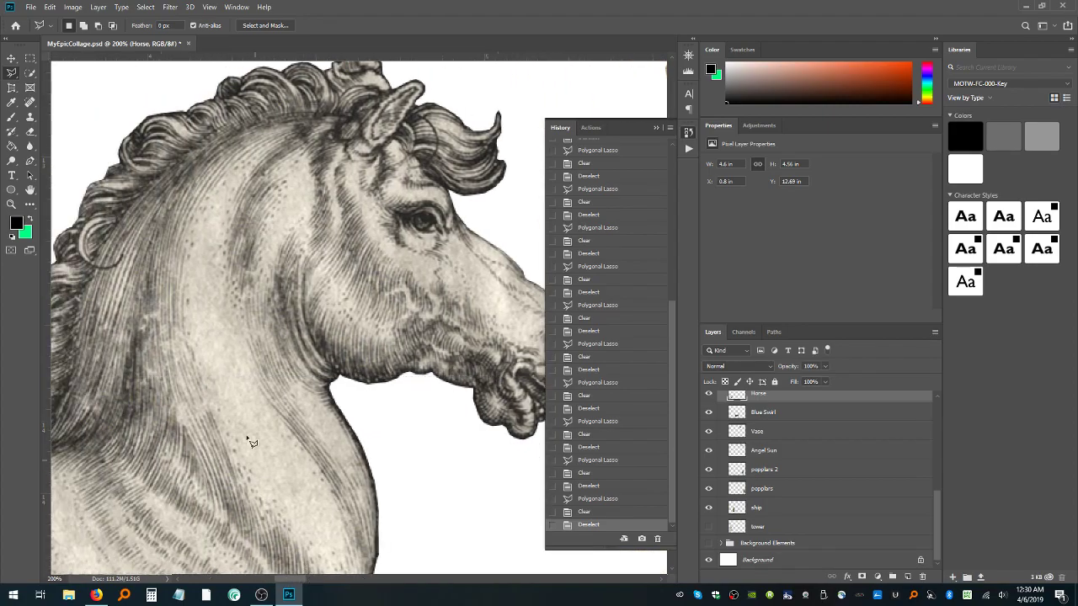
Delete the speck near the hind leg and zoom out to 12.5%
key("ctrl+minus")
key("ctrl+minus")
key("ctrl+minus")
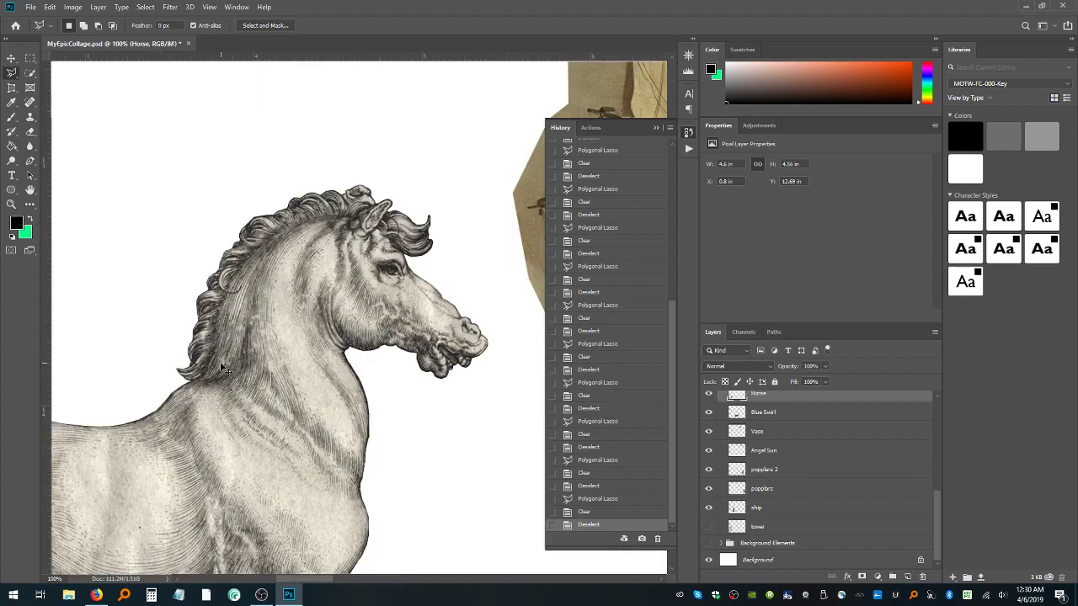
key("ctrl+minus")
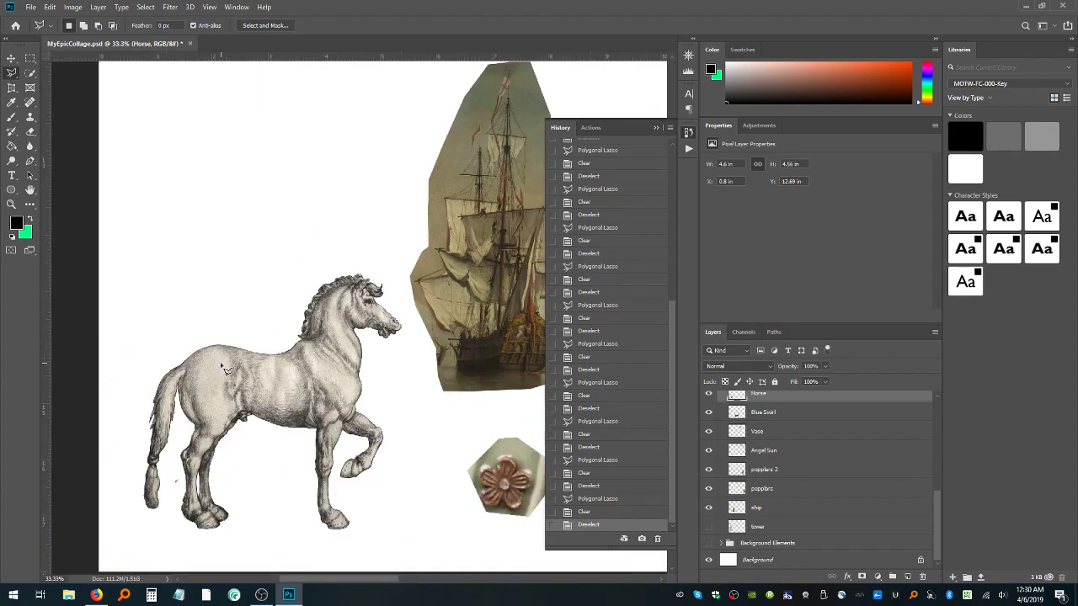
left_click(173, 469)
left_click(180, 497)
left_click(174, 470)
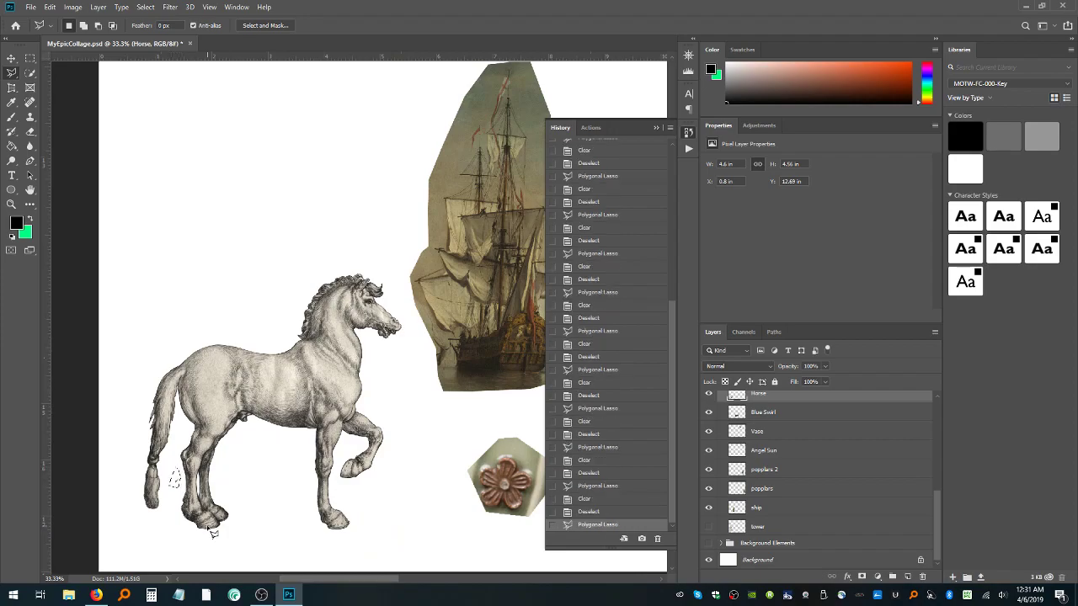
key("Delete")
key("ctrl+d")
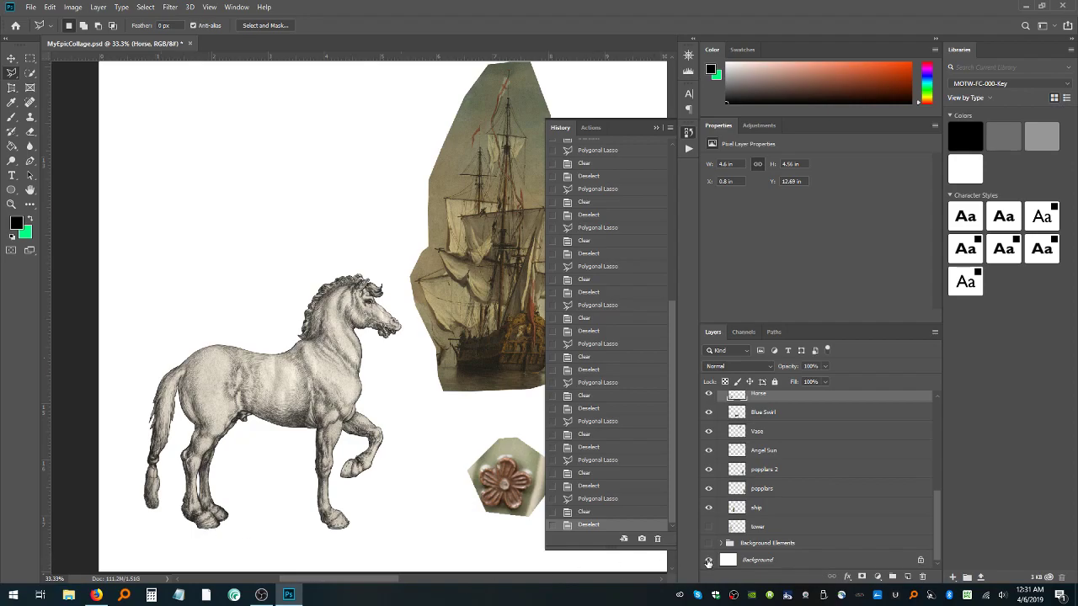
key("ctrl+minus")
key("ctrl+minus")
key("ctrl+minus")
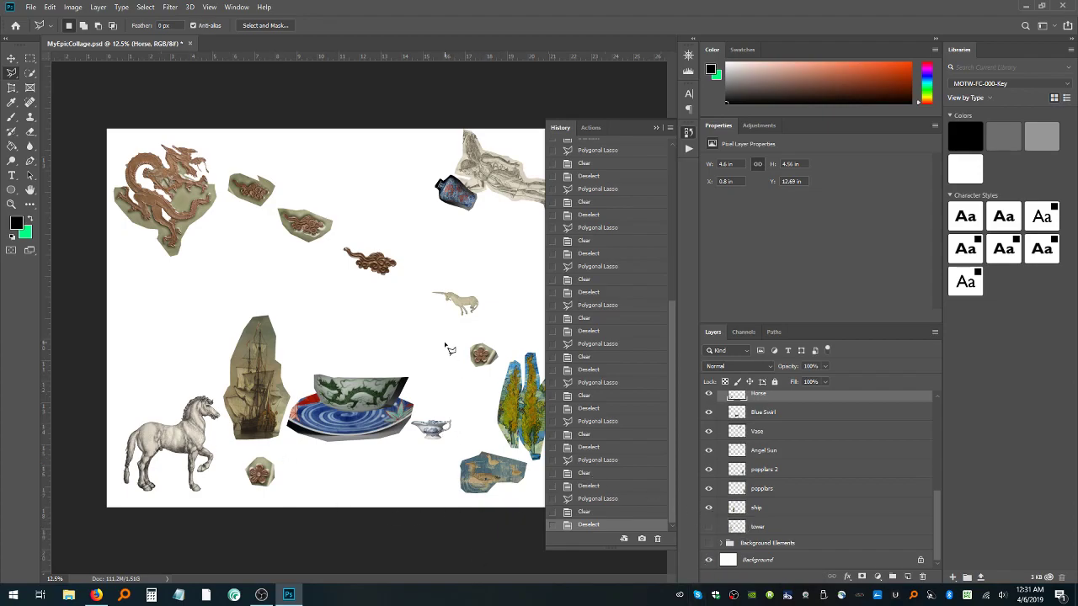
left_click(709, 526)
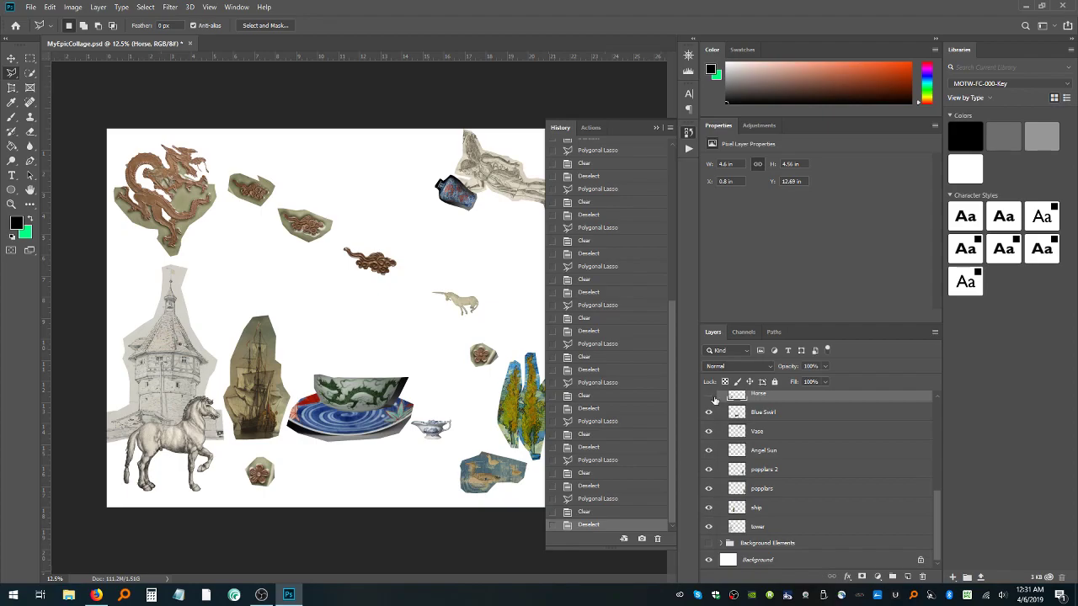
left_click(709, 395)
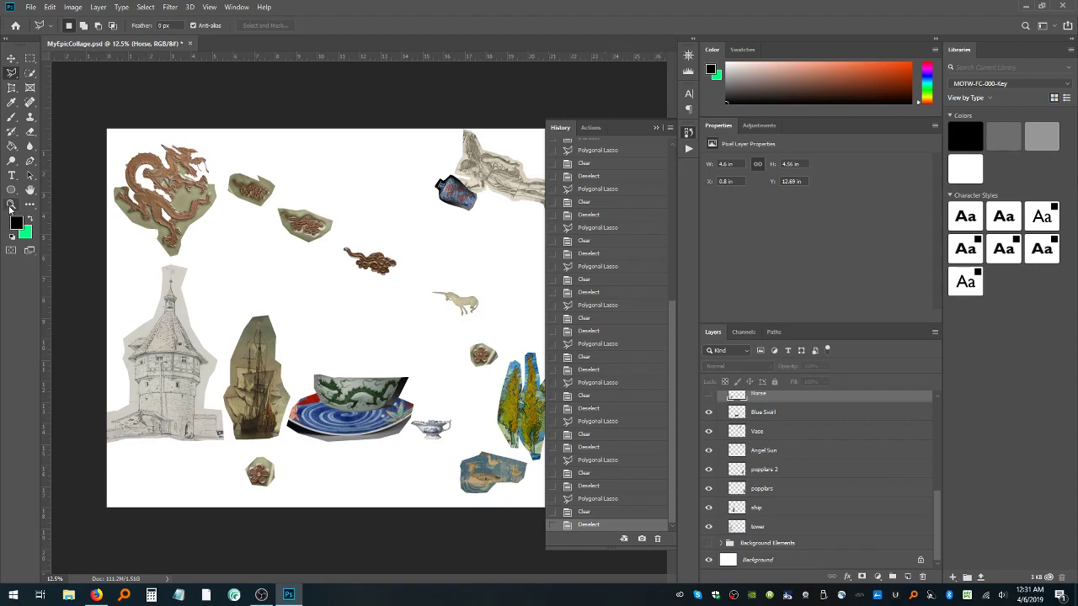
left_click(824, 528)
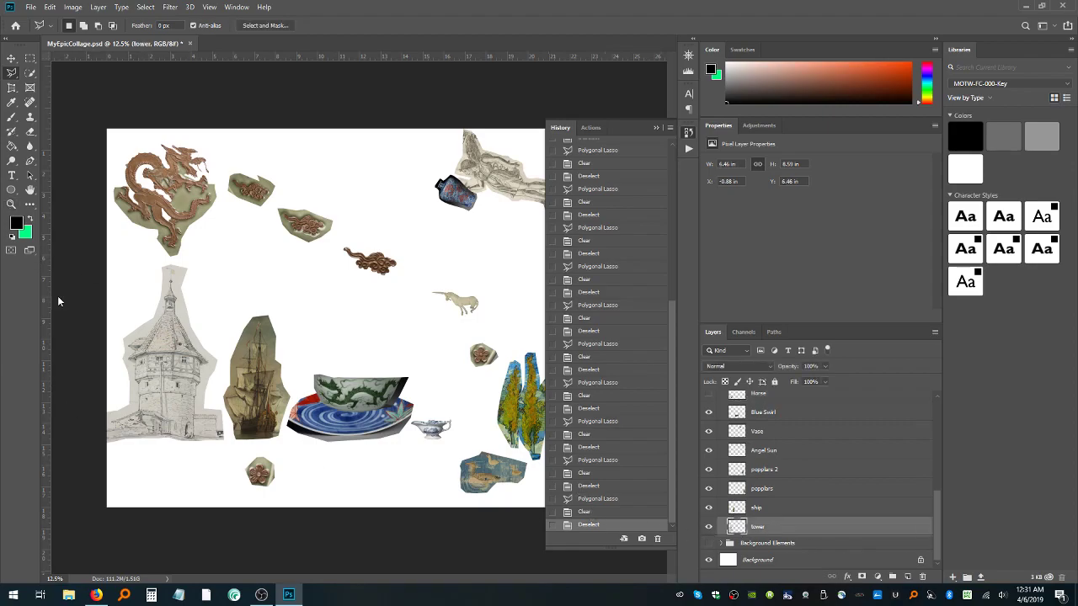
left_click(11, 204)
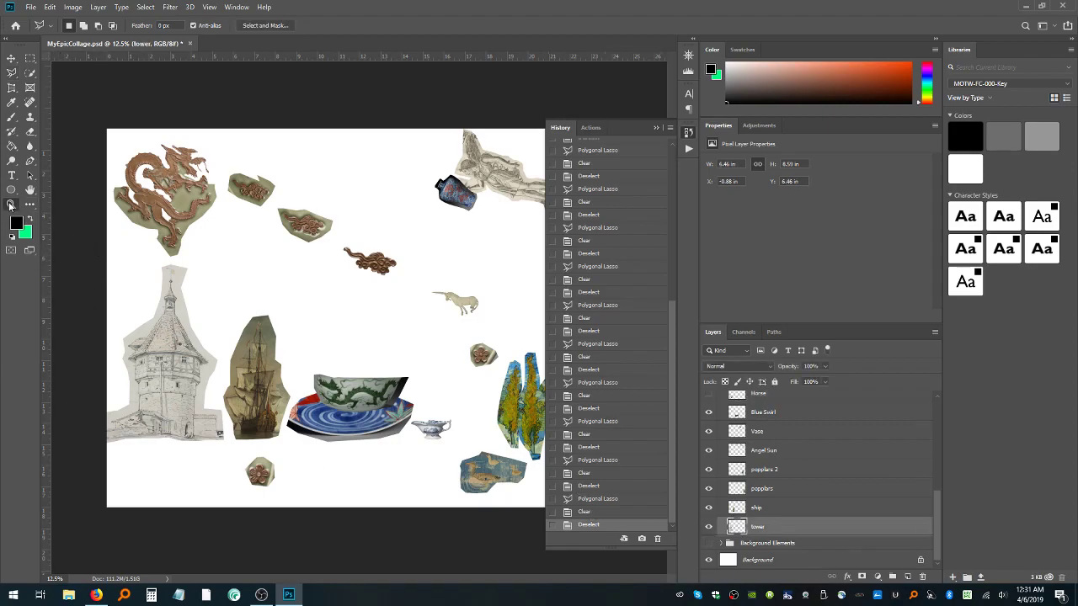
left_click(142, 381)
left_click(142, 396)
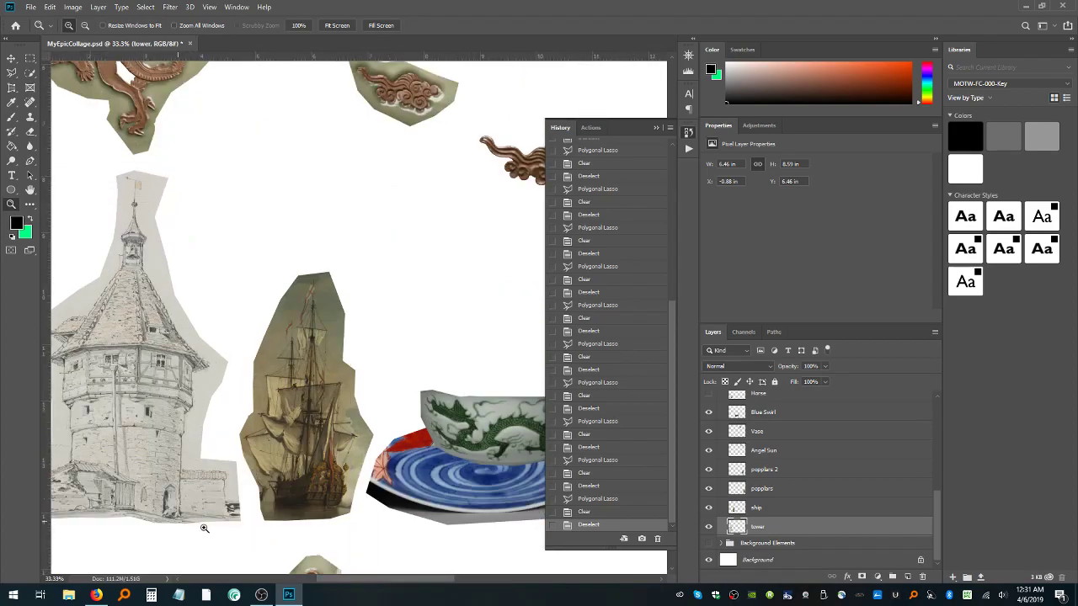
left_click(100, 415)
left_click_drag(346, 582, 308, 582)
scroll(262, 454, "down", 5)
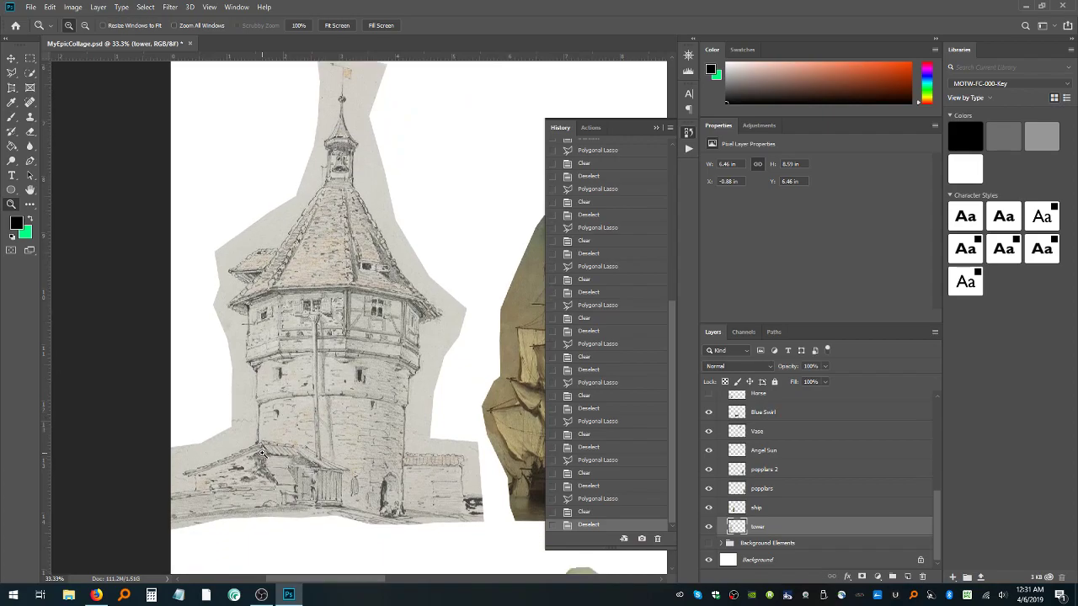
scroll(262, 454, "up", 4)
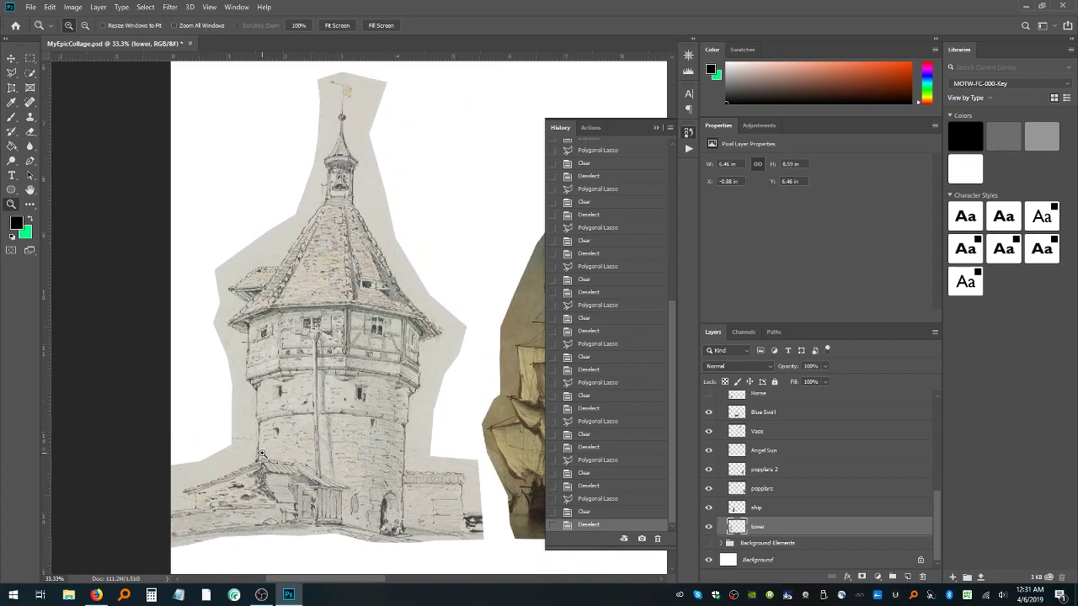
left_click(30, 75)
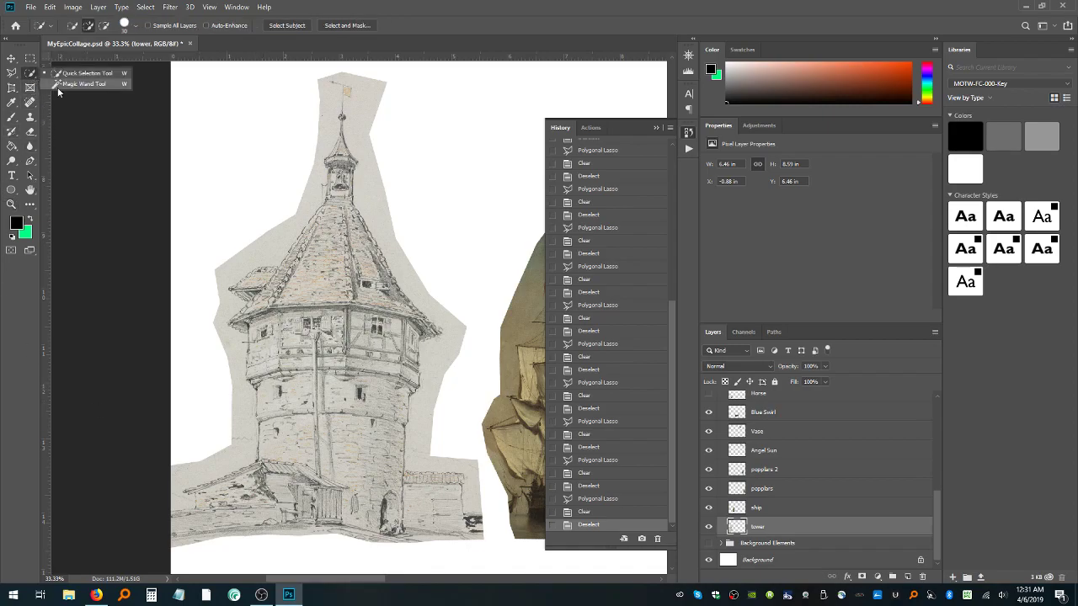
left_click(63, 84)
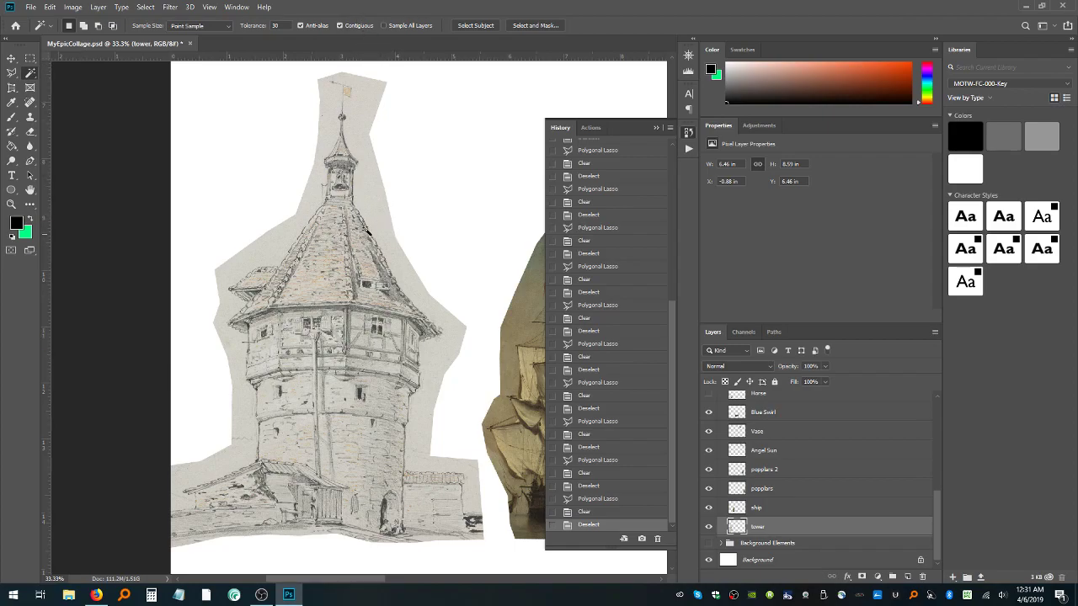
left_click(360, 124)
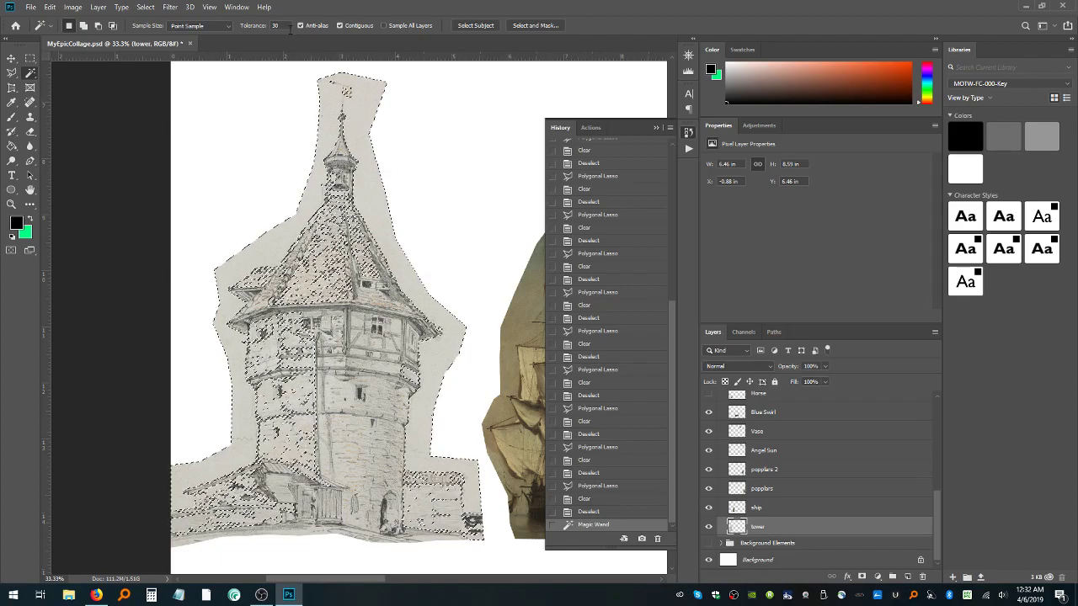
left_click_drag(266, 27, 251, 28)
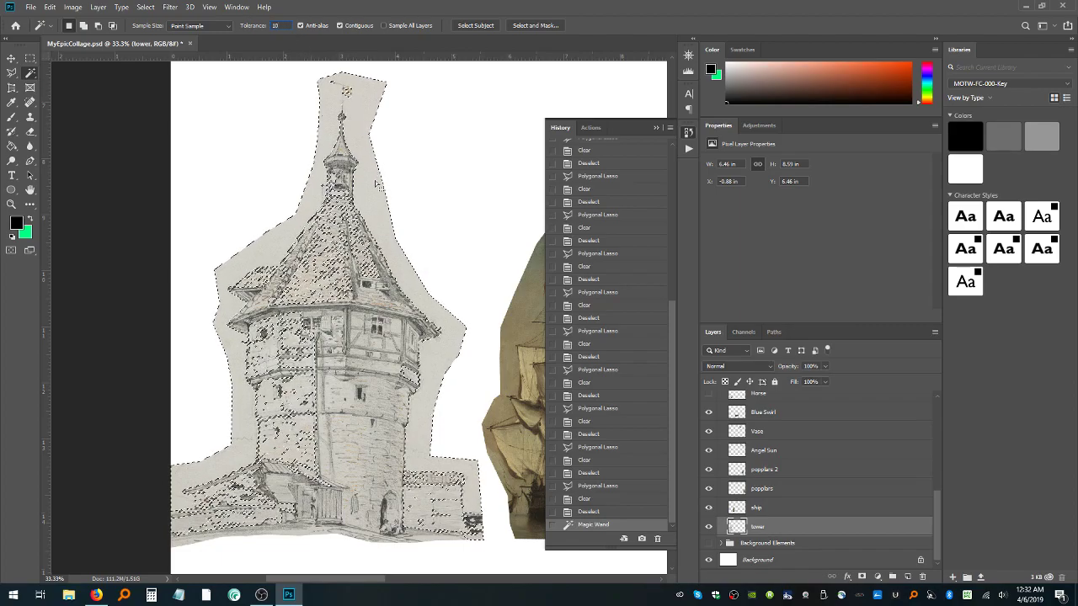
key("ctrl+d")
left_click(384, 210)
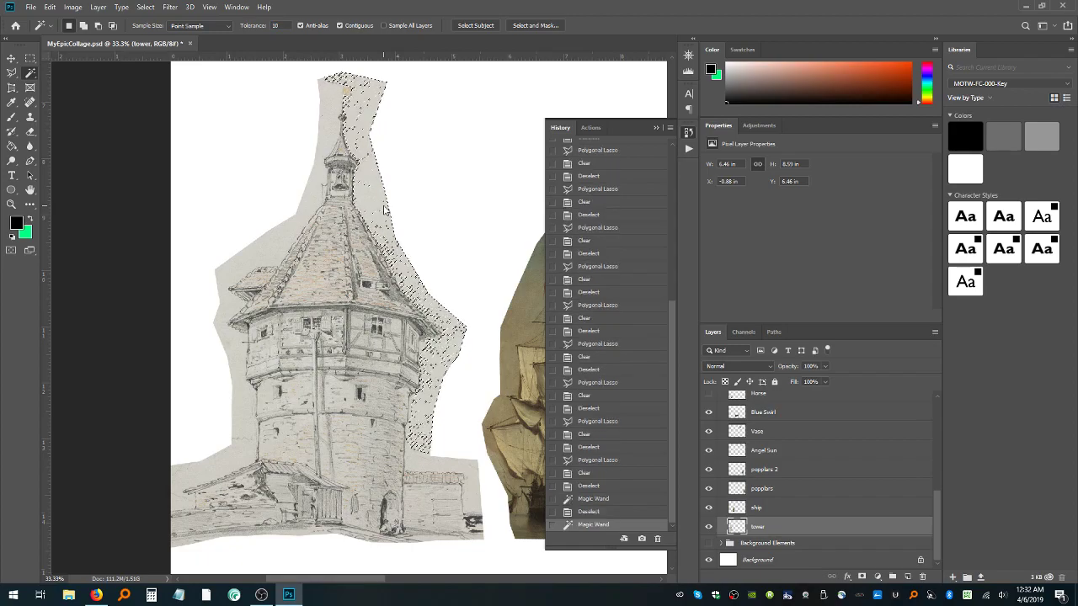
key("ctrl+d")
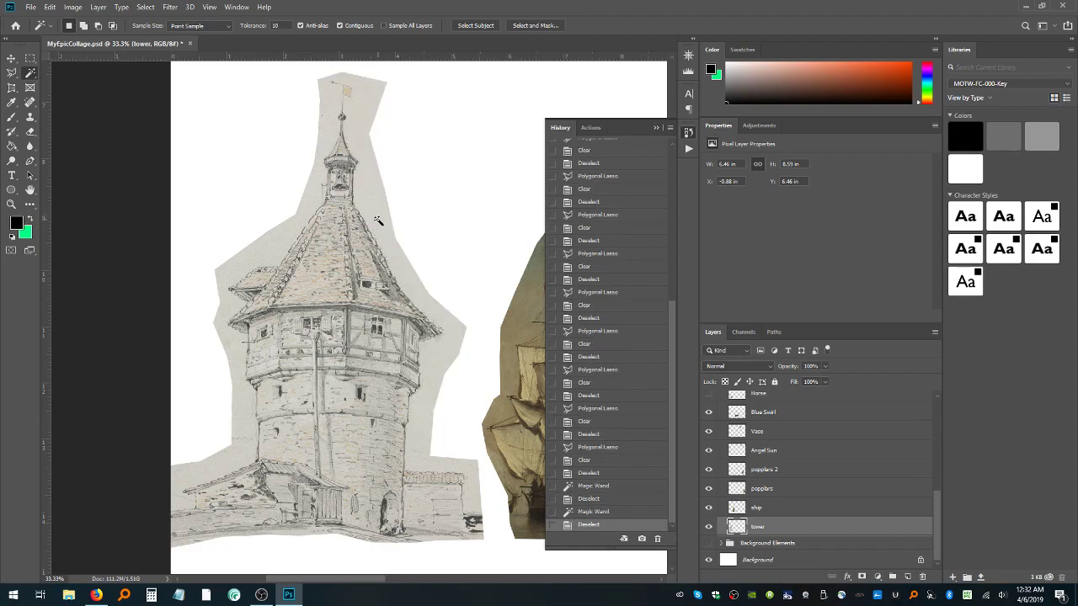
left_click(379, 222)
key("ctrl+d")
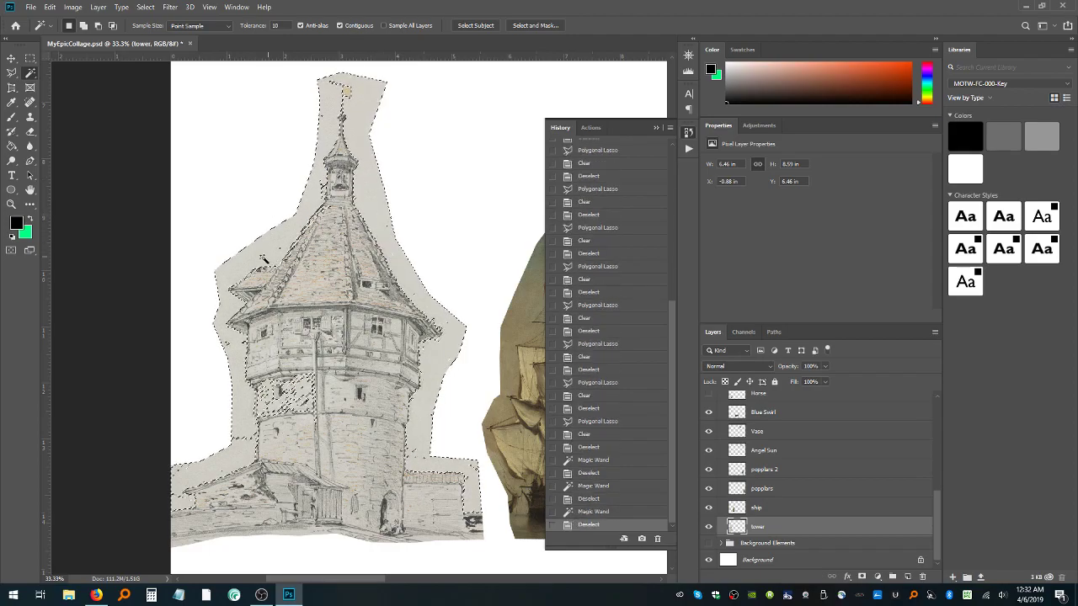
left_click(261, 272)
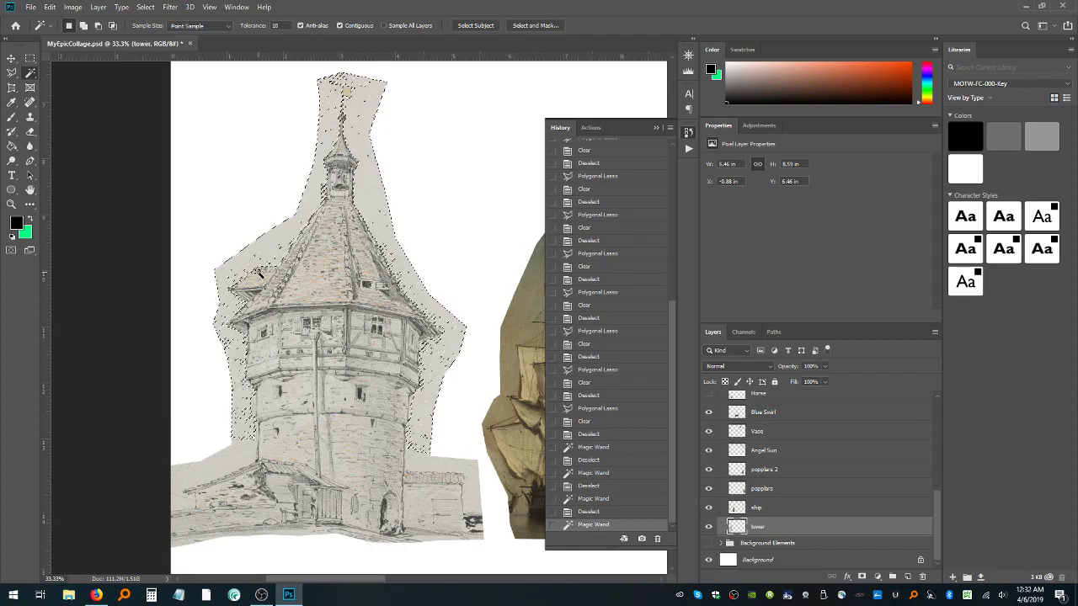
left_click(181, 490, "shift")
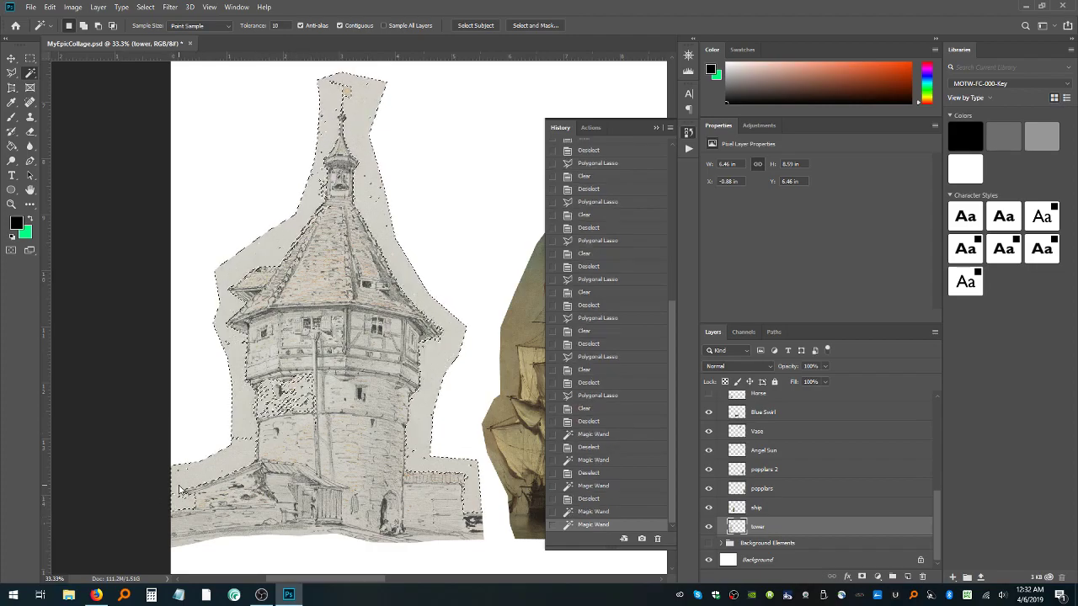
key("ctrl+d")
left_click(476, 511)
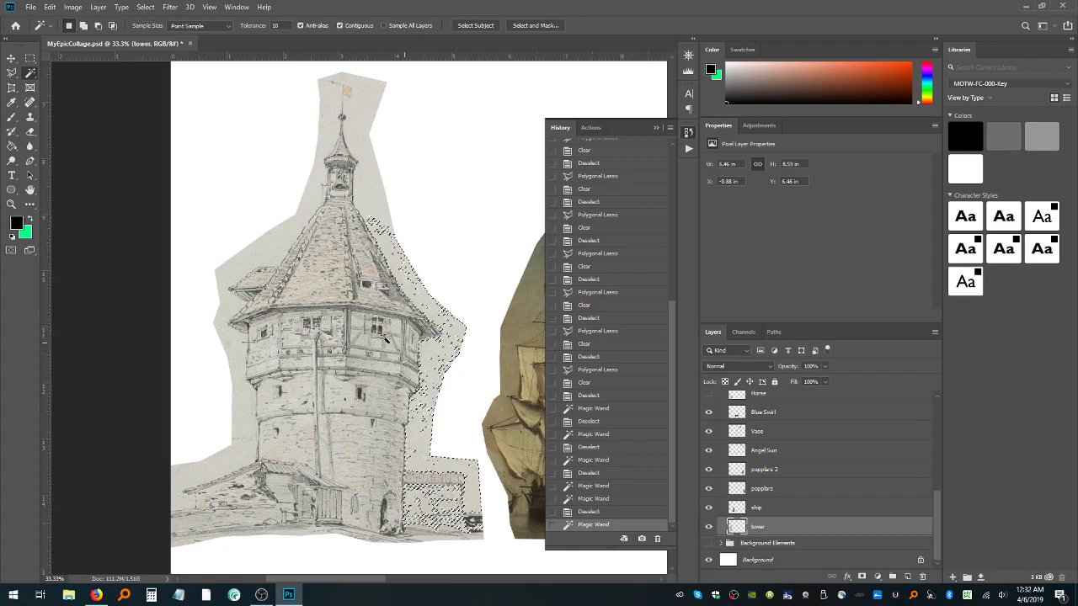
left_click(11, 204)
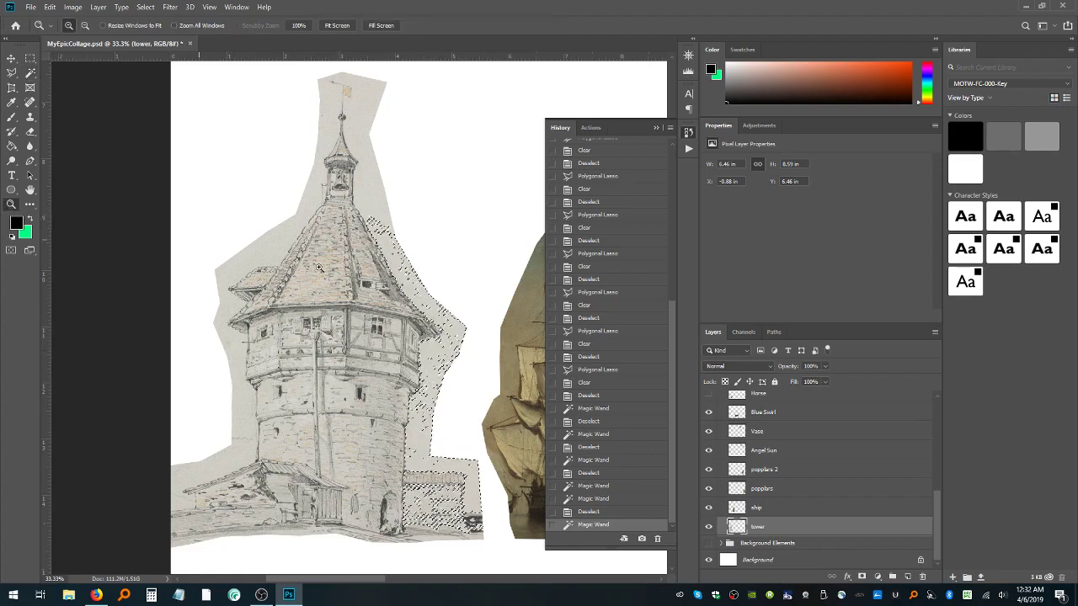
left_click(448, 318)
left_click(443, 328)
left_click(436, 339)
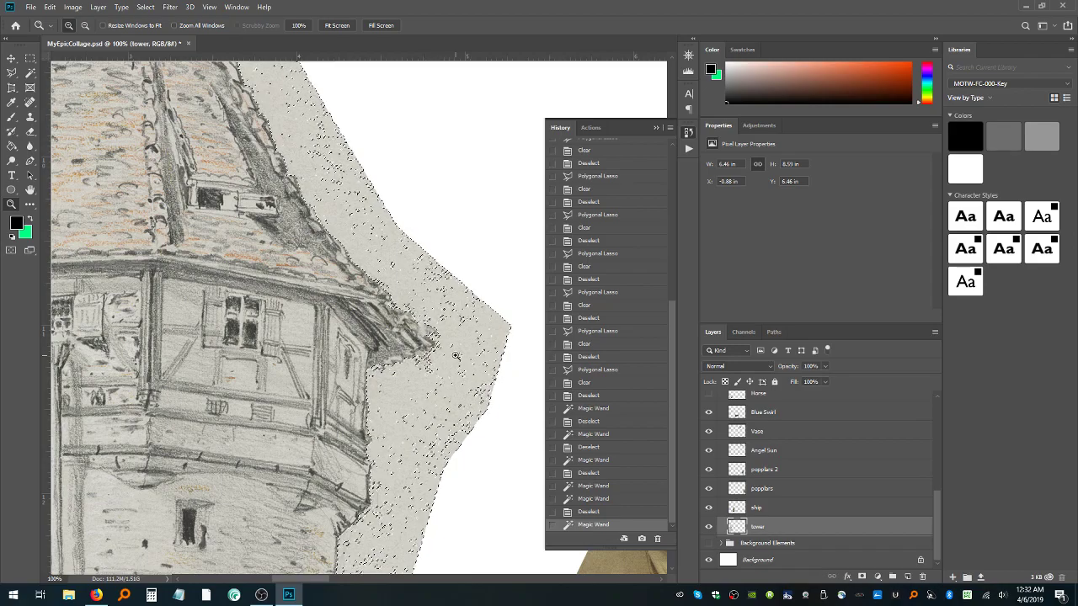
left_click(459, 359, "alt")
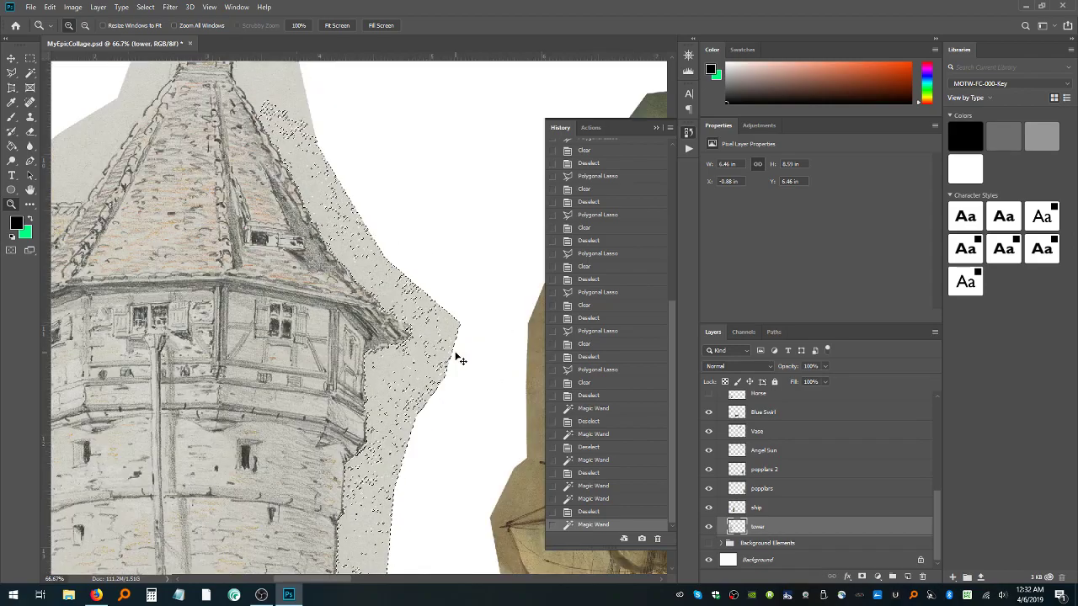
left_click(458, 358, "alt")
left_click(457, 356, "alt")
left_click(455, 354, "alt")
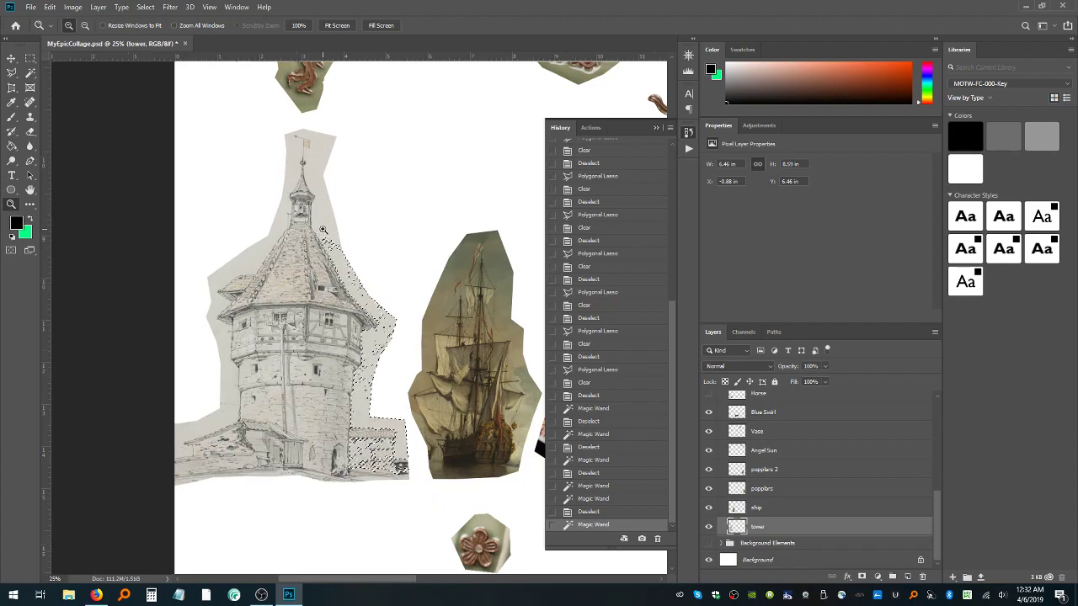
key("ctrl+d")
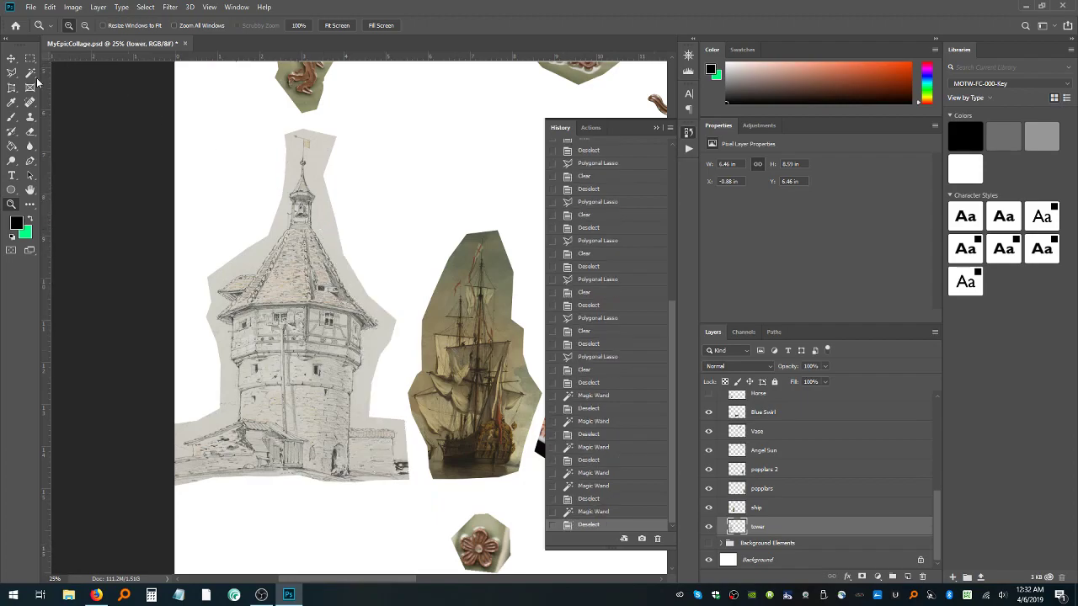
left_click(30, 73)
left_click(84, 83)
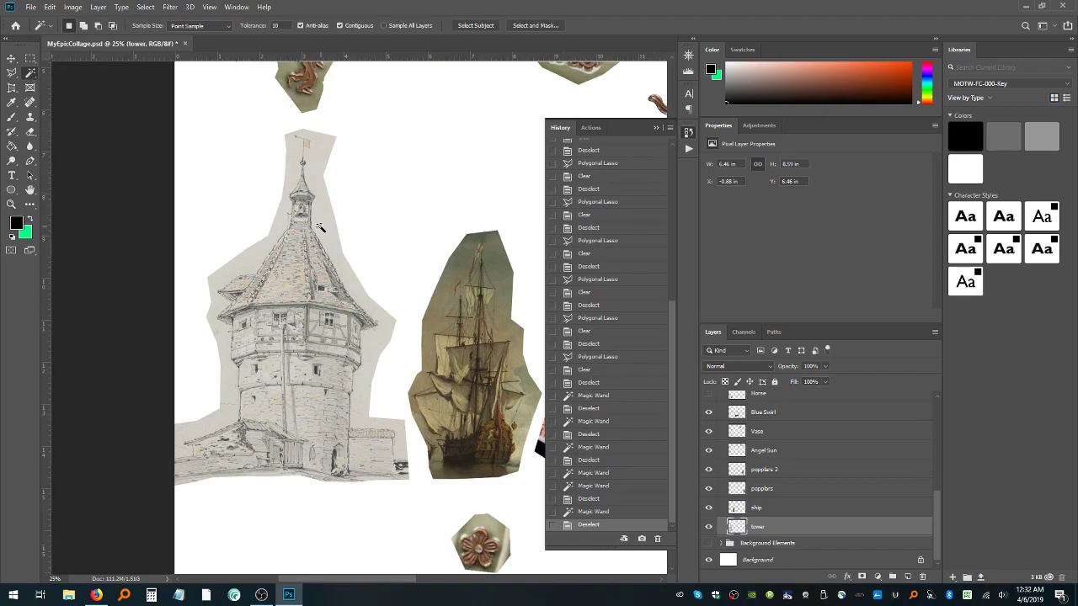
right_click(34, 73)
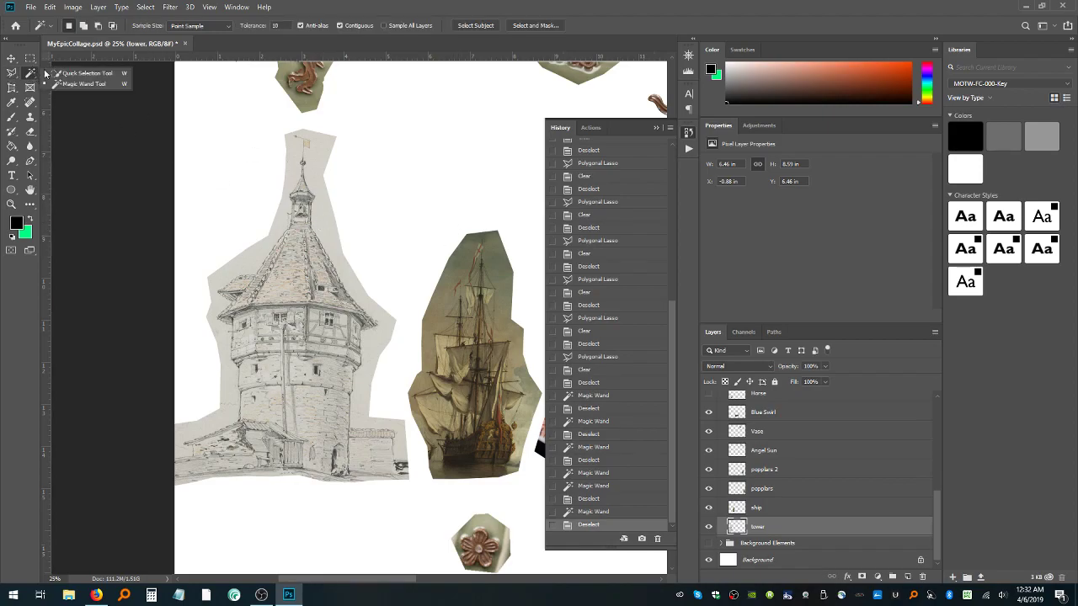
left_click(73, 74)
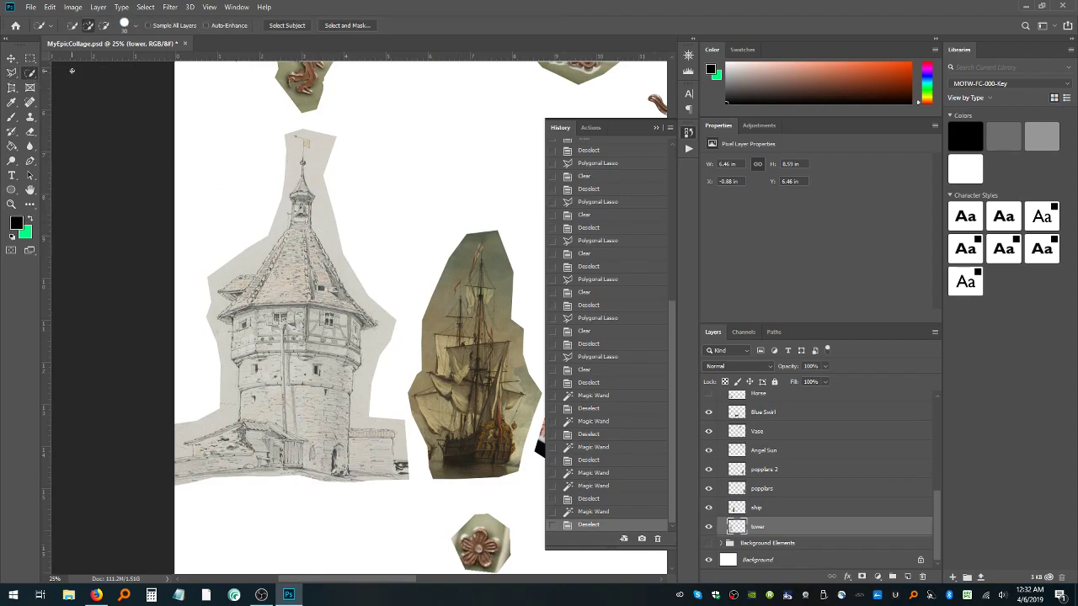
left_click(327, 237)
left_click(326, 241)
mouse_move(338, 262)
left_mouse_down()
mouse_move(304, 143)
mouse_move(310, 156)
left_mouse_up()
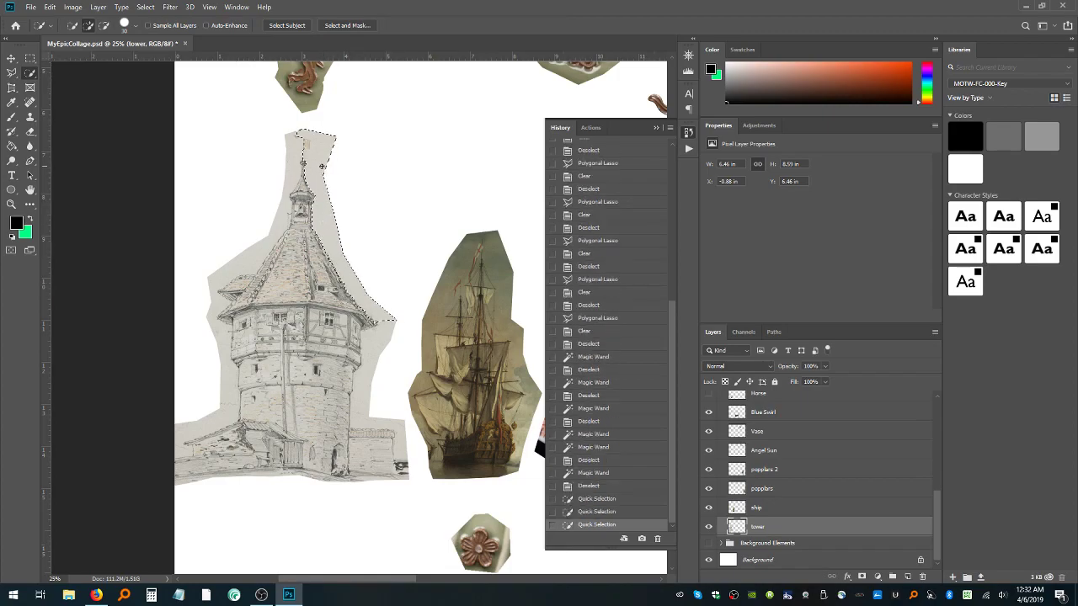
left_click(12, 206)
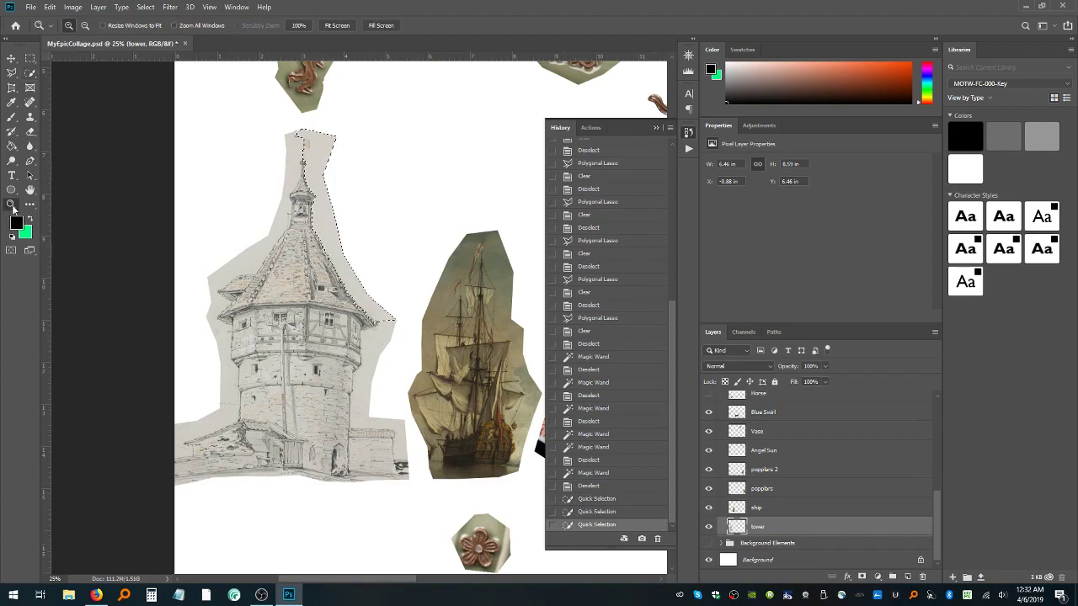
left_click(374, 299)
left_click(374, 344)
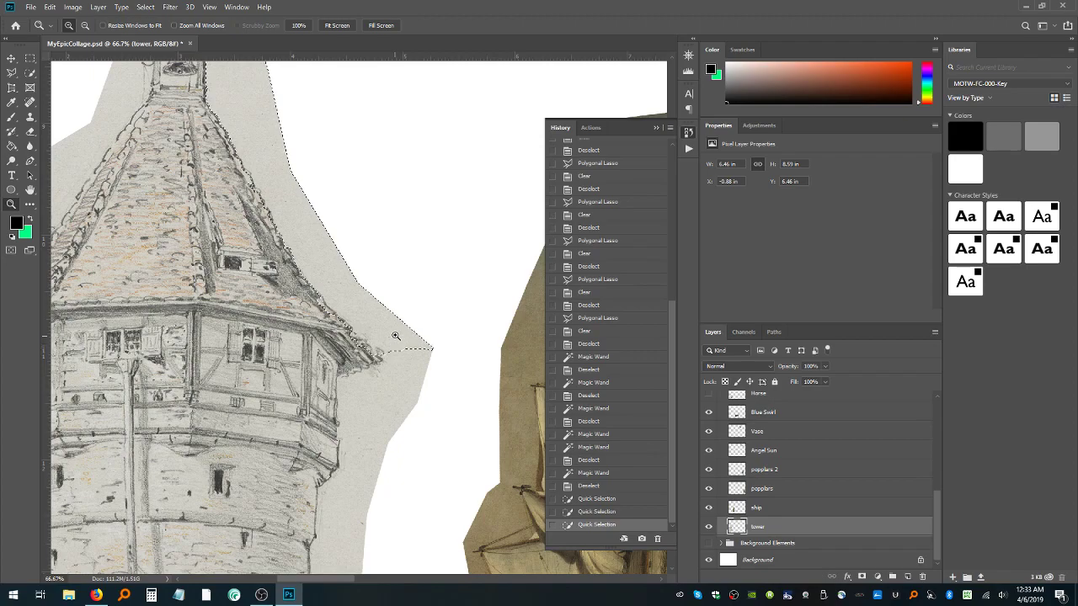
key("ctrl+d")
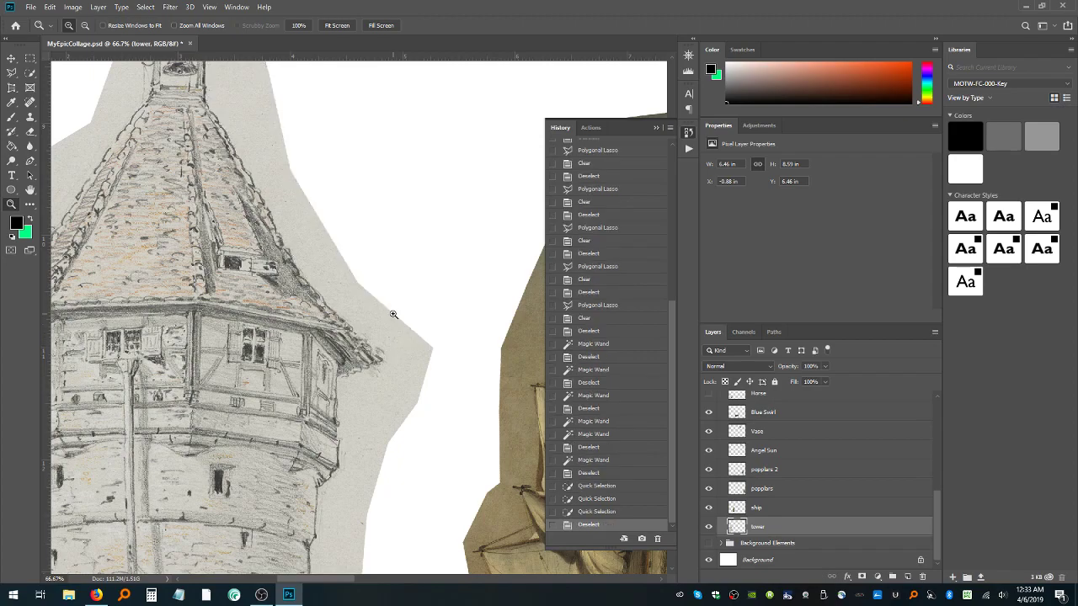
Zoom to 100% on the spire, switch to the Polygonal Lasso, and anchor a point above the weather vane
scroll(393, 314, "up", 5)
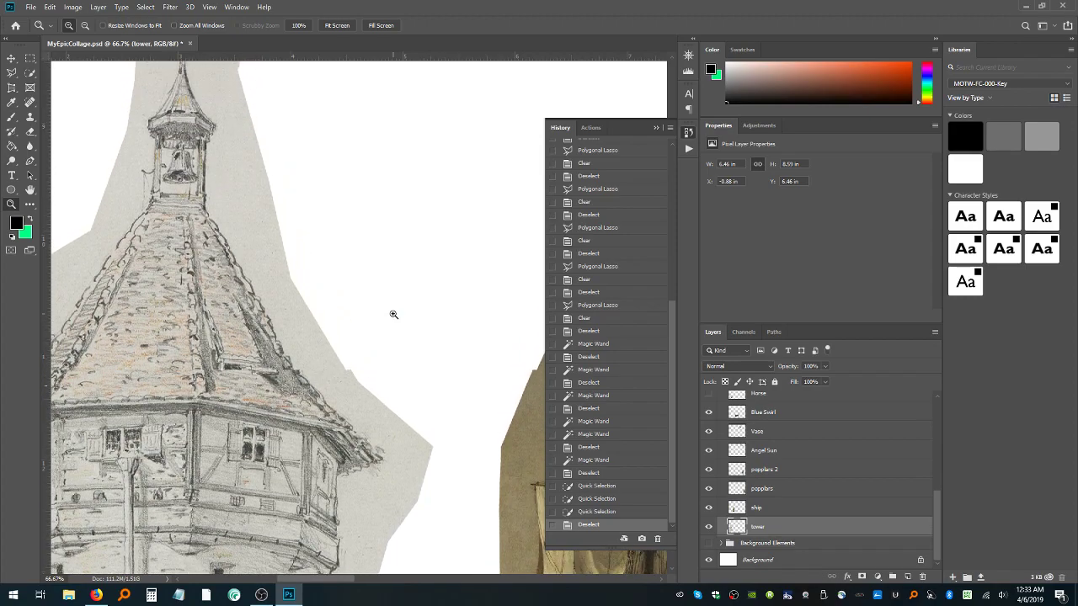
scroll(392, 314, "up", 7)
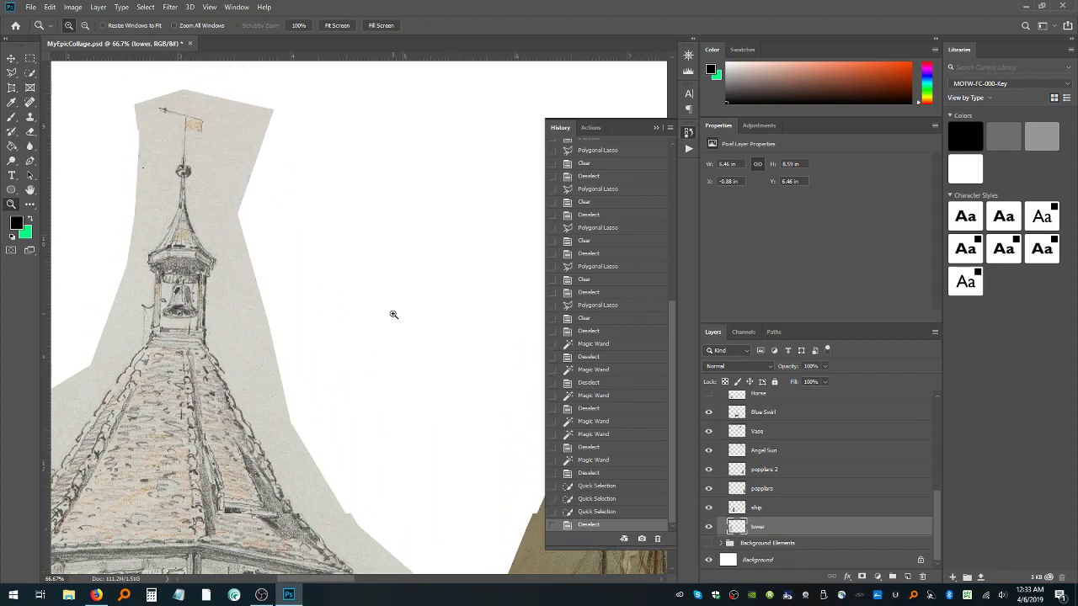
scroll(392, 314, "up", 7)
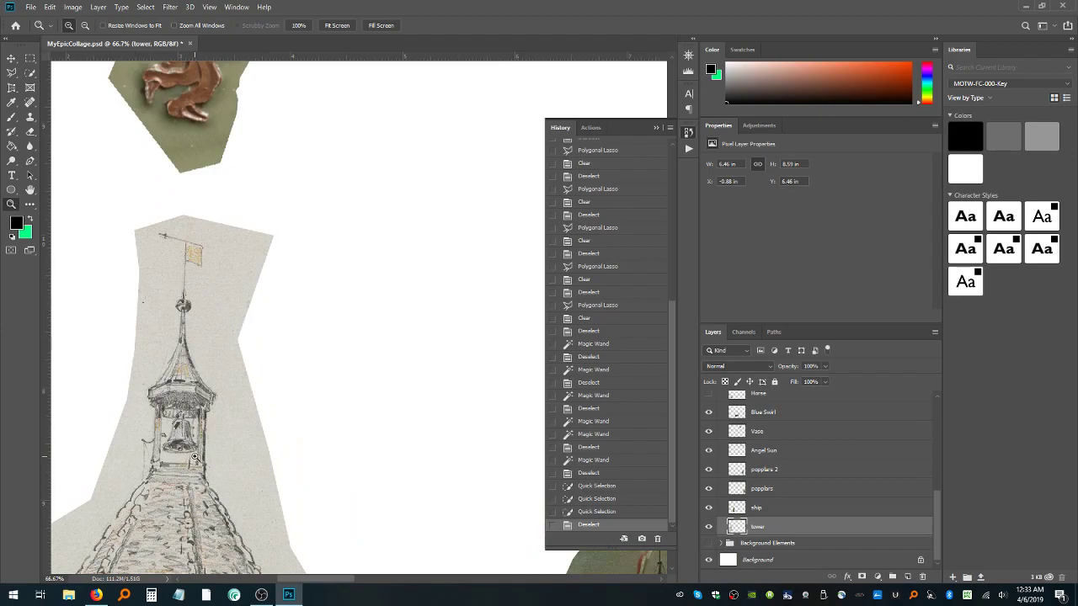
left_click(194, 457)
left_click(11, 72)
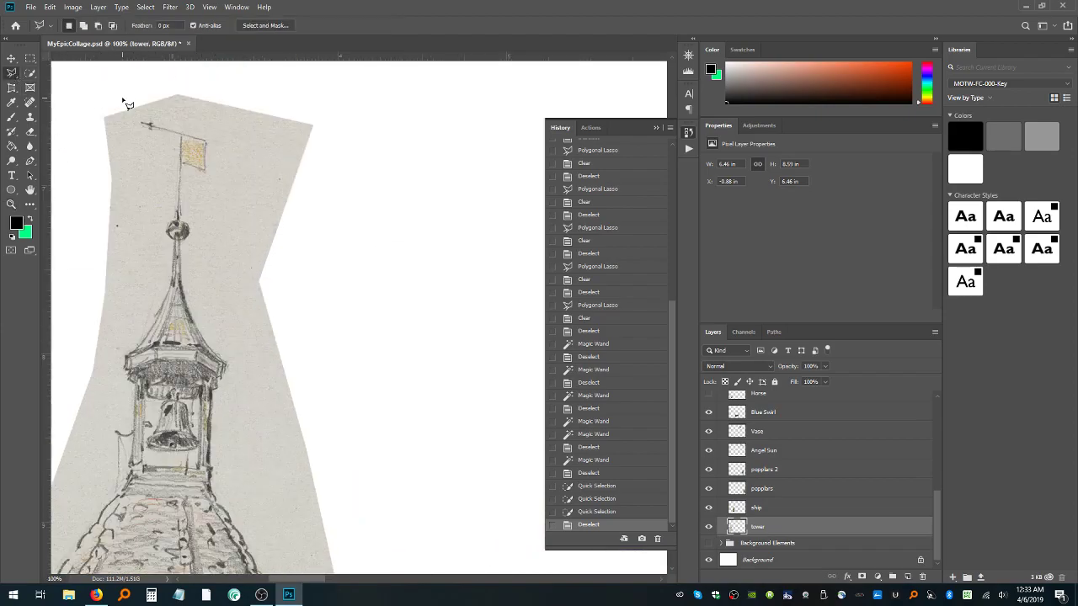
left_click(104, 88)
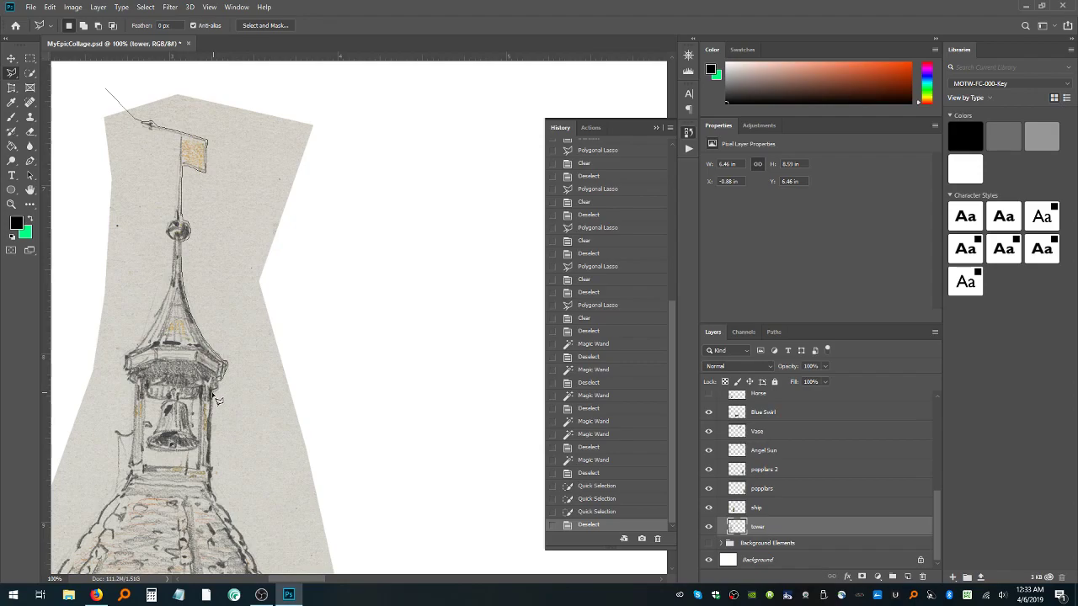
Add an outline point on the spire's right edge and scroll down to the roof
scroll(215, 505, "down", 3)
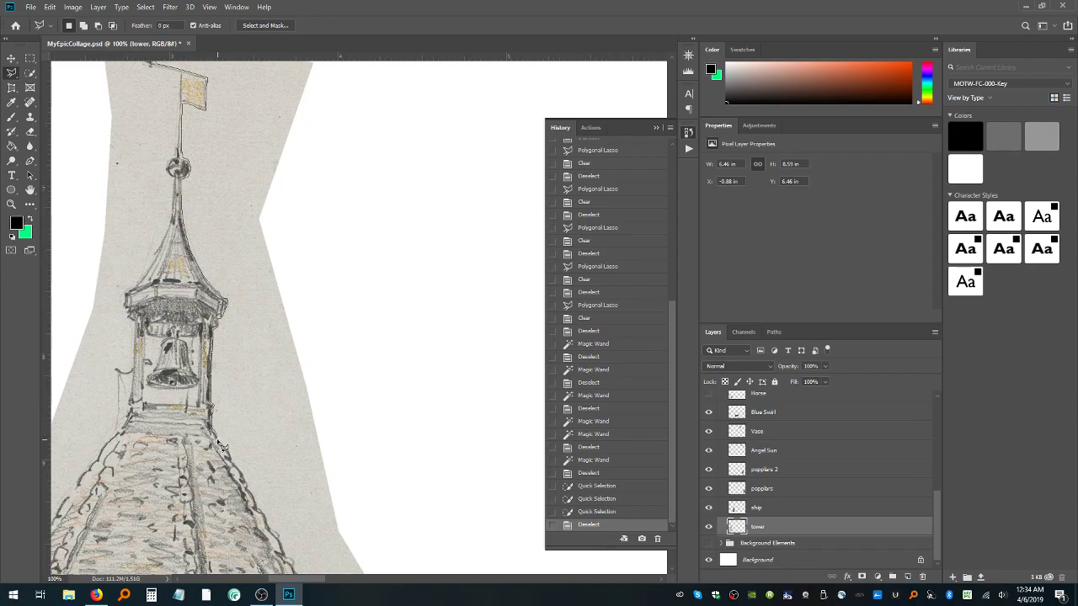
left_click(246, 480)
scroll(287, 549, "down", 3)
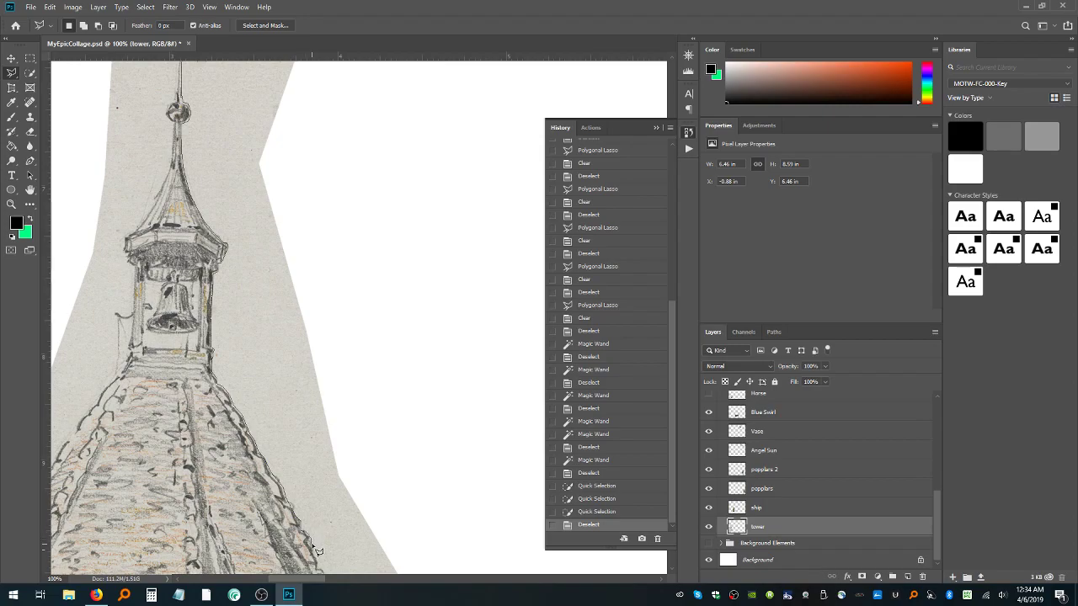
scroll(319, 551, "down", 2)
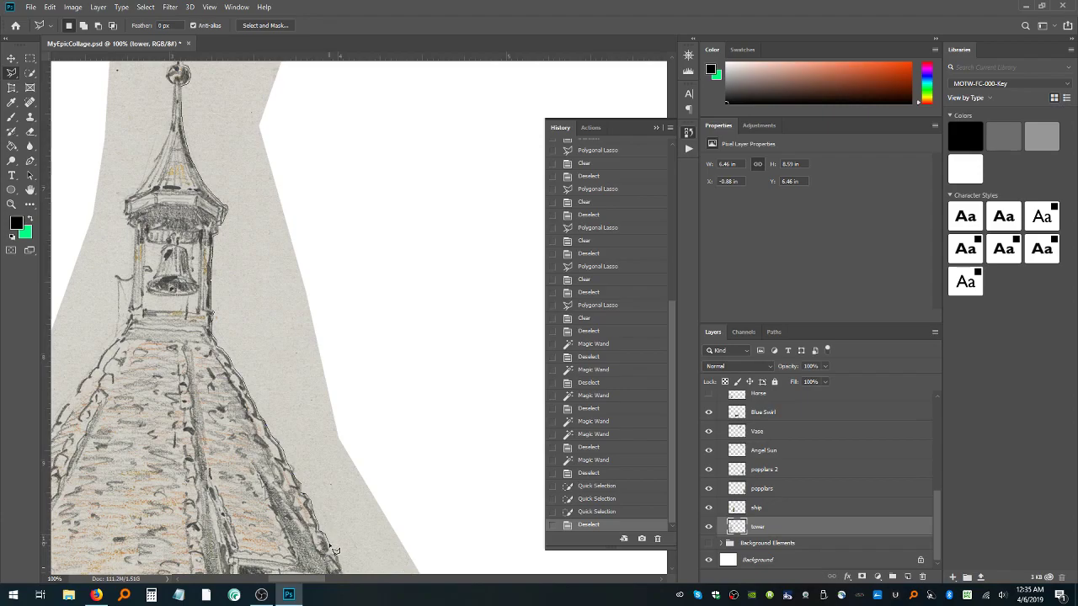
scroll(332, 556, "down", 3)
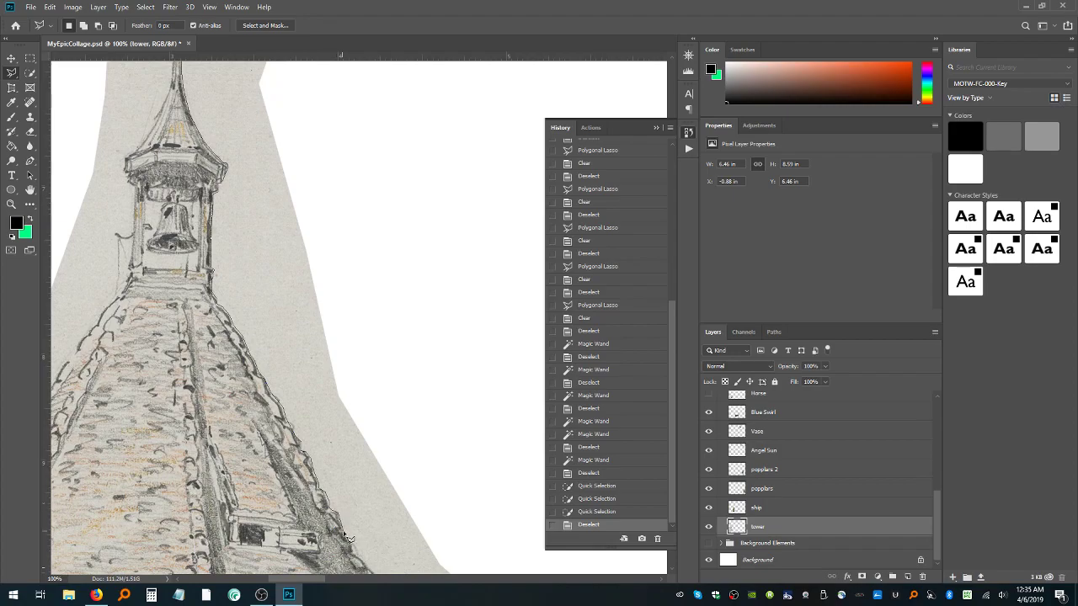
scroll(352, 522, "down", 4)
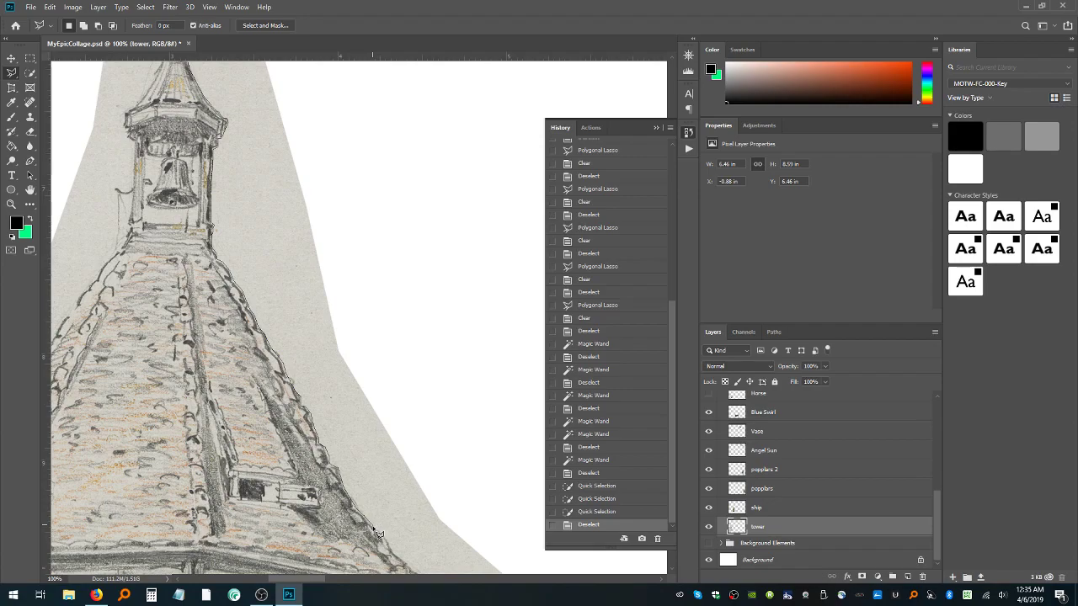
scroll(391, 517, "down", 2)
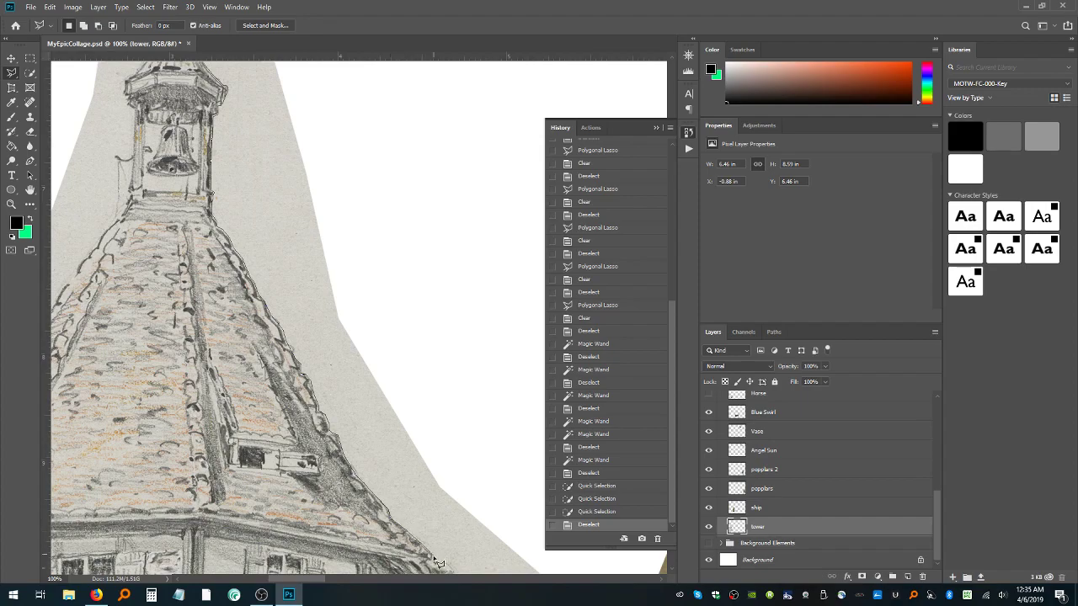
scroll(438, 562, "down", 2)
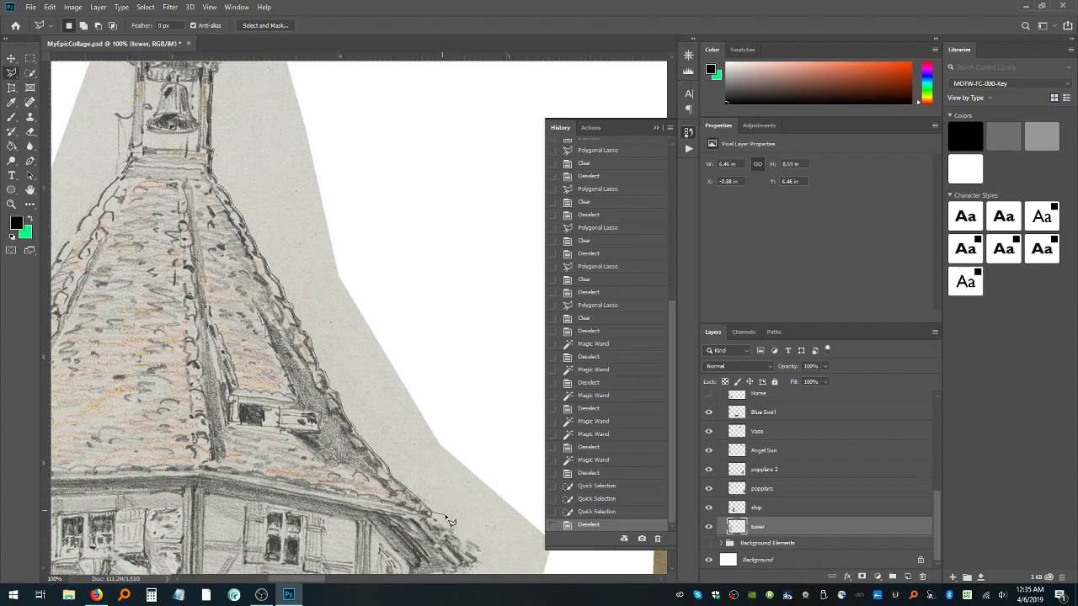
Trace the roof's lower edge and across the white area, closing the outline into a selection
left_click(431, 512)
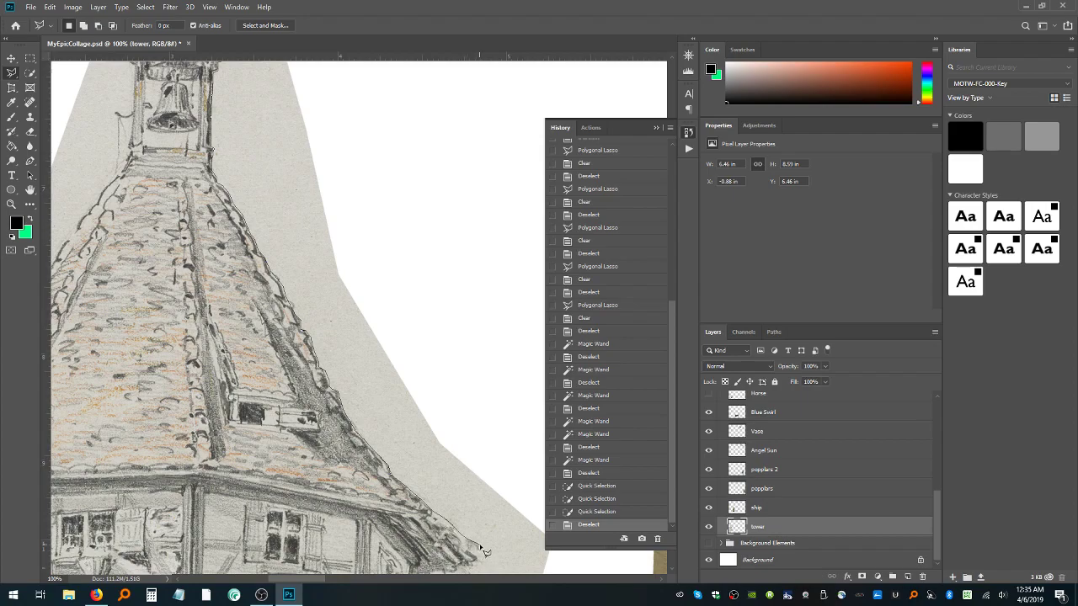
left_click(482, 547)
left_click(583, 571)
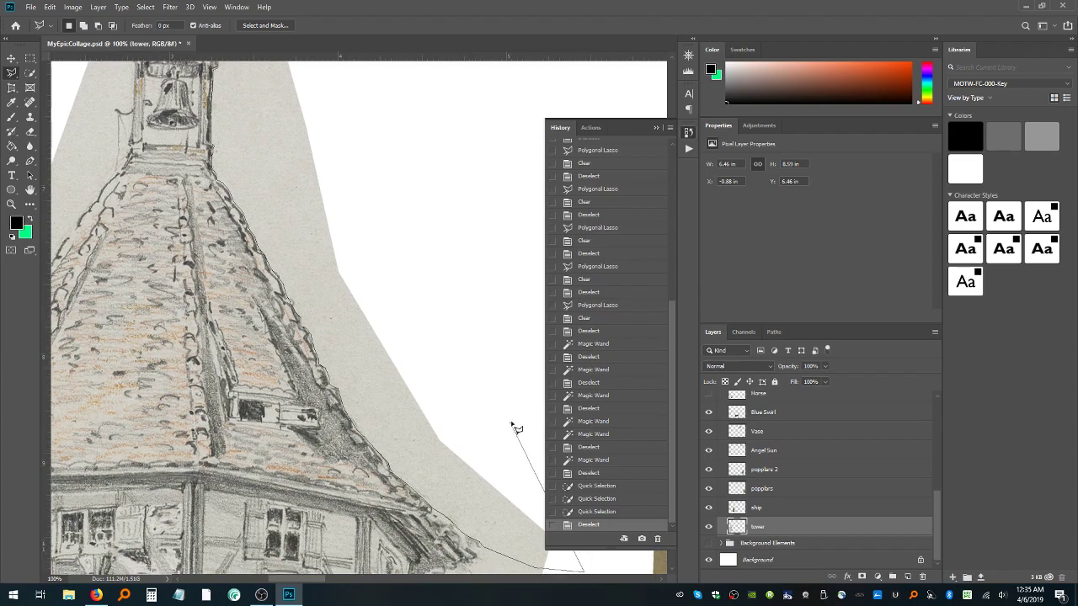
left_click(421, 114)
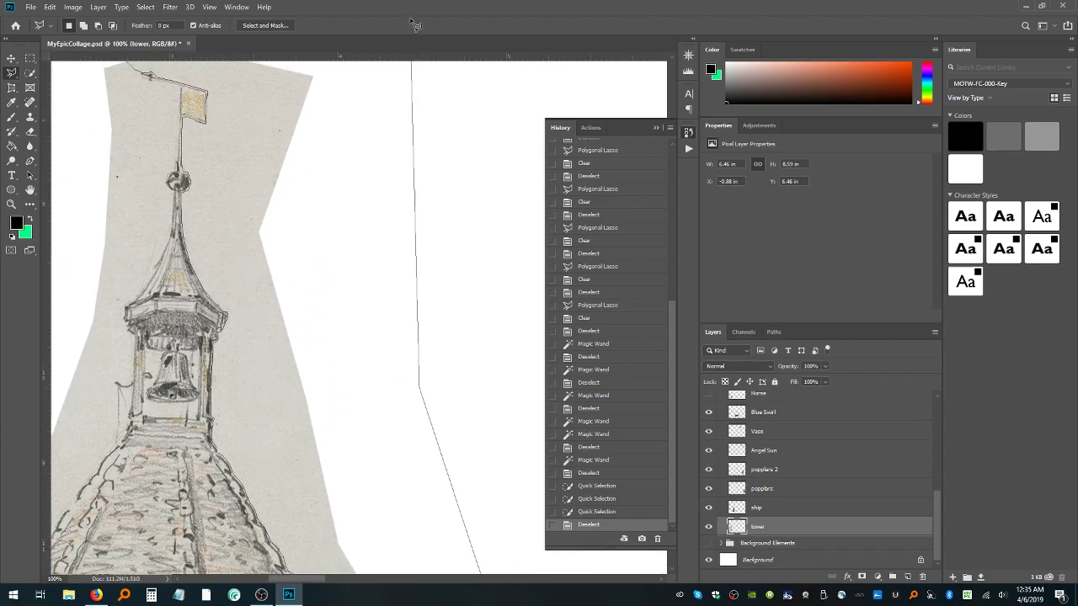
double_click(411, 84)
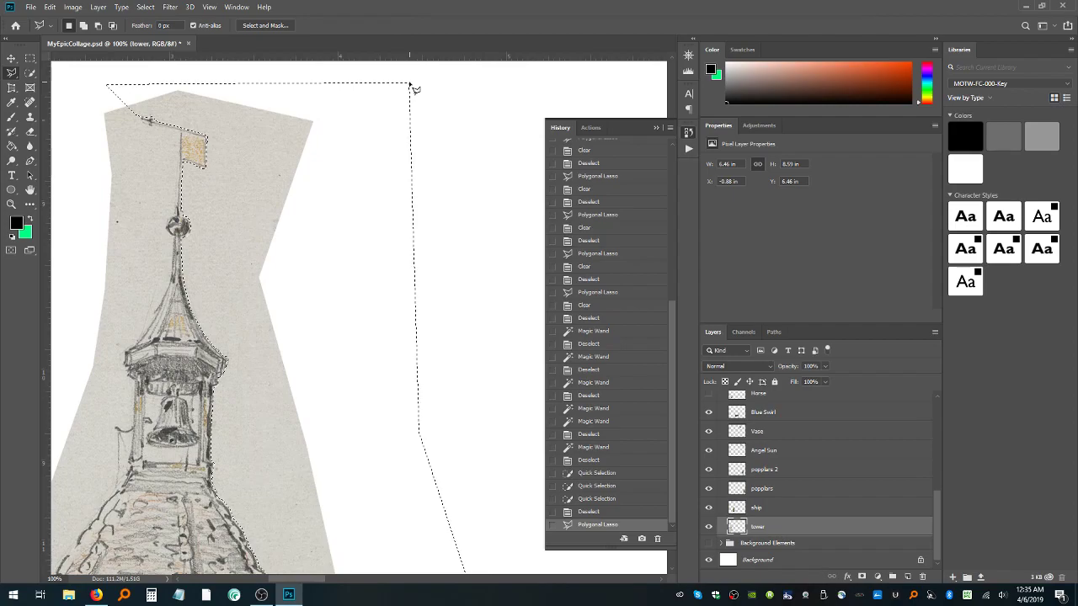
Delete the selected grey paper beside the spire, deselect, and scroll down the tower
key("Delete")
key("ctrl+d")
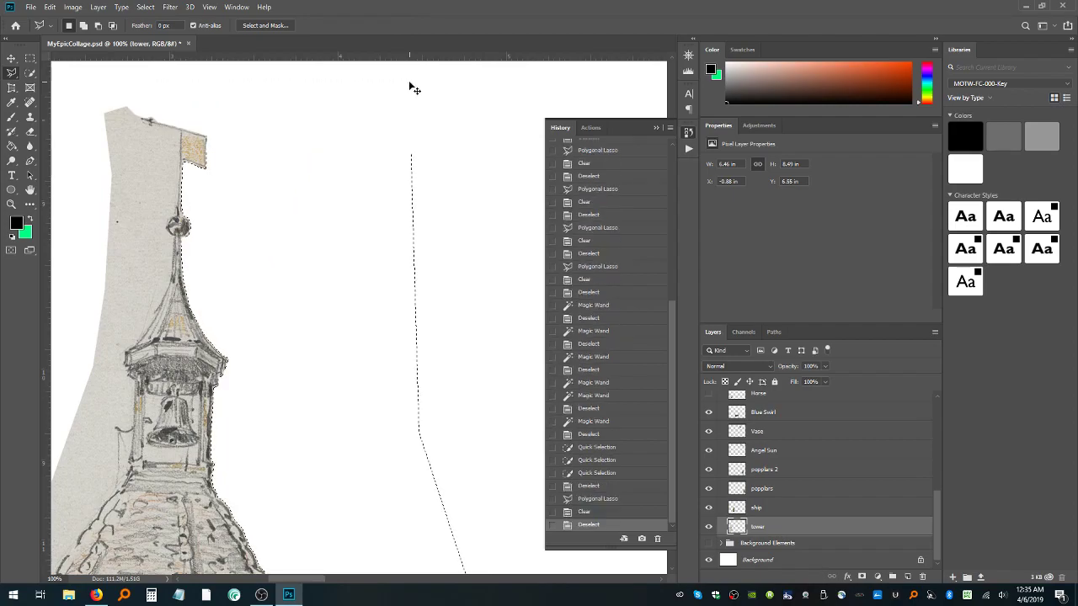
scroll(409, 144, "down", 5)
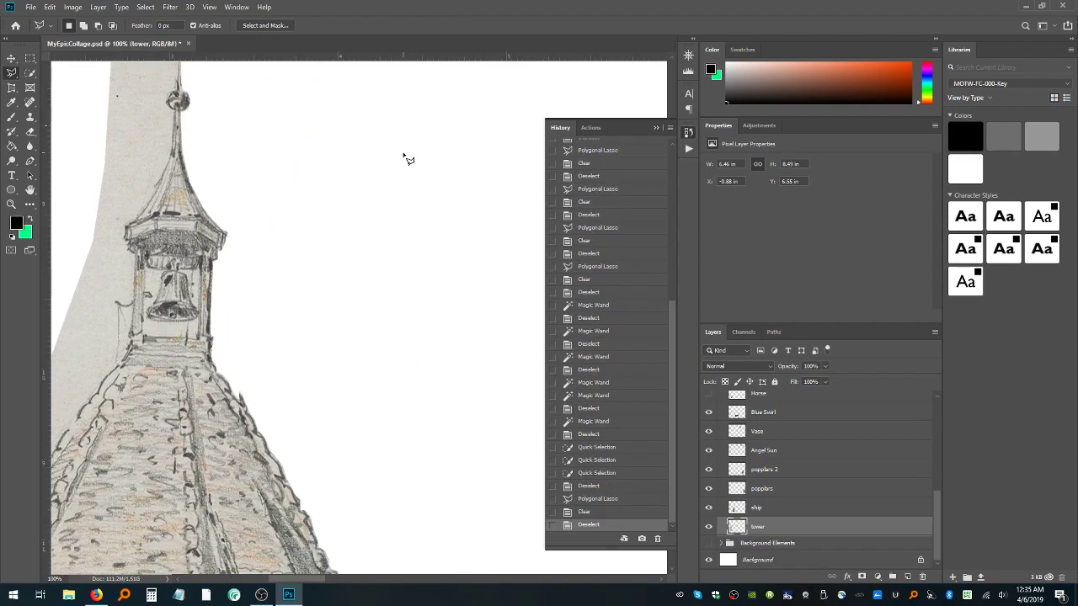
scroll(409, 161, "down", 3)
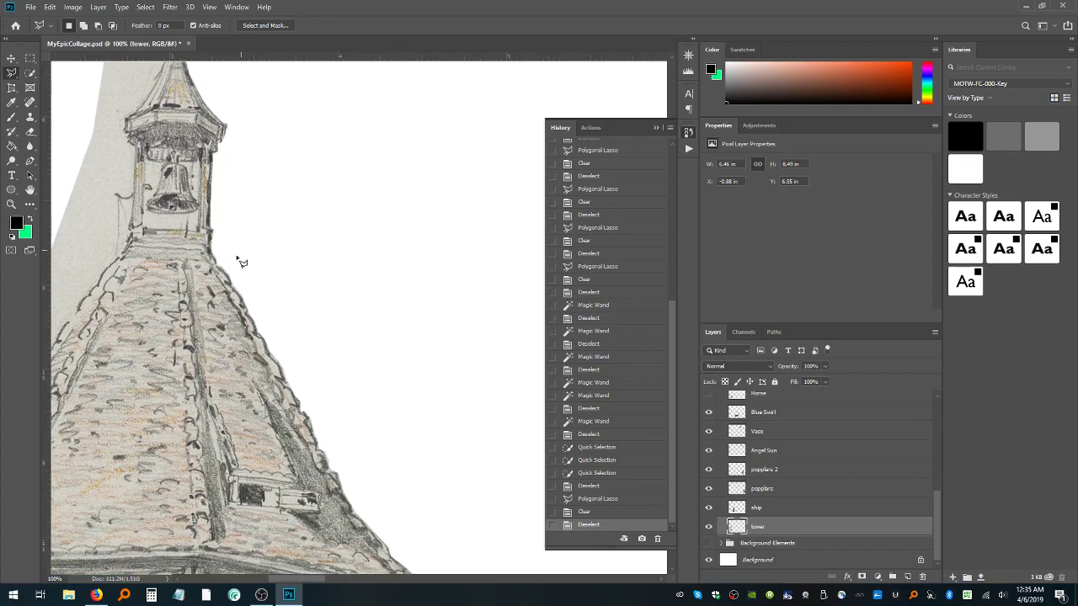
scroll(326, 402, "down", 2)
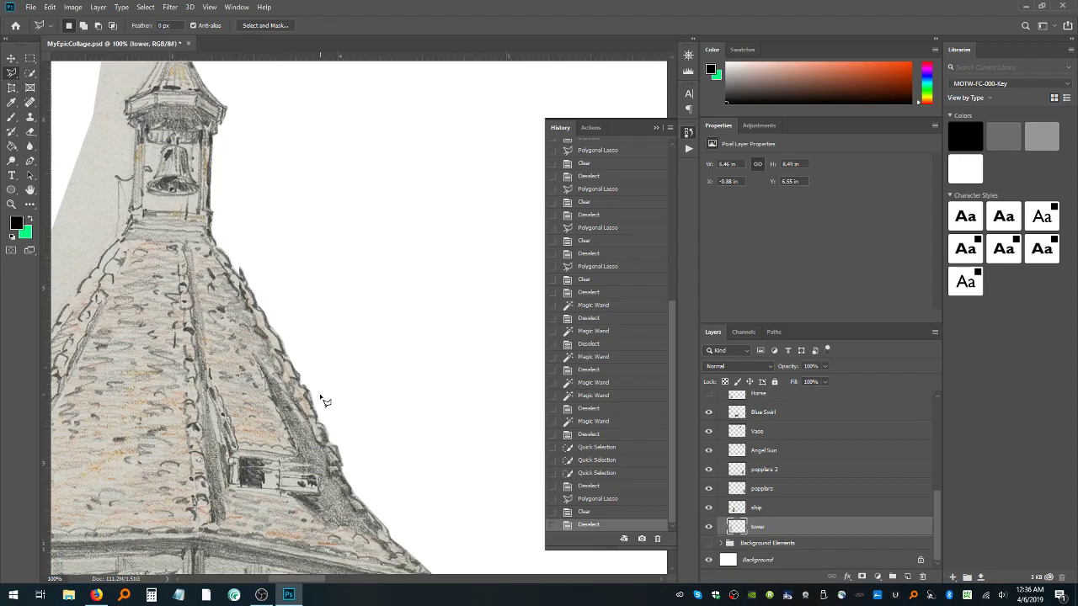
scroll(318, 371, "down", 4)
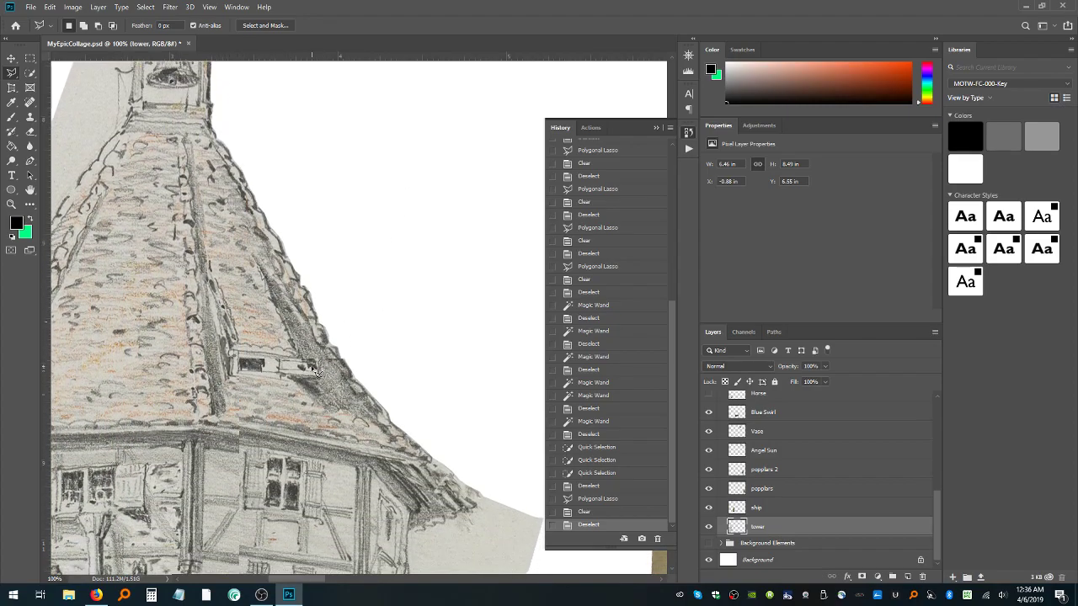
scroll(315, 371, "down", 4)
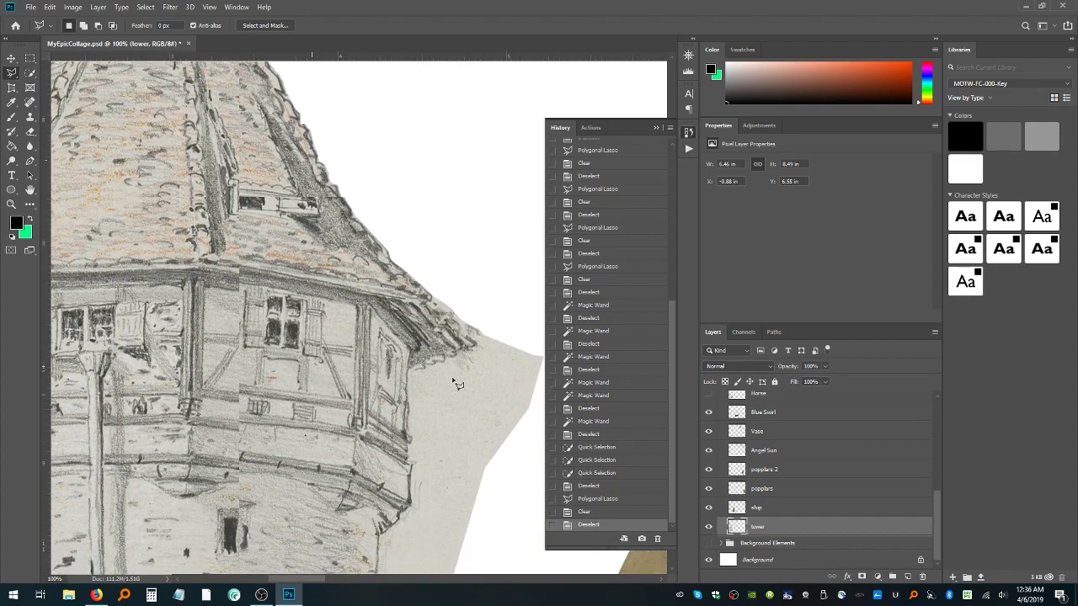
Scroll to the lower roof and start a lasso outline on the paper beside it
scroll(305, 579, "right", 4)
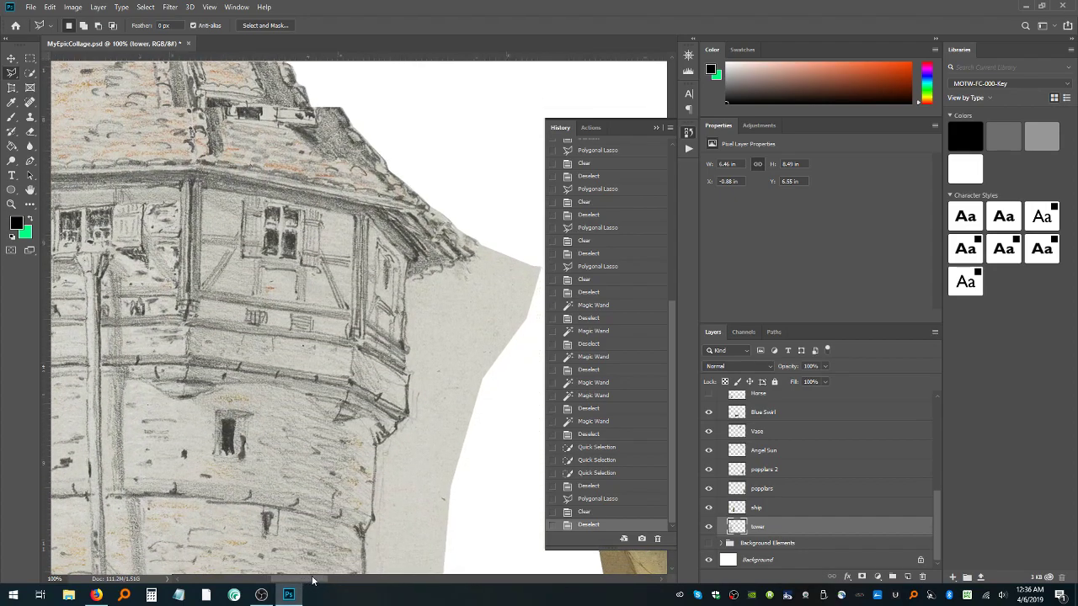
scroll(242, 478, "down", 1)
scroll(243, 478, "down", 2)
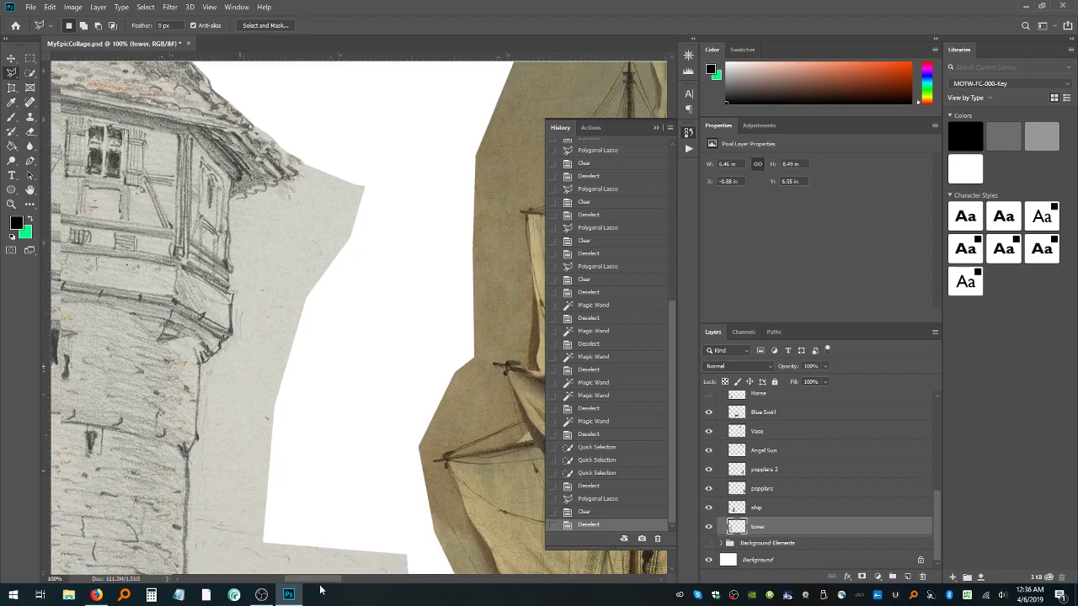
scroll(316, 581, "left", 1)
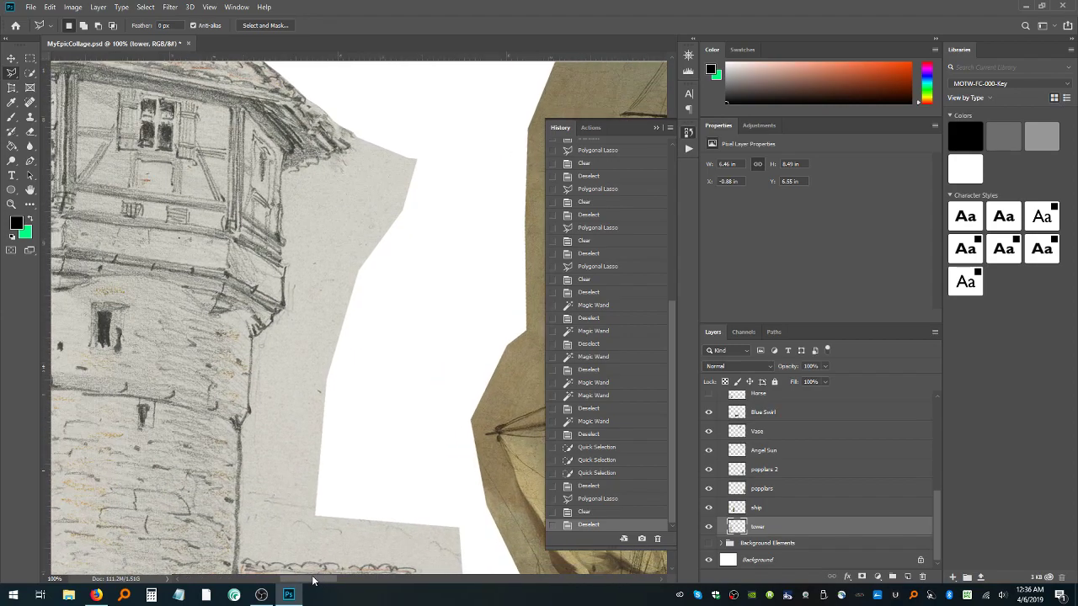
left_click_drag(376, 116, 336, 164)
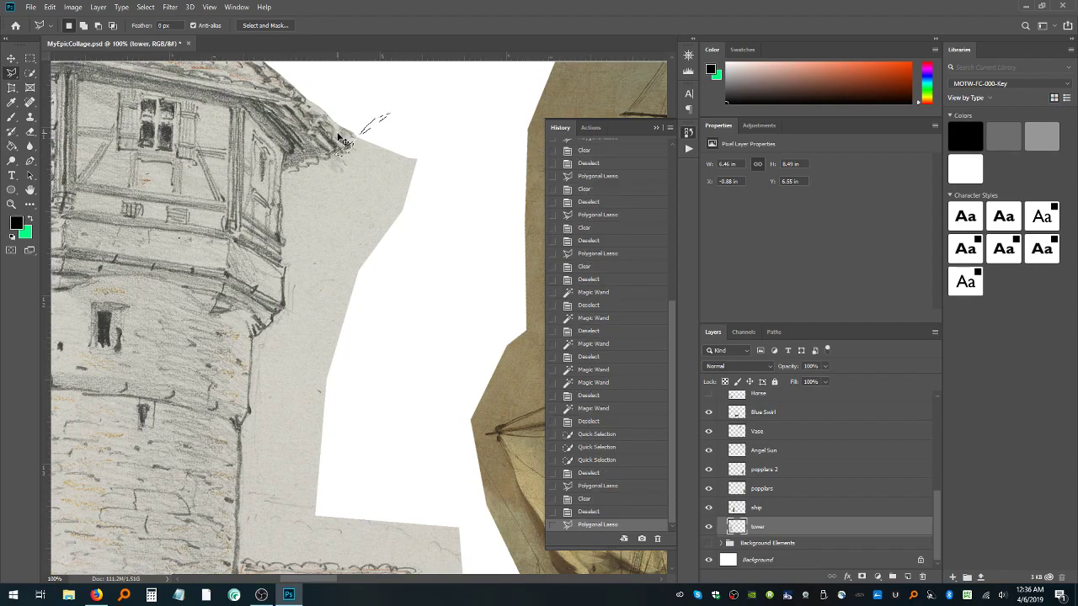
Undo the stray lasso and trace a new outline from the roof edge along the jagged eaves
key("ctrl+z")
left_click(400, 333)
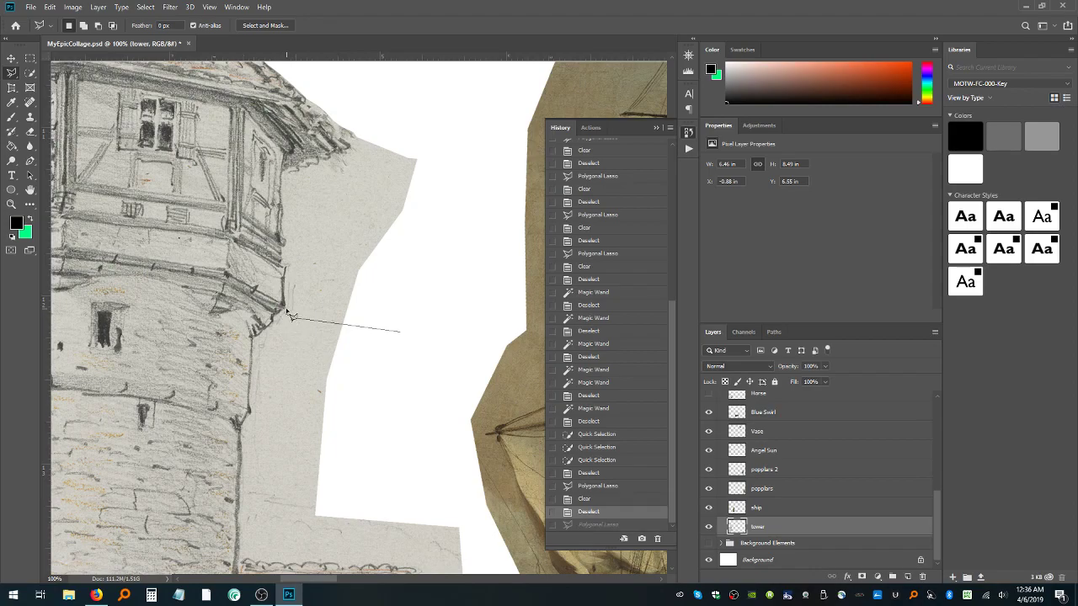
left_click(286, 315)
left_click(313, 168)
left_click(333, 158)
left_click(343, 157)
left_click(351, 152)
Close the outline across the white area, delete the enclosed grey paper, and deselect
left_click(377, 114)
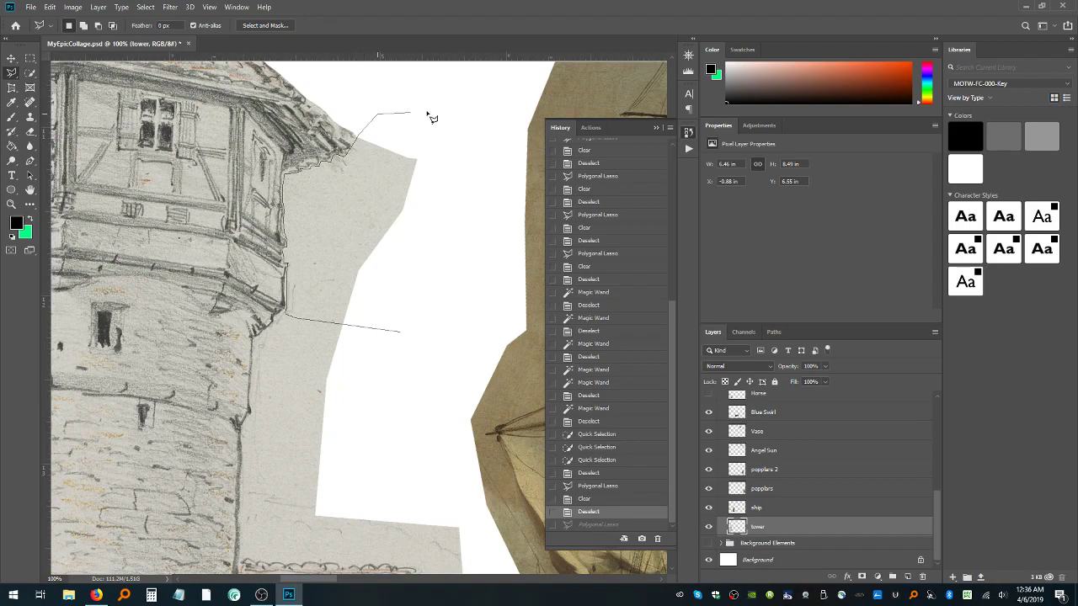
left_click(469, 116)
left_click(502, 155)
double_click(474, 278)
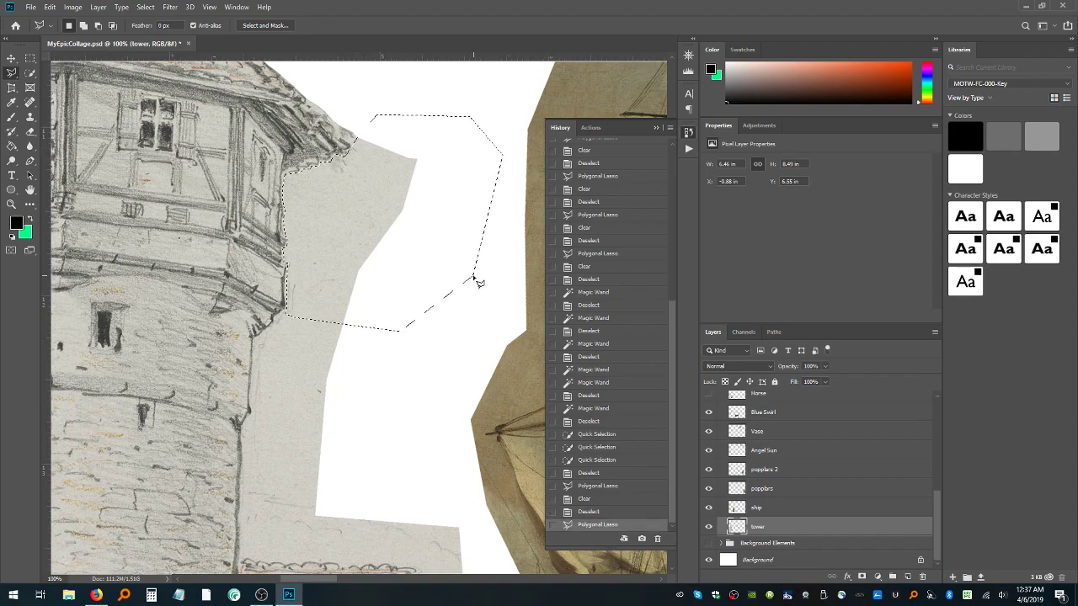
key("Delete")
key("ctrl+d")
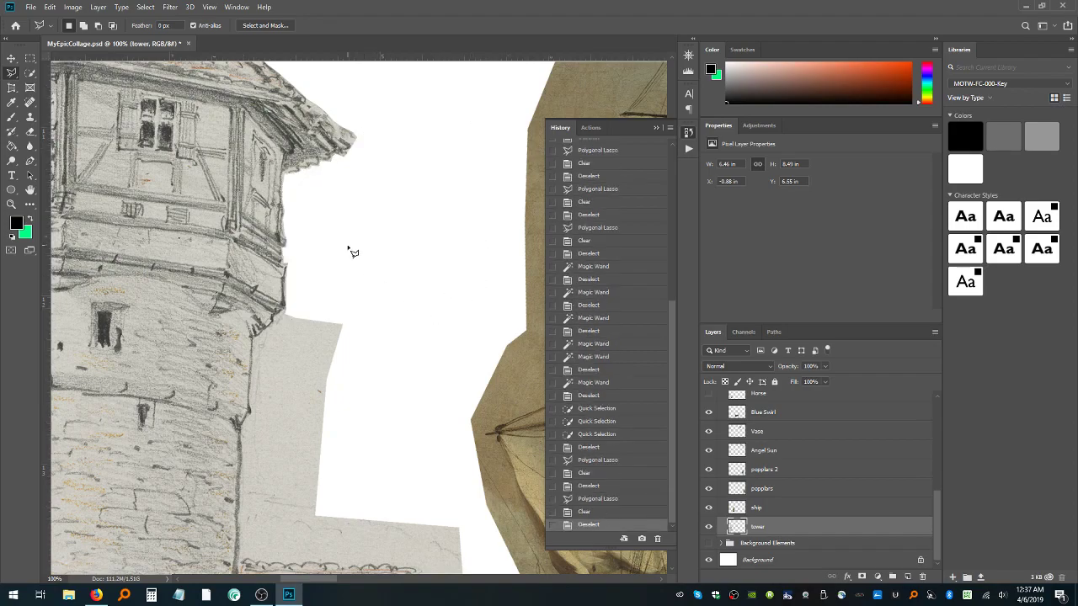
scroll(354, 250, "down", 2)
scroll(362, 235, "down", 6)
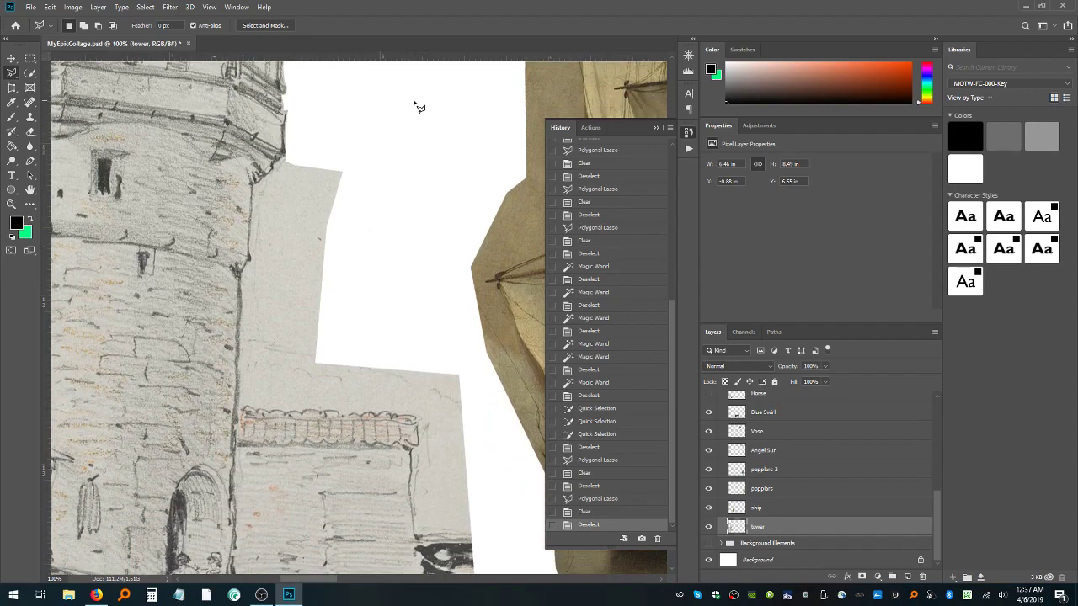
Place outline points from above the tower's right side down its wall edge toward the battlements
left_click(414, 101)
left_click(307, 139)
left_click(297, 158)
left_click(272, 173)
left_click(253, 187)
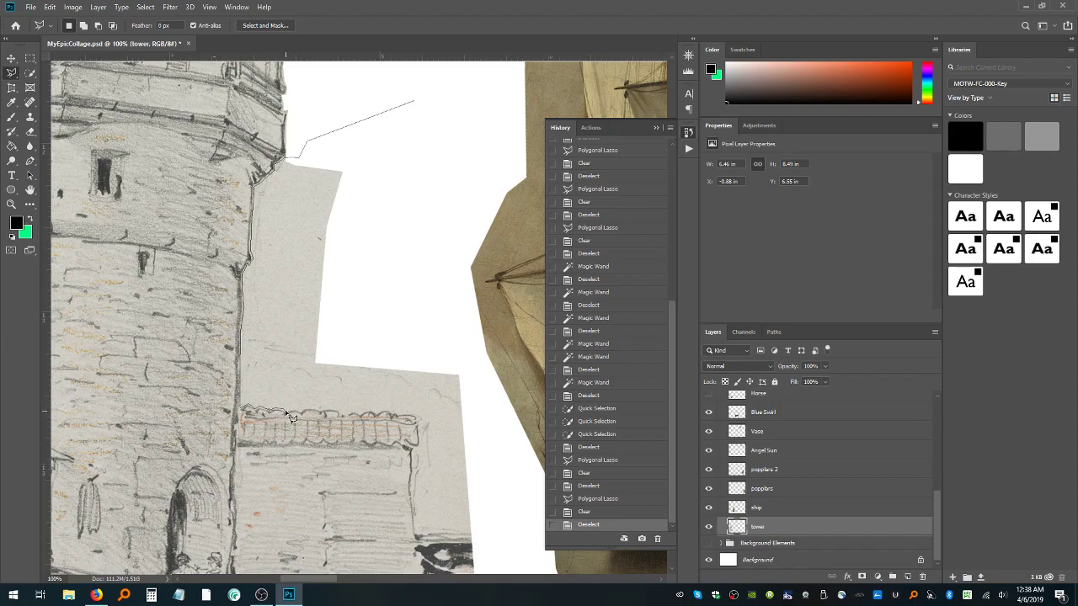
Extend the outline along the right wall and battlement top, around the paper, close it and delete
left_click_drag(291, 417, 305, 416)
mouse_move(309, 413)
left_mouse_down()
mouse_move(425, 424)
mouse_move(426, 455)
mouse_move(413, 454)
mouse_move(411, 478)
mouse_move(413, 556)
mouse_move(426, 576)
mouse_move(423, 401)
mouse_move(413, 423)
mouse_move(420, 470)
left_mouse_up()
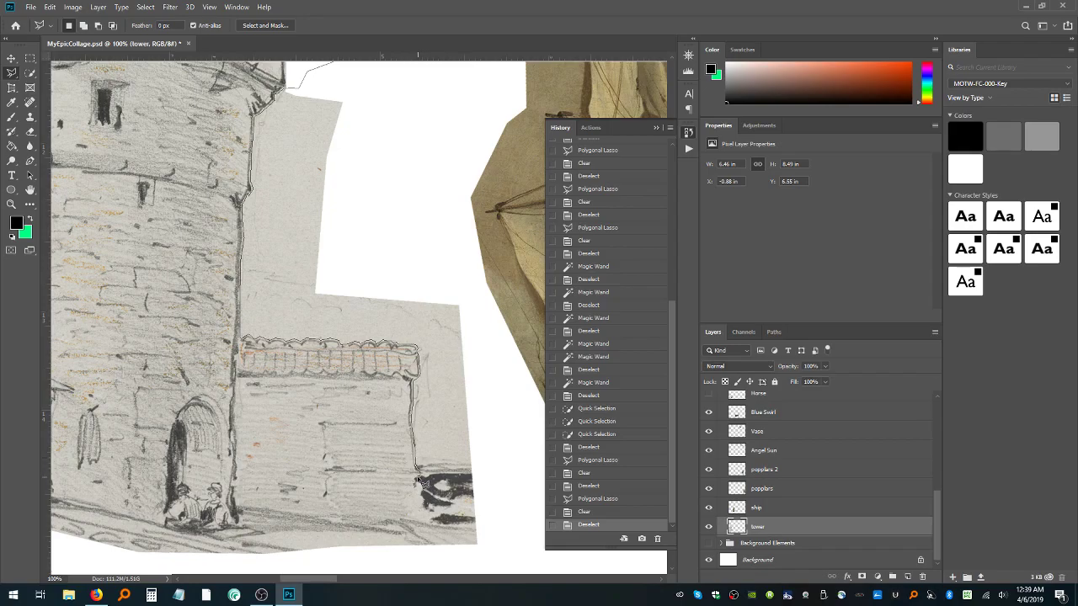
left_click(421, 552)
left_click(463, 565)
left_click(500, 562)
left_click(519, 493)
left_click(508, 421)
left_click(494, 354)
left_click(461, 224)
left_click(435, 173)
double_click(439, 116)
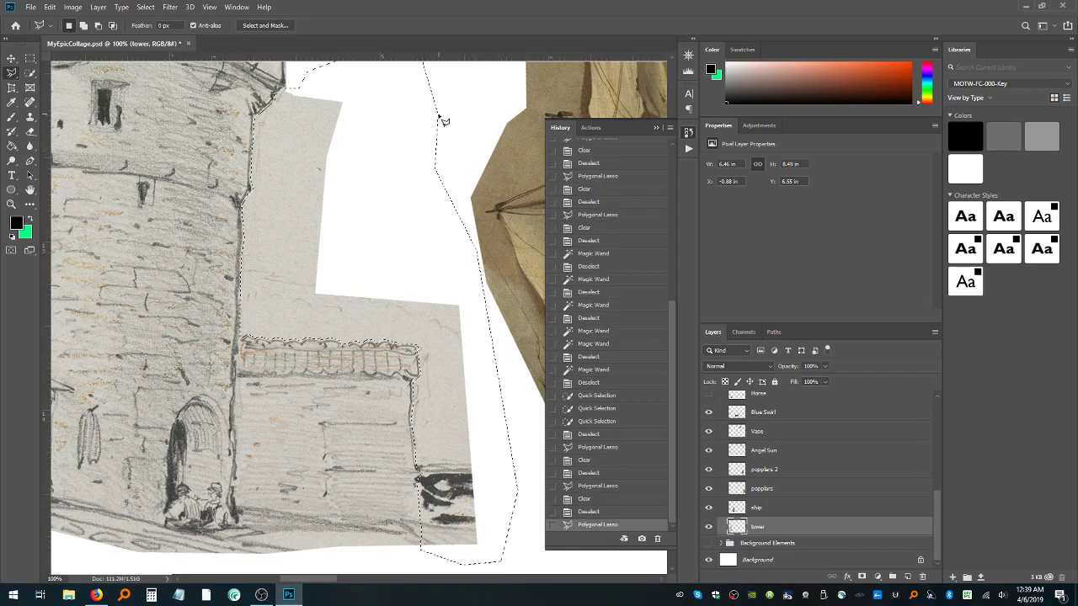
key("Delete")
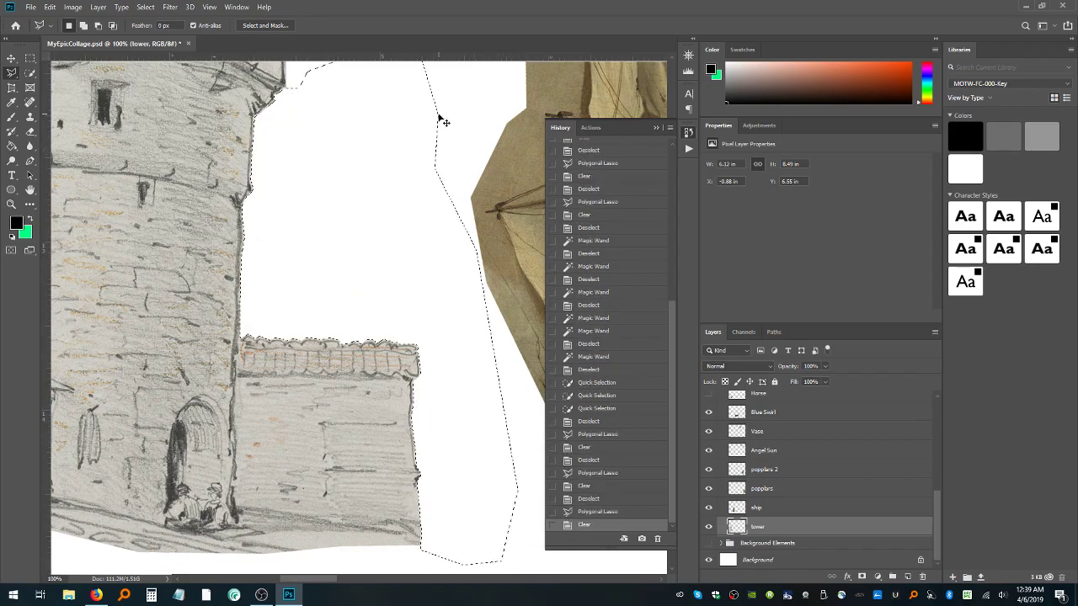
Deselect, step back in History, then outline and erase the leftover paper near the wall's right end
key("ctrl+d")
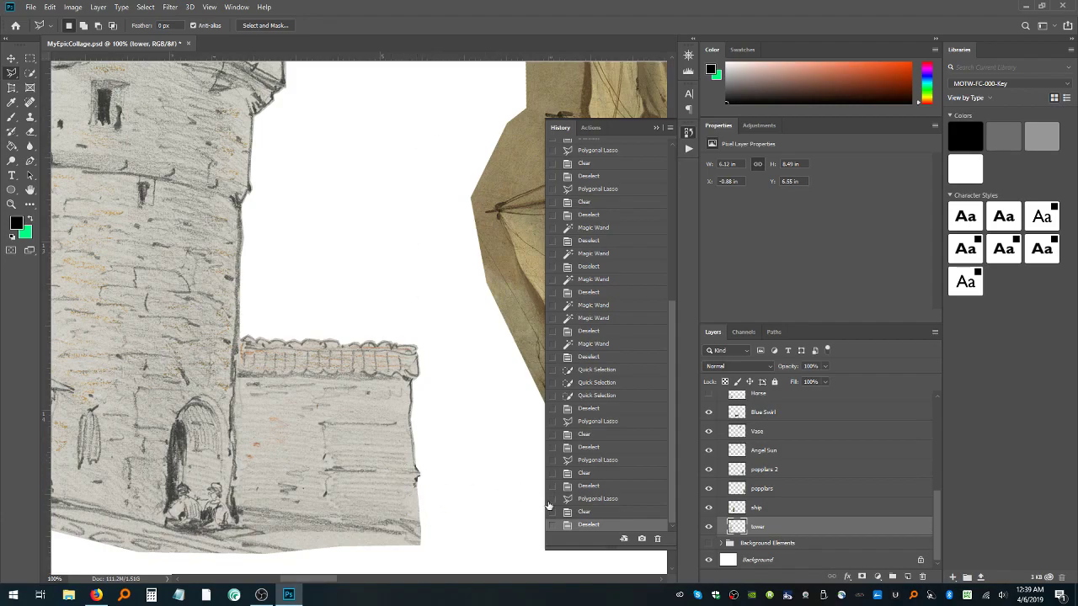
left_click(594, 500)
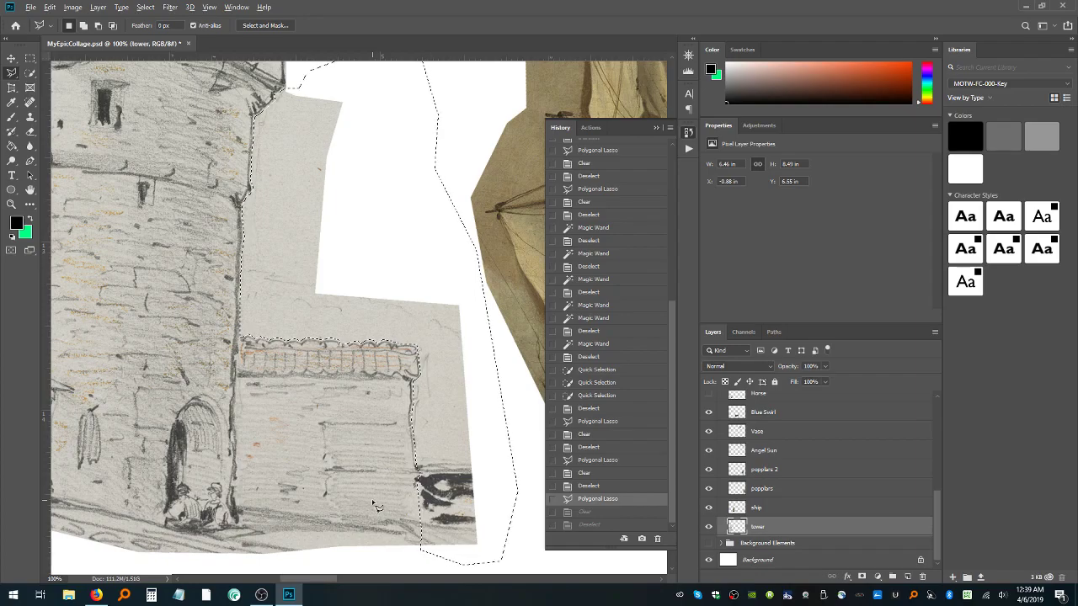
key("alt")
key("alt")
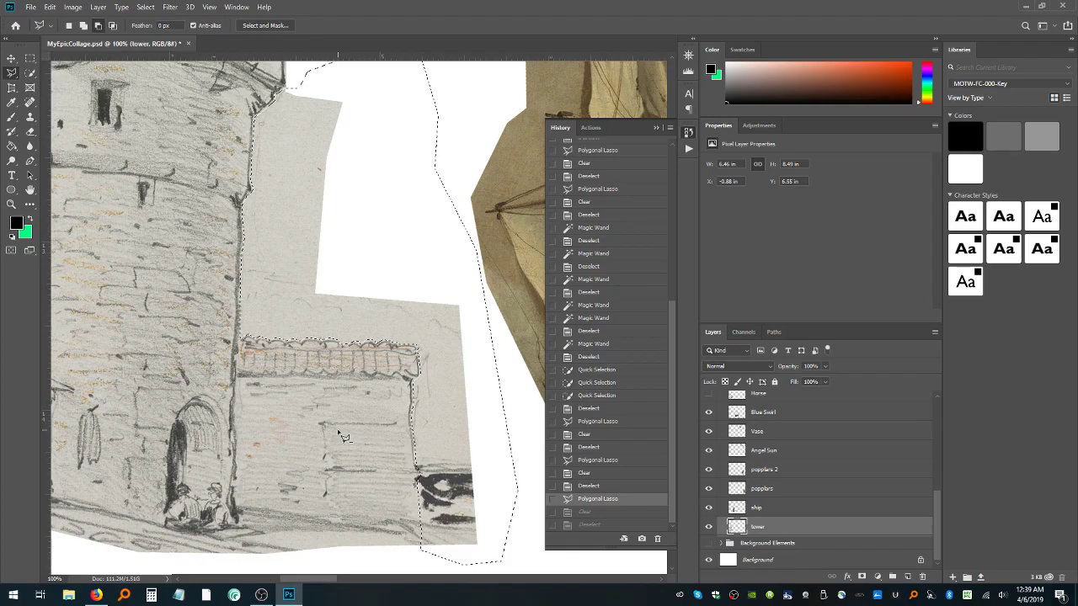
left_click(339, 431, "alt")
double_click(357, 493)
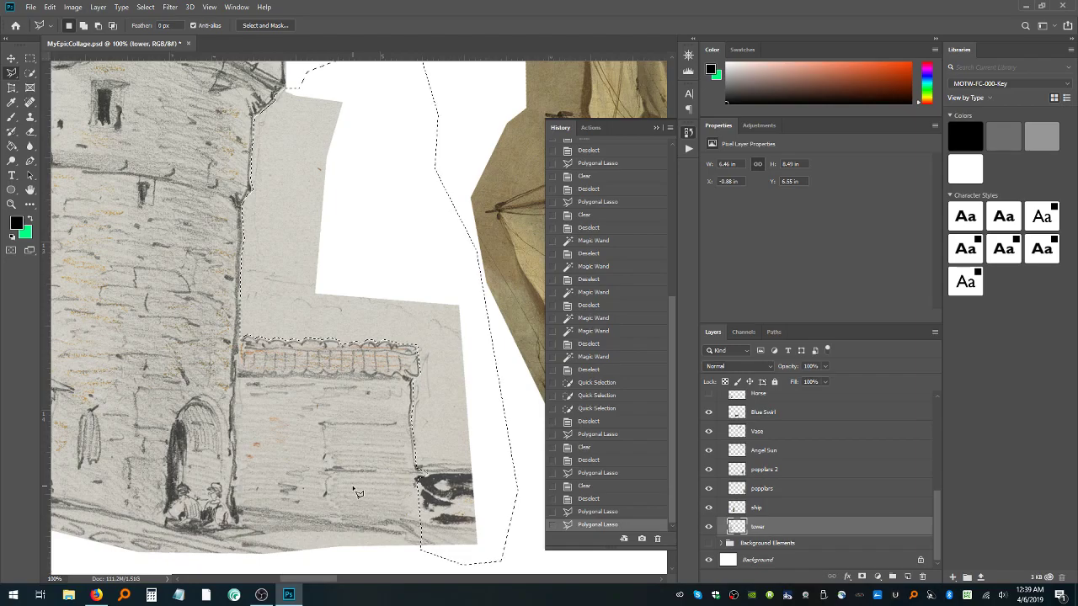
key("Delete")
key("ctrl+d")
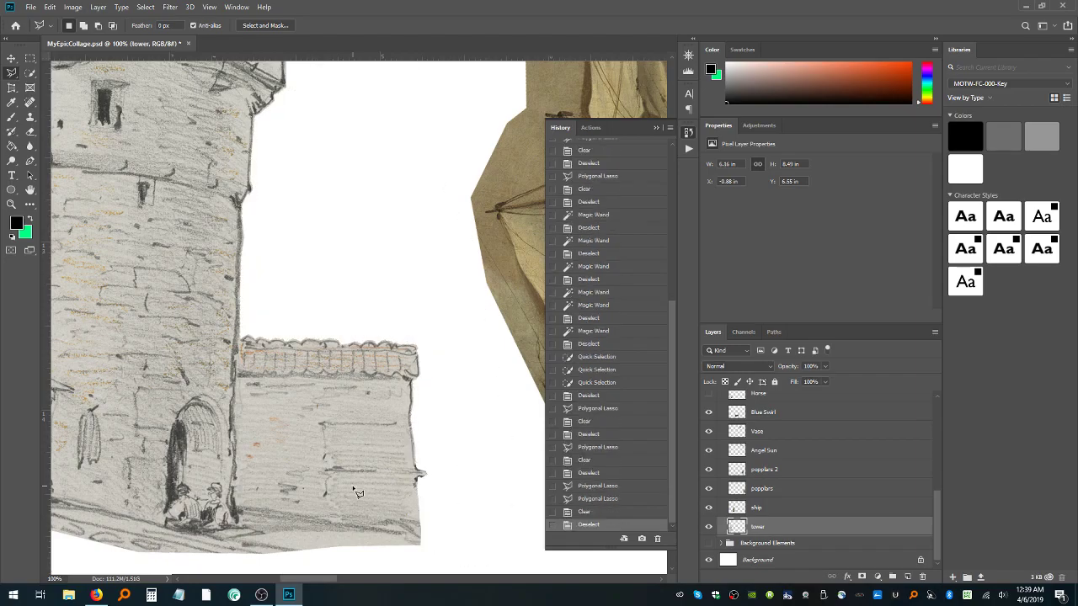
Outline and delete the small grey sliver at the tower's lower right edge, then deselect
left_click(433, 549)
left_click(426, 519)
left_click(419, 567)
double_click(448, 510)
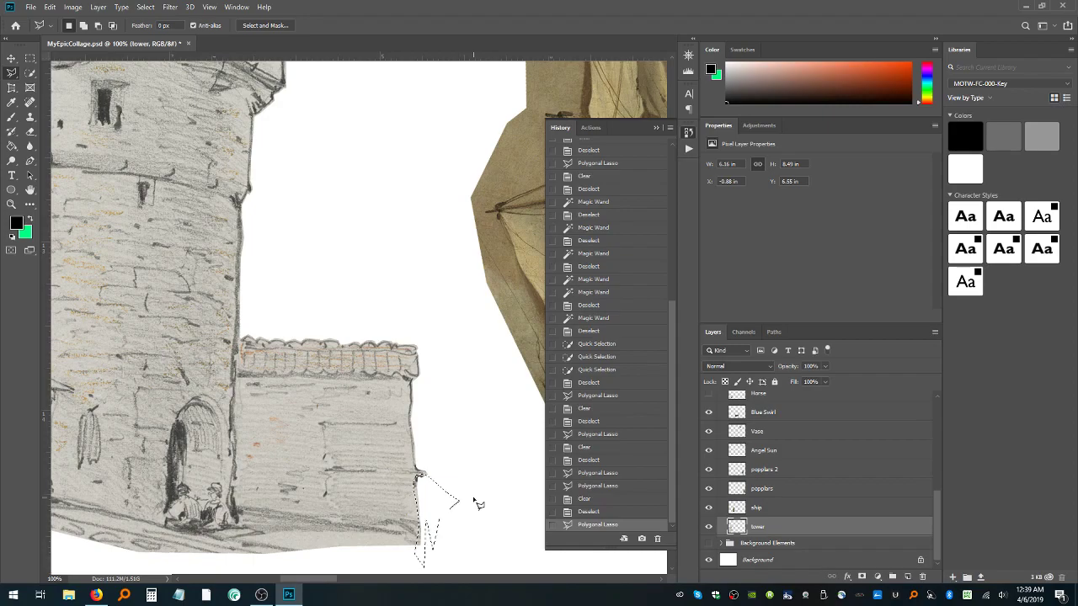
key("Delete")
key("ctrl+d")
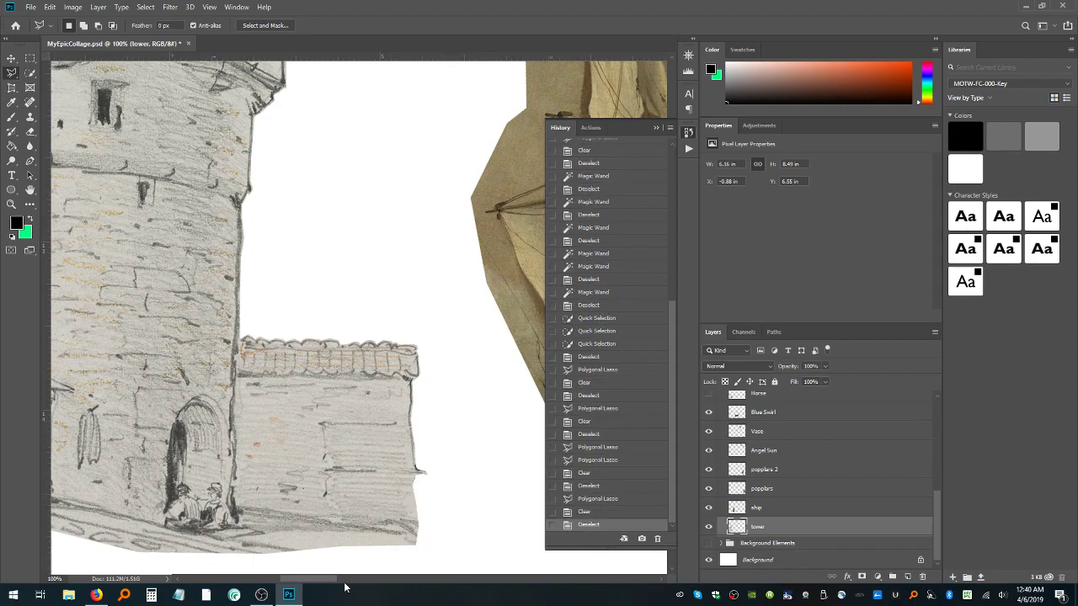
Start outlining the grey paper strip below the tower's base, from its left end
left_click_drag(325, 581, 257, 580)
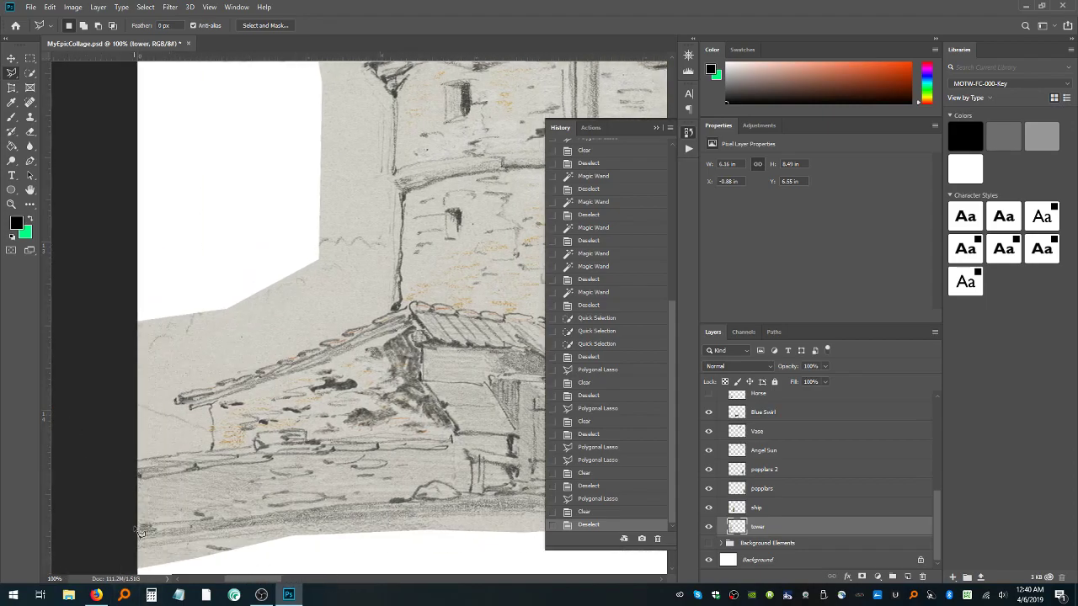
scroll(216, 531, "down", 3)
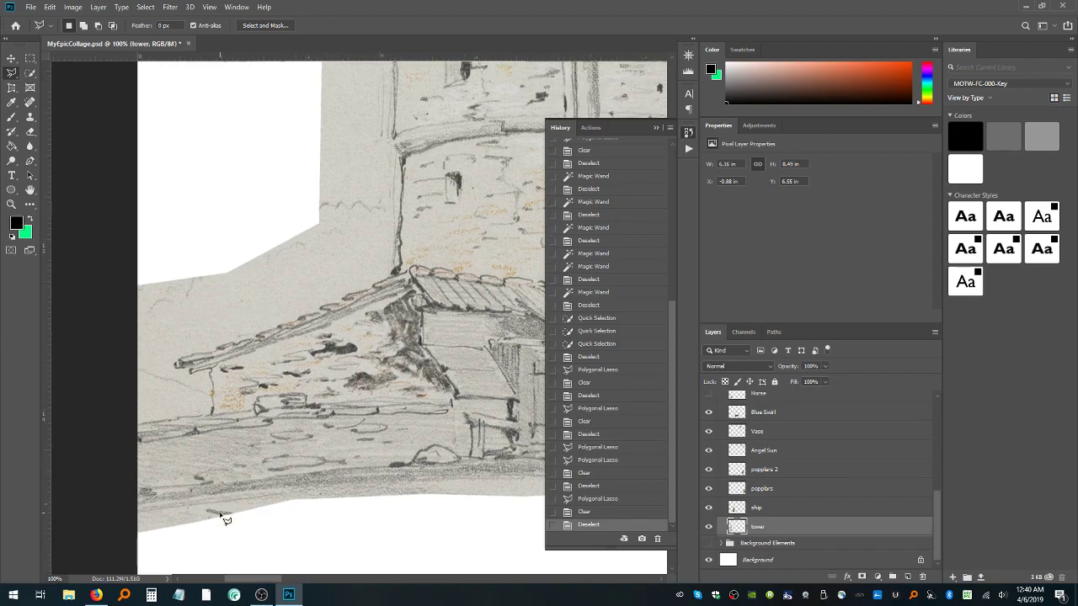
left_click(220, 533)
left_click(108, 533)
left_click(76, 488)
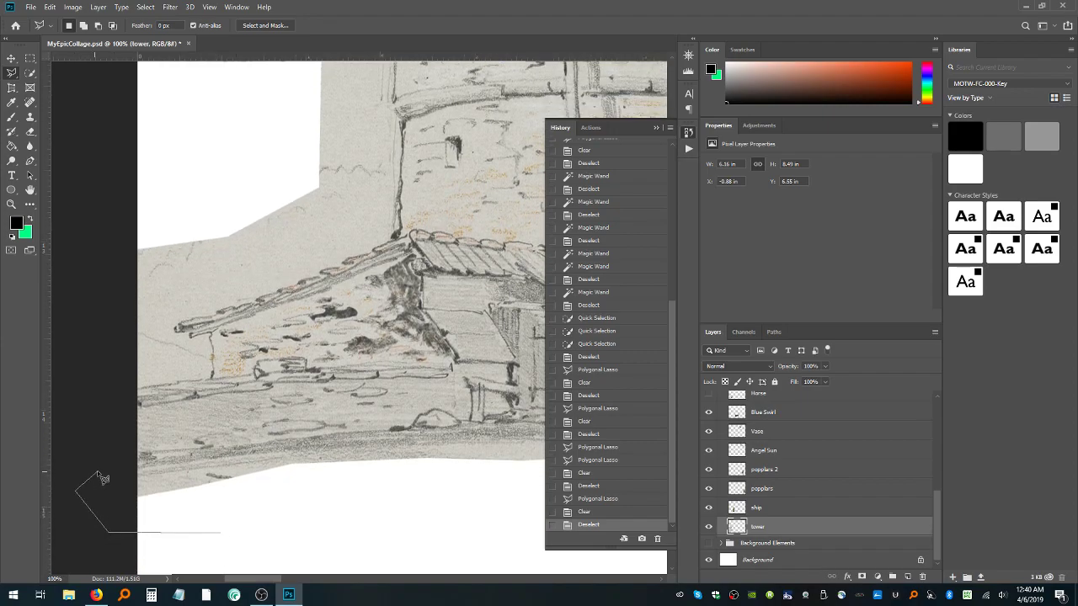
left_click(99, 473)
left_click(133, 471)
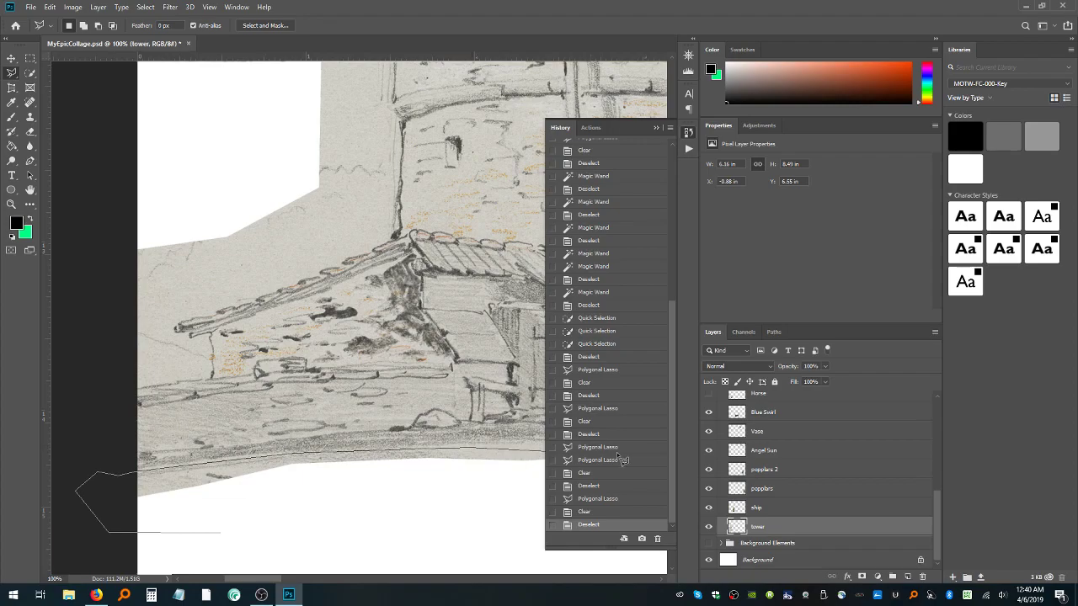
Close the outline at the strip's right end, delete the paper, deselect, and zoom out to 50%
scroll(476, 455, "right", 3)
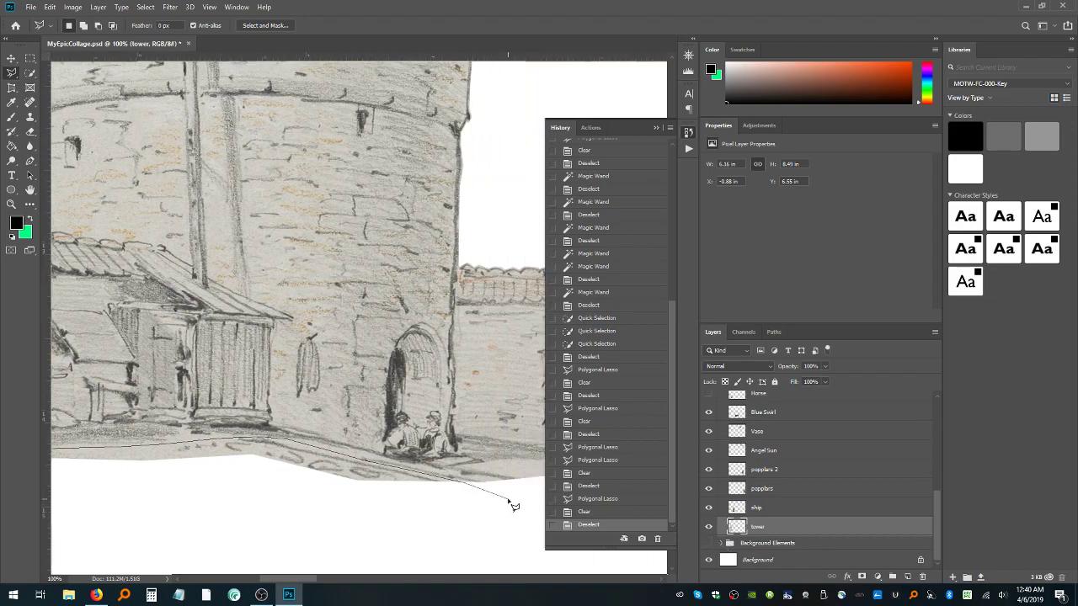
left_click(510, 504)
double_click(132, 552)
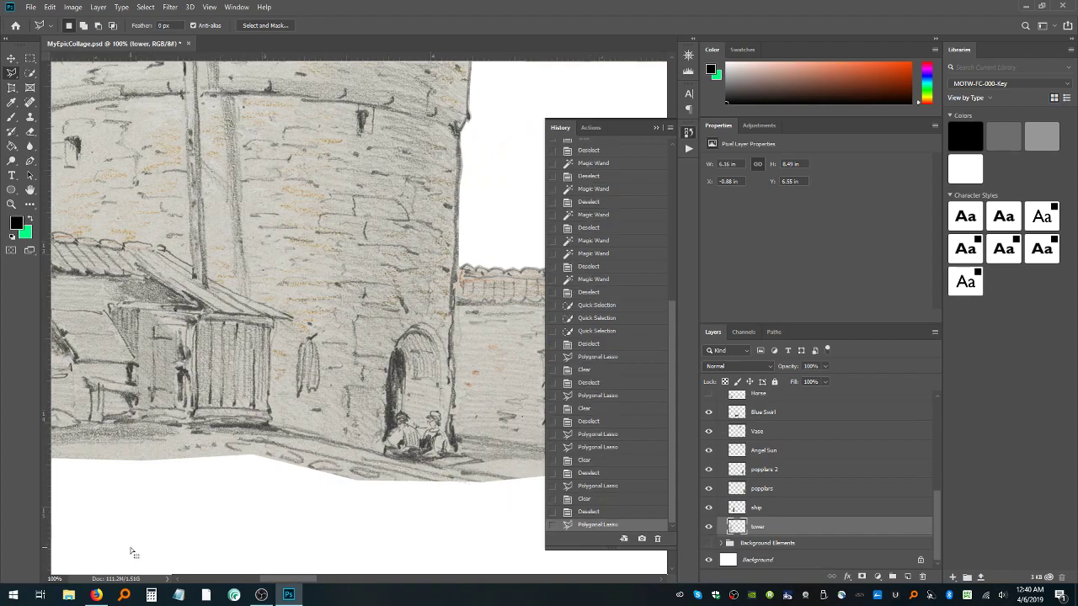
key("Delete")
key("ctrl+d")
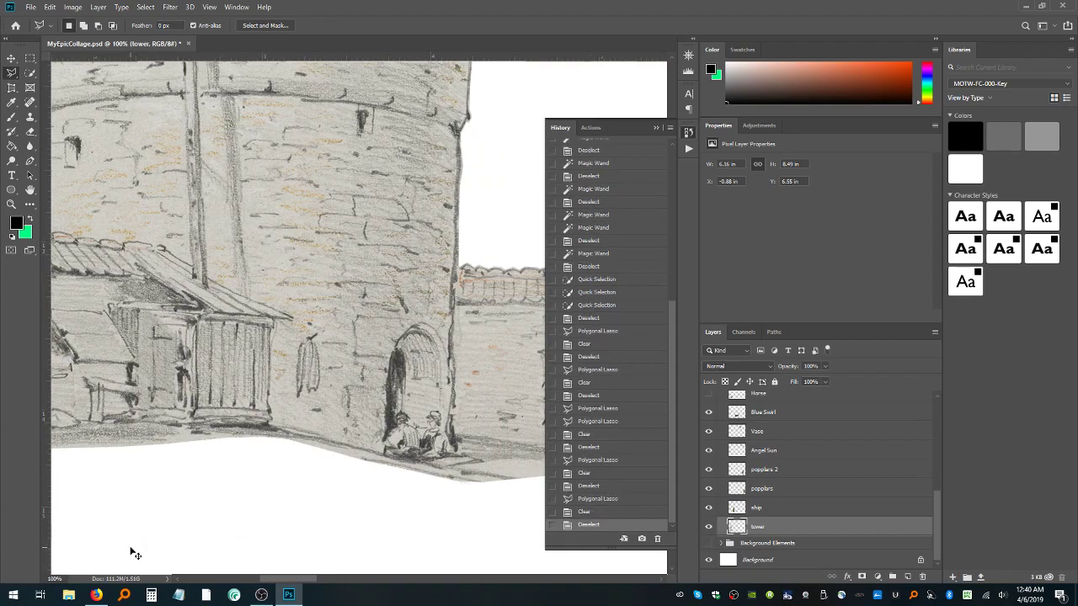
key("ctrl+minus")
key("ctrl+minus")
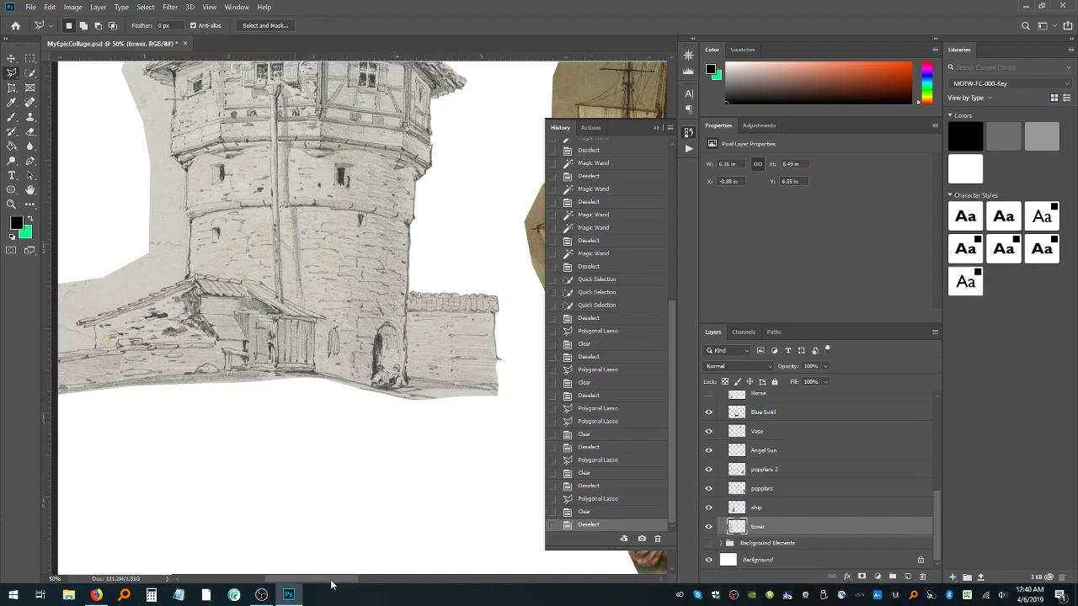
Zoom in closely on the small shed roof at the tower's lower left
left_click_drag(331, 581, 307, 581)
scroll(206, 433, "up", 4)
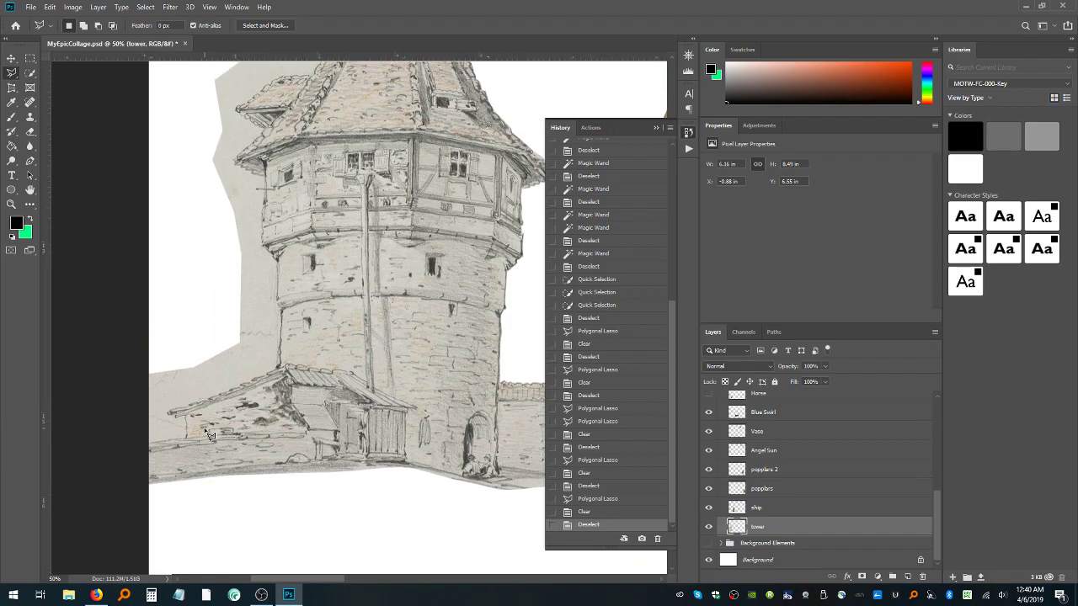
left_click(10, 205)
left_click(154, 453)
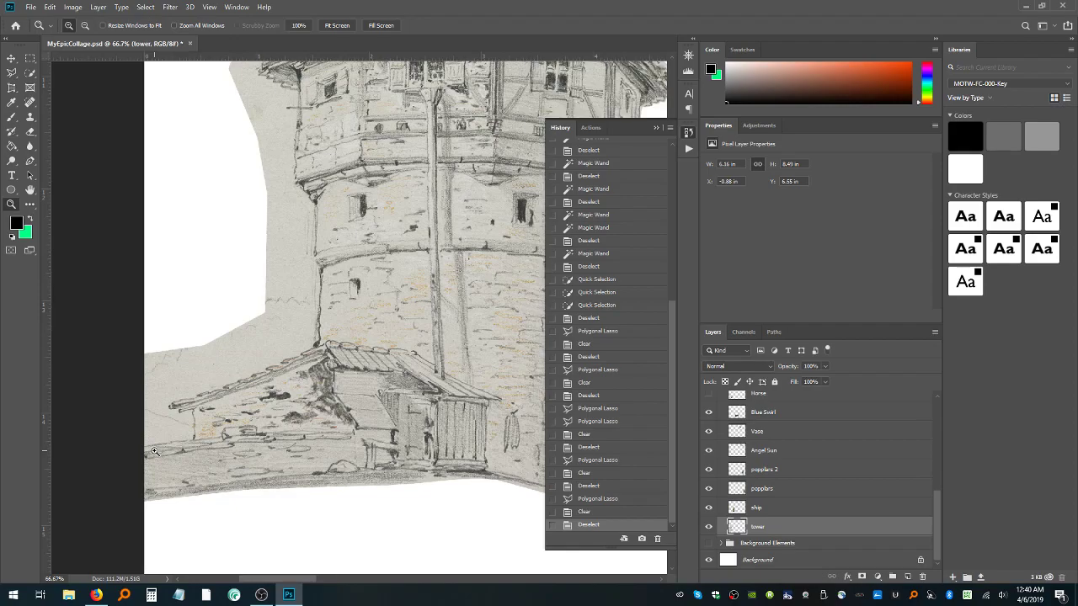
left_click(154, 452)
left_click(155, 453)
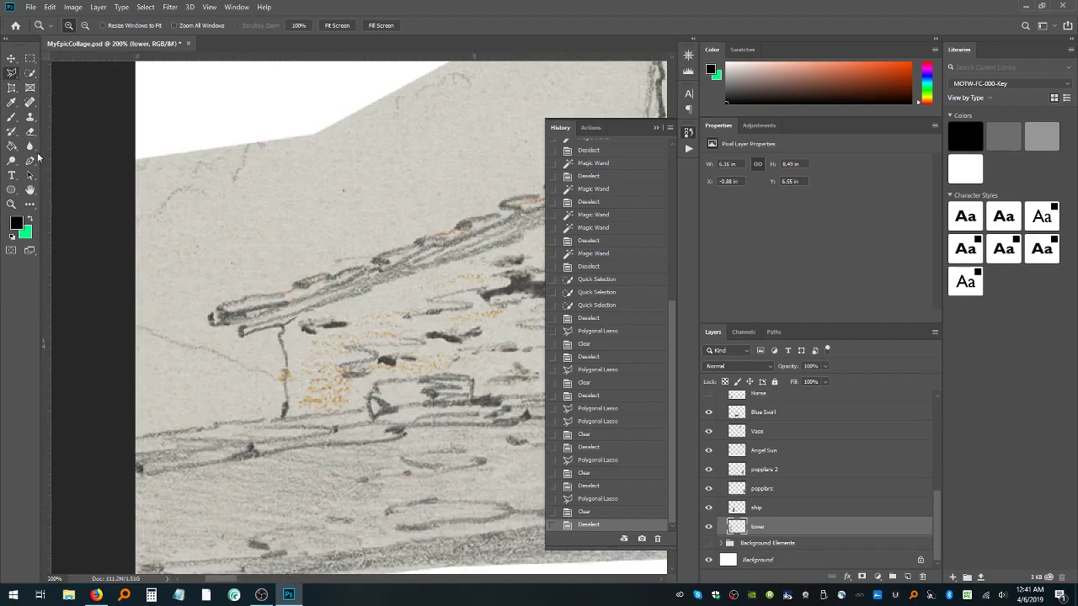
With the Polygonal Lasso, trace points below the shed roof and around its tip
left_click(11, 72)
left_click(88, 394)
left_click(92, 441)
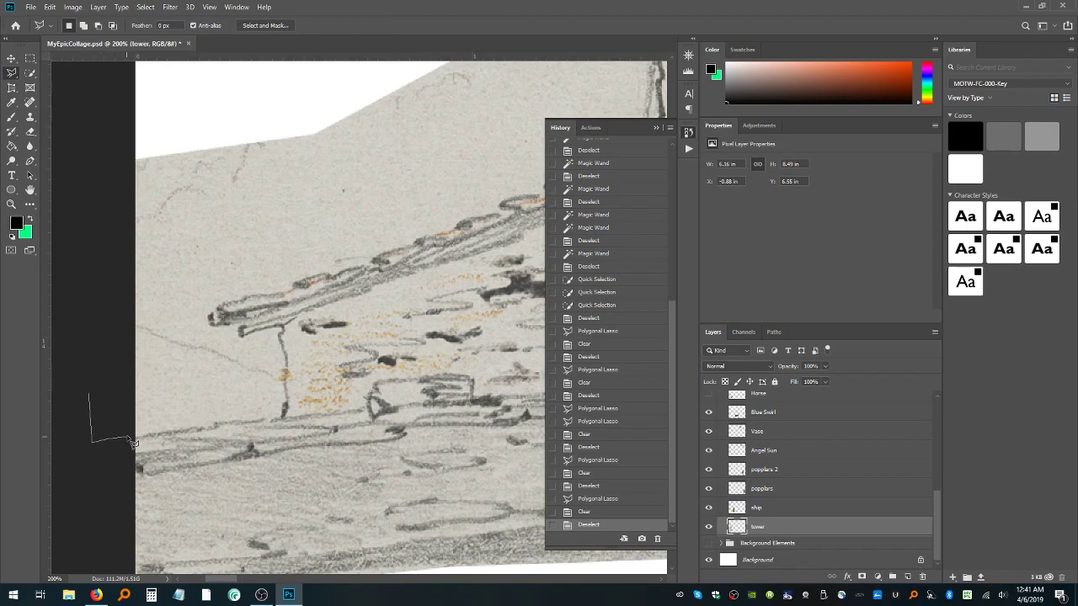
left_click(214, 420)
left_click(279, 415)
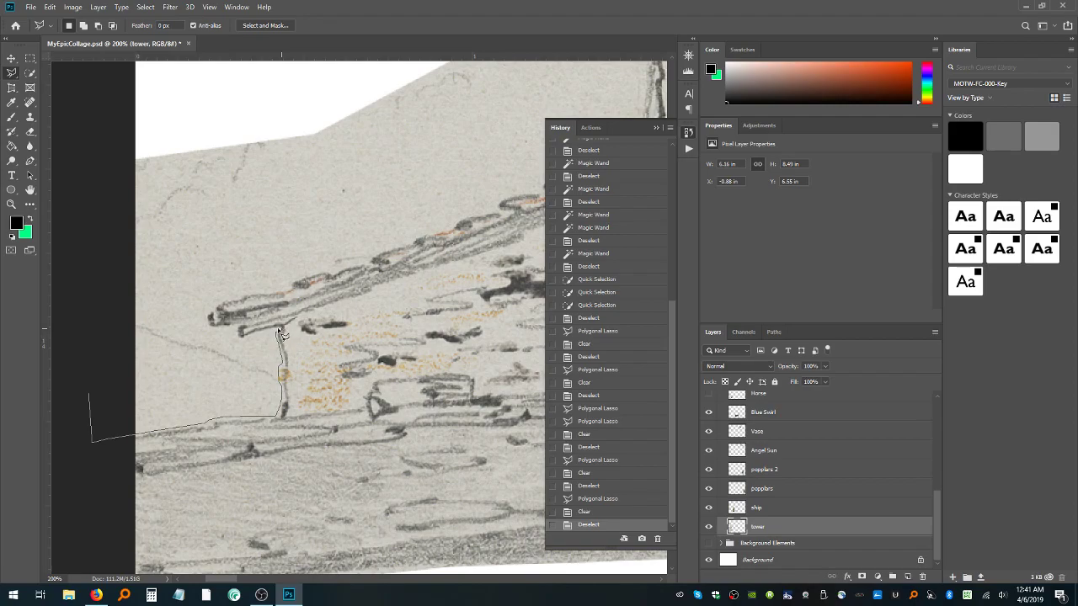
left_click(279, 331)
left_click(235, 330)
left_click(206, 328)
left_click(207, 315)
left_click(217, 302)
Extend the outline along the roof's upper edge, close it, delete the paper, and deselect
mouse_move(227, 300)
left_mouse_down()
mouse_move(285, 292)
mouse_move(339, 266)
mouse_move(327, 229)
mouse_move(346, 246)
mouse_move(332, 272)
mouse_move(353, 264)
mouse_move(357, 279)
mouse_move(413, 234)
mouse_move(507, 207)
mouse_move(446, 210)
mouse_move(502, 180)
left_mouse_up()
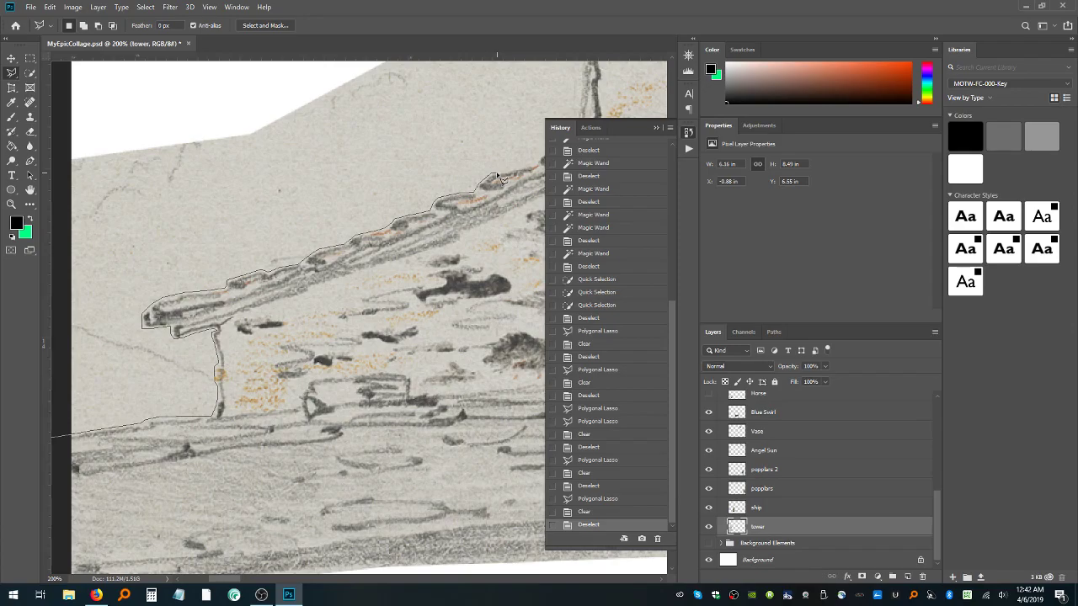
mouse_move(502, 179)
left_mouse_down()
mouse_move(483, 210)
mouse_move(483, 228)
mouse_move(500, 234)
mouse_move(507, 195)
mouse_move(494, 128)
mouse_move(509, 170)
mouse_move(712, 169)
mouse_move(490, 131)
mouse_move(433, 154)
mouse_move(477, 166)
left_mouse_up()
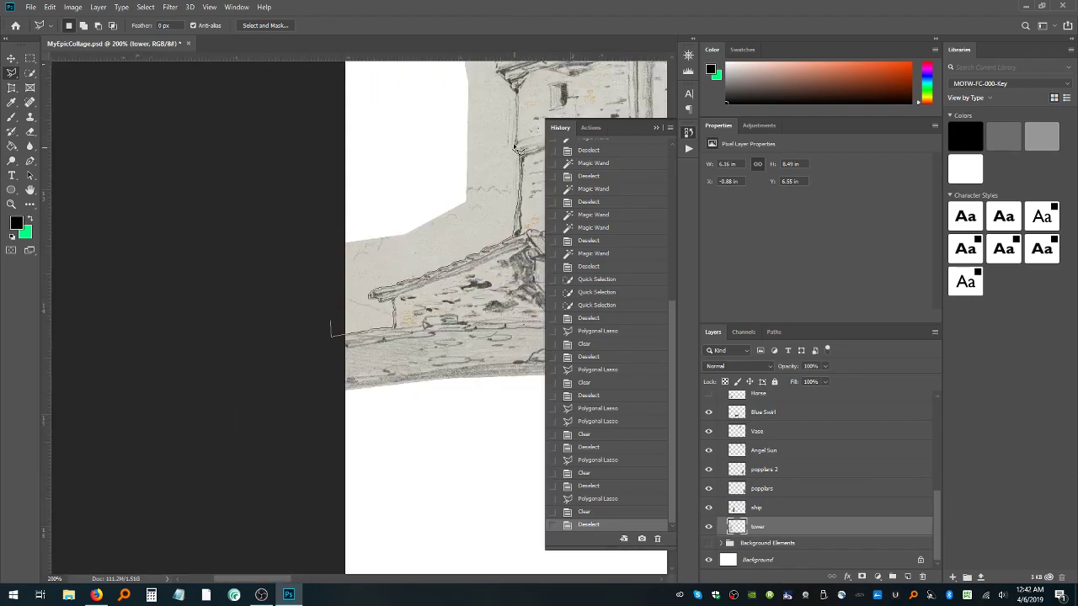
left_click(513, 154)
double_click(356, 138)
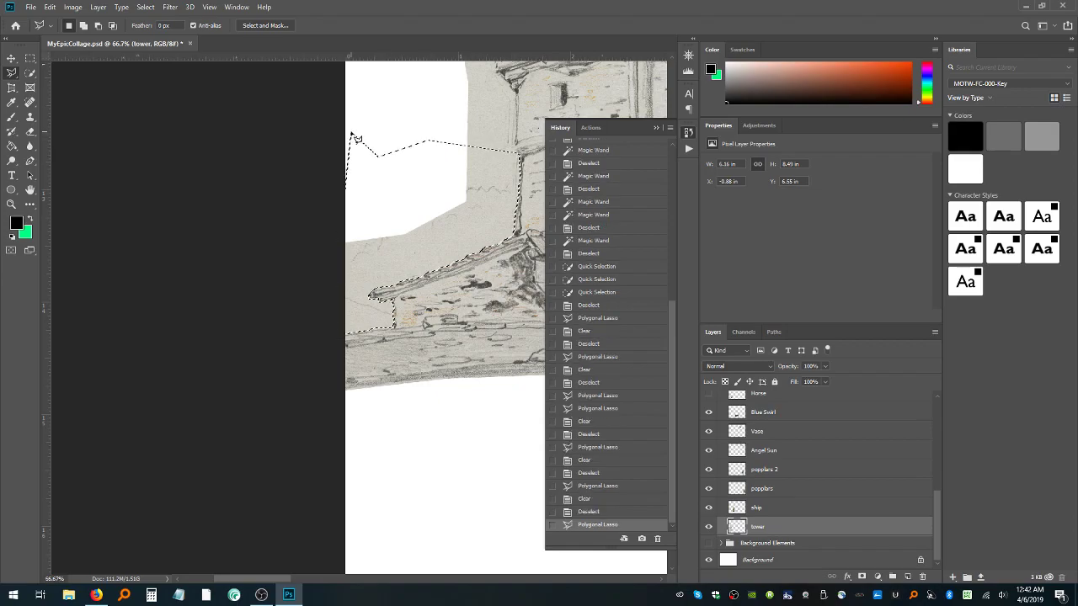
key("Delete")
key("ctrl+d")
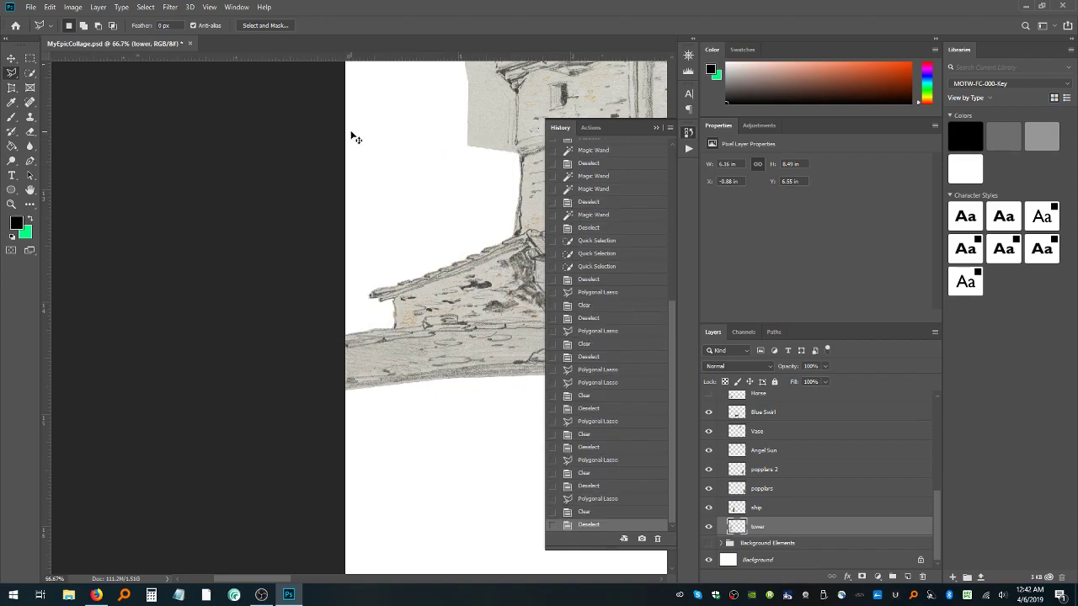
Close the History panel and scroll up to the tower's left wall
scroll(585, 415, "up", 2)
scroll(371, 253, "up", 1)
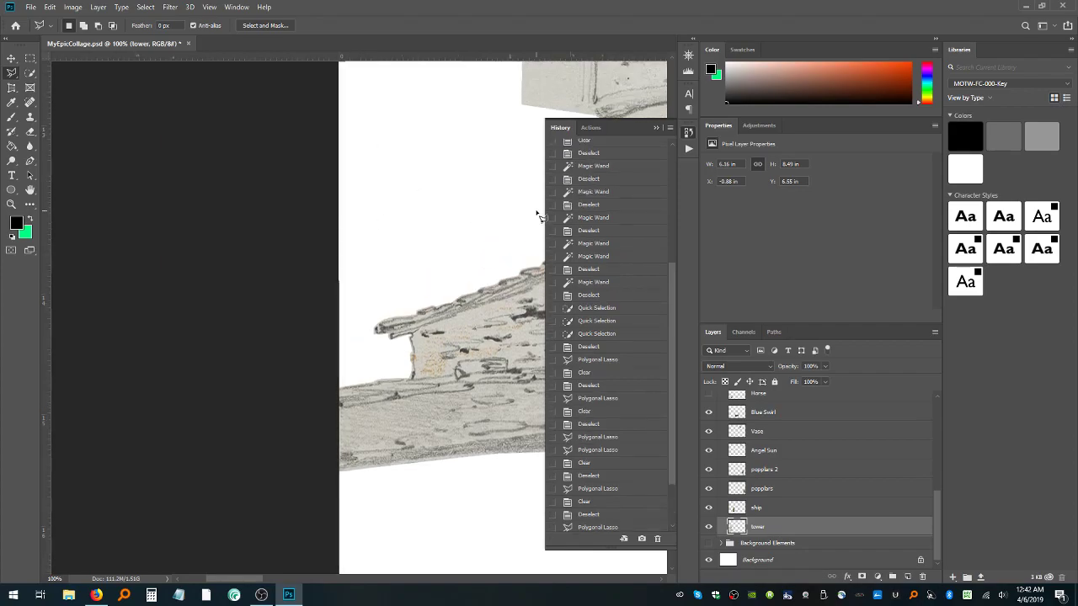
scroll(539, 216, "up", 4)
left_click(688, 132)
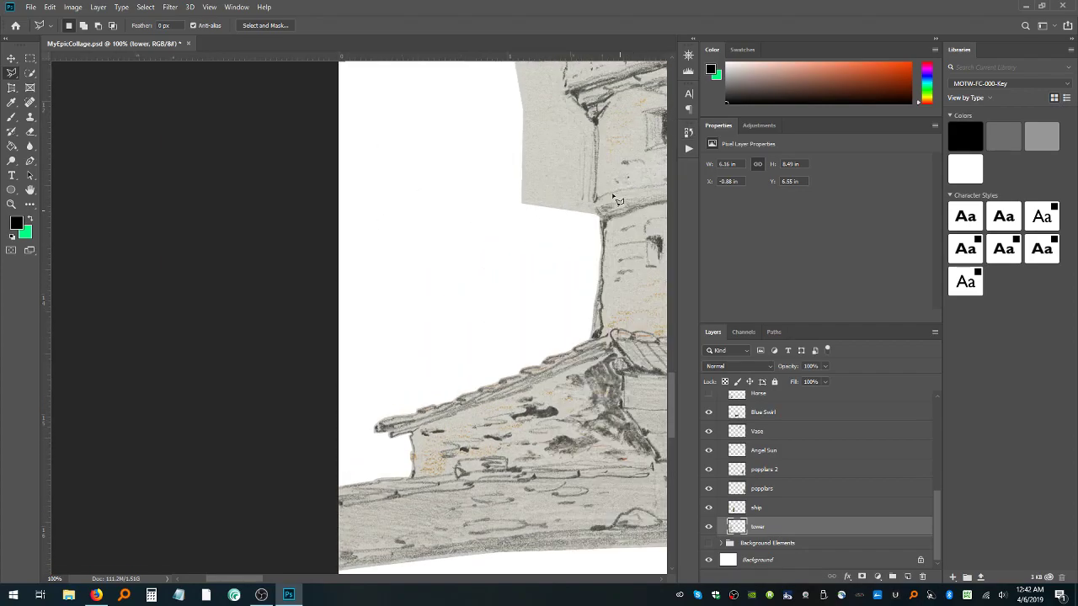
scroll(611, 189, "up", 5)
scroll(611, 190, "up", 10)
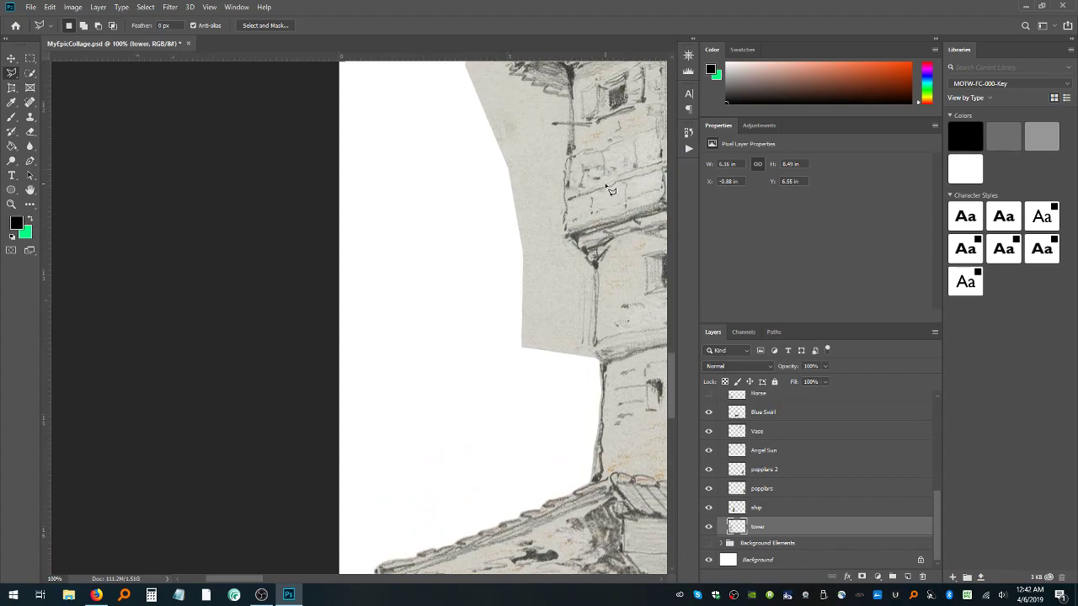
scroll(610, 189, "up", 1)
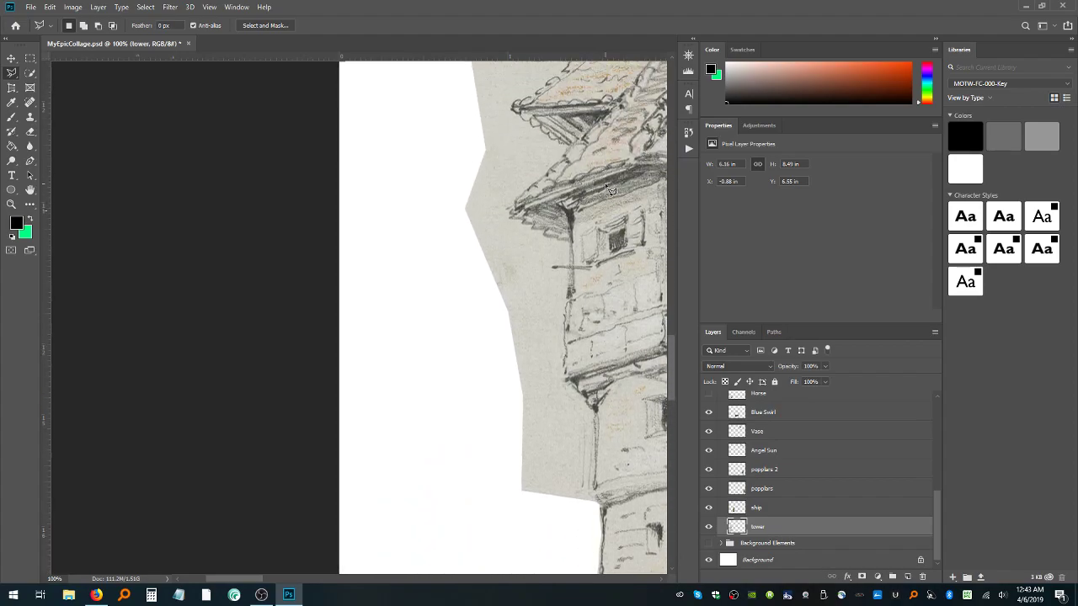
Outline the grey paper along the tower's left wall from the bottom up into a selection
left_click(485, 506)
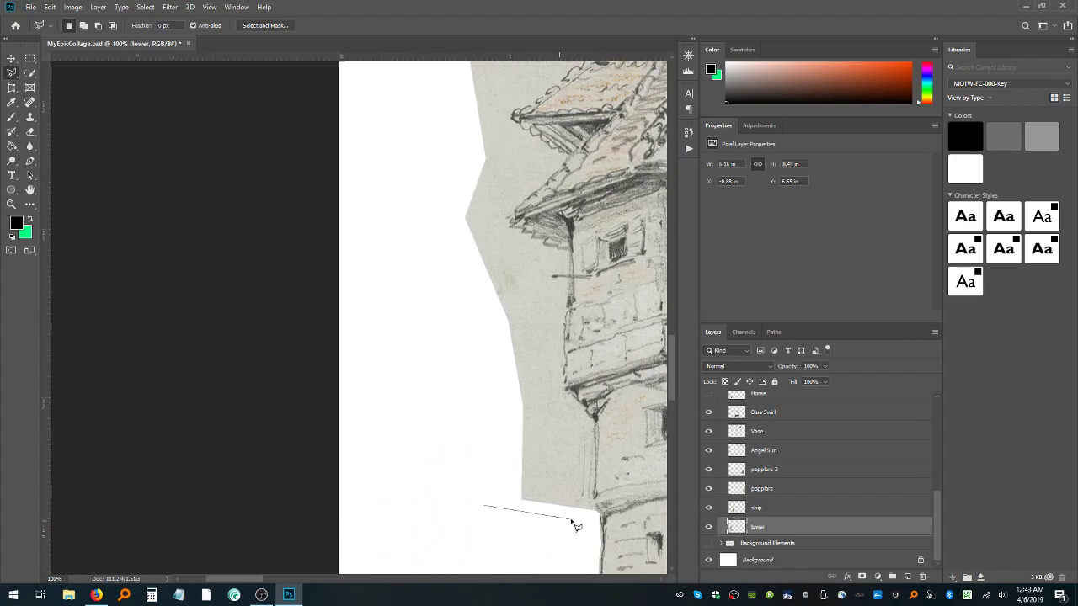
left_click(585, 520)
left_click(593, 508)
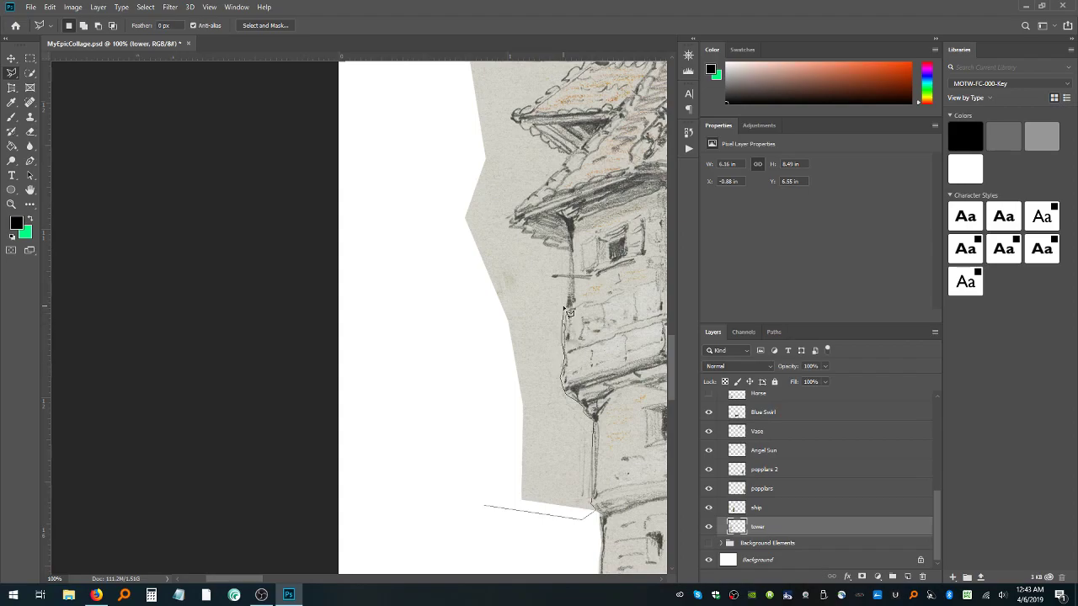
double_click(571, 255)
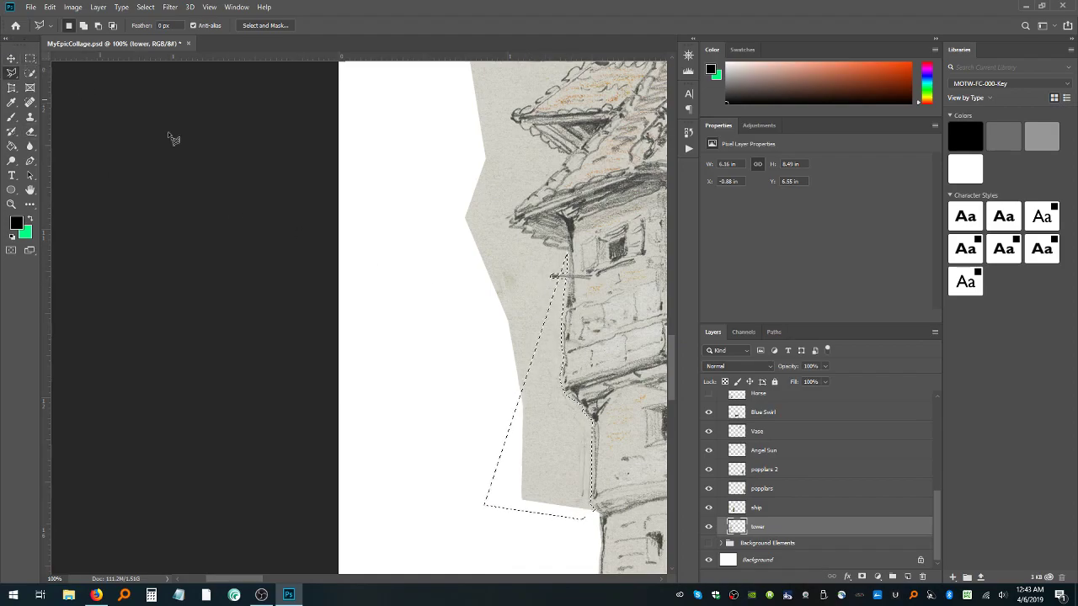
Cancel a stray extra outline, restore the wall selection, and begin adding more paper to it
left_click(530, 232)
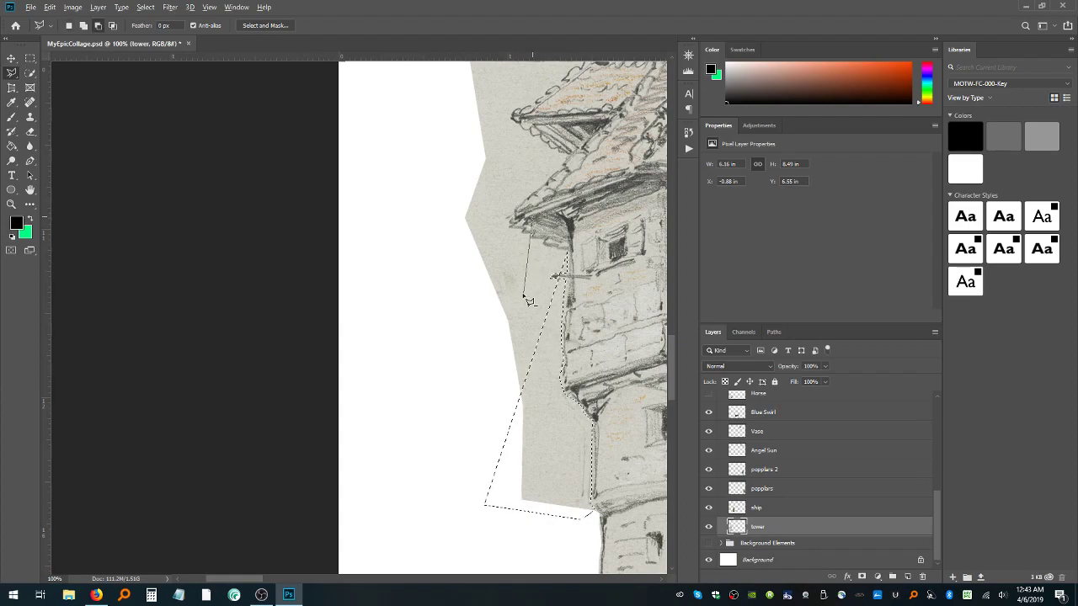
left_click(524, 295)
left_click(569, 303)
key("Escape")
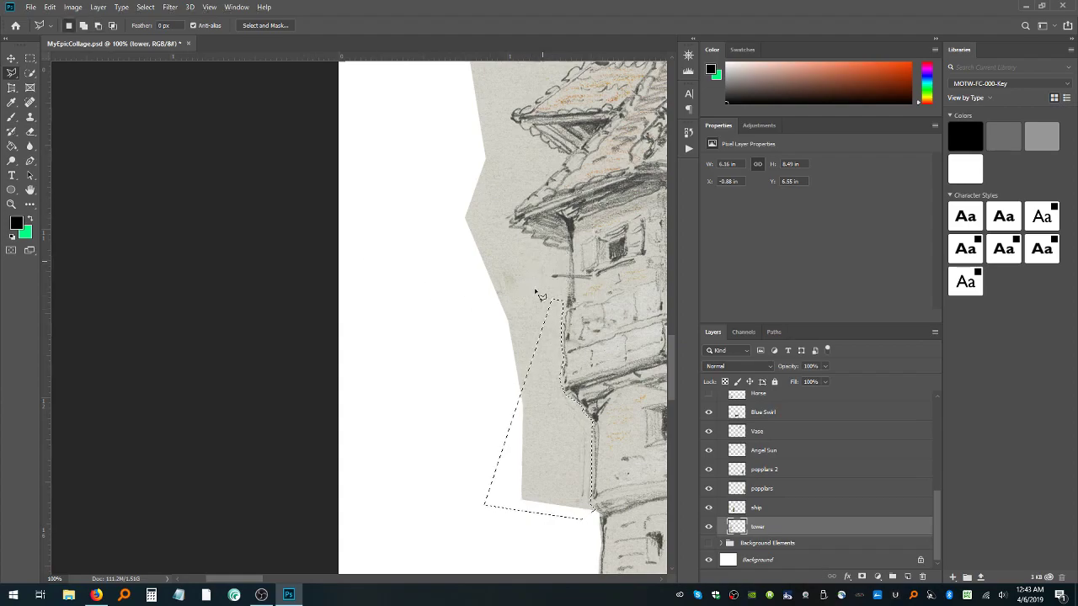
key("ctrl+d")
left_click(484, 330)
key("Escape")
key("ctrl+z")
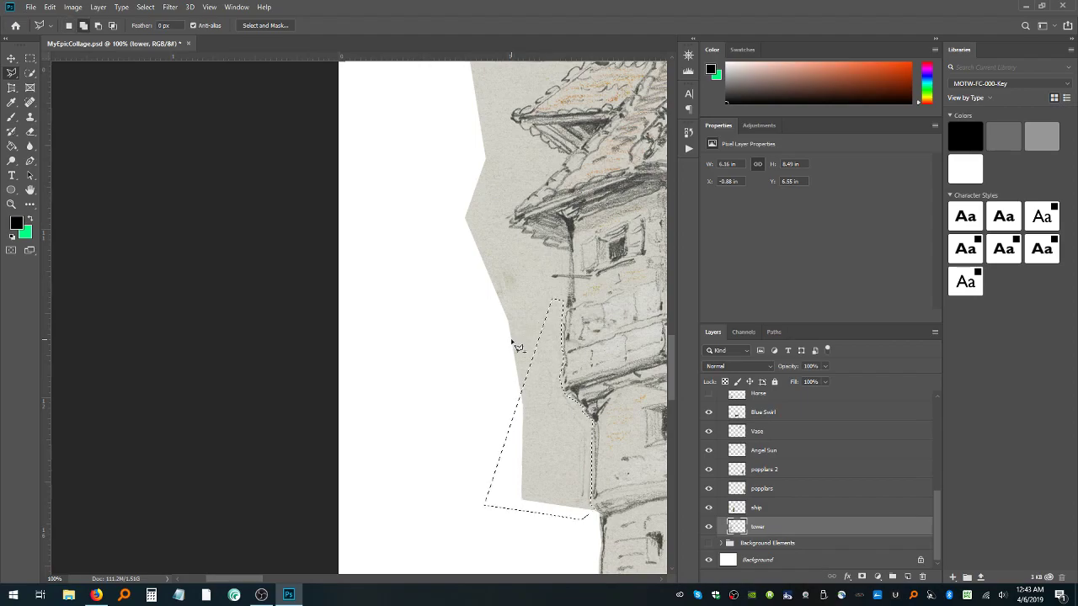
left_click(511, 340, "shift")
Outline the grey paper left of the tower's lower roof with the Polygonal Lasso
left_click(558, 330)
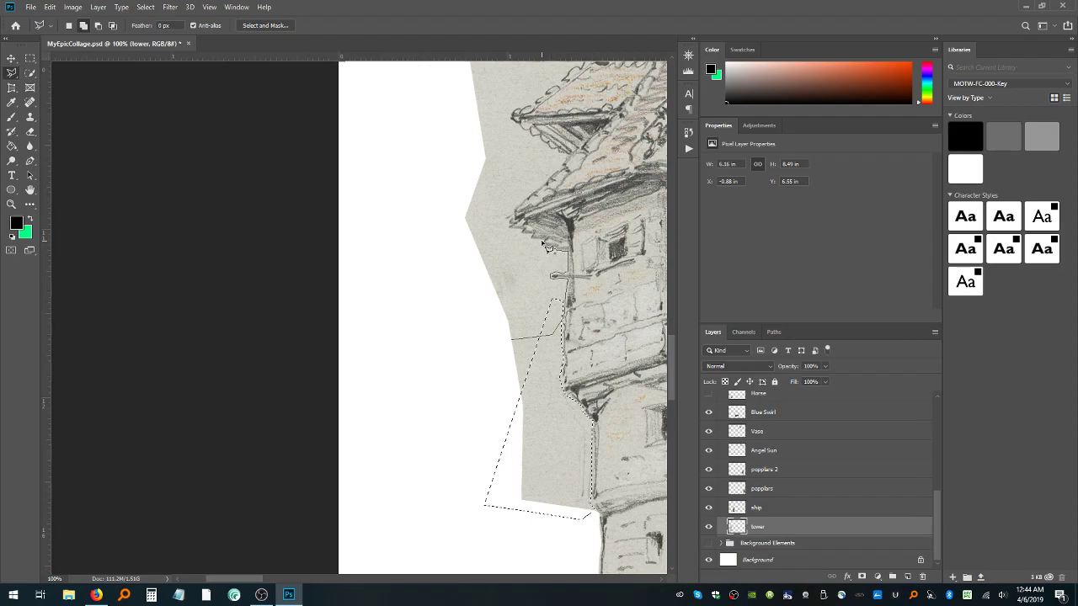
left_click(506, 218)
left_click(430, 225)
left_click(386, 336)
double_click(393, 386)
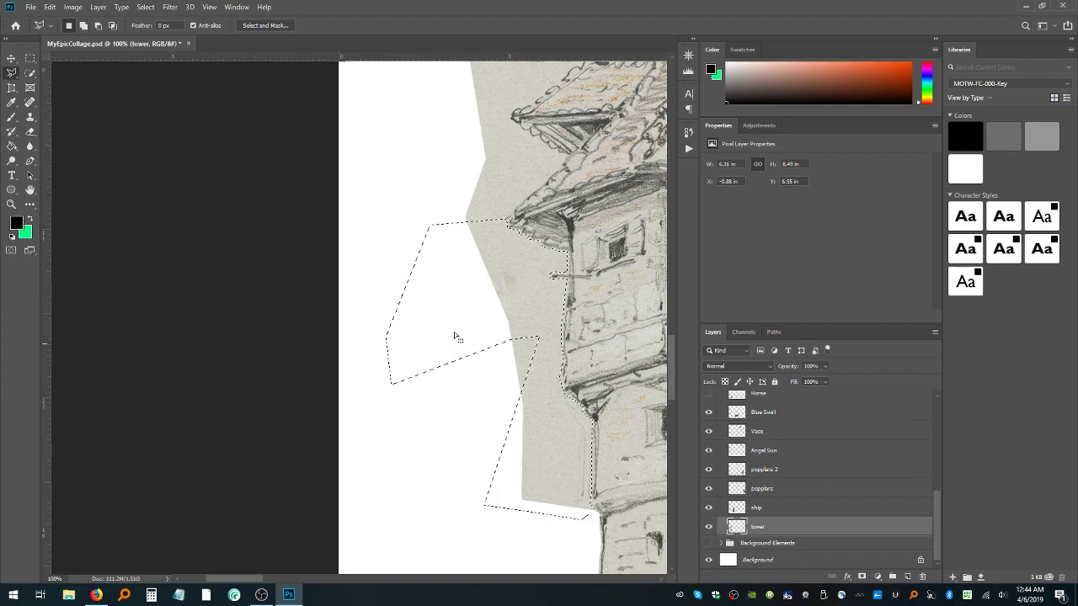
Add a second area along the tower wall, delete the enclosed grey paper, and deselect
left_click(460, 306, "shift")
left_click(492, 428)
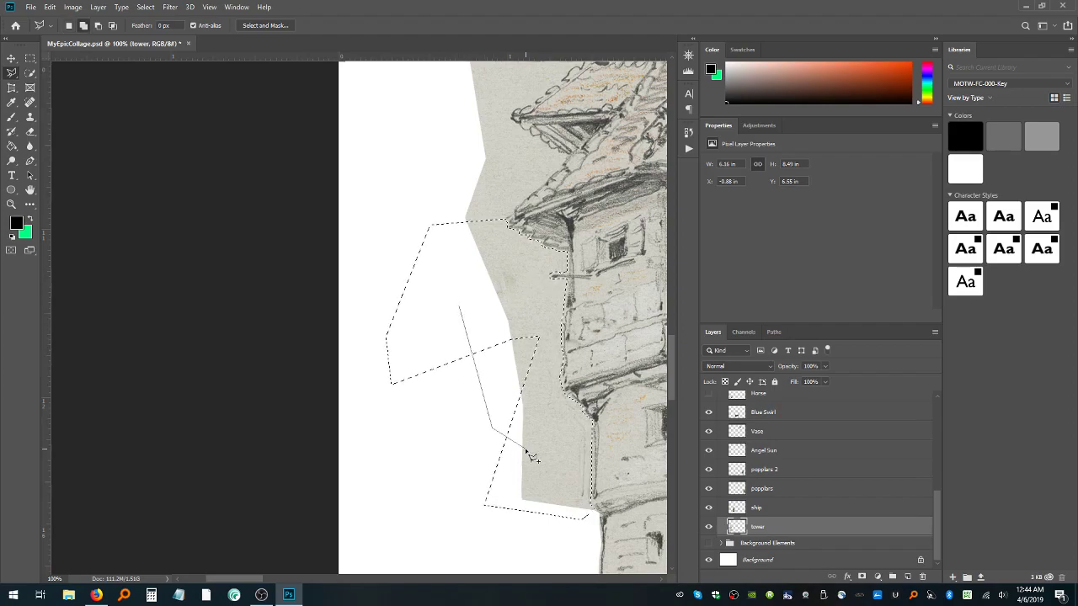
left_click(532, 436)
left_click(563, 275)
double_click(498, 275)
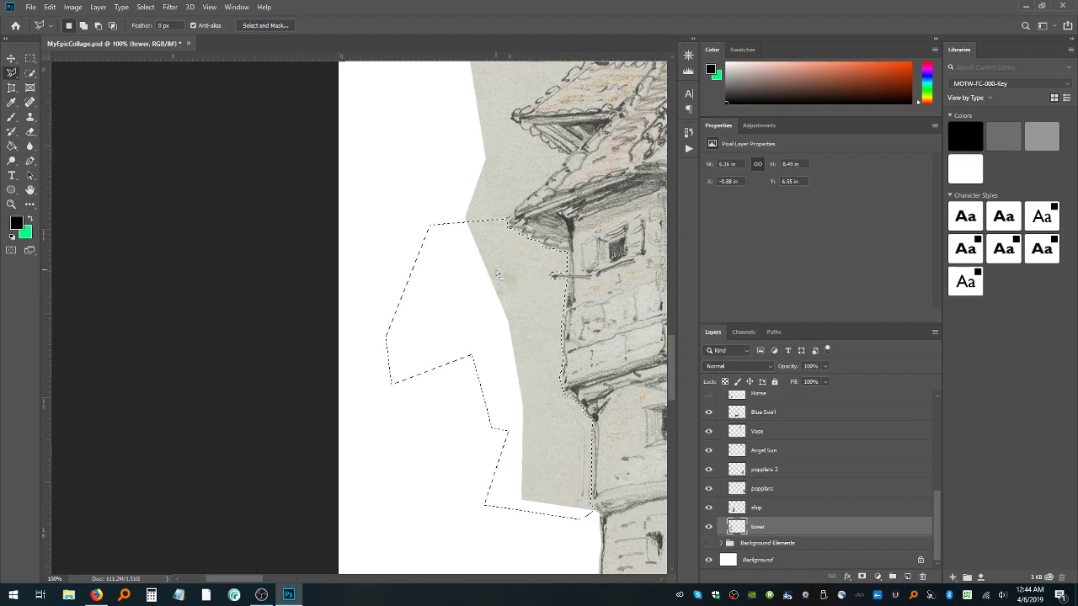
key("Delete")
key("ctrl+d")
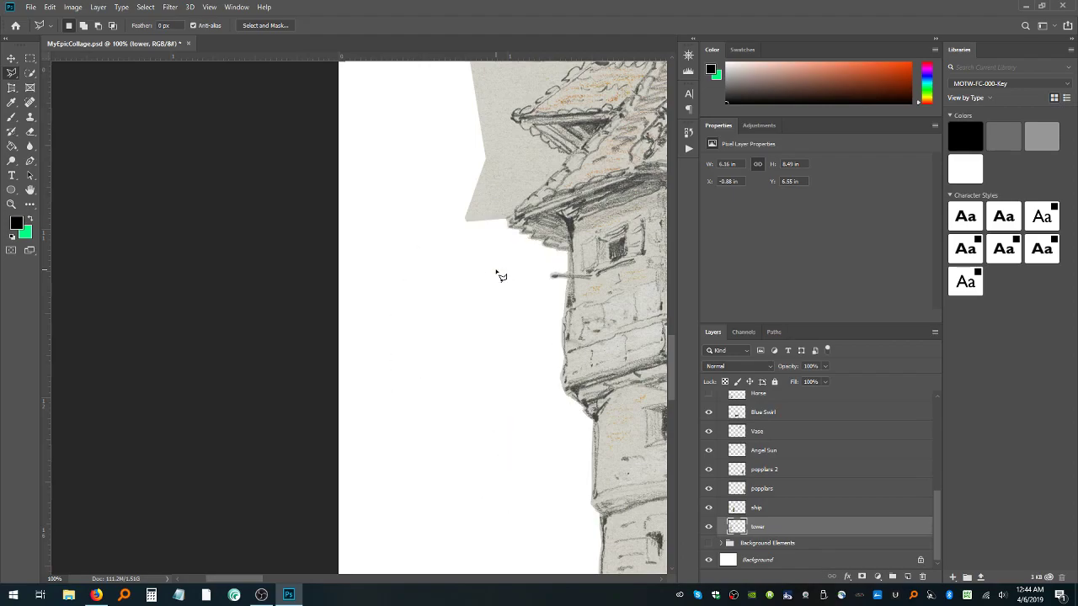
Start a Polygonal Lasso outline beside the upper roof and zoom in on it
scroll(497, 275, "up", 5)
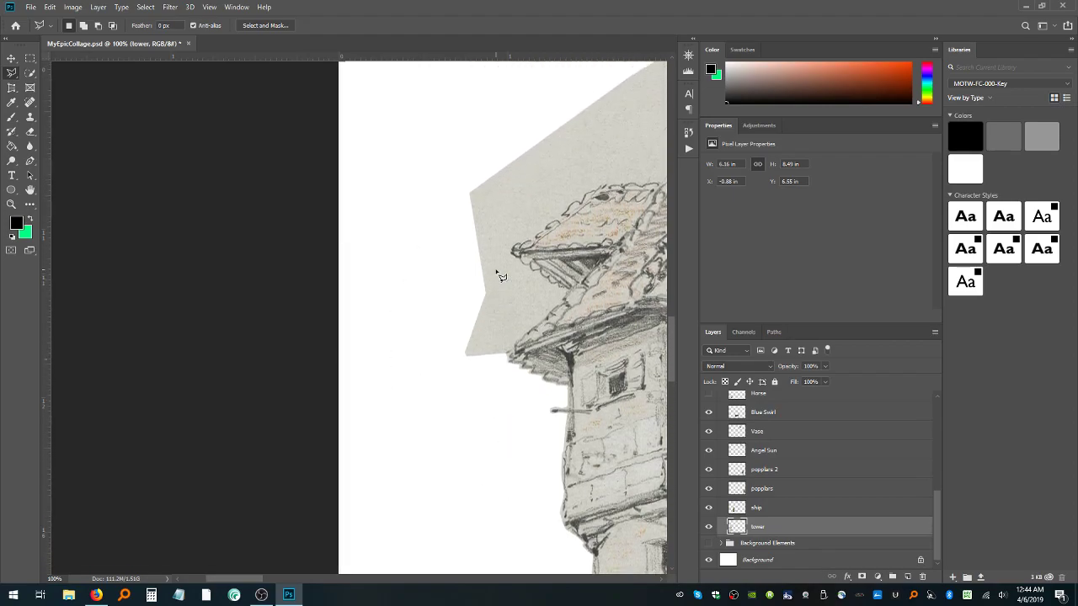
left_click(419, 393)
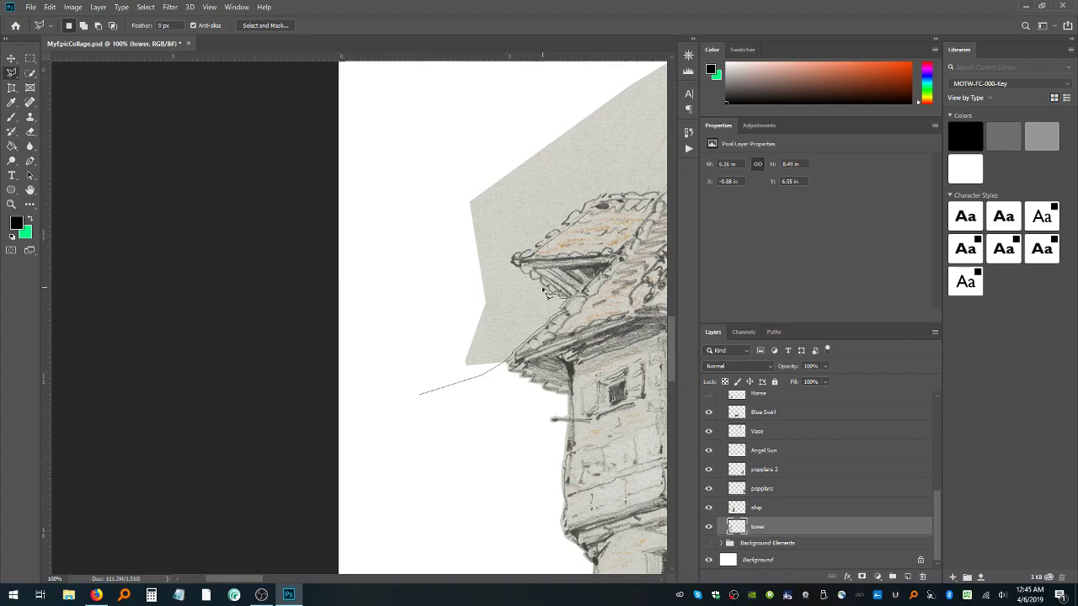
scroll(545, 293, "up", 4)
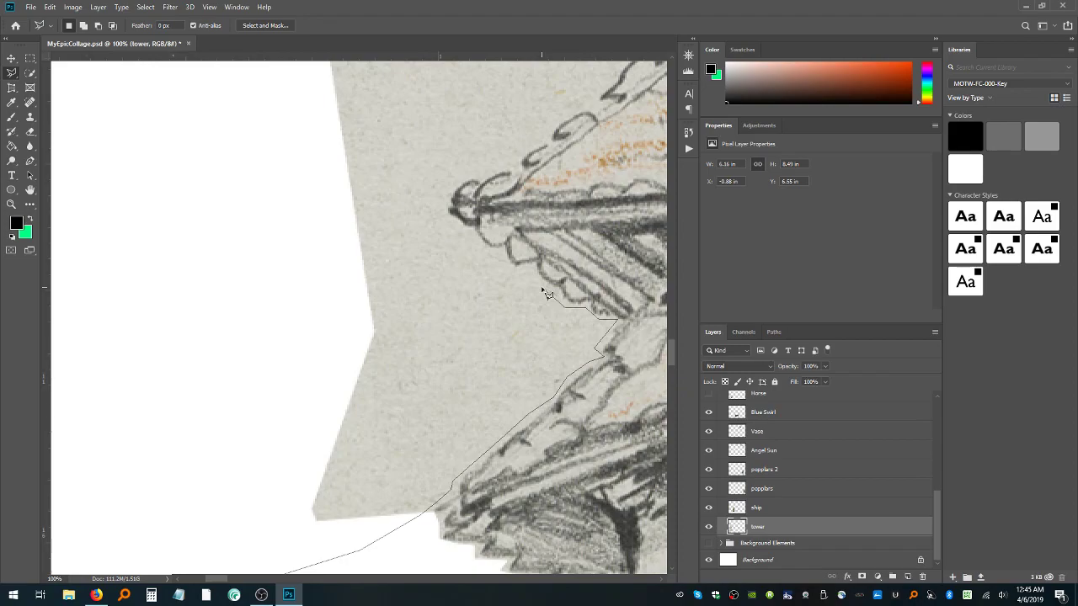
Remove the misplaced lasso points and fix a new corner on the roof edge
key("BackSpace")
key("BackSpace")
key("BackSpace")
left_click(604, 354)
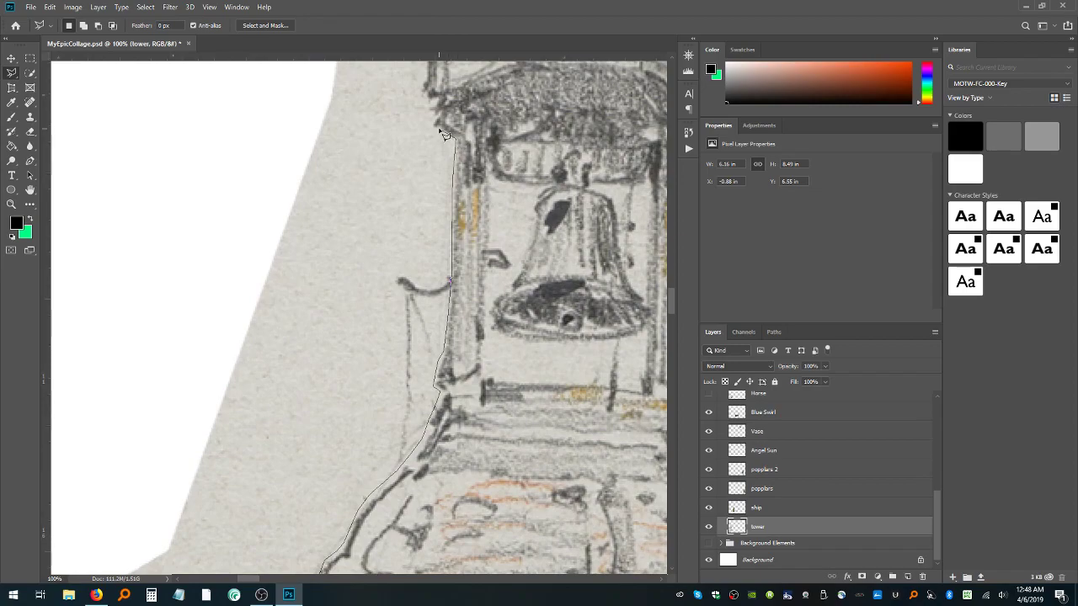
Trace the outline up the spire, around the flagpole and flag, to the paper's top-left corner
left_click_drag(437, 124, 428, 208)
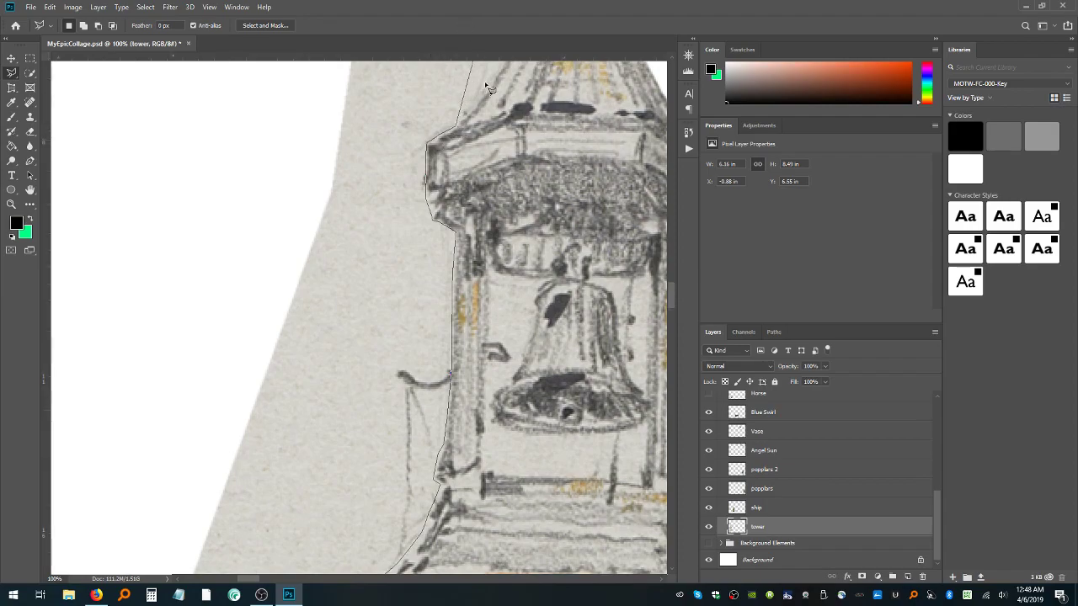
scroll(486, 88, "up", 3)
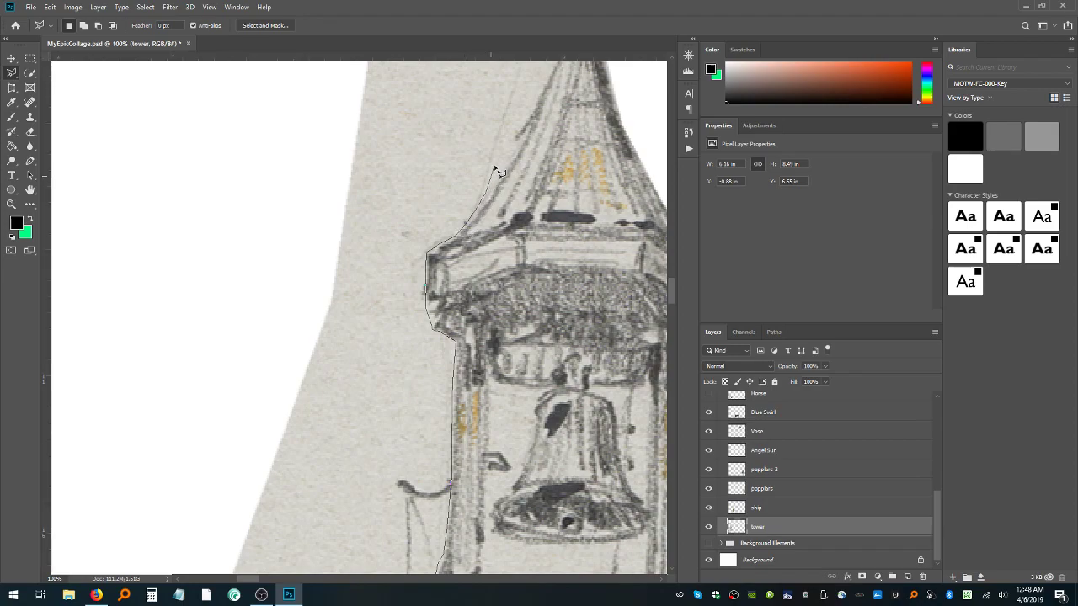
scroll(540, 64, "up", 3)
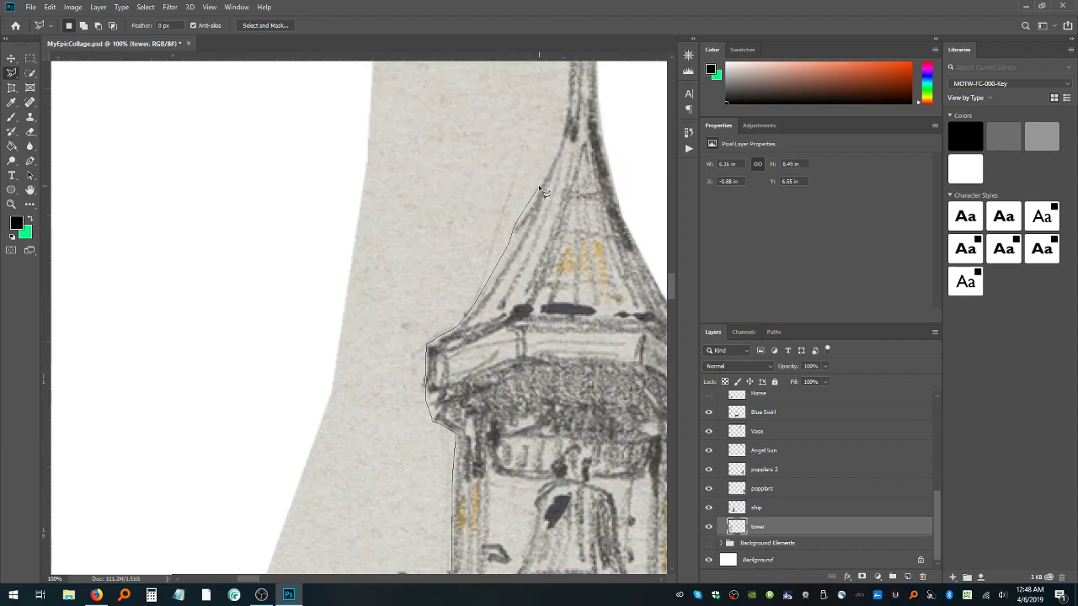
left_click_drag(562, 148, 569, 266)
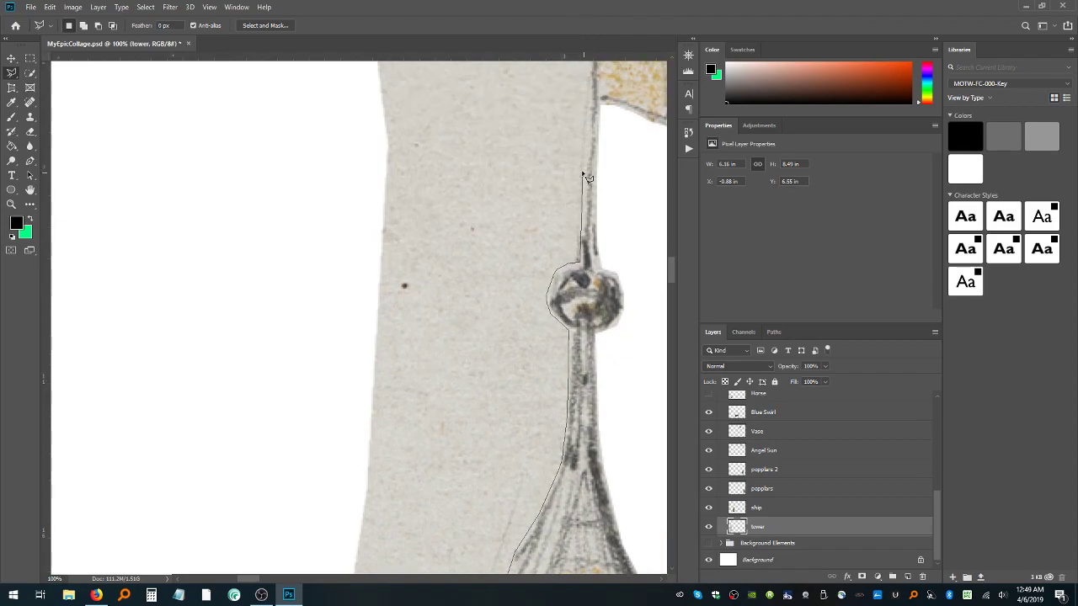
left_click(580, 174)
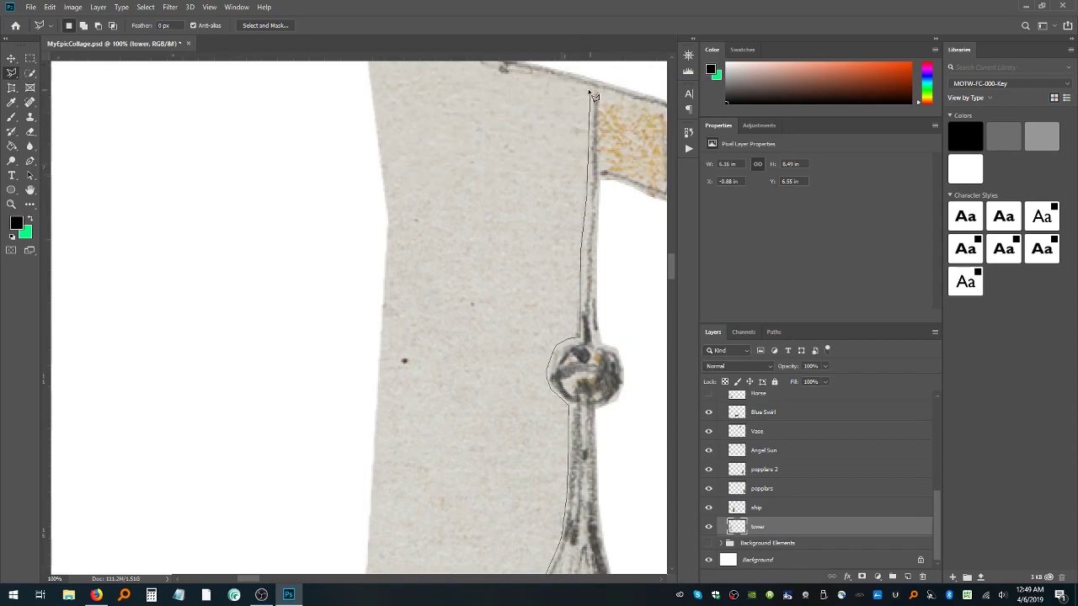
left_click(590, 90)
left_click(508, 75)
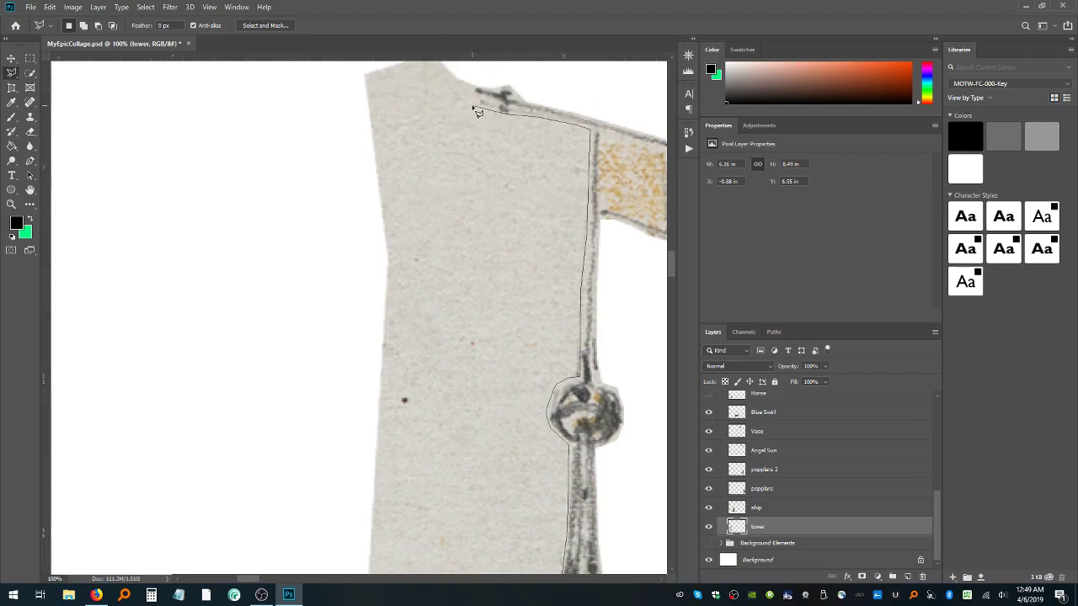
left_click(469, 104)
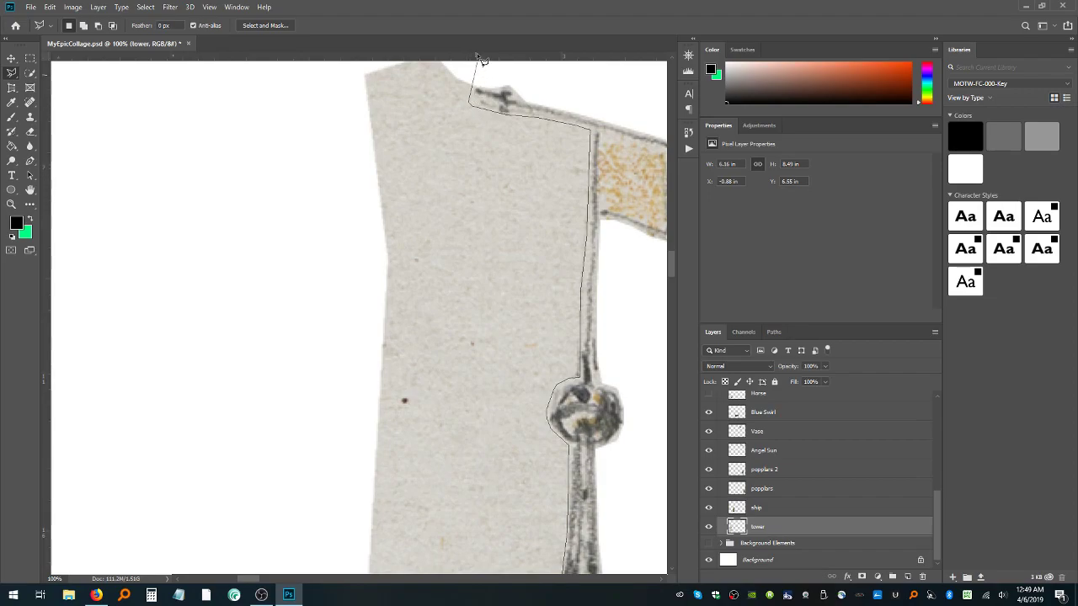
mouse_move(475, 71)
left_mouse_down()
mouse_move(357, 71)
mouse_move(314, 95)
mouse_move(321, 241)
mouse_move(312, 325)
left_mouse_up()
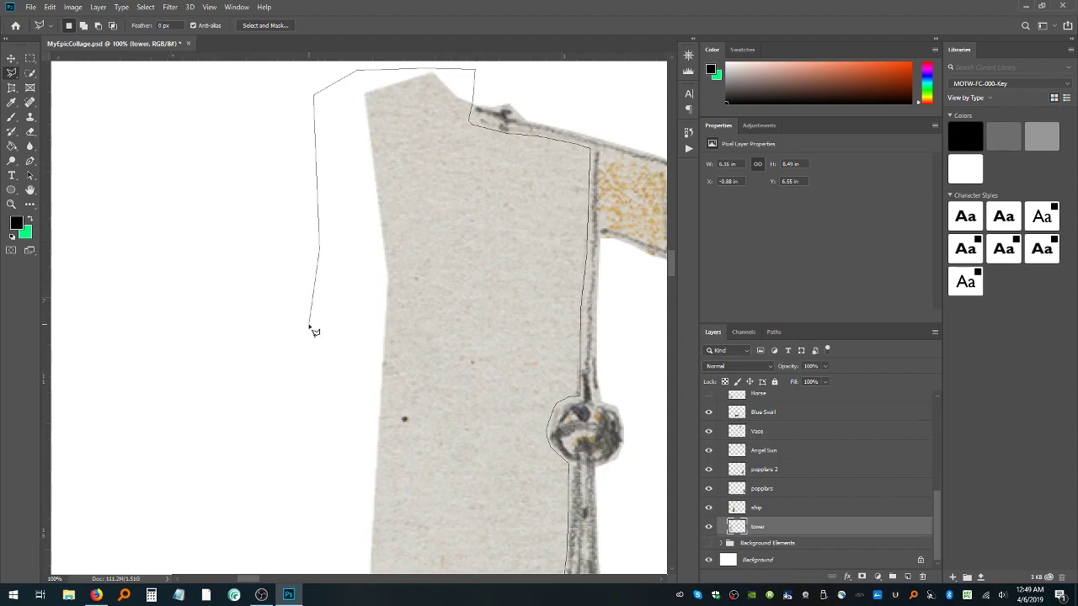
Zoom out, close the outline past the paper's left side, delete the grey paper, and deselect
left_click(309, 324, "alt")
left_click(309, 324, "alt")
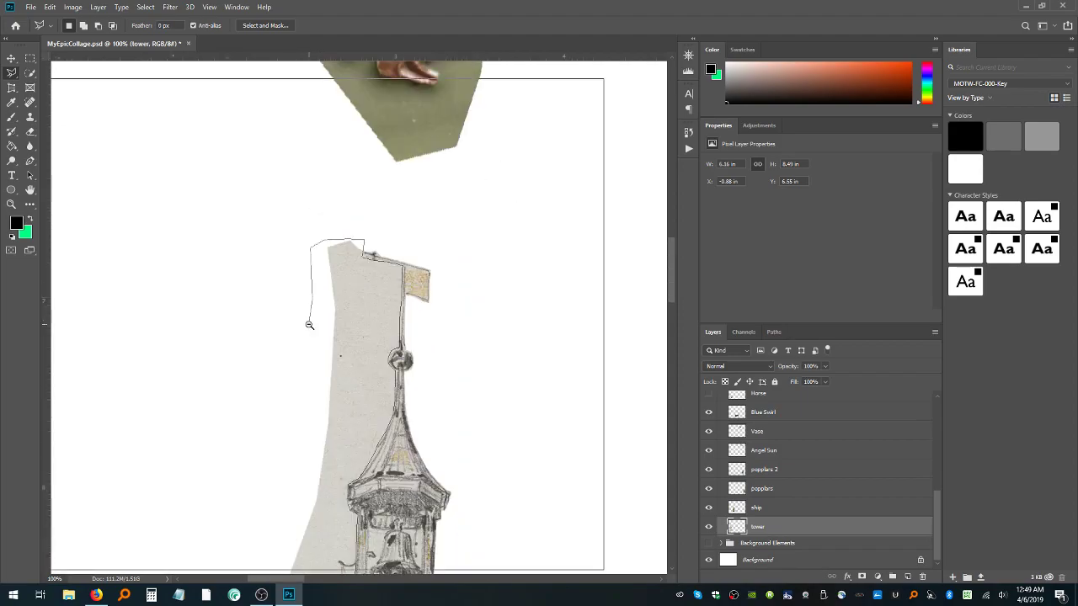
left_click(309, 324, "alt")
left_click(309, 324, "alt")
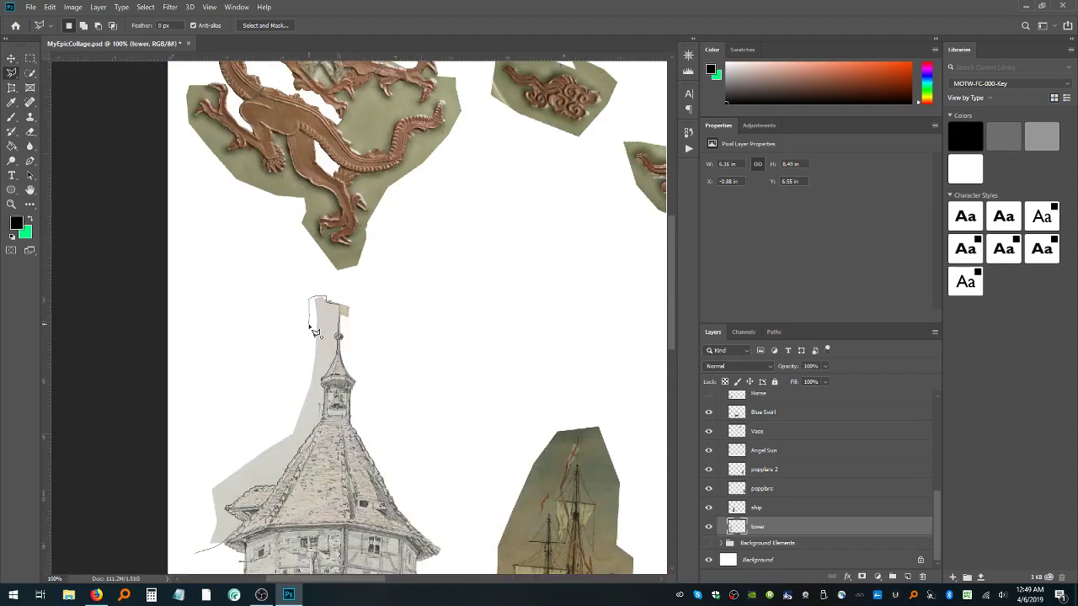
left_click(200, 445)
key("Delete")
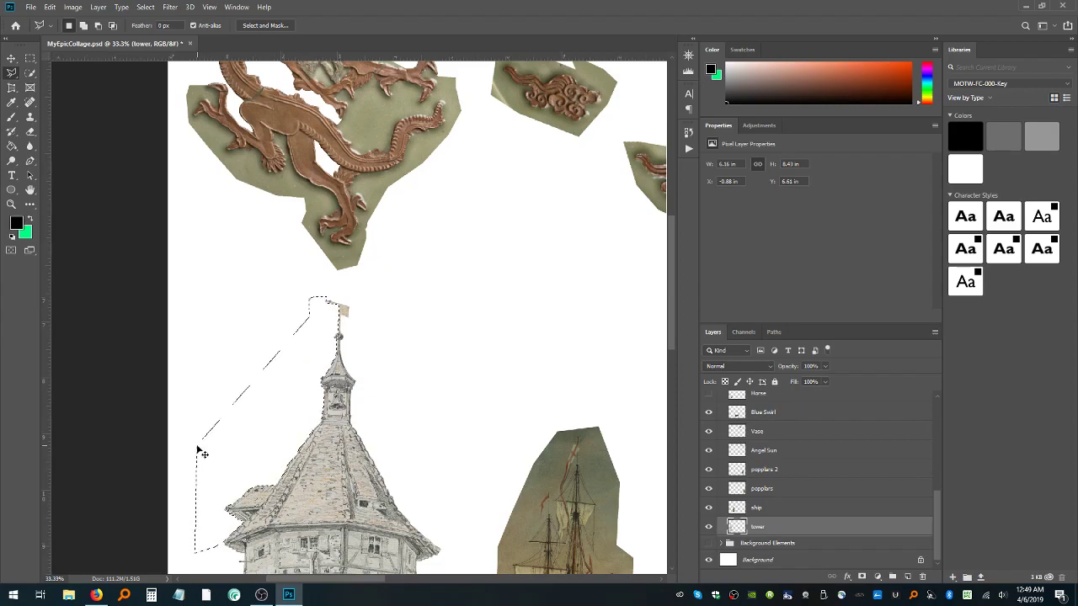
key("ctrl+d")
Make the Background Elements group and Horse layer visible, then zoom out to fit the collage
key("ctrl+minus")
key("ctrl+minus")
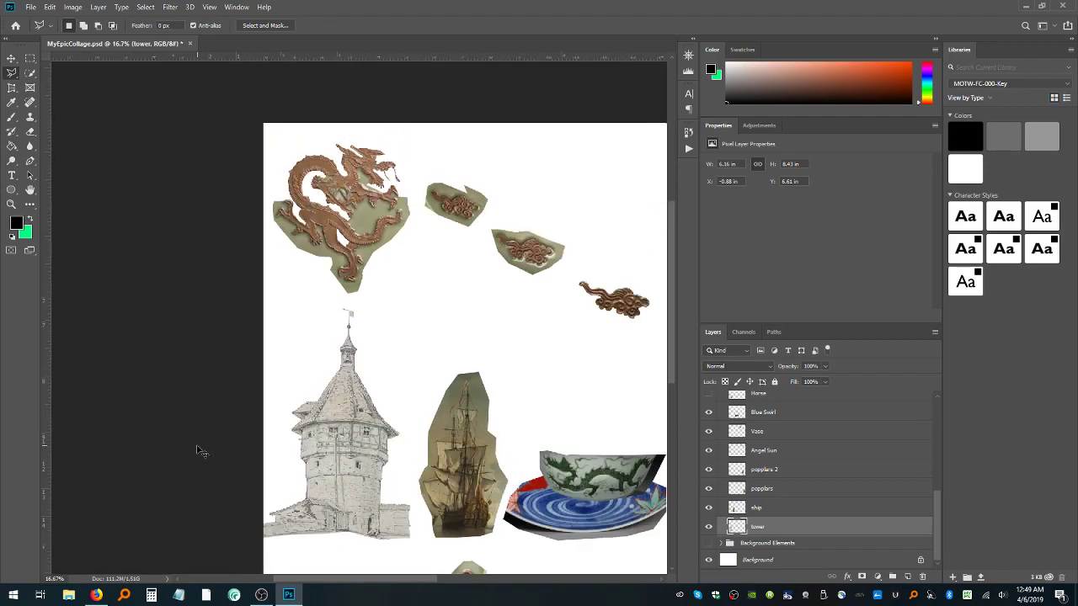
key("ctrl+plus")
key("ctrl+plus")
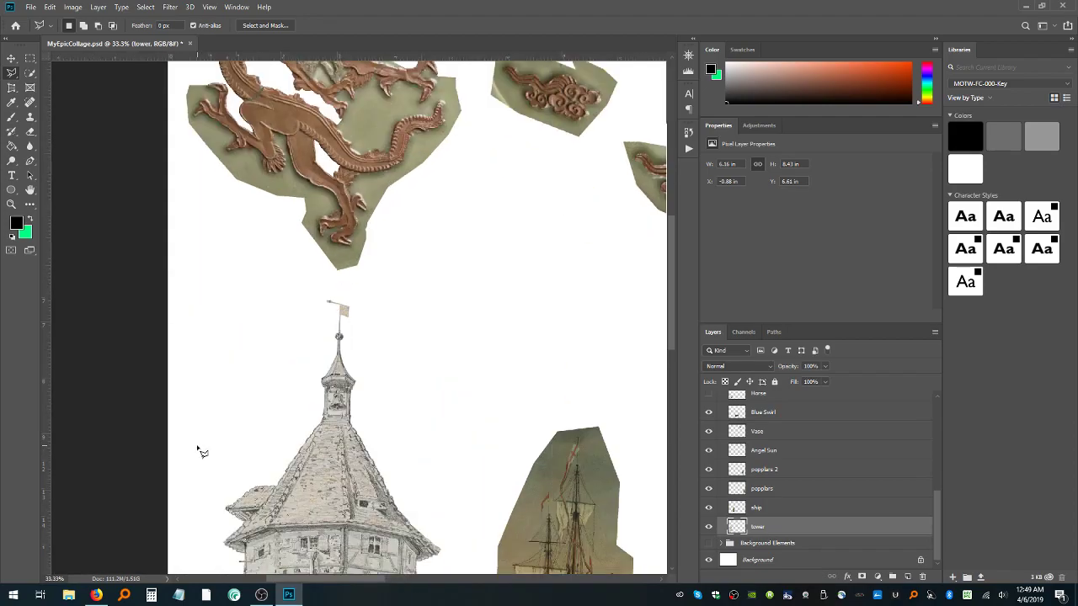
scroll(219, 450, "down", 5)
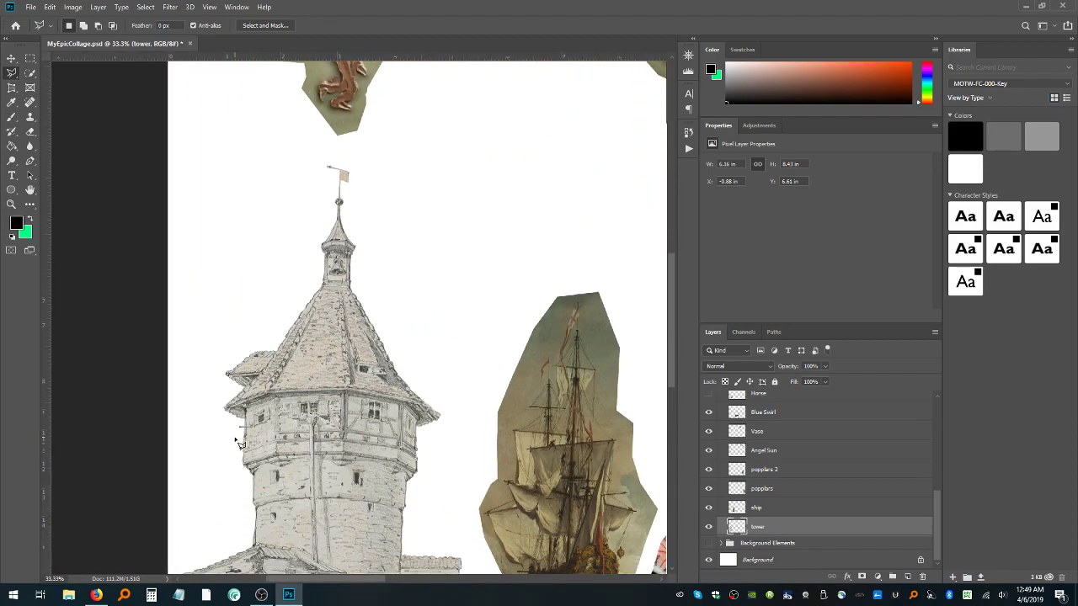
scroll(239, 444, "down", 5)
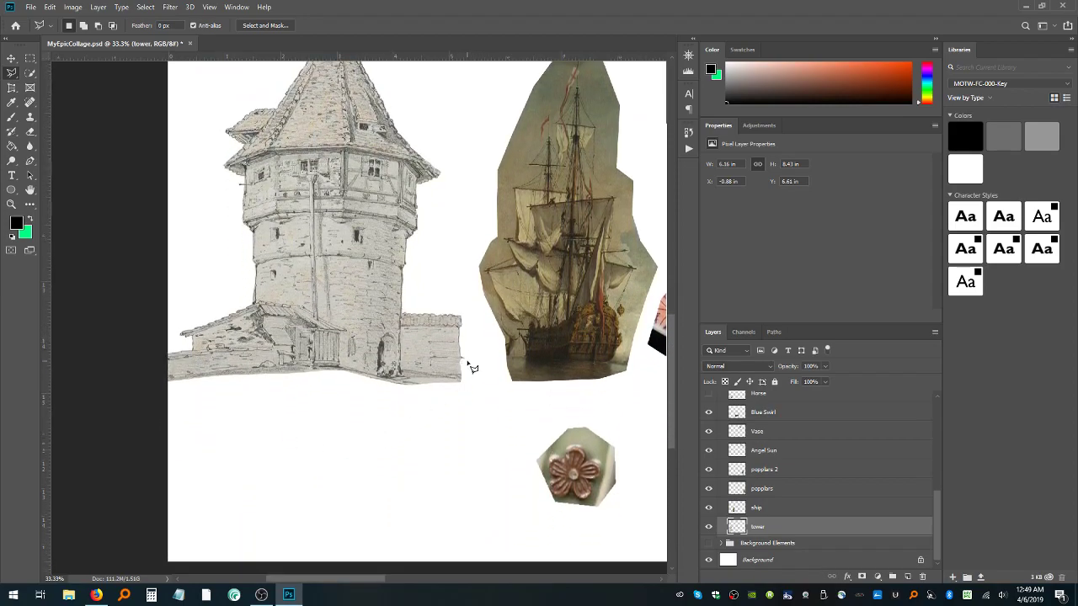
left_click(709, 546)
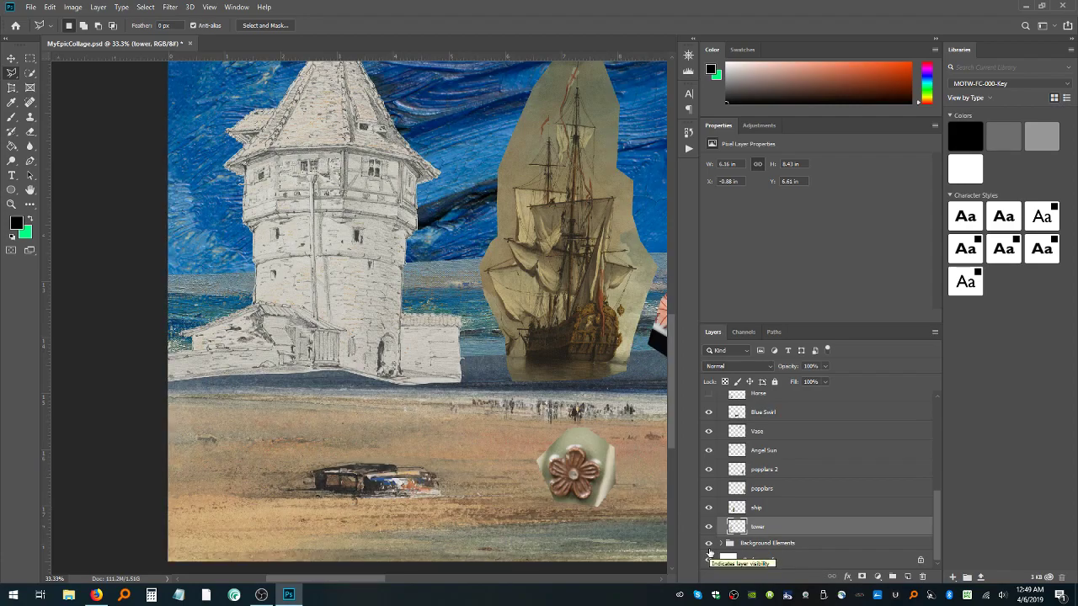
key("ctrl+minus")
key("ctrl+minus")
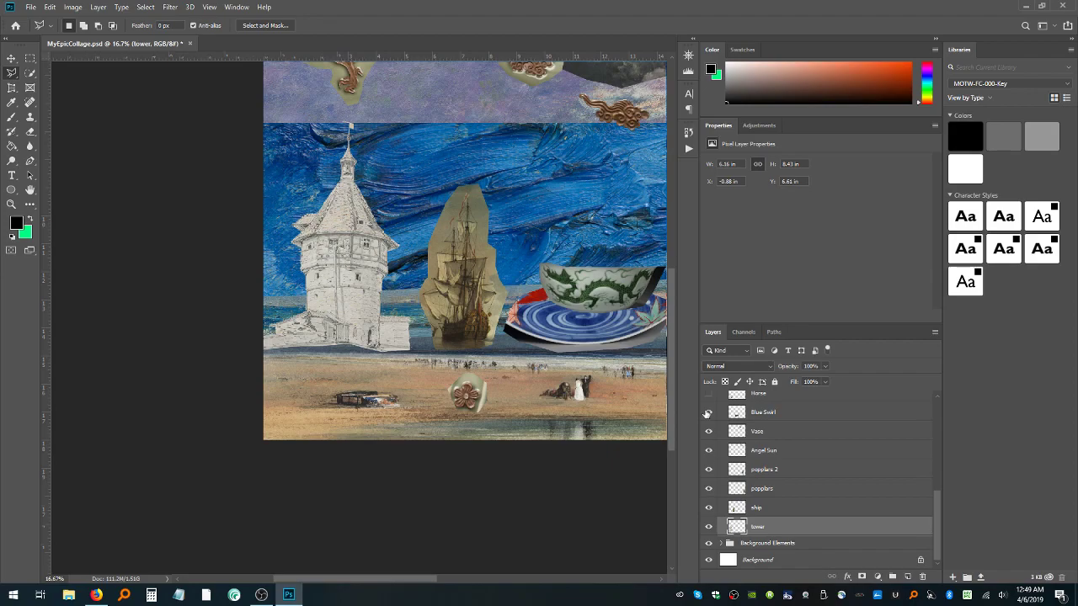
left_click(710, 397)
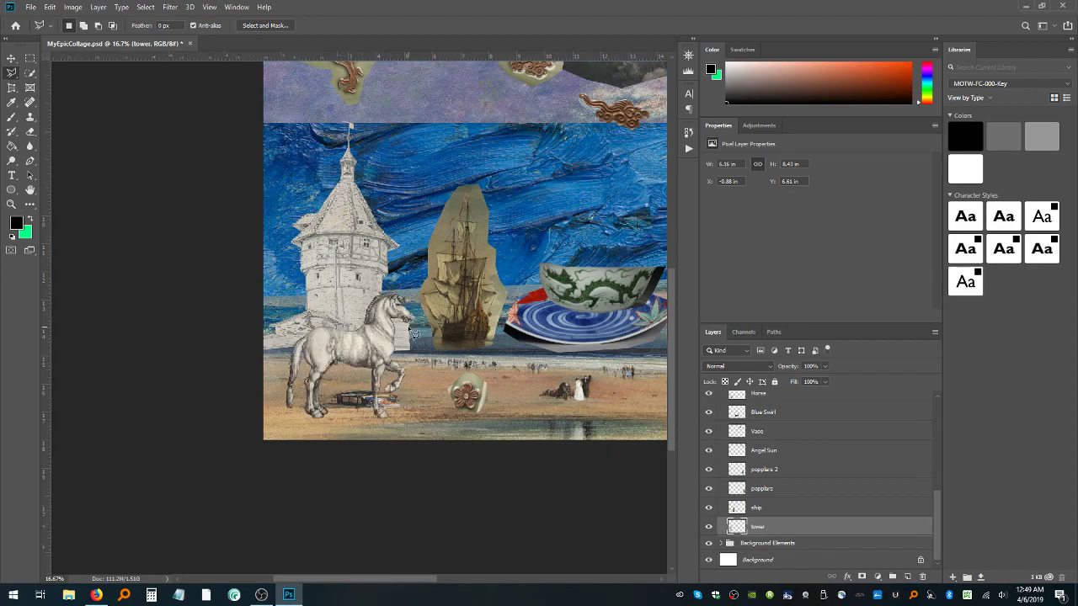
key("ctrl+minus")
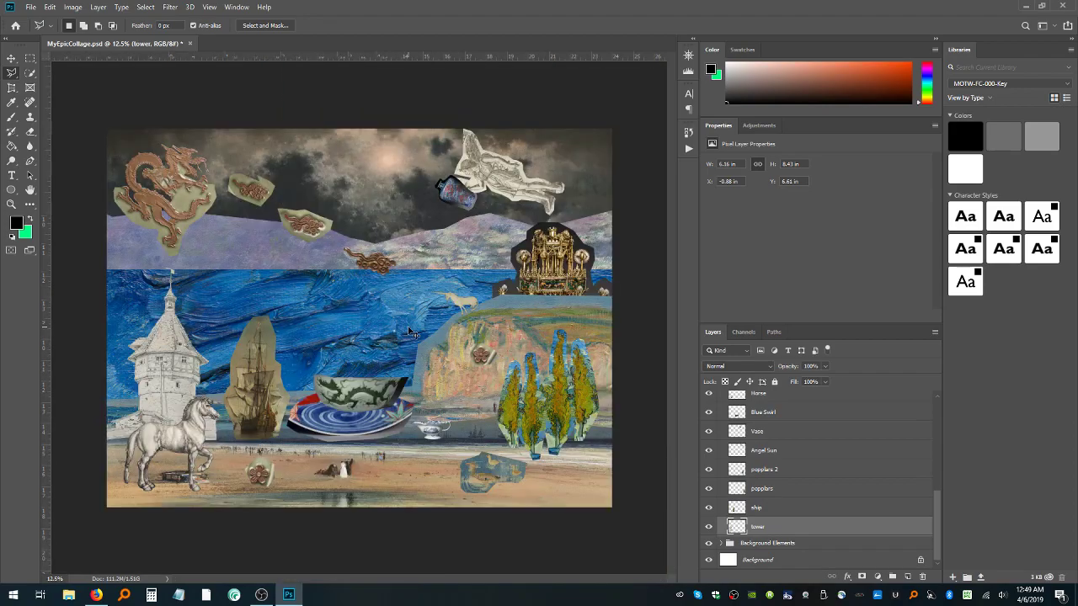